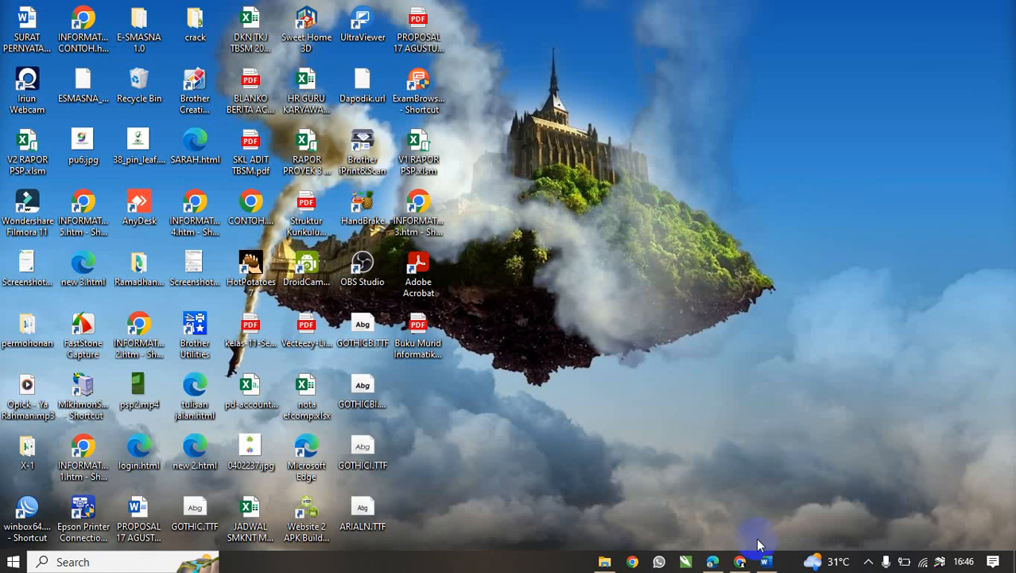
Open the report document TK A SABILILLAH RAPOR MAILING (SEMESTER 1).docx from the Downloads folder.
{"action": "mouse_move", "coordinate": [738, 566]}
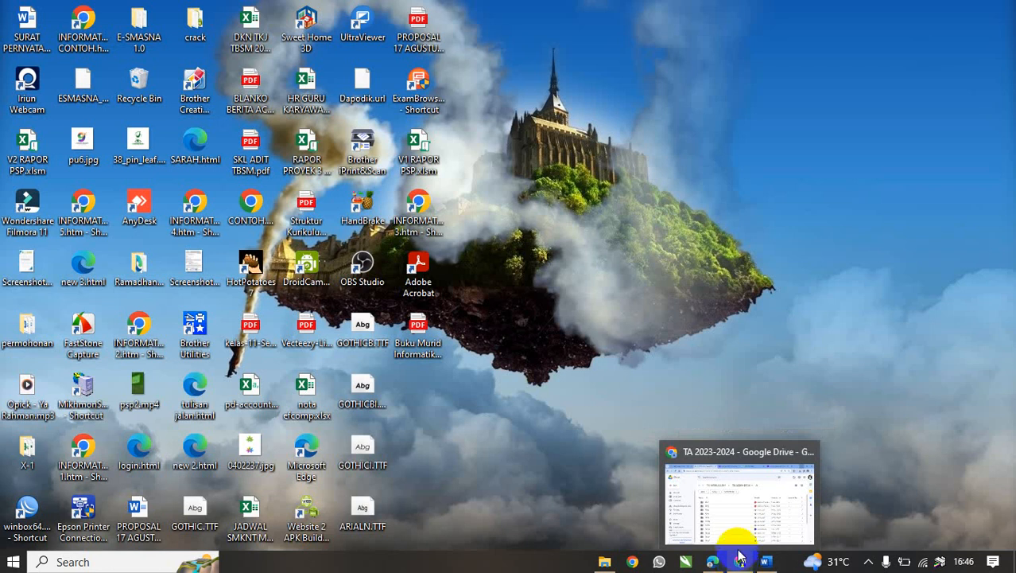
{"action": "left_click", "coordinate": [766, 563]}
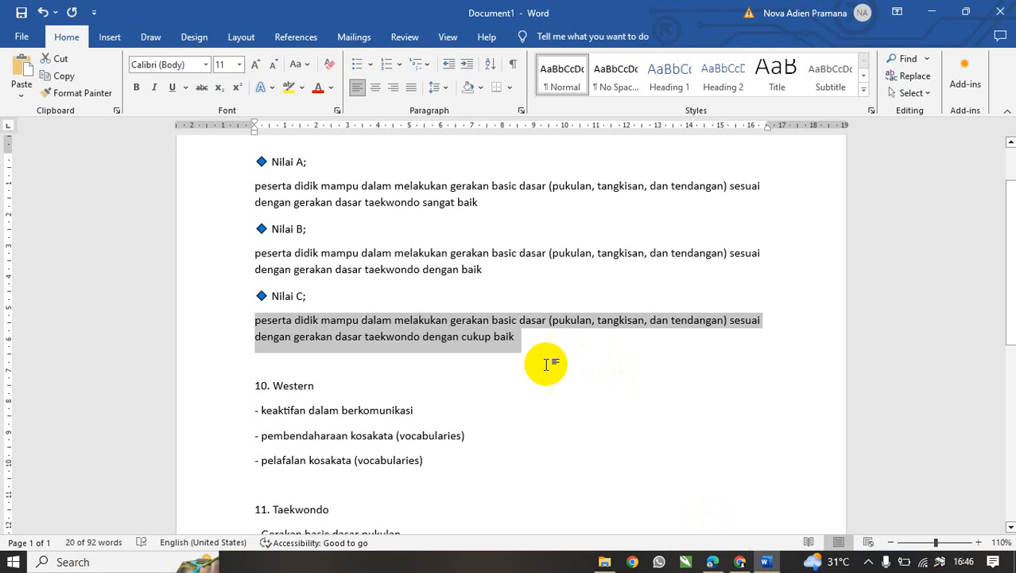
{"action": "left_click", "coordinate": [937, 15]}
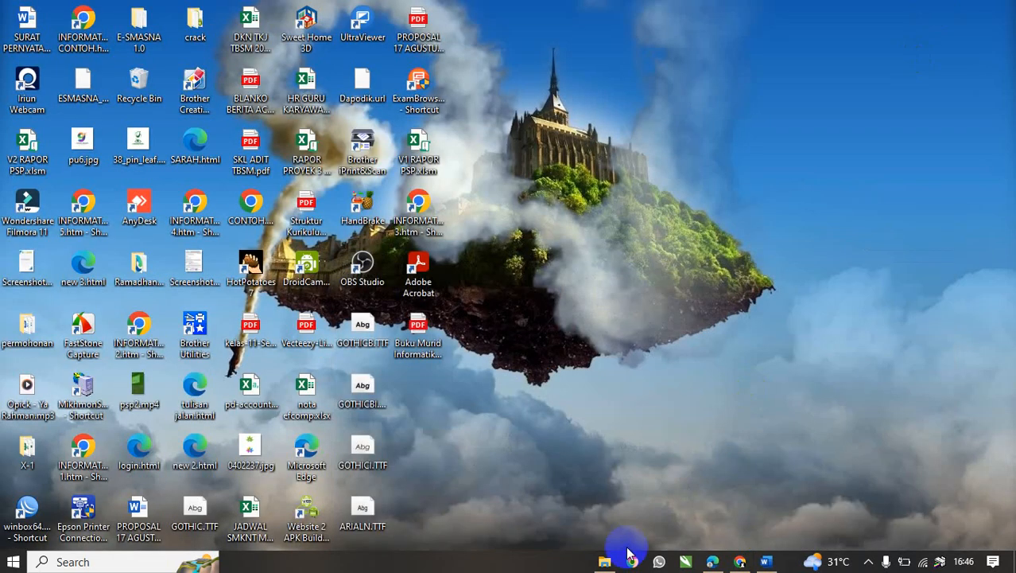
{"action": "left_click", "coordinate": [606, 561]}
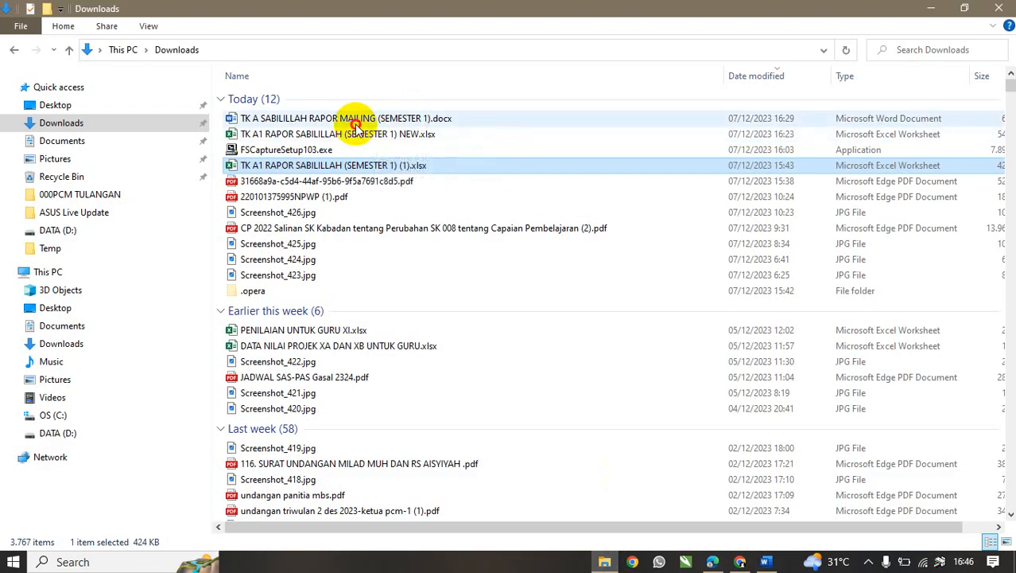
{"action": "double_click", "coordinate": [356, 119]}
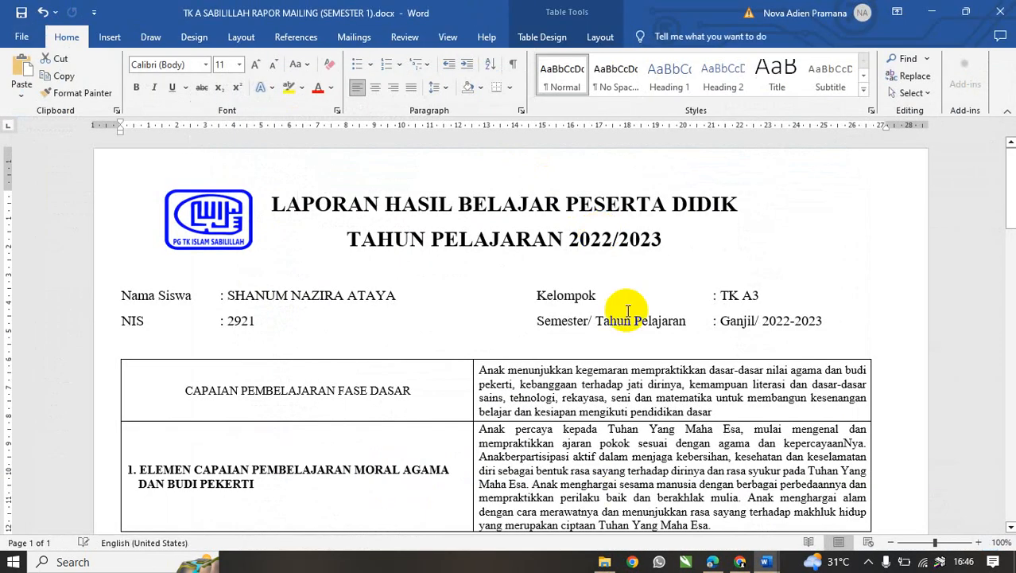
Examine the report document, especially the WESTERN and TAEKWONDO rows of the extracurricular table, and close it.
{"action": "scroll", "coordinate": [455, 354], "scroll_direction": "down", "scroll_amount": 15}
{"action": "scroll", "coordinate": [455, 359], "scroll_direction": "down", "scroll_amount": 15}
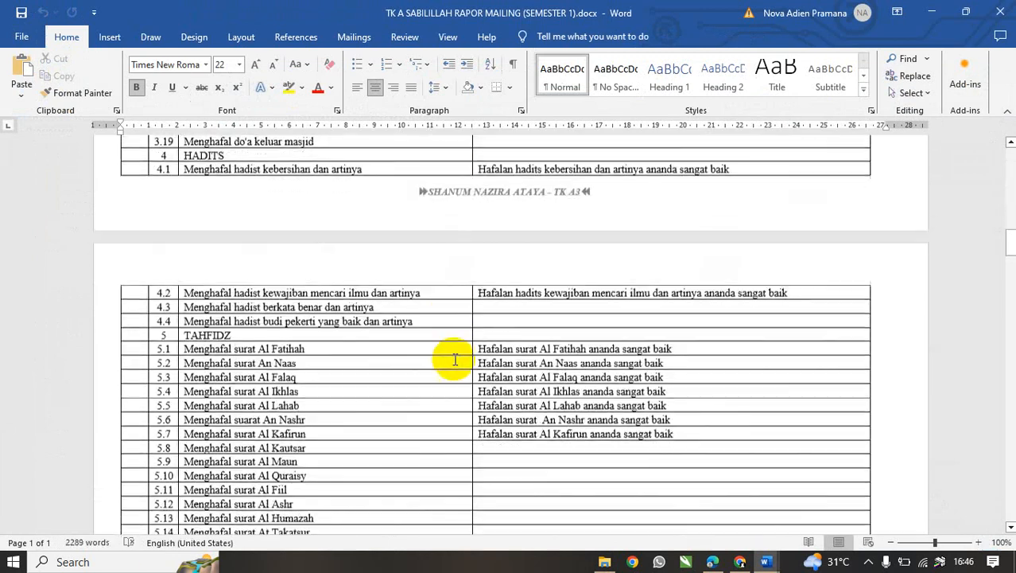
{"action": "scroll", "coordinate": [454, 360], "scroll_direction": "down", "scroll_amount": 15}
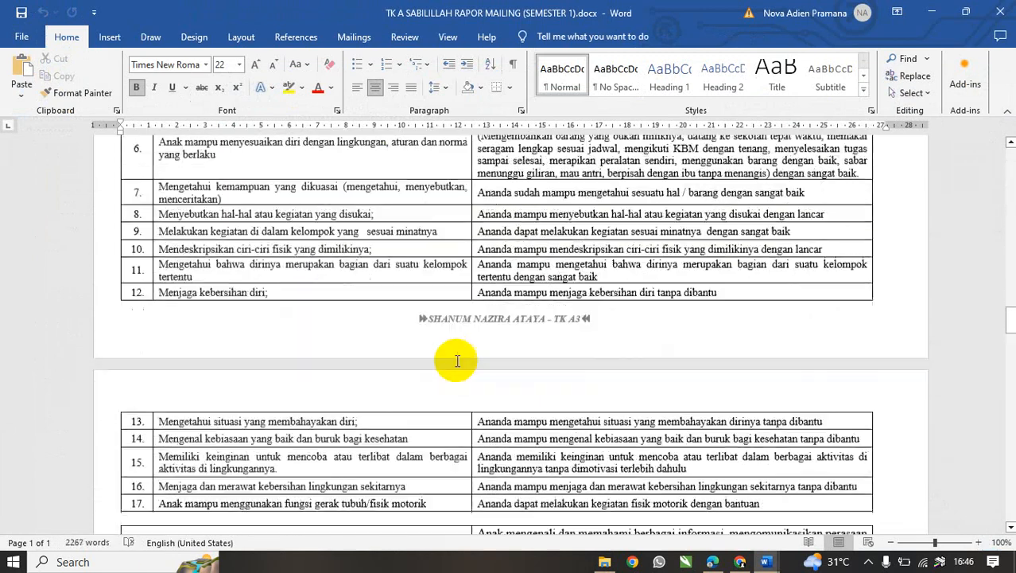
{"action": "scroll", "coordinate": [460, 362], "scroll_direction": "down", "scroll_amount": 15}
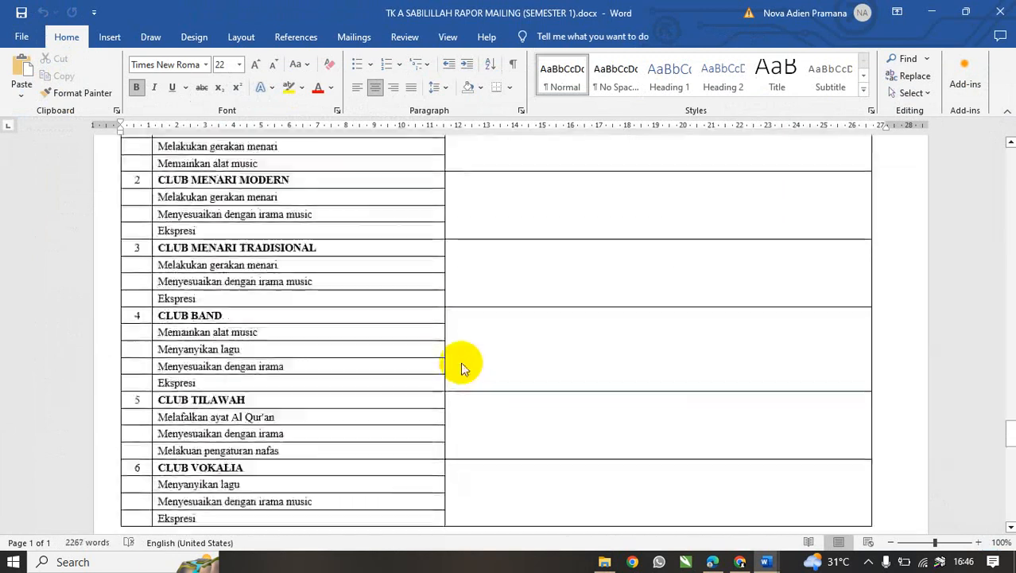
{"action": "scroll", "coordinate": [460, 360], "scroll_direction": "down", "scroll_amount": 2}
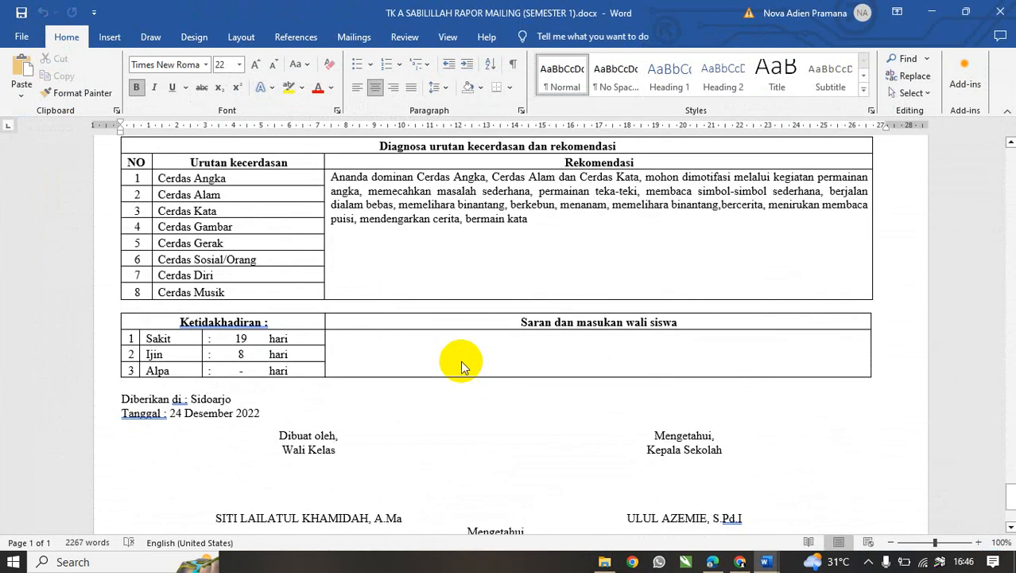
{"action": "scroll", "coordinate": [456, 354], "scroll_direction": "up", "scroll_amount": 8}
{"action": "scroll", "coordinate": [454, 350], "scroll_direction": "up", "scroll_amount": 3}
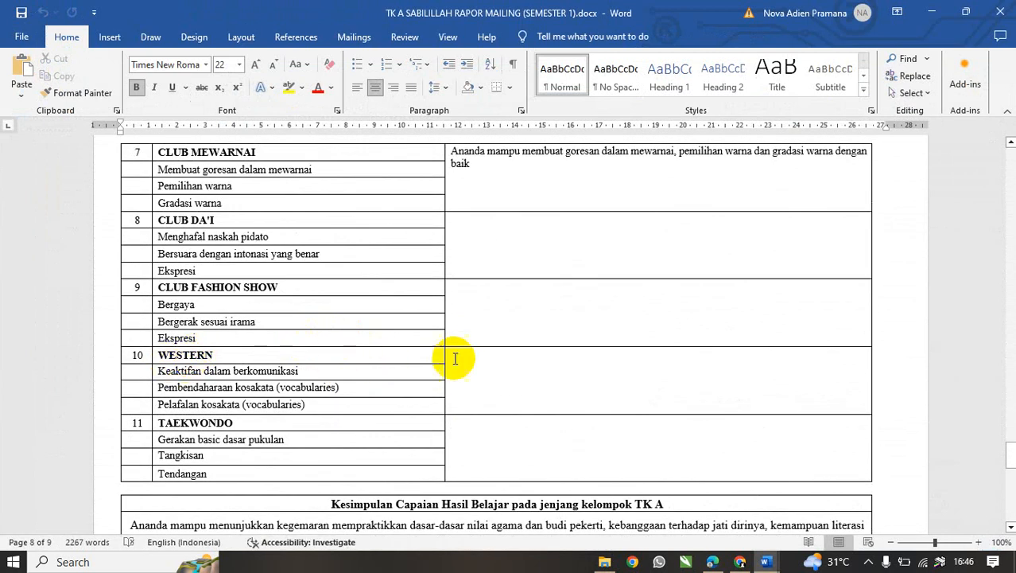
{"action": "left_click", "coordinate": [490, 362]}
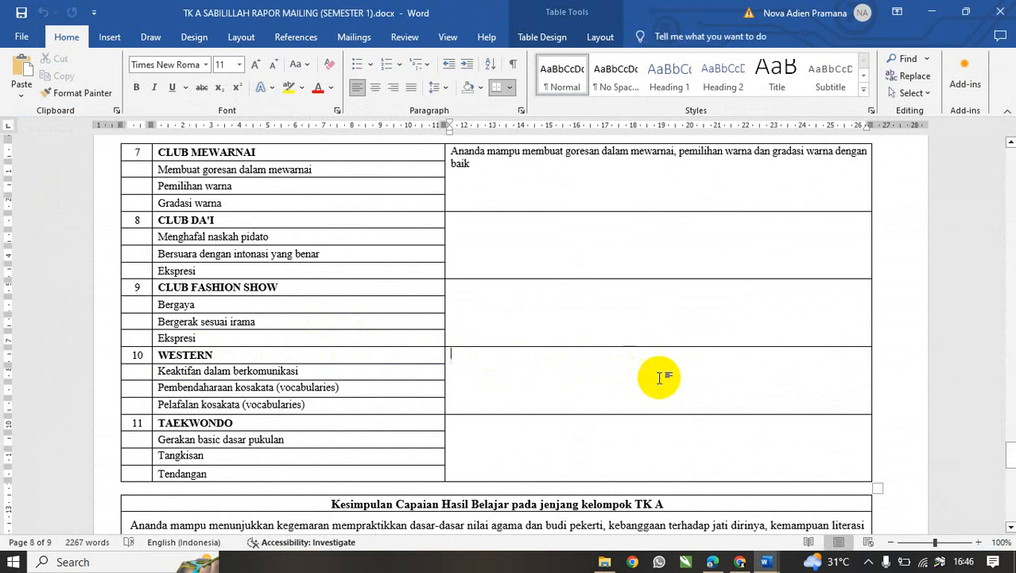
{"action": "left_click", "coordinate": [235, 423]}
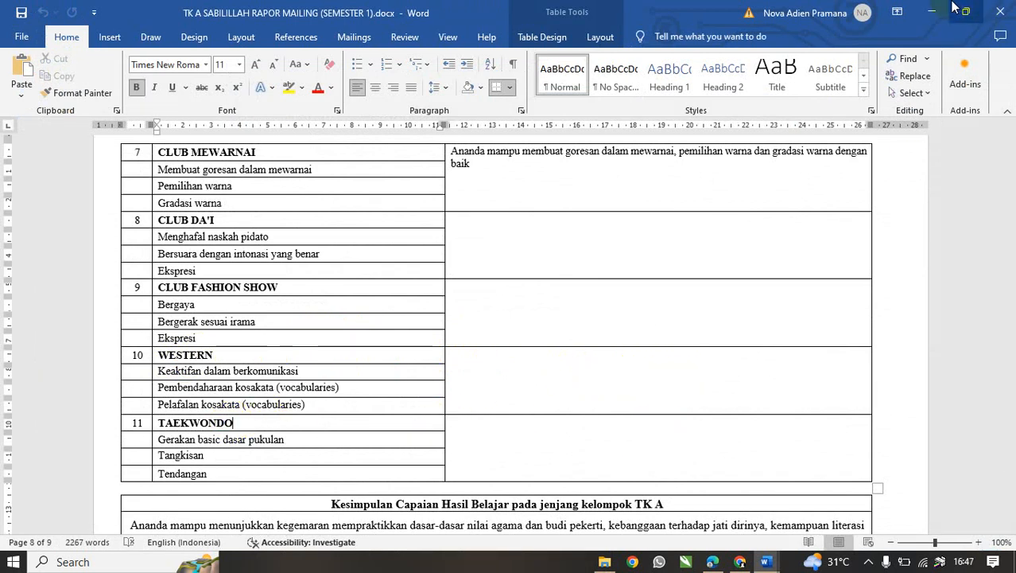
{"action": "left_click", "coordinate": [1004, 13]}
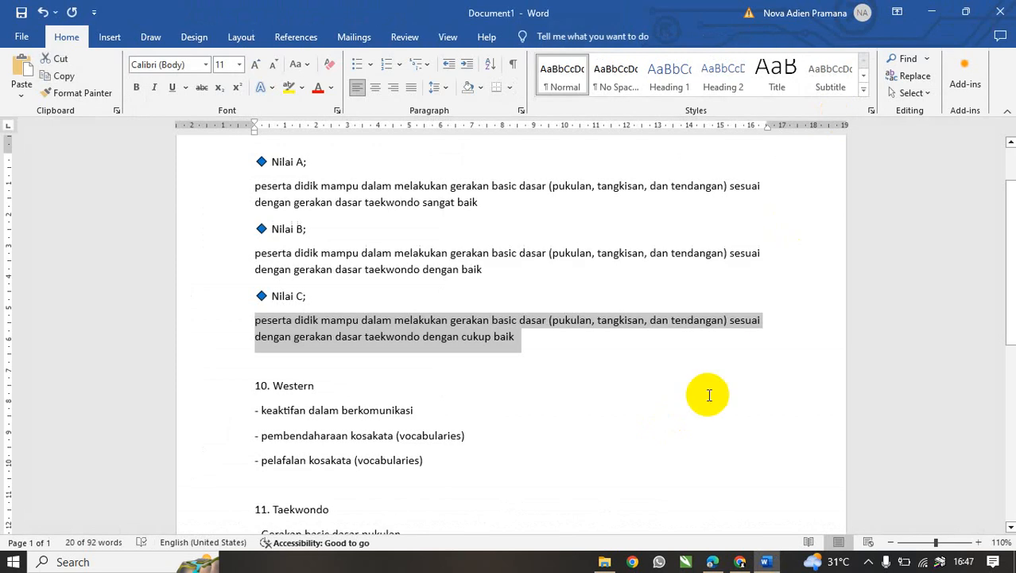
Open TK A1 RAPOR SABILILLAH (SEMESTER 1) NEW.xlsx from Downloads and select the WESTERN header on the DKN sheet.
{"action": "left_click", "coordinate": [617, 563]}
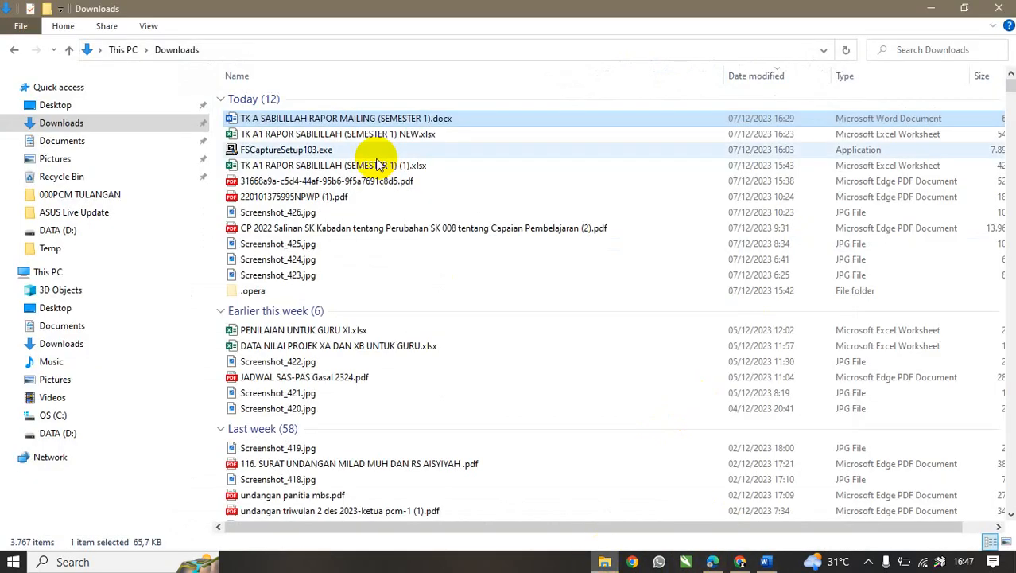
{"action": "left_click", "coordinate": [347, 136]}
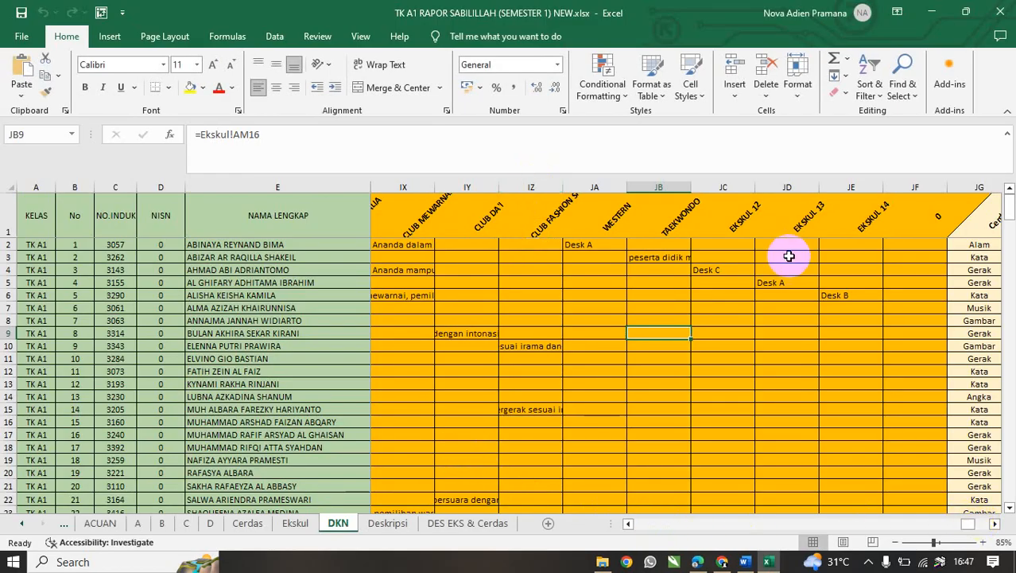
{"action": "left_click", "coordinate": [617, 220]}
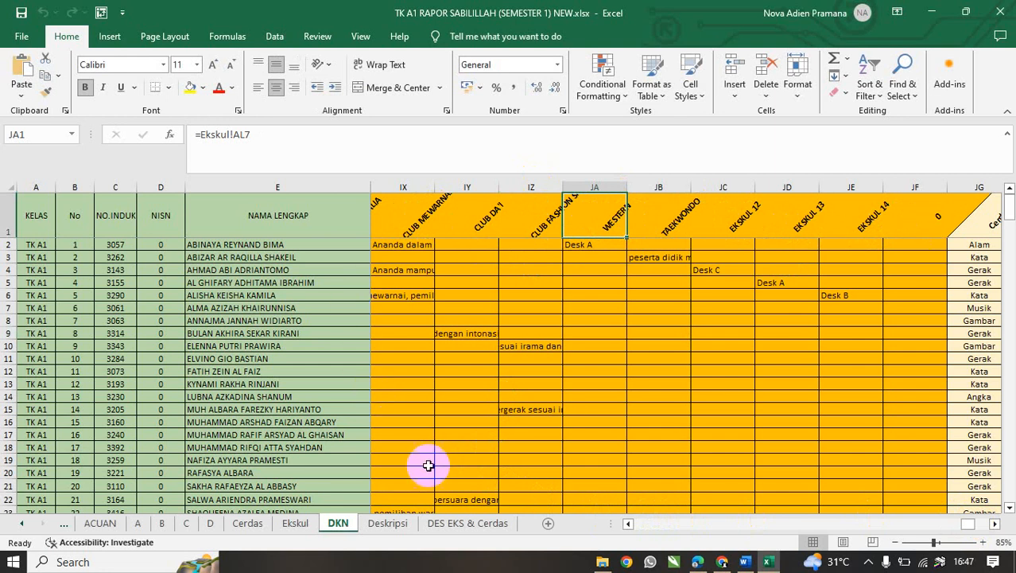
Examine the extracurricular list and its A, B and C descriptions on the DES EKS & Cerdas sheet.
{"action": "left_click", "coordinate": [447, 528]}
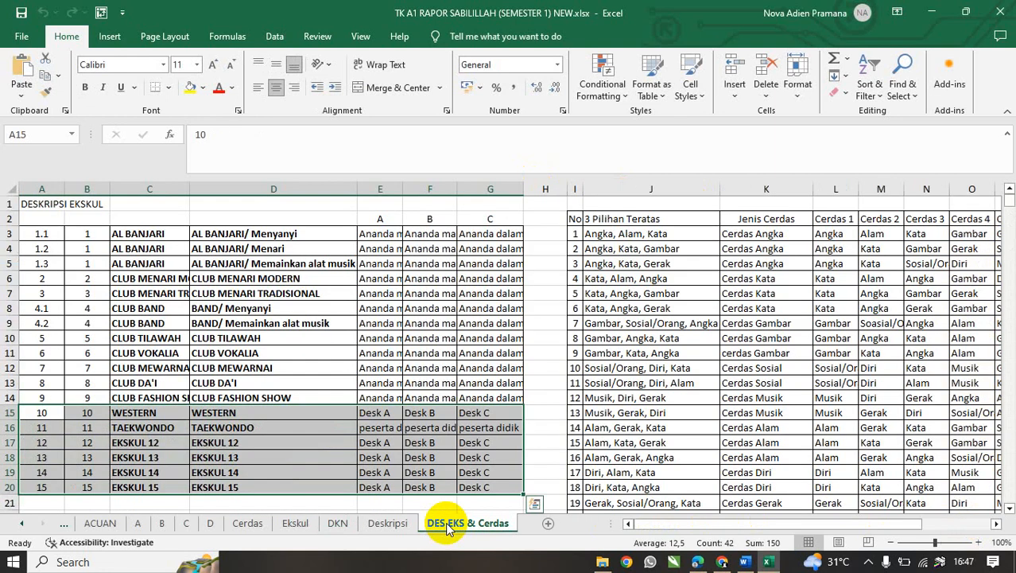
{"action": "scroll", "coordinate": [465, 295], "scroll_direction": "down", "scroll_amount": 3}
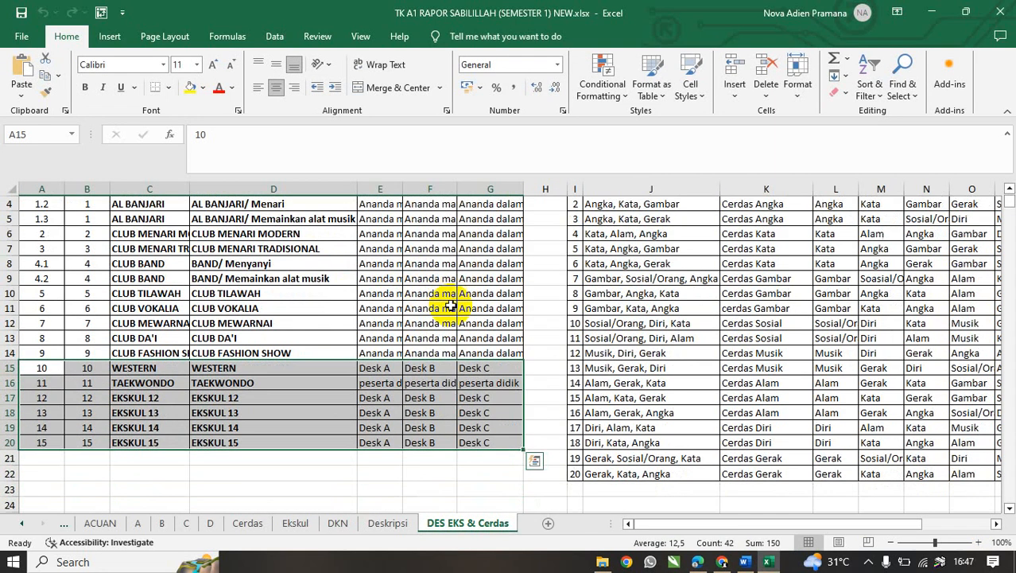
{"action": "scroll", "coordinate": [489, 352], "scroll_direction": "up", "scroll_amount": 3}
{"action": "left_click", "coordinate": [169, 308]}
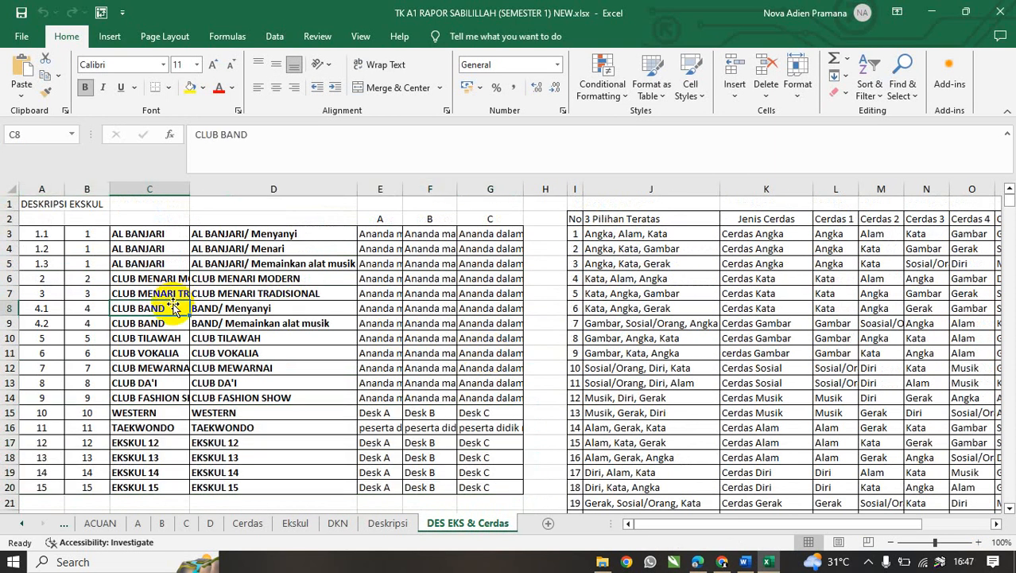
{"action": "left_click", "coordinate": [87, 442]}
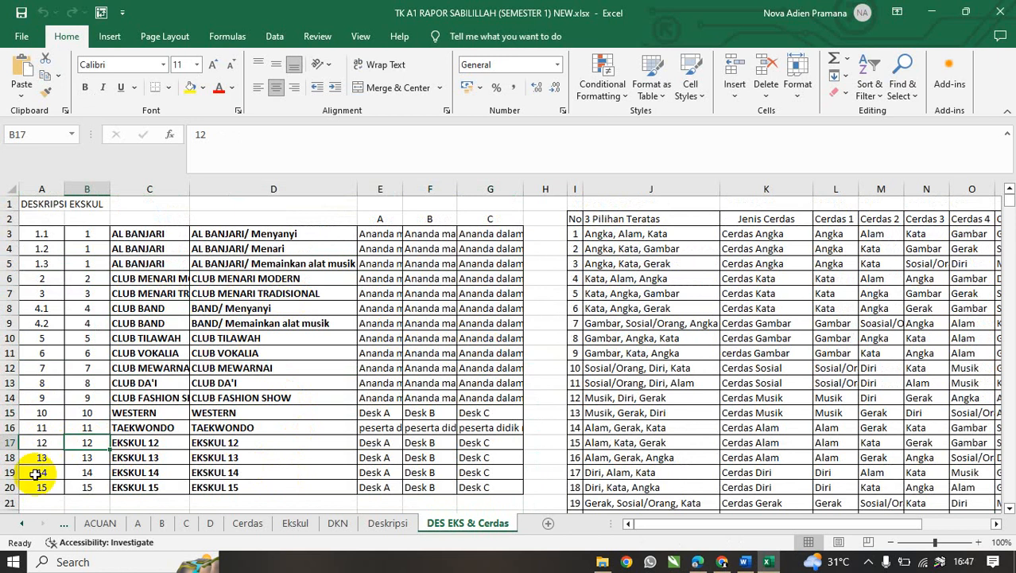
Examine the extracurricular columns on the Ekskul sheet and inspect the TAEKWONDO formula in cell AM10.
{"action": "left_click", "coordinate": [295, 522]}
{"action": "scroll", "coordinate": [310, 385], "scroll_direction": "down", "scroll_amount": 4}
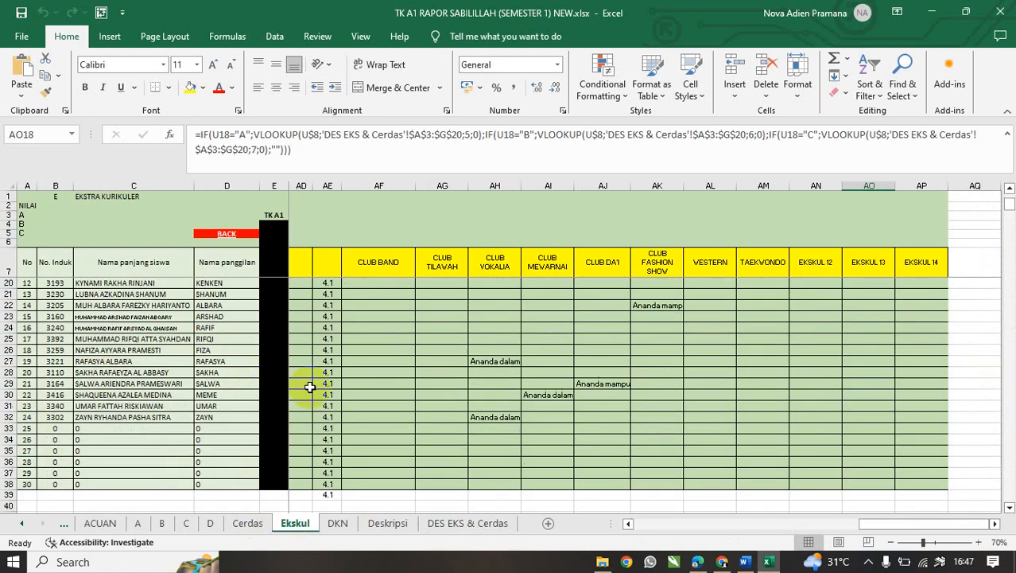
{"action": "scroll", "coordinate": [310, 386], "scroll_direction": "up", "scroll_amount": 4}
{"action": "scroll", "coordinate": [329, 361], "scroll_direction": "down", "scroll_amount": 6}
{"action": "scroll", "coordinate": [331, 366], "scroll_direction": "down", "scroll_amount": 2}
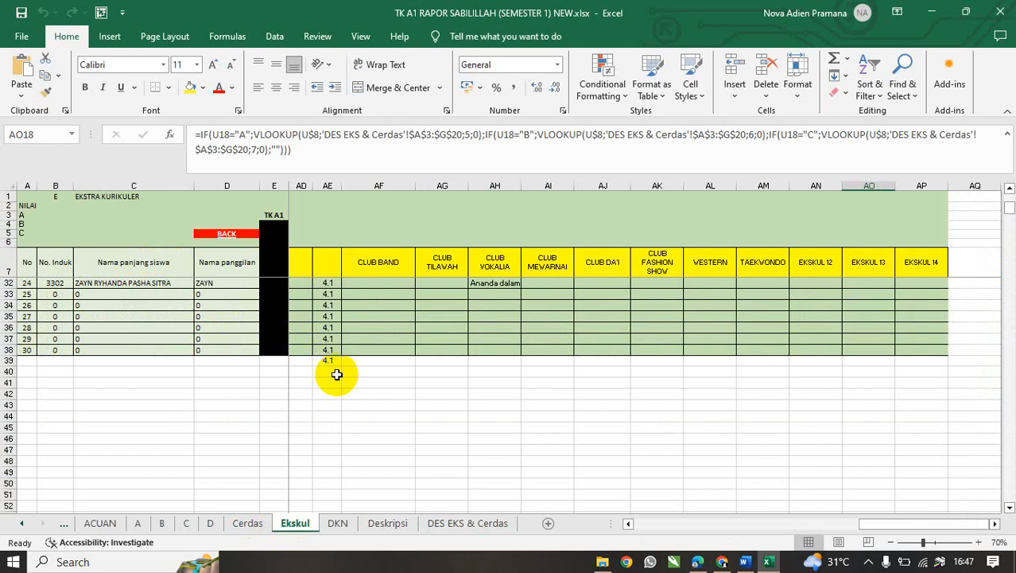
{"action": "scroll", "coordinate": [337, 373], "scroll_direction": "up", "scroll_amount": 8}
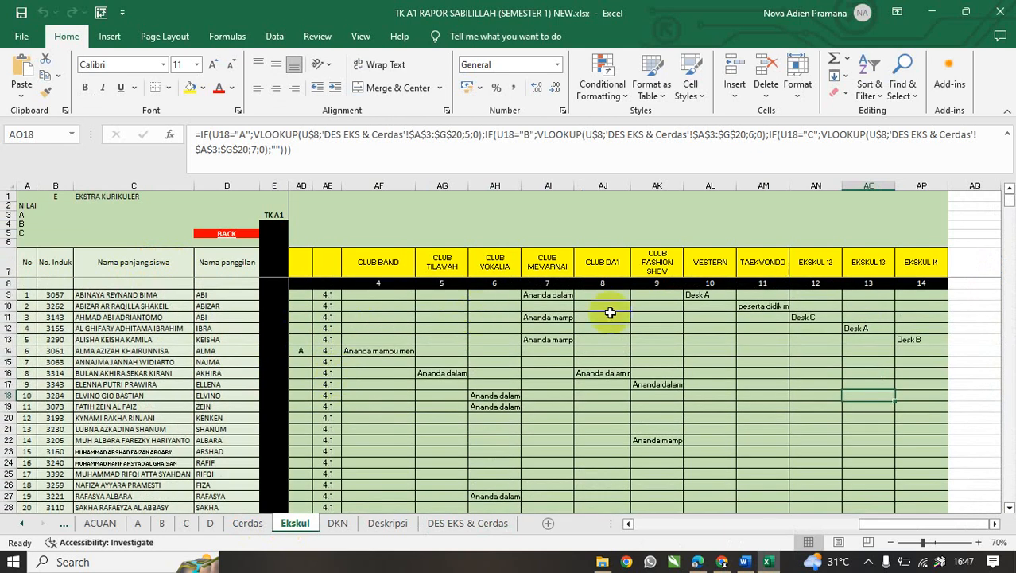
{"action": "left_click", "coordinate": [762, 306]}
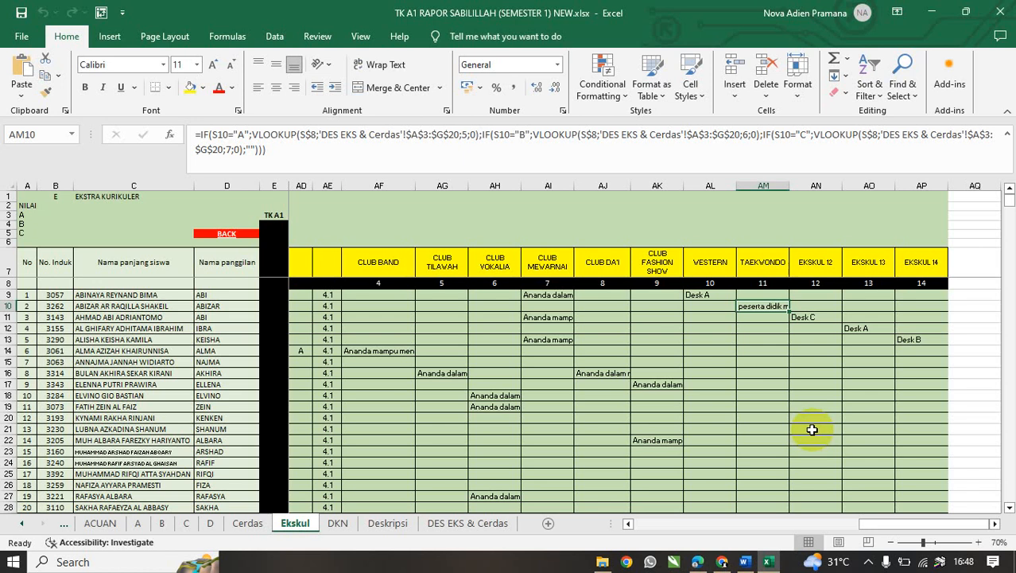
Switch to Google Drive in the browser, look through the TA 2023-2024 class folders and open the TK A1 folder.
{"action": "left_click", "coordinate": [722, 559]}
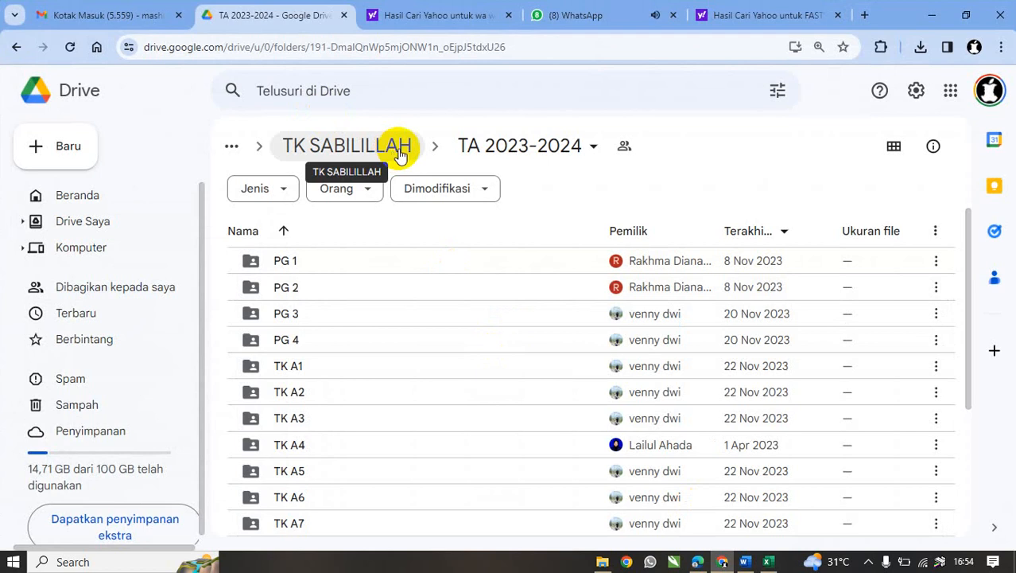
{"action": "scroll", "coordinate": [437, 310], "scroll_direction": "down", "scroll_amount": 3}
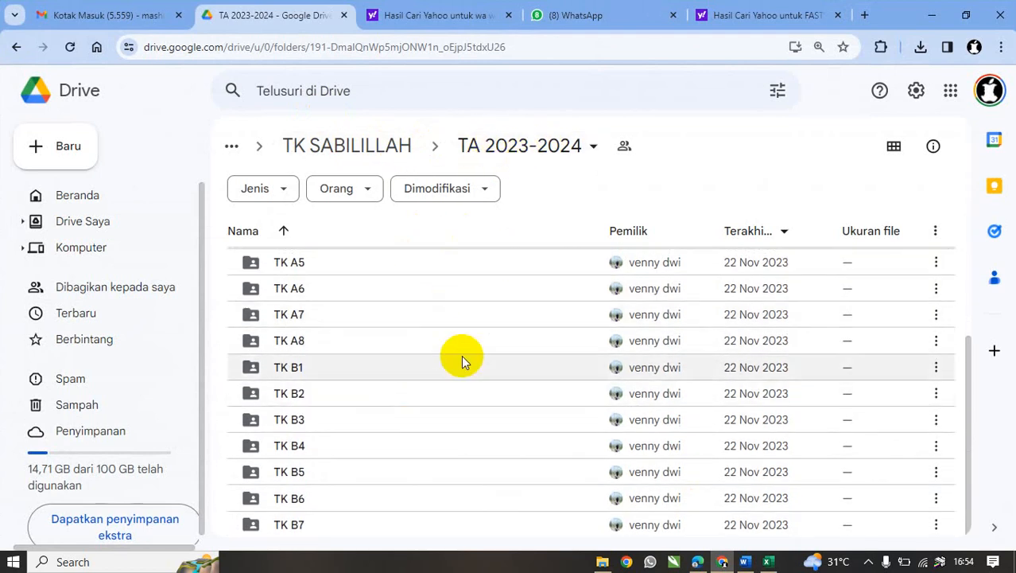
{"action": "scroll", "coordinate": [461, 355], "scroll_direction": "up", "scroll_amount": 3}
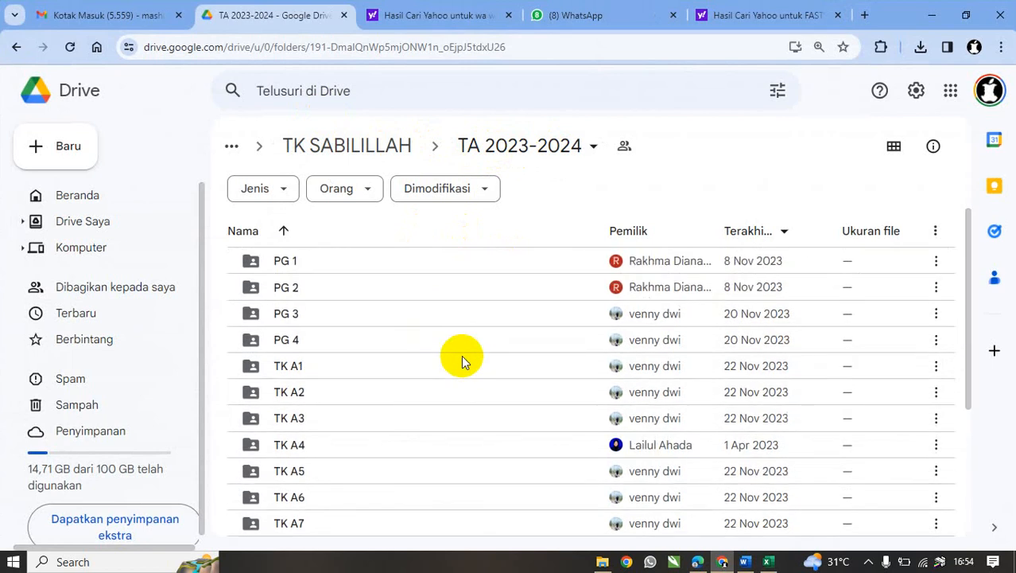
{"action": "scroll", "coordinate": [350, 318], "scroll_direction": "down", "scroll_amount": 2}
{"action": "scroll", "coordinate": [350, 325], "scroll_direction": "up", "scroll_amount": 3}
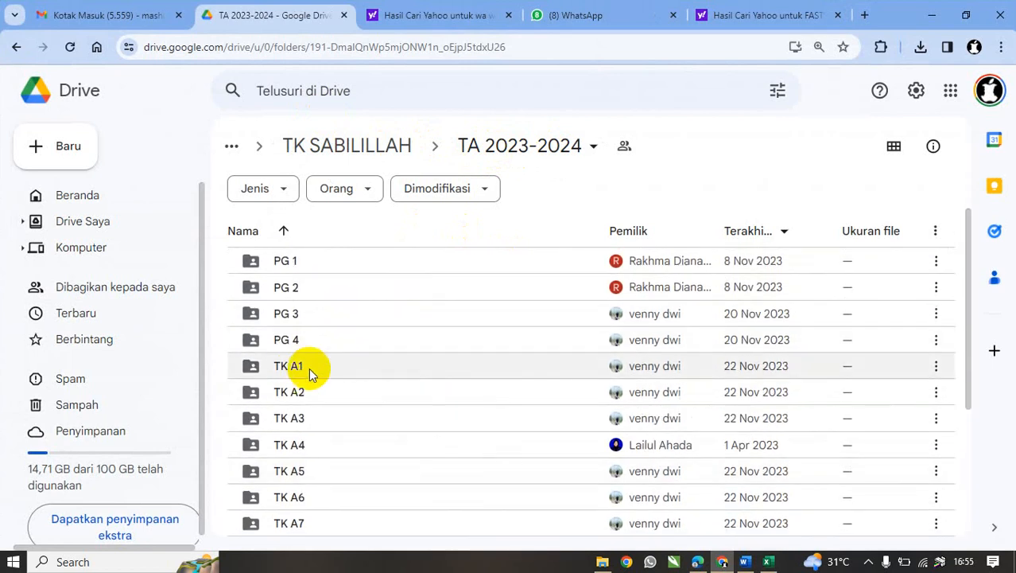
{"action": "double_click", "coordinate": [296, 367]}
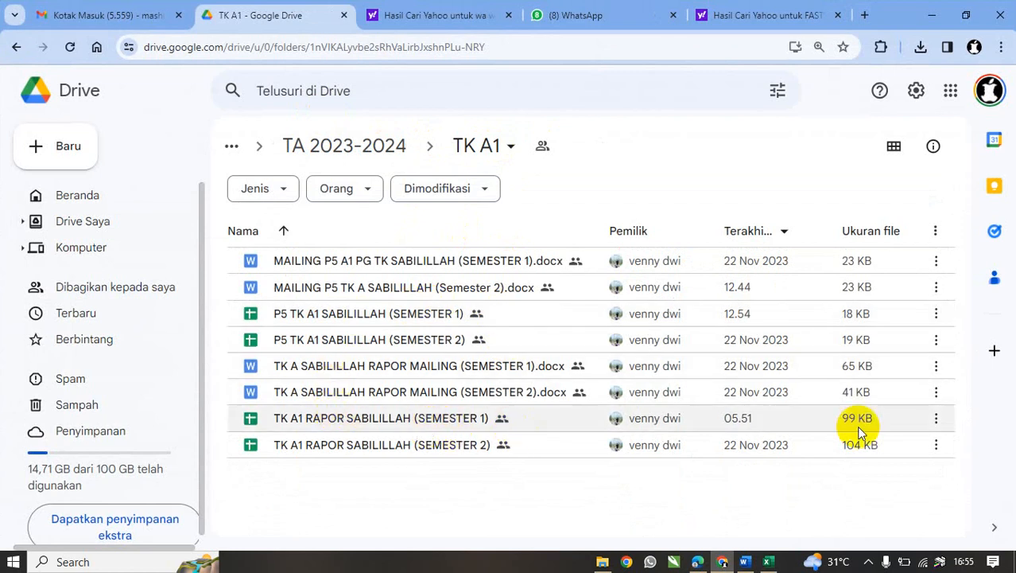
Show the download option for TK A1 RAPOR SABILILLAH (SEMESTER 1) and locate TK A1 RAPOR SABILILLAH (SEMESTER 1) (1).xlsx in the Downloads folder.
{"action": "left_click", "coordinate": [936, 419]}
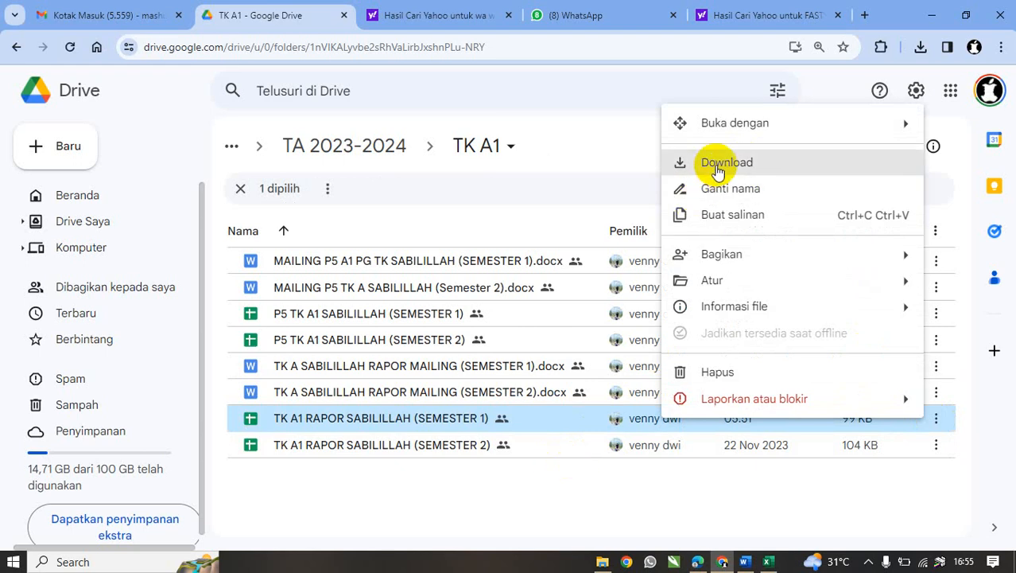
{"action": "left_click", "coordinate": [603, 561]}
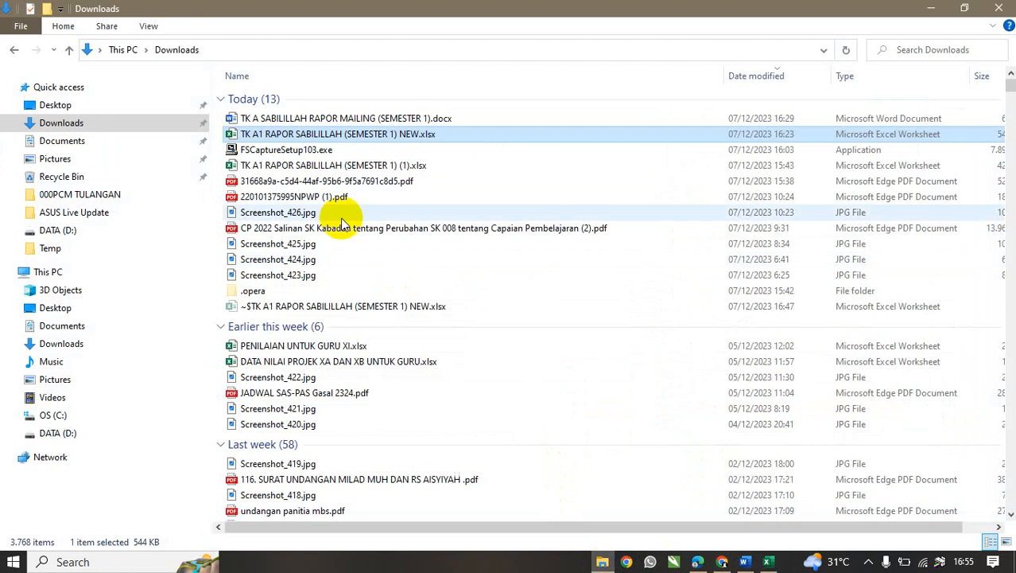
{"action": "left_click", "coordinate": [79, 127]}
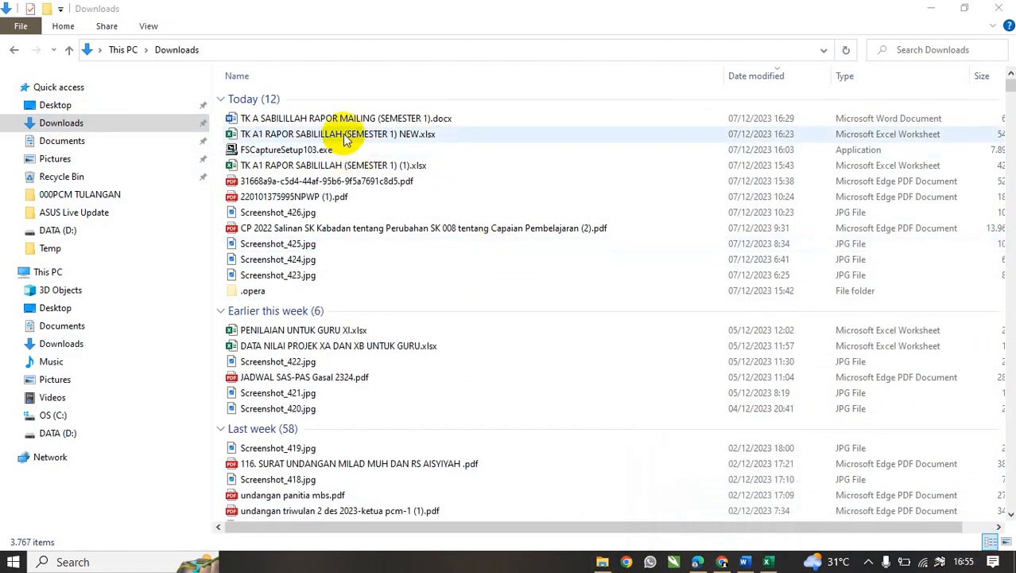
{"action": "left_click", "coordinate": [303, 169]}
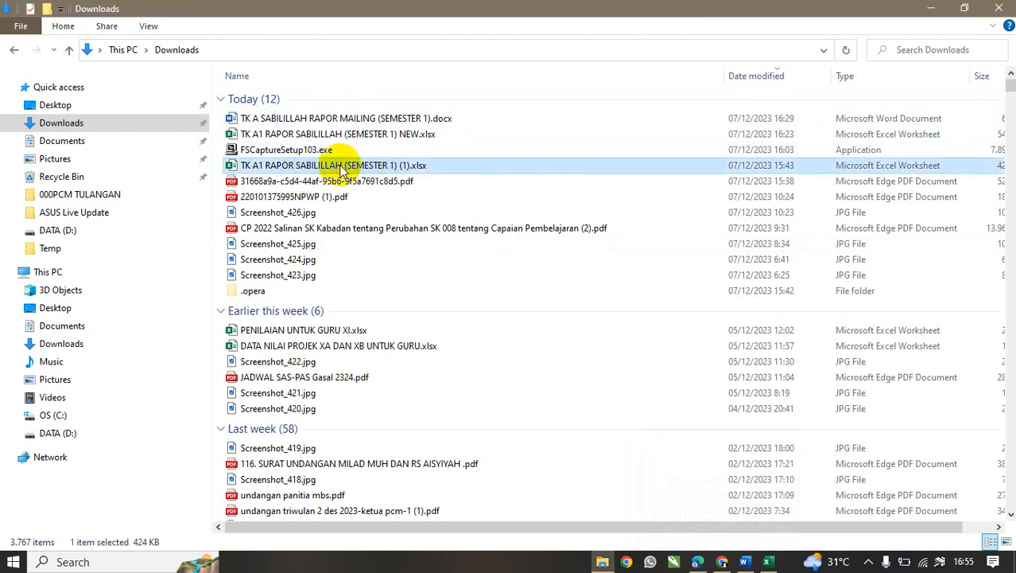
Switch back to the NEW workbook in Excel and select cell AG21 in the Ekskul sheet's CLUB TILAWAH column.
{"action": "key", "text": "alt+Tab"}
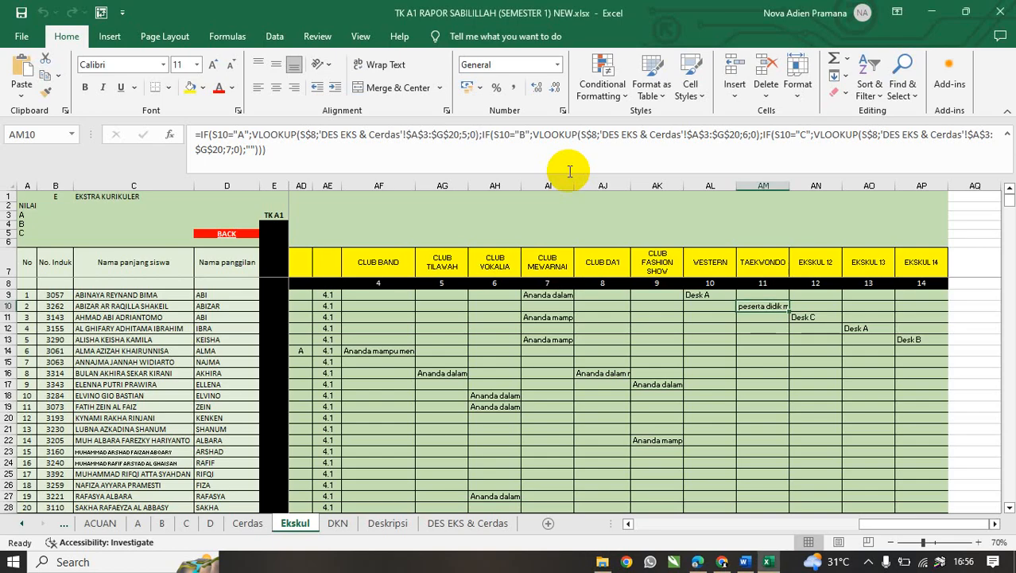
{"action": "left_click", "coordinate": [437, 428]}
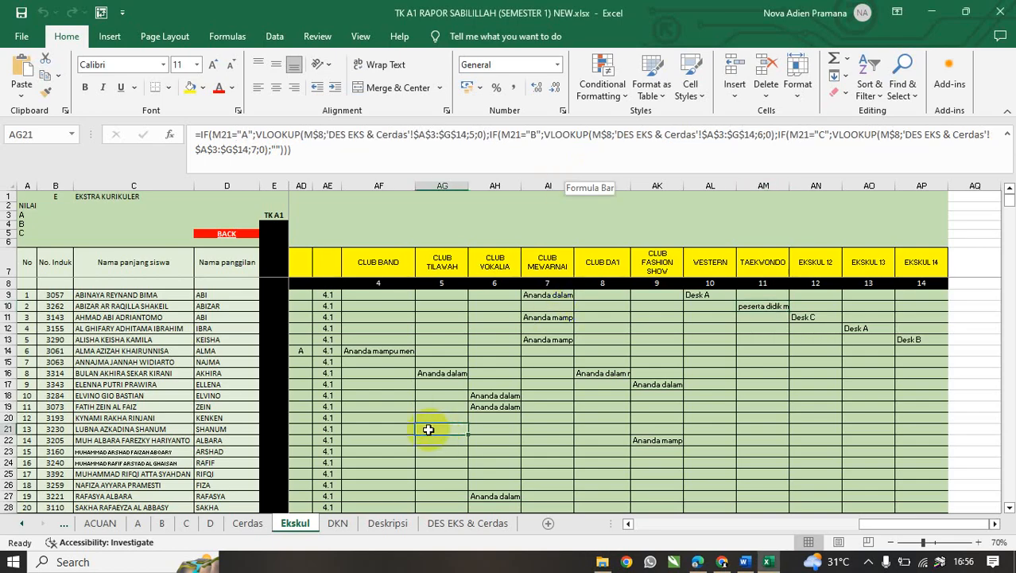
Switch to the TK A1 RAPOR SABILILLAH (SEMESTER 1) (1).xlsx workbook, look over its HOME sheet and open the Ekskul sheet.
{"action": "left_click", "coordinate": [294, 523]}
{"action": "key", "text": "alt+Tab"}
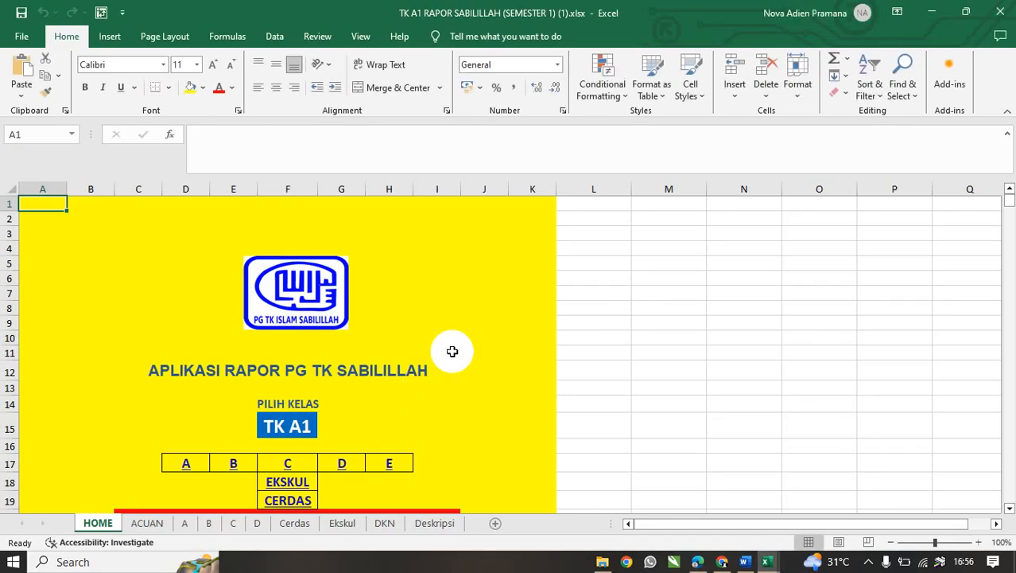
{"action": "scroll", "coordinate": [471, 367], "scroll_direction": "down", "scroll_amount": 2}
{"action": "scroll", "coordinate": [472, 367], "scroll_direction": "down", "scroll_amount": 2}
{"action": "scroll", "coordinate": [499, 394], "scroll_direction": "up", "scroll_amount": 4}
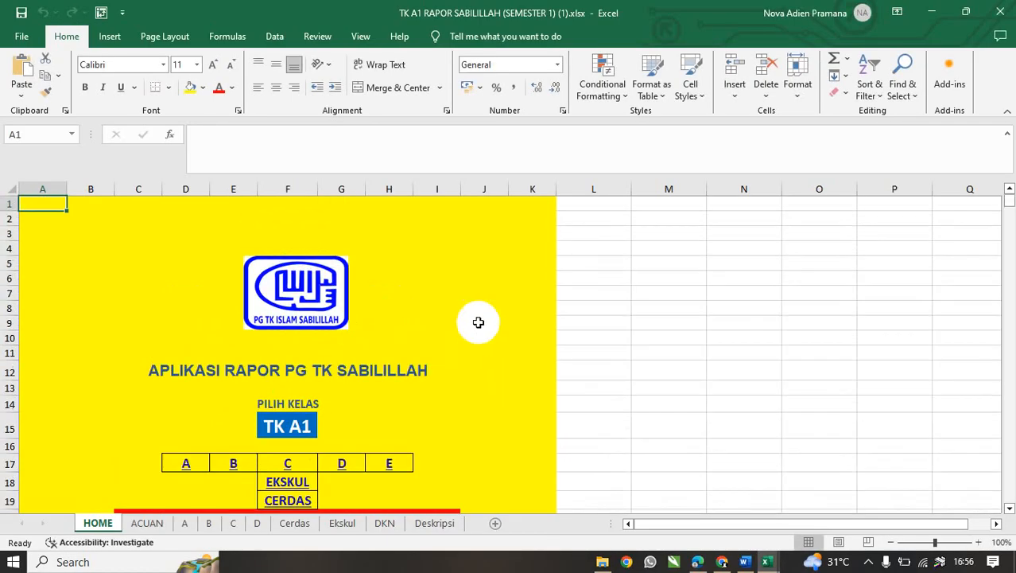
{"action": "scroll", "coordinate": [476, 320], "scroll_direction": "down", "scroll_amount": 2}
{"action": "scroll", "coordinate": [477, 320], "scroll_direction": "down", "scroll_amount": 1}
{"action": "scroll", "coordinate": [476, 320], "scroll_direction": "up", "scroll_amount": 2}
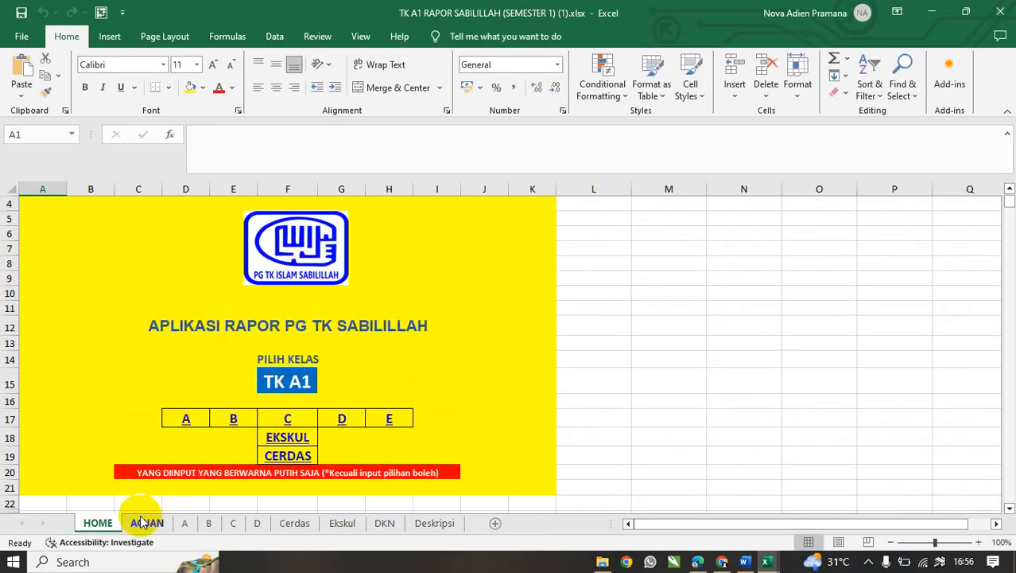
{"action": "left_click", "coordinate": [99, 523]}
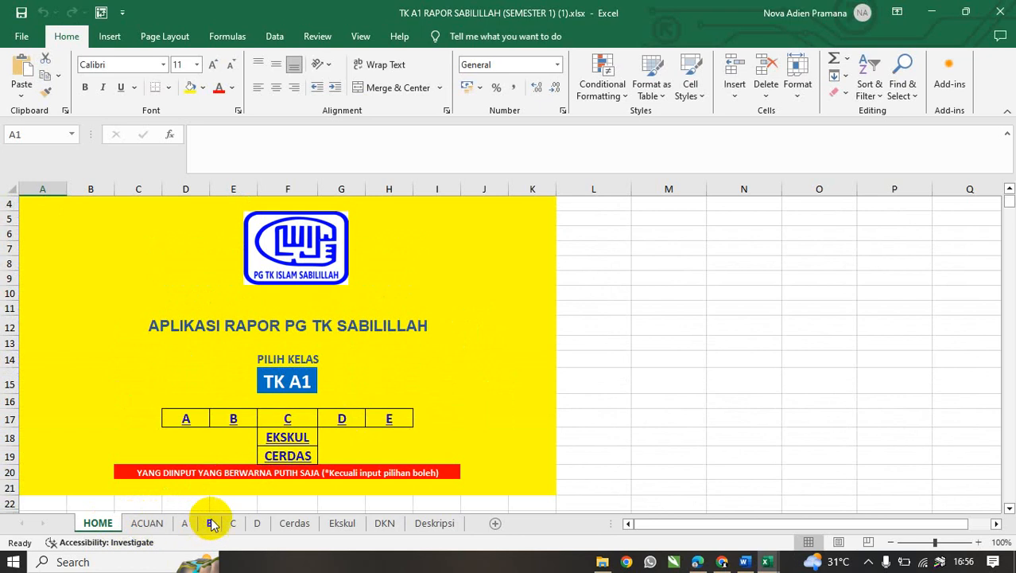
{"action": "left_click", "coordinate": [344, 523]}
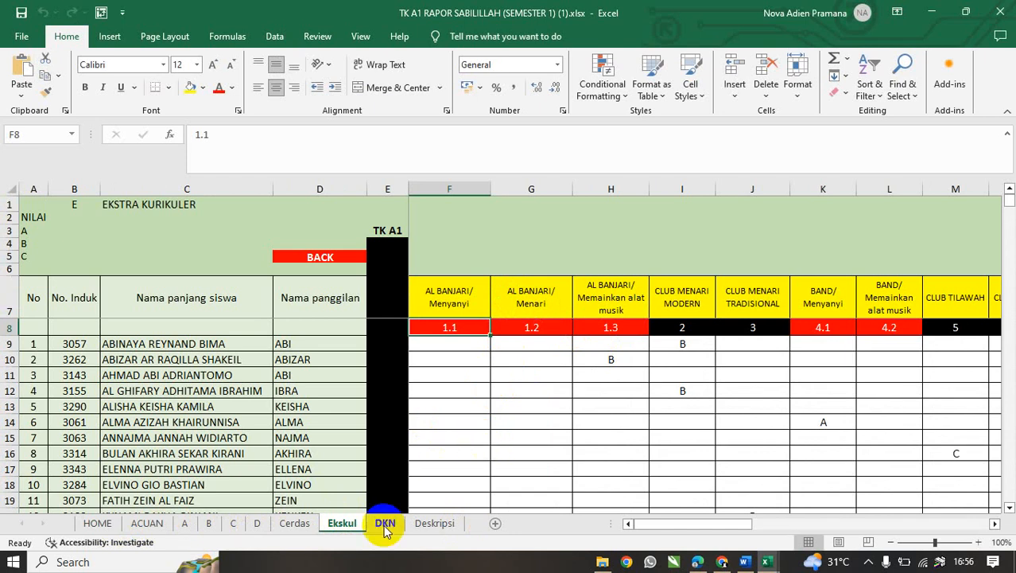
Unhide the DES EKS & Cerdas sheet and select cell D15 below the extracurricular description table.
{"action": "right_click", "coordinate": [342, 525]}
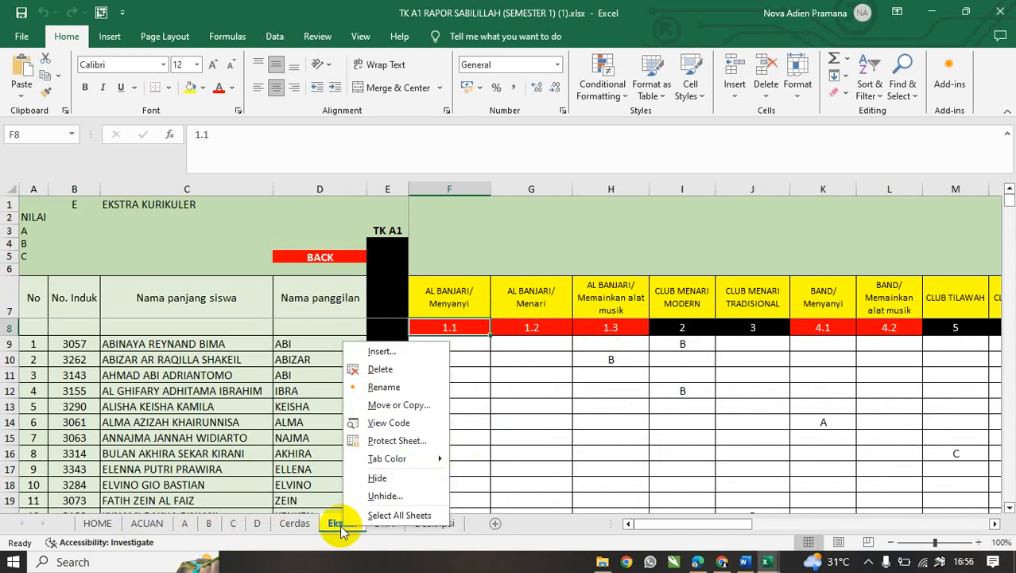
{"action": "right_click", "coordinate": [382, 526]}
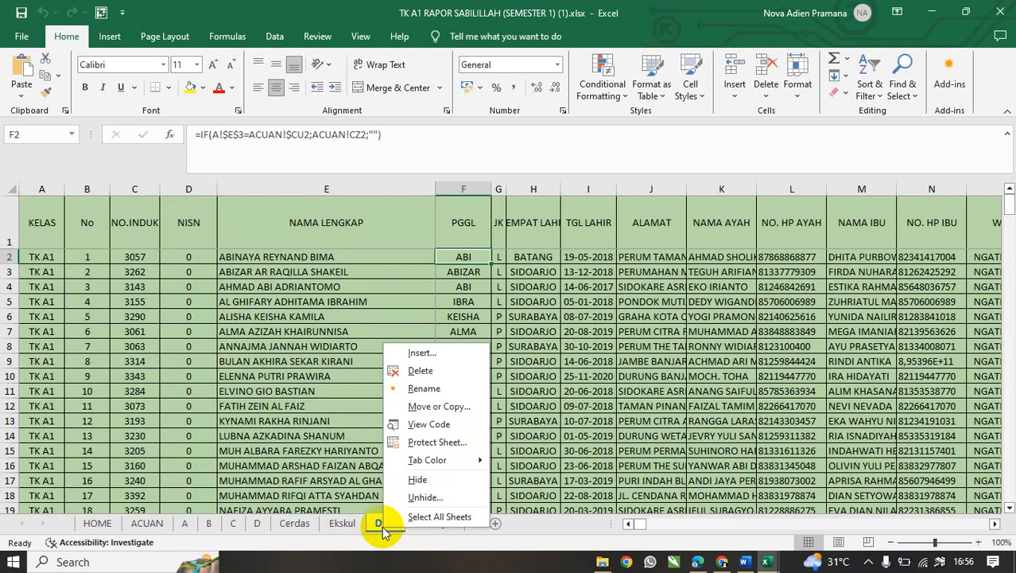
{"action": "right_click", "coordinate": [347, 527]}
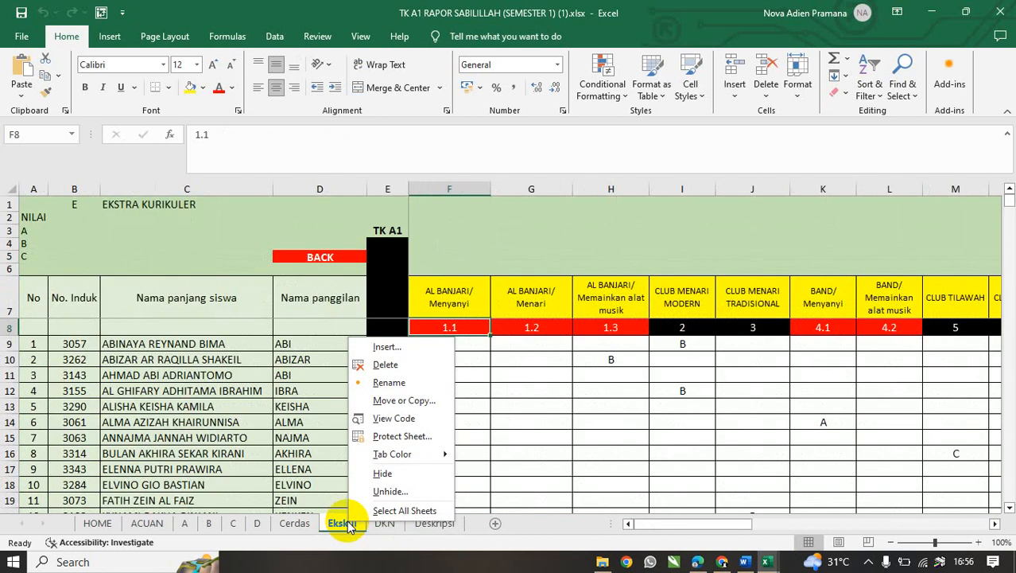
{"action": "right_click", "coordinate": [303, 525]}
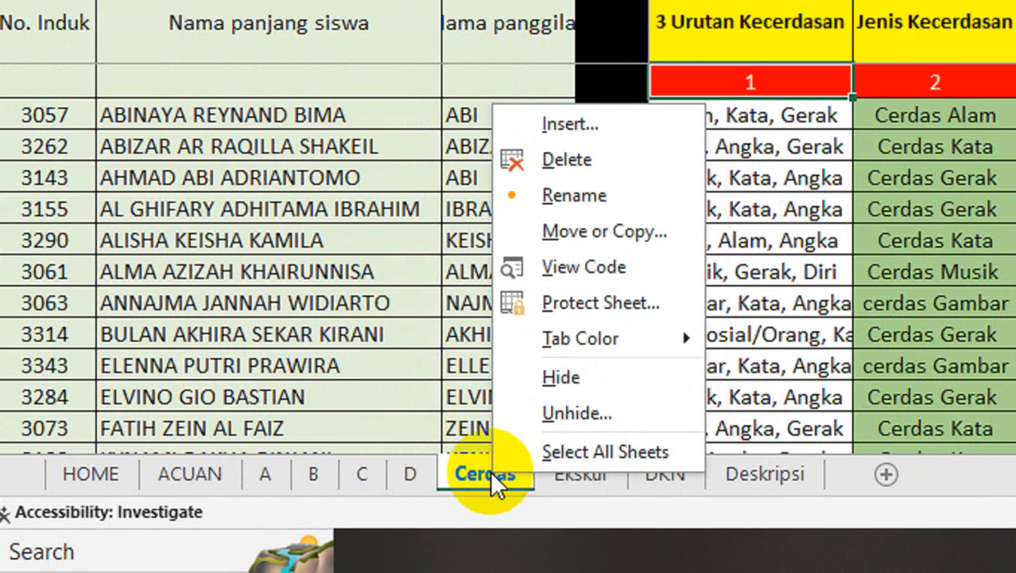
{"action": "left_click", "coordinate": [570, 413]}
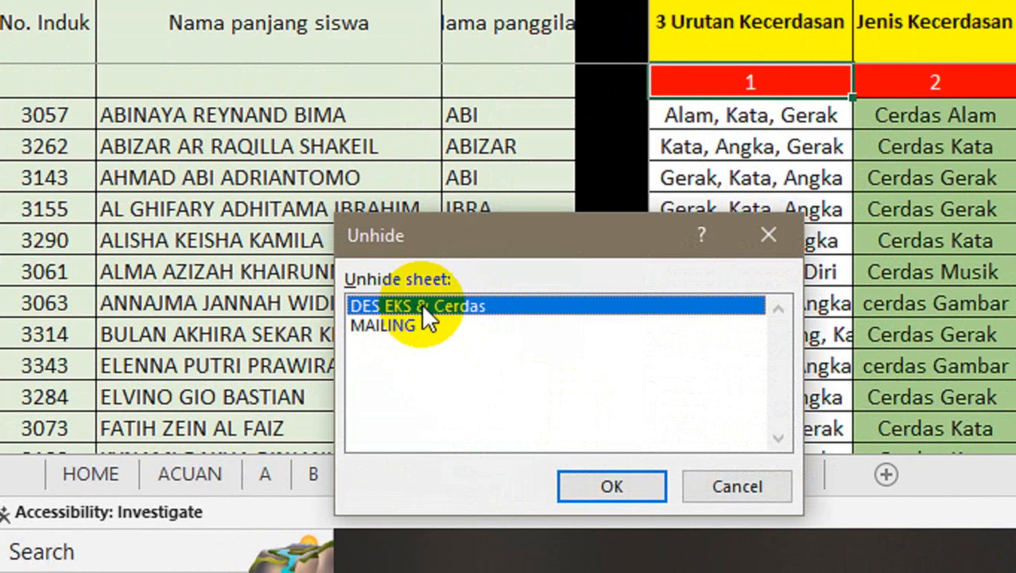
{"action": "left_click", "coordinate": [612, 485]}
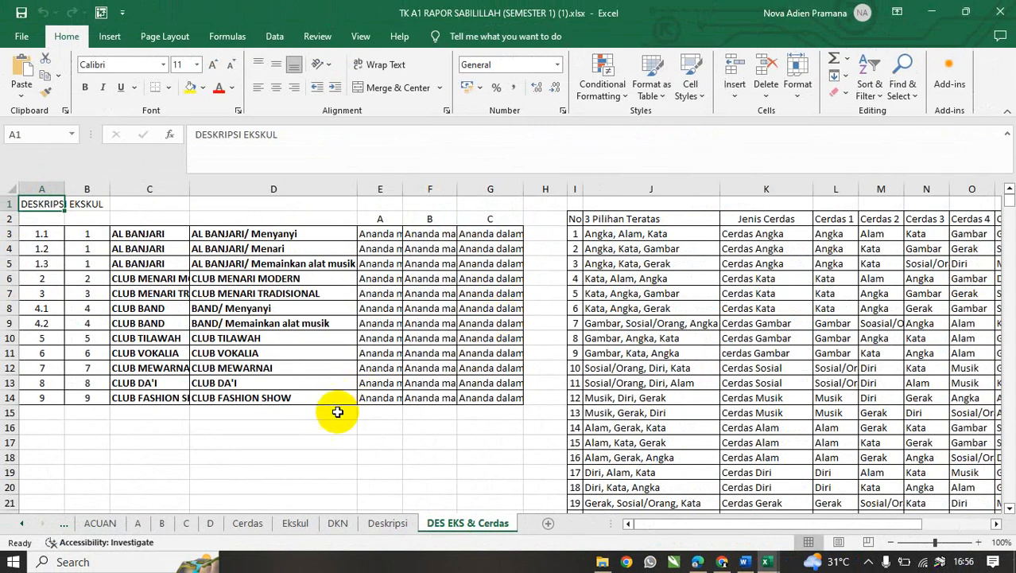
{"action": "left_click", "coordinate": [336, 413]}
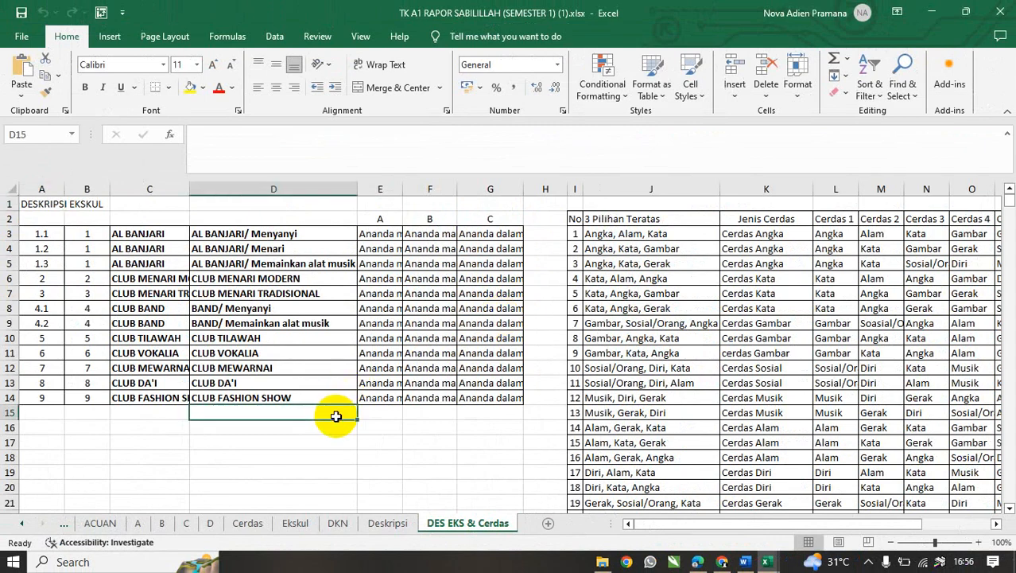
Unhide the MAILING sheet and open it to view its columns.
{"action": "right_click", "coordinate": [432, 526]}
{"action": "left_click", "coordinate": [471, 491]}
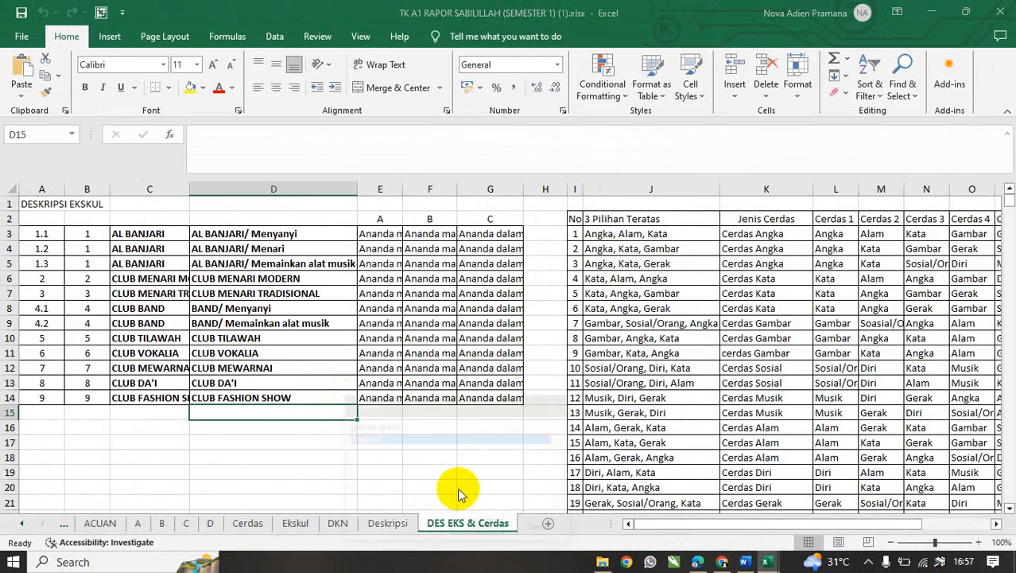
{"action": "left_click", "coordinate": [481, 528]}
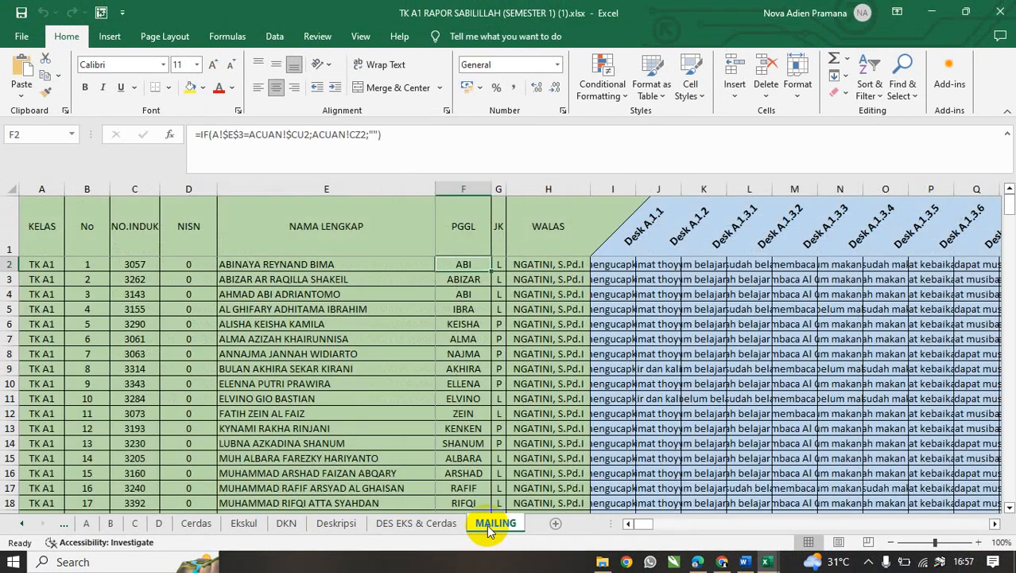
{"action": "left_click_drag", "start_coordinate": [641, 526], "coordinate": [587, 517]}
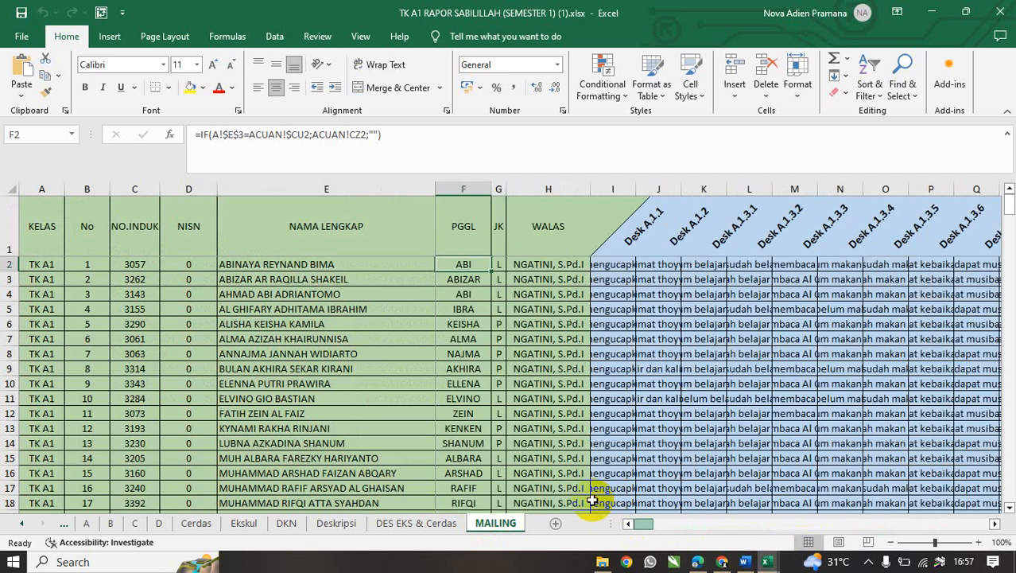
On the DES EKS & Cerdas sheet, extend the numbering in columns A and B from 10 to 15 through row 20.
{"action": "left_click", "coordinate": [409, 522]}
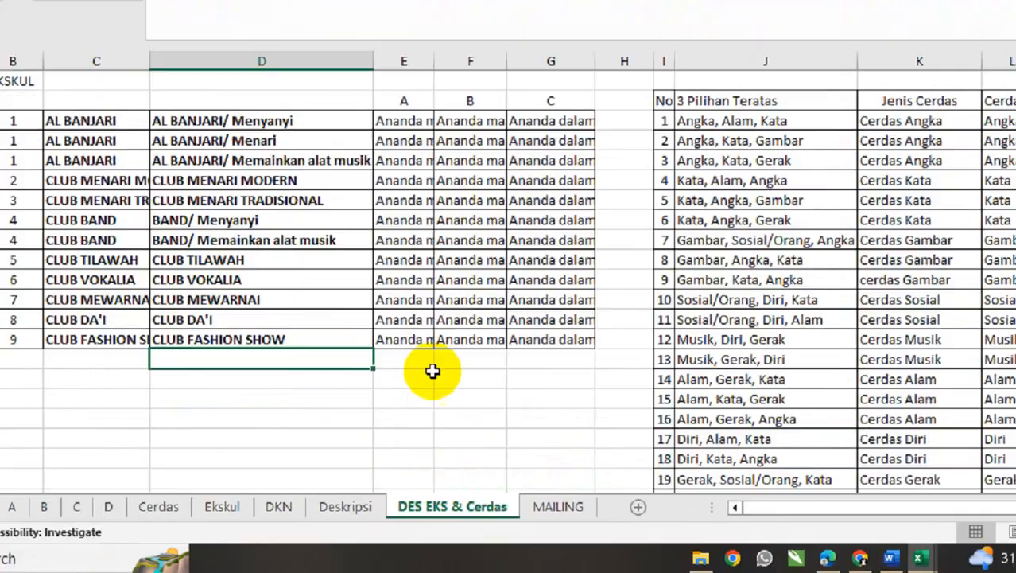
{"action": "left_click", "coordinate": [6, 360]}
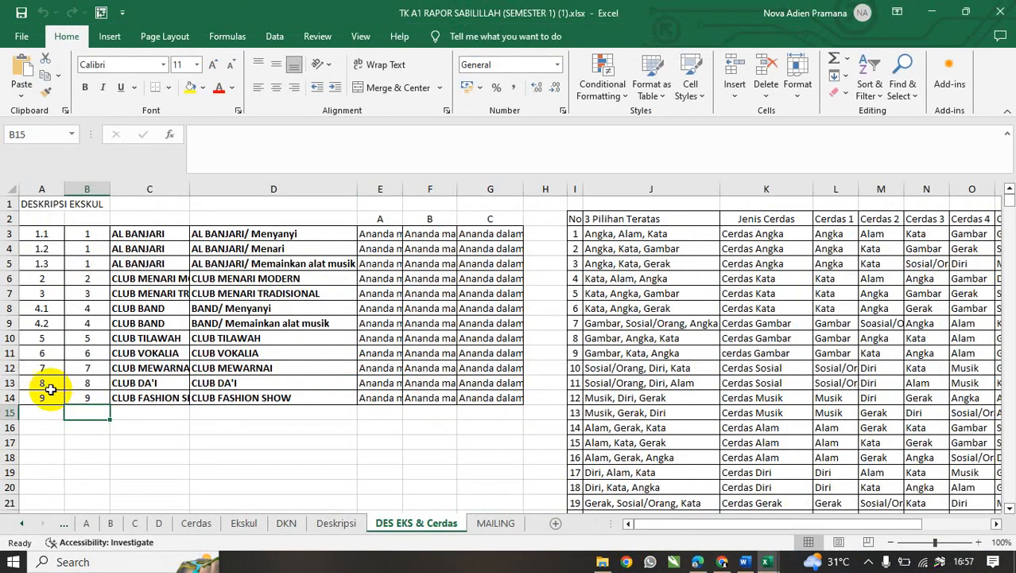
{"action": "left_click_drag", "start_coordinate": [48, 383], "coordinate": [107, 493]}
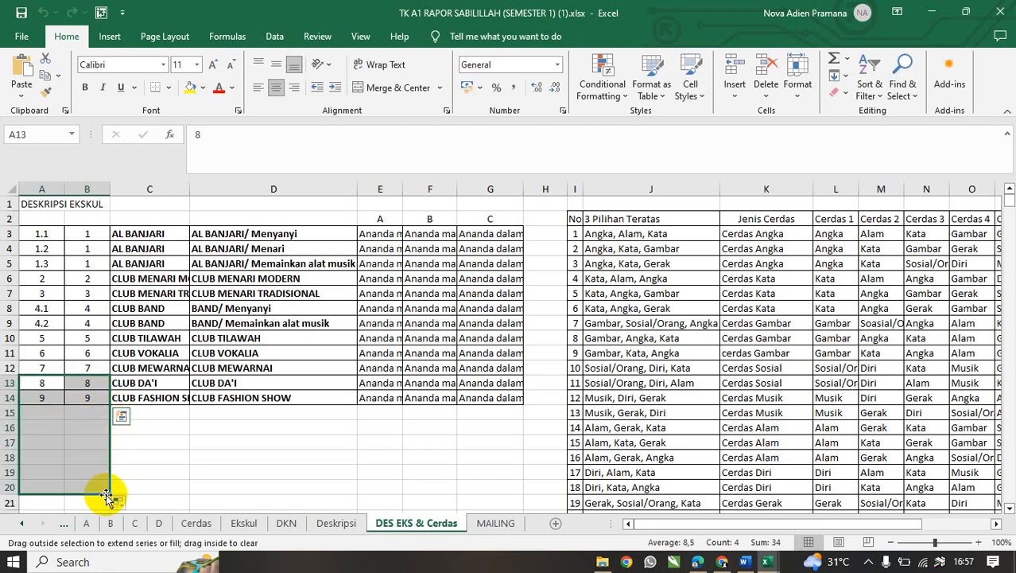
{"action": "left_click", "coordinate": [158, 474]}
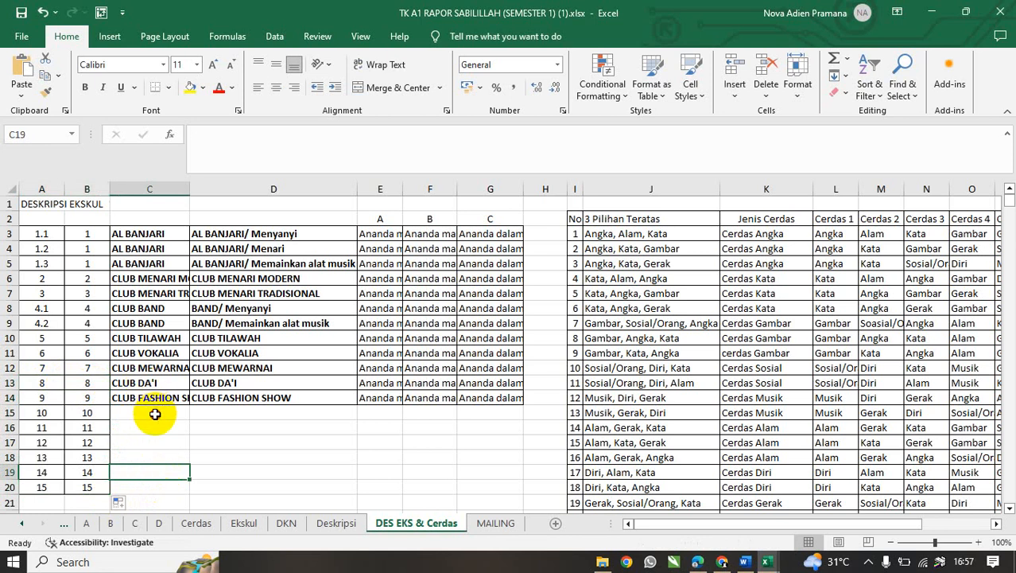
Select cell C15, check the Western and Taekwondo entries in Word's Document1, and return to the (1) workbook in Excel.
{"action": "left_click", "coordinate": [154, 412]}
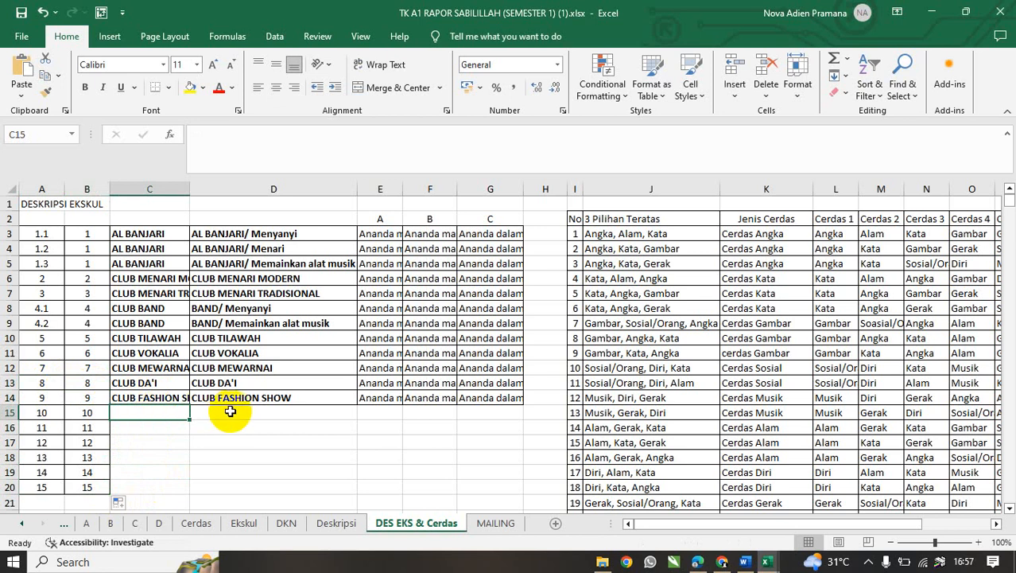
{"action": "left_click", "coordinate": [212, 411]}
{"action": "left_click", "coordinate": [159, 412]}
{"action": "left_click", "coordinate": [264, 422]}
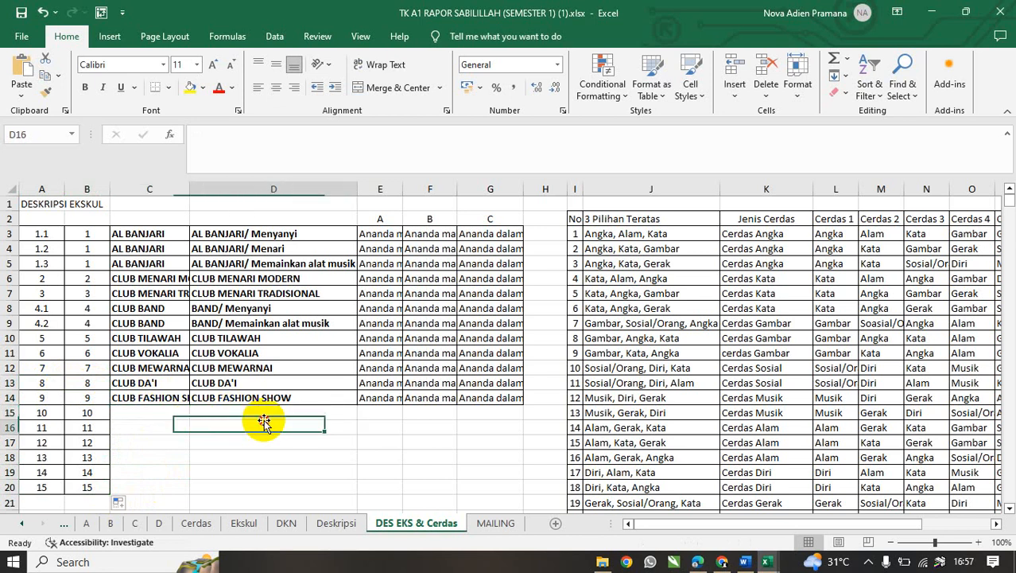
{"action": "left_click", "coordinate": [170, 416]}
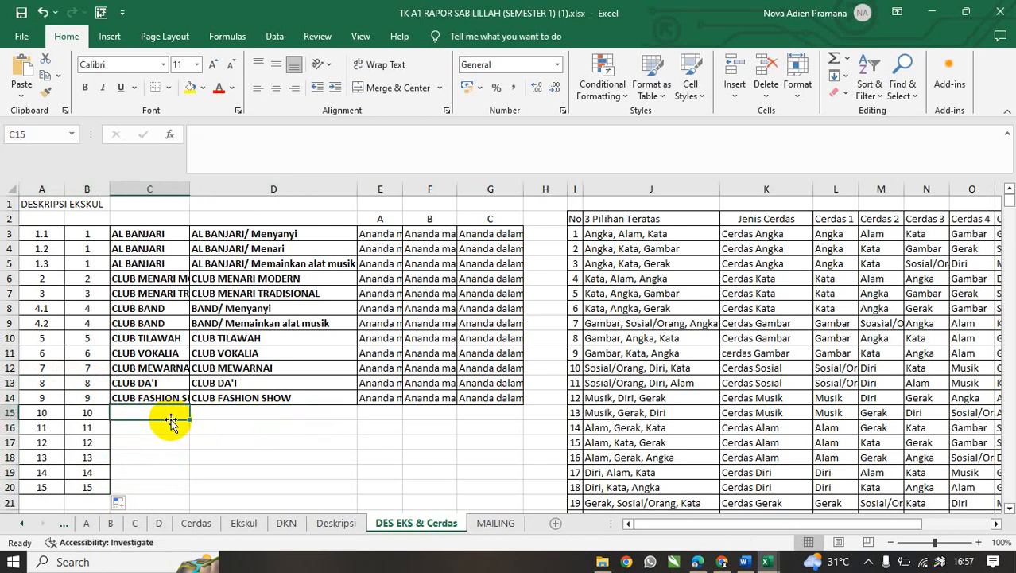
{"action": "left_click", "coordinate": [745, 560]}
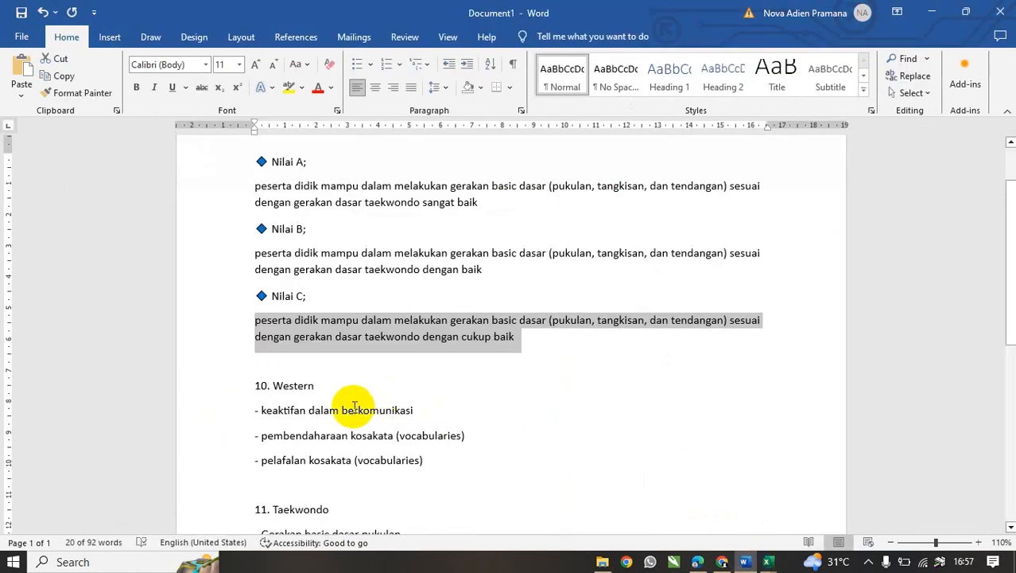
{"action": "left_click", "coordinate": [768, 562]}
{"action": "left_click", "coordinate": [797, 505]}
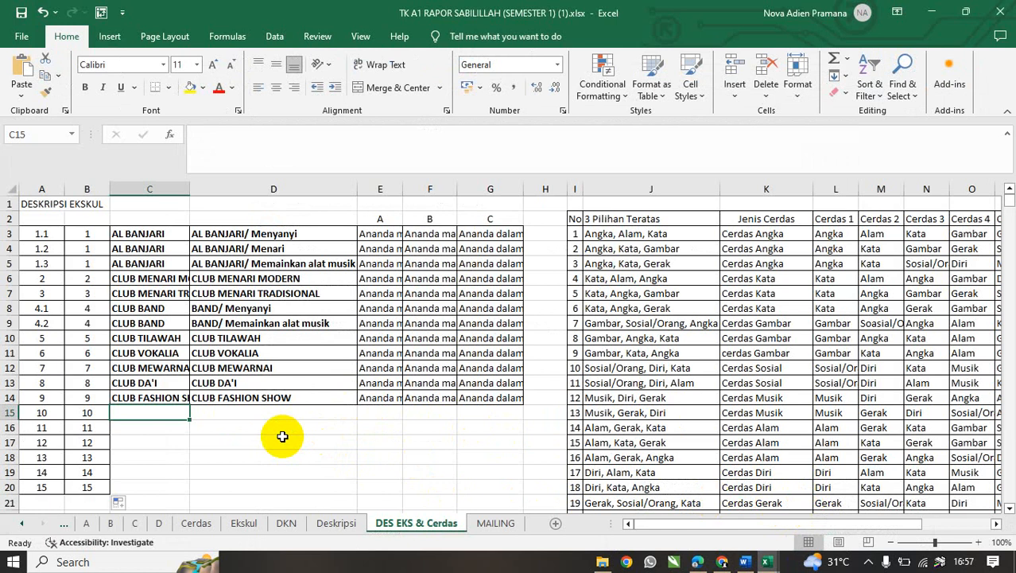
Enter the extracurricular names WESTERN in C15 and TAEKWONDO in C16.
{"action": "type", "text": "WESTERN"}
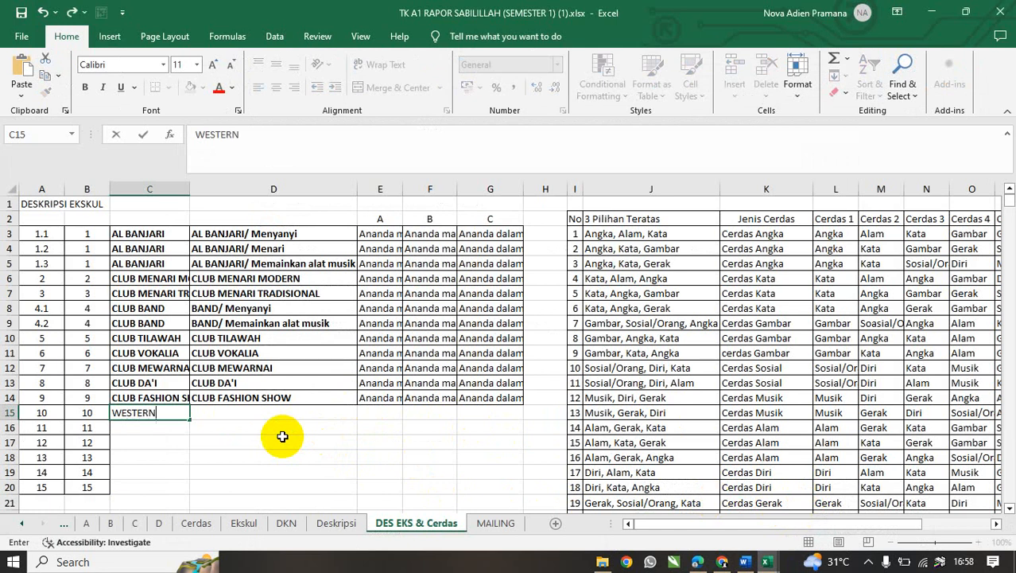
{"action": "key", "text": "Return"}
{"action": "type", "text": "TAEK"}
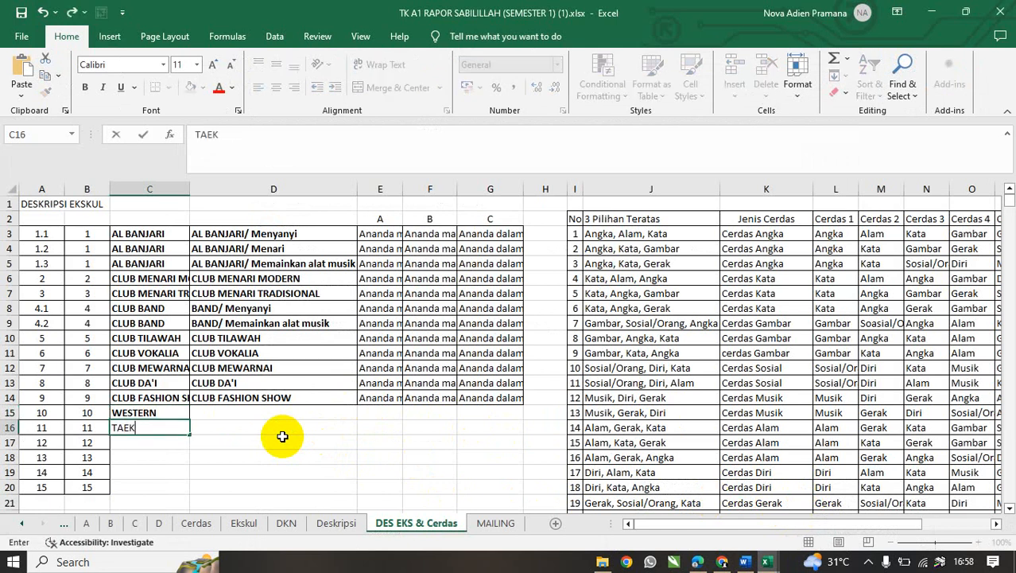
{"action": "type", "text": "WONDO"}
{"action": "key", "text": "Return"}
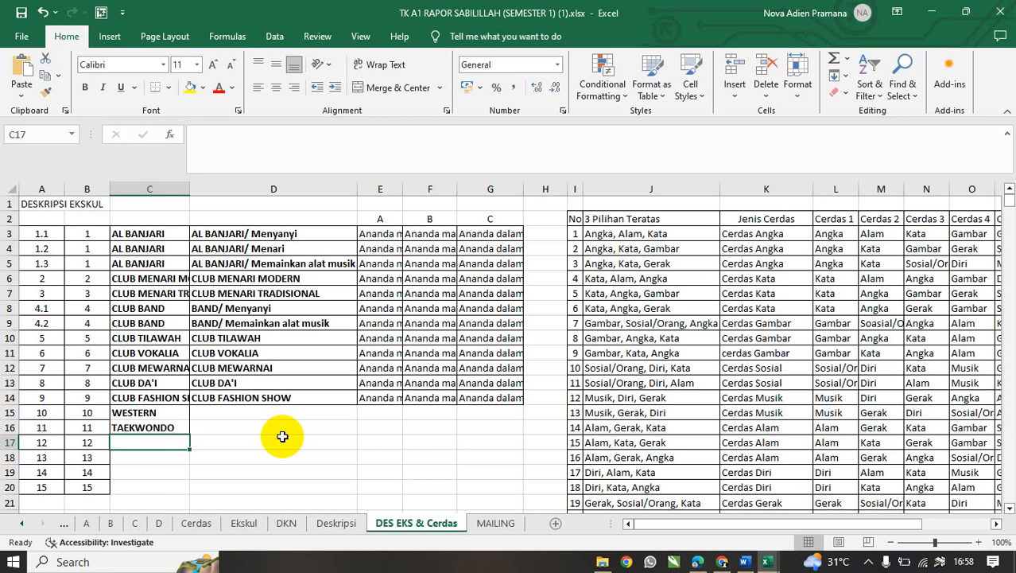
Enter the placeholder names EKSKUL 12, EKSKUL 13, EKSKUL 14 and EKSKUL 15 in cells C17 to C20.
{"action": "type", "text": "EKSKUL"}
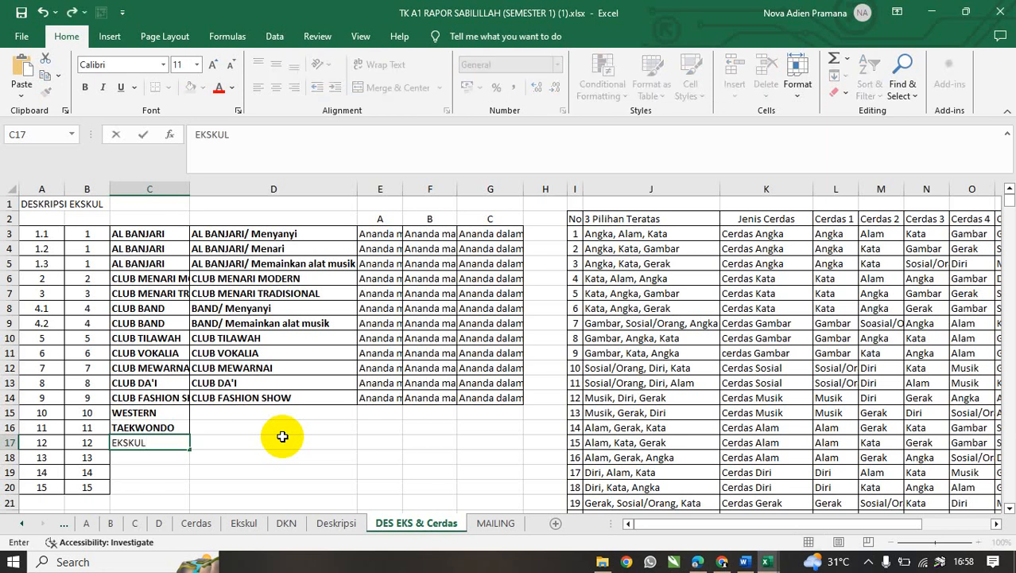
{"action": "type", "text": " 12"}
{"action": "key", "text": "Return"}
{"action": "type", "text": "EK"}
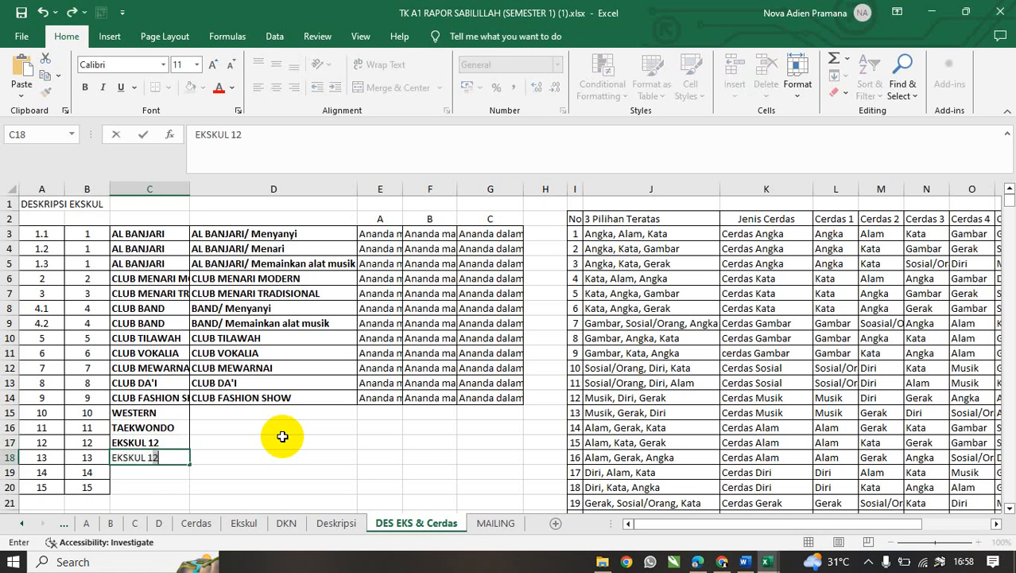
{"action": "key", "text": "Return"}
{"action": "type", "text": "EKSKU"}
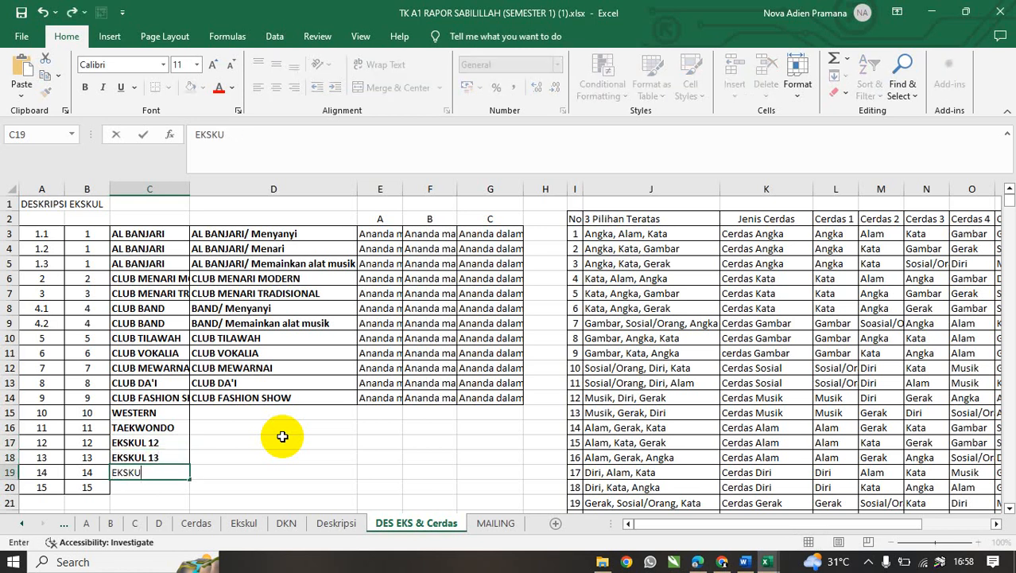
{"action": "type", "text": "L 14"}
{"action": "key", "text": "Return"}
{"action": "type", "text": "E"}
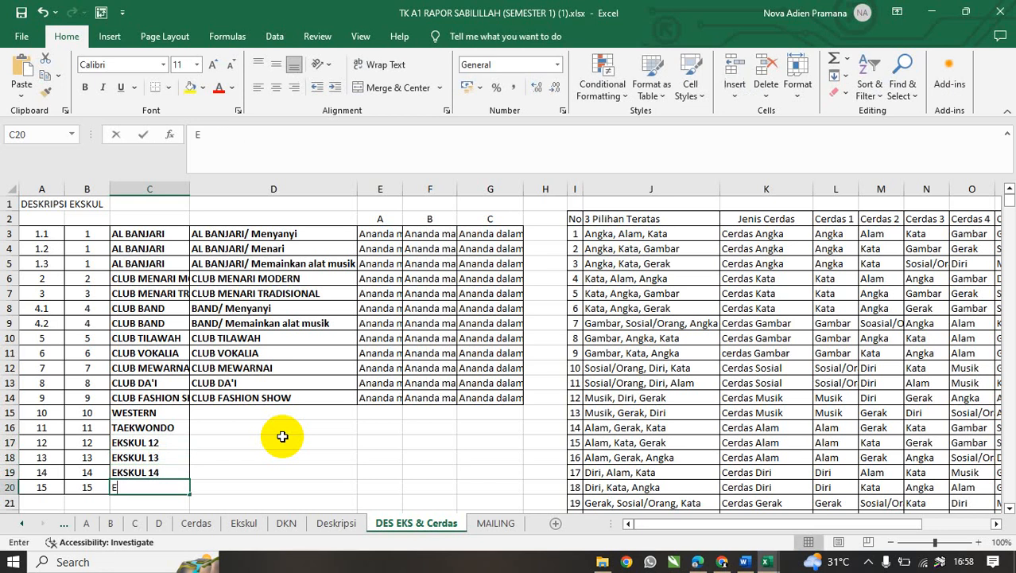
{"action": "type", "text": "KSKUL 15"}
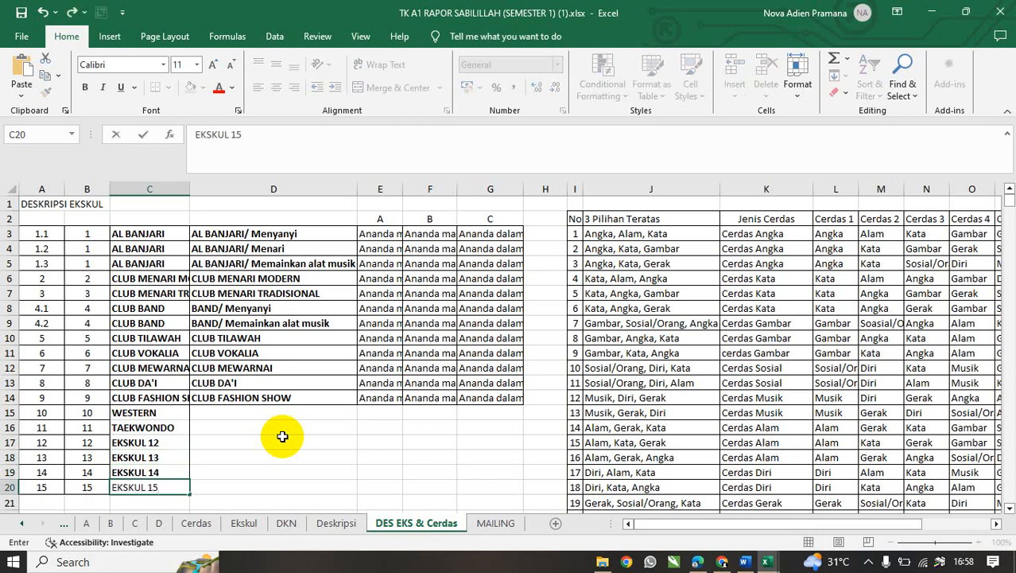
{"action": "key", "text": "Return"}
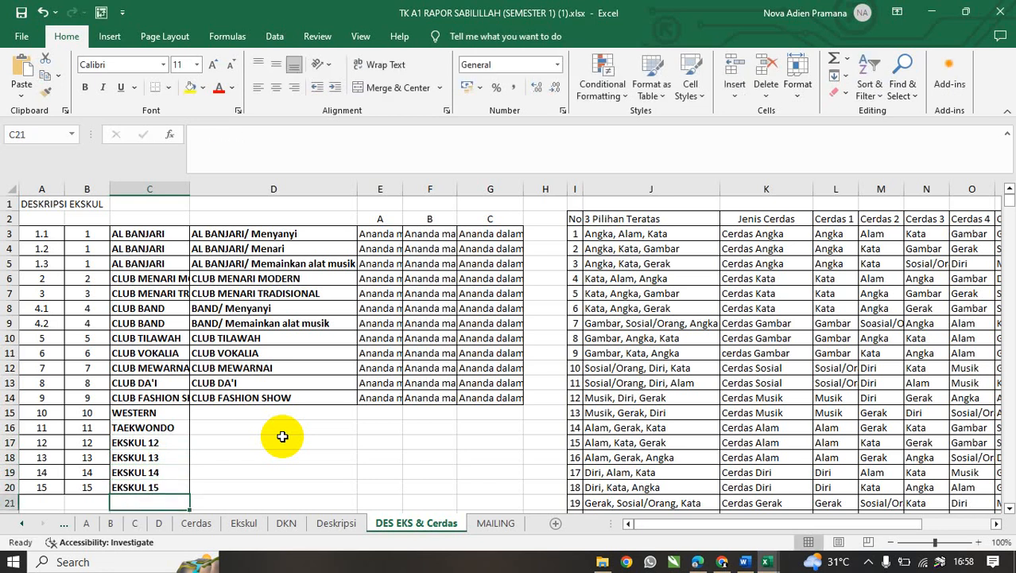
Apply all borders to the new extracurricular rows, cells A15 to G20.
{"action": "left_click", "coordinate": [282, 439]}
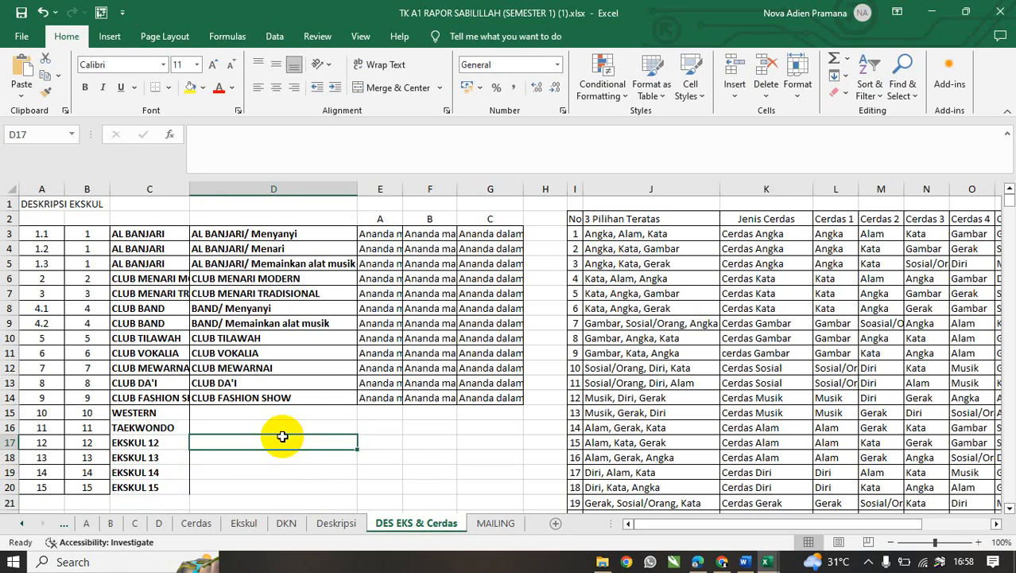
{"action": "left_click_drag", "start_coordinate": [42, 412], "coordinate": [480, 485]}
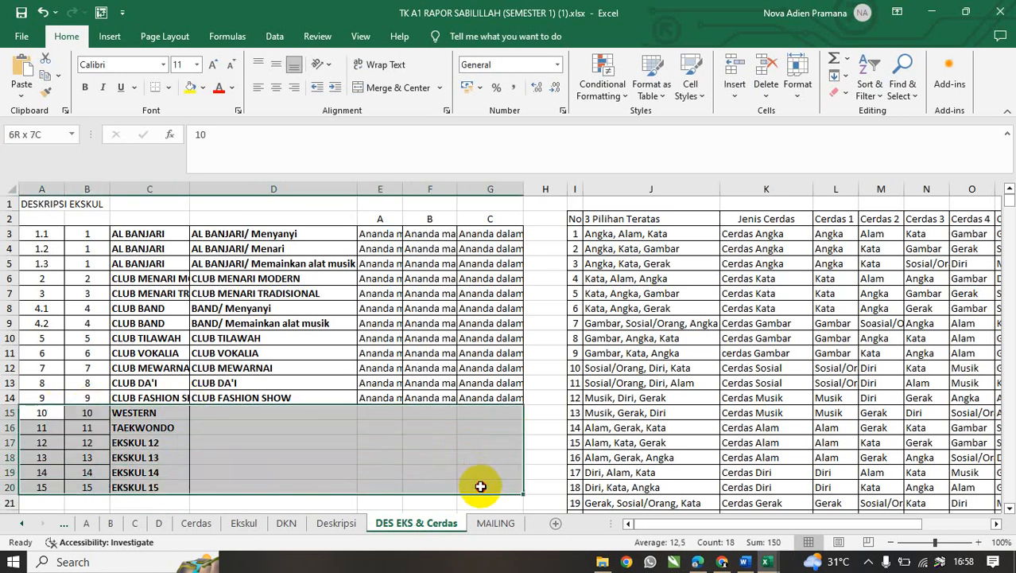
{"action": "left_click", "coordinate": [169, 89]}
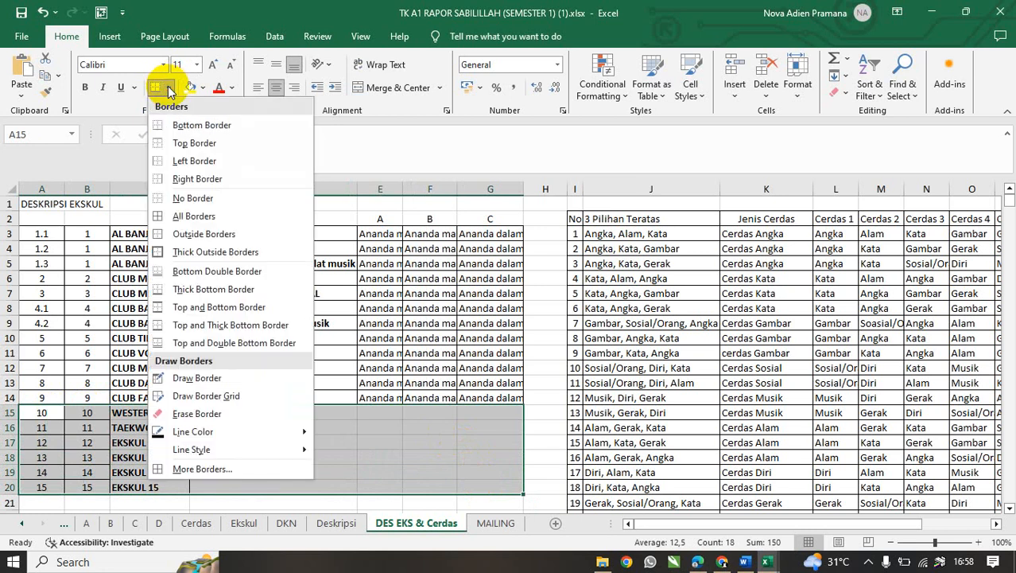
{"action": "left_click", "coordinate": [199, 218]}
{"action": "left_click", "coordinate": [274, 439]}
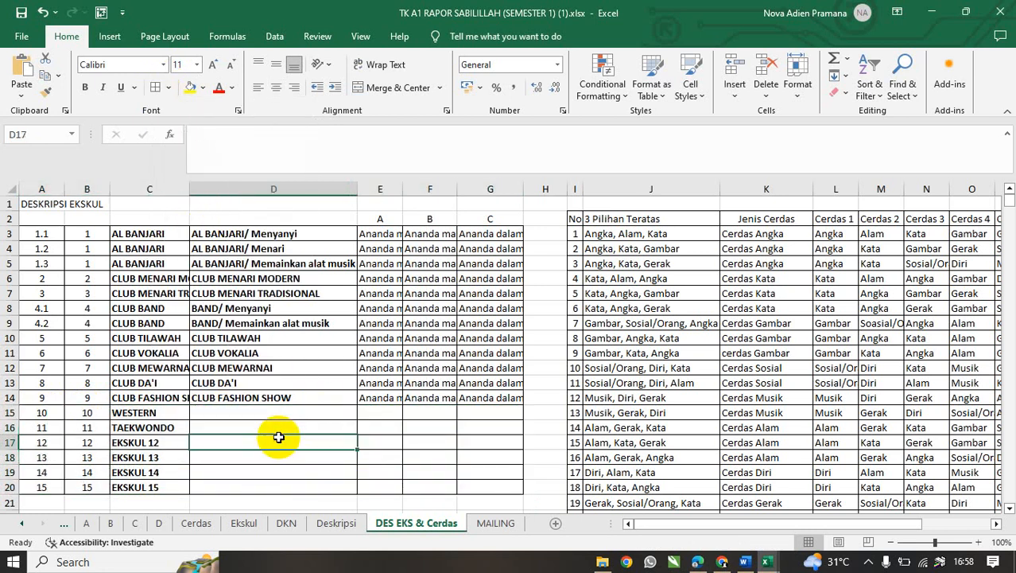
Copy the extracurricular names from C15:C20 into D15:D20.
{"action": "left_click", "coordinate": [247, 415]}
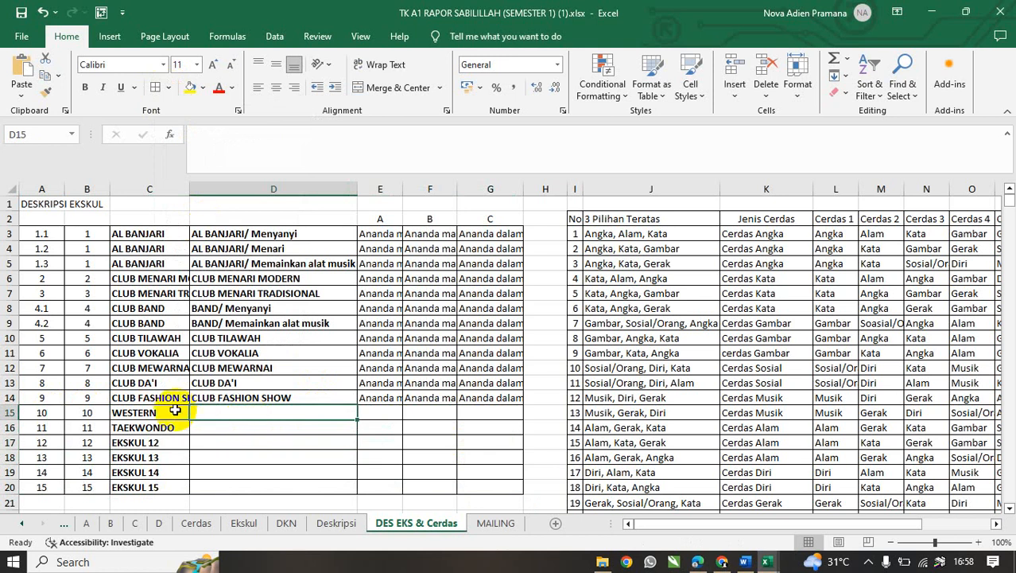
{"action": "left_click_drag", "start_coordinate": [175, 410], "coordinate": [168, 483]}
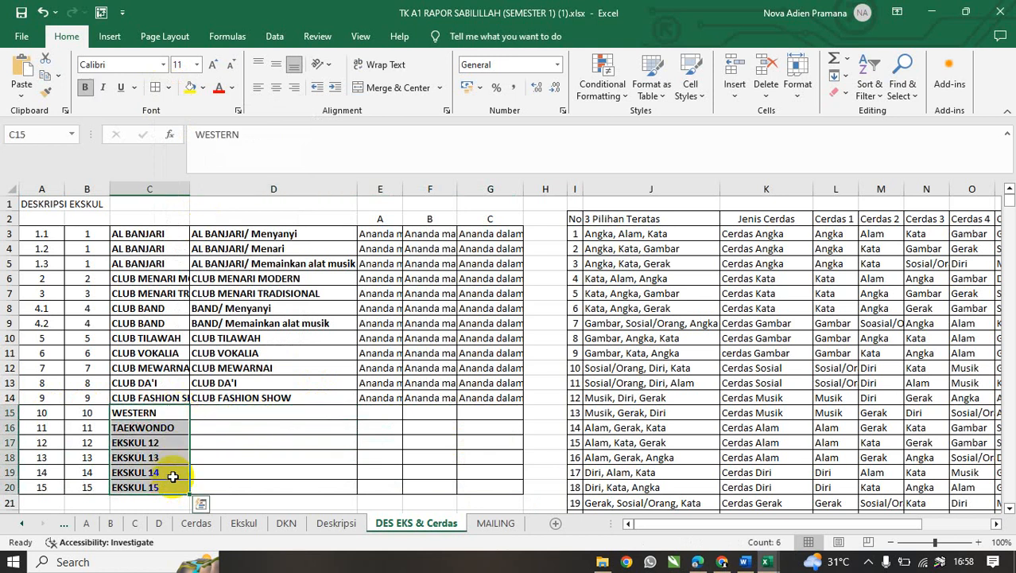
{"action": "key", "text": "ctrl+c"}
{"action": "left_click", "coordinate": [216, 413]}
{"action": "key", "text": "ctrl+v"}
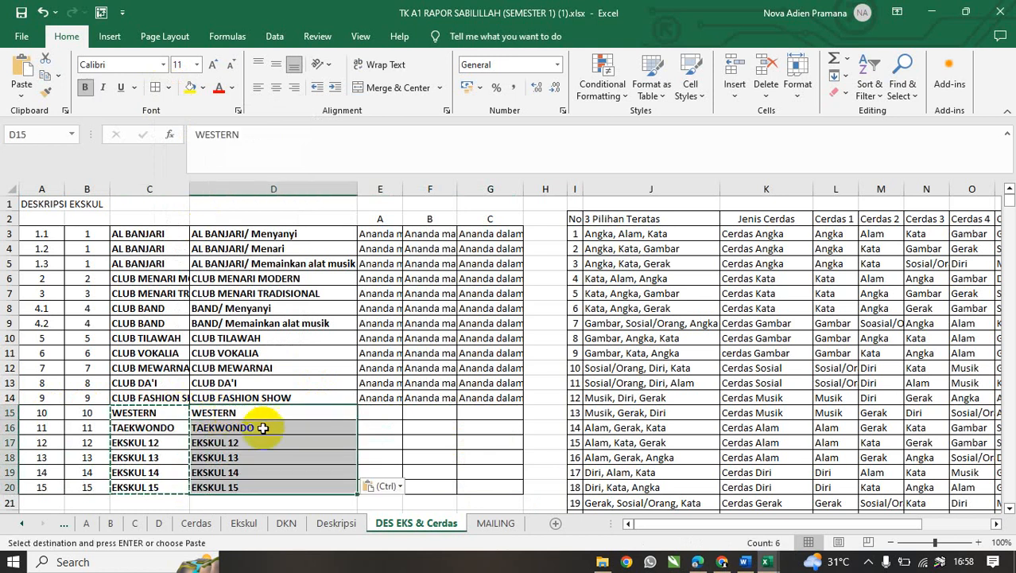
{"action": "left_click", "coordinate": [267, 438]}
Compare the Taekwondo Nilai A description in Word's Document1 with the existing grade A descriptions in cells E13 and E3 of the (1) workbook.
{"action": "left_click", "coordinate": [363, 410]}
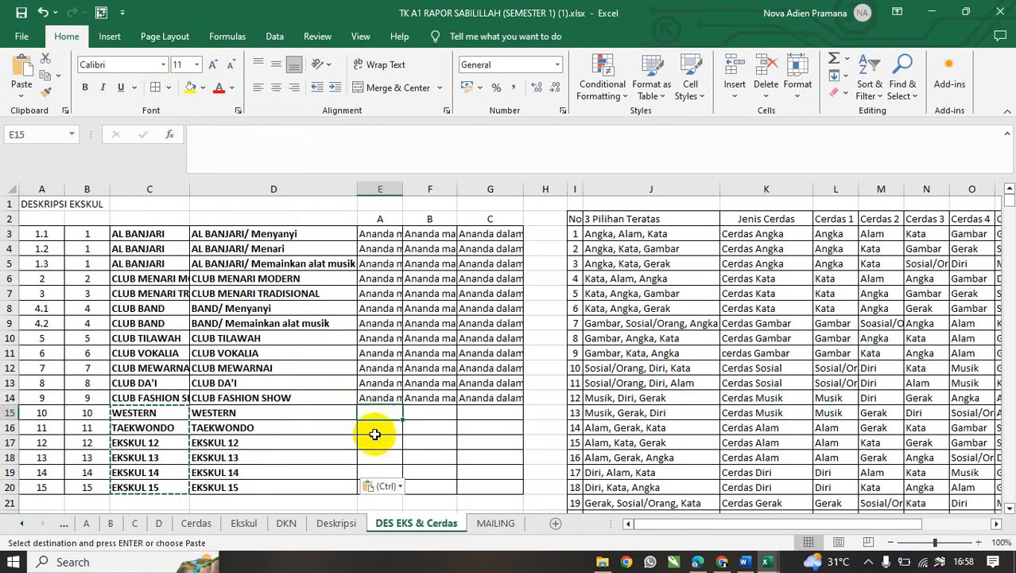
{"action": "left_click", "coordinate": [746, 563]}
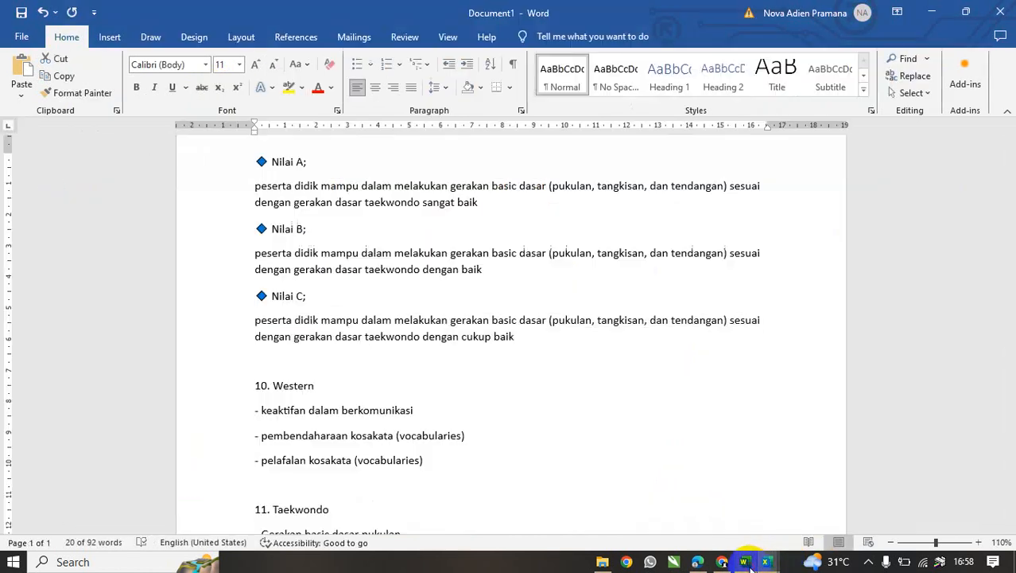
{"action": "scroll", "coordinate": [364, 366], "scroll_direction": "up", "scroll_amount": 3}
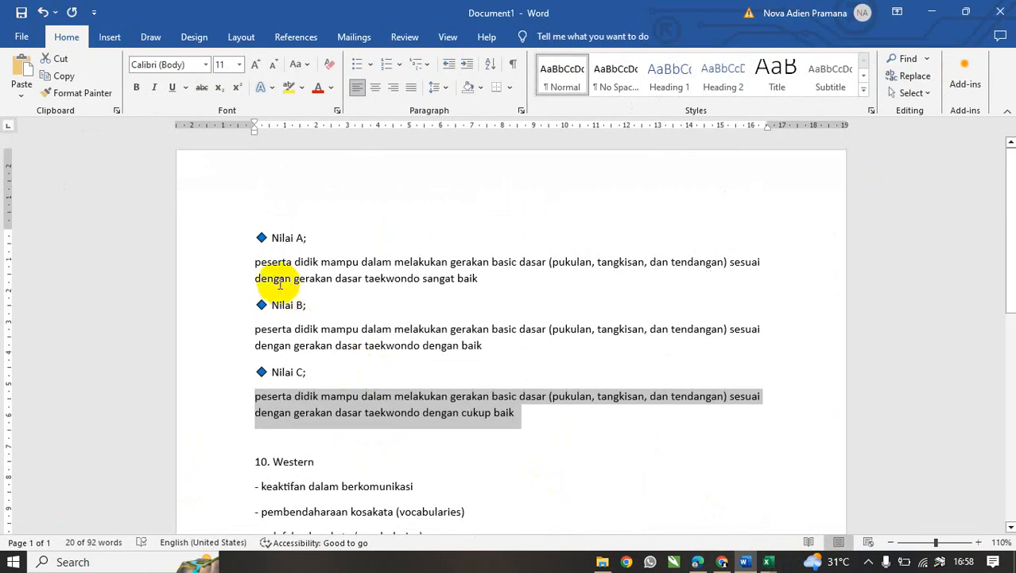
{"action": "left_click_drag", "start_coordinate": [255, 263], "coordinate": [501, 287]}
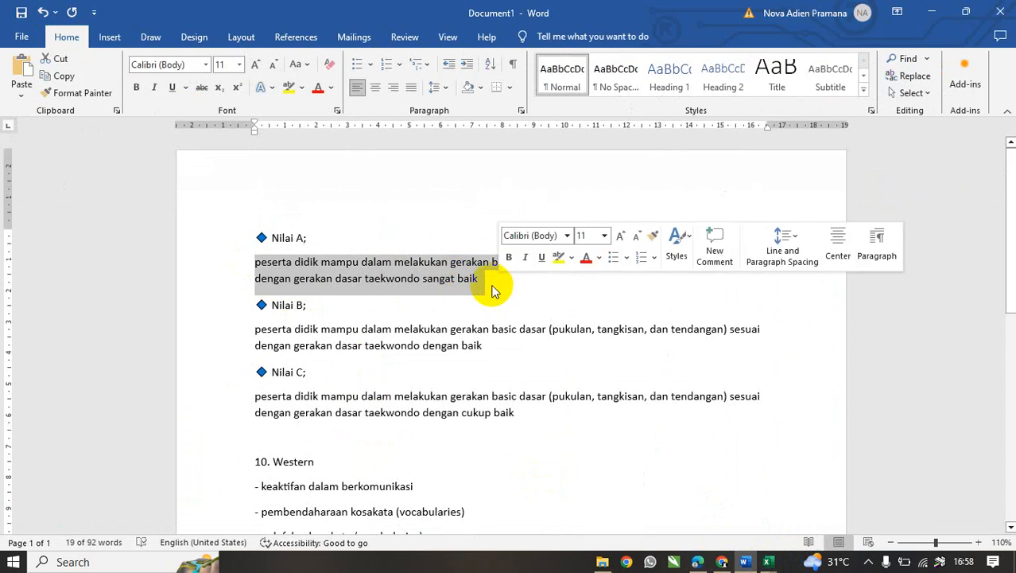
{"action": "left_click", "coordinate": [766, 563]}
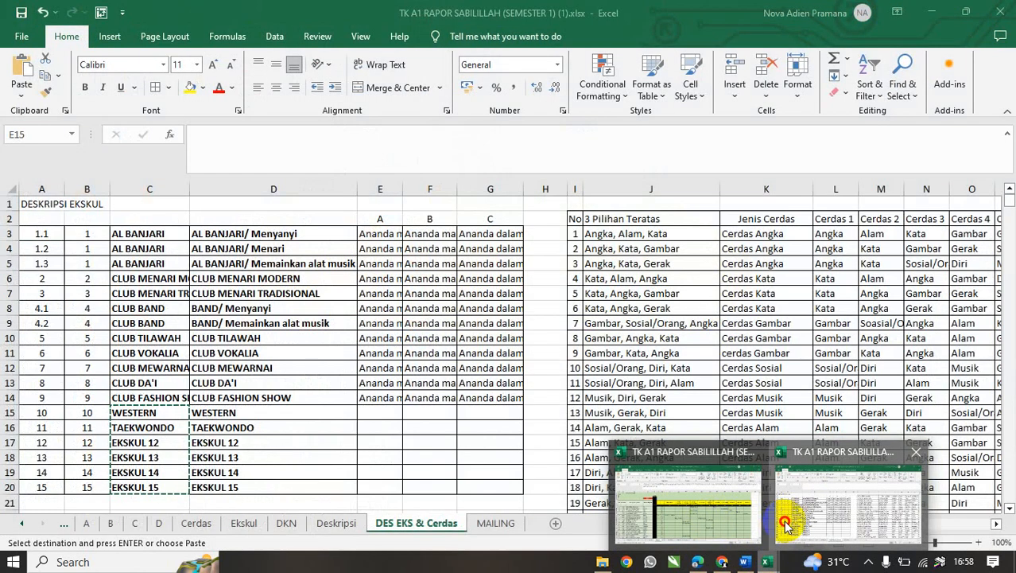
{"action": "left_click", "coordinate": [782, 520]}
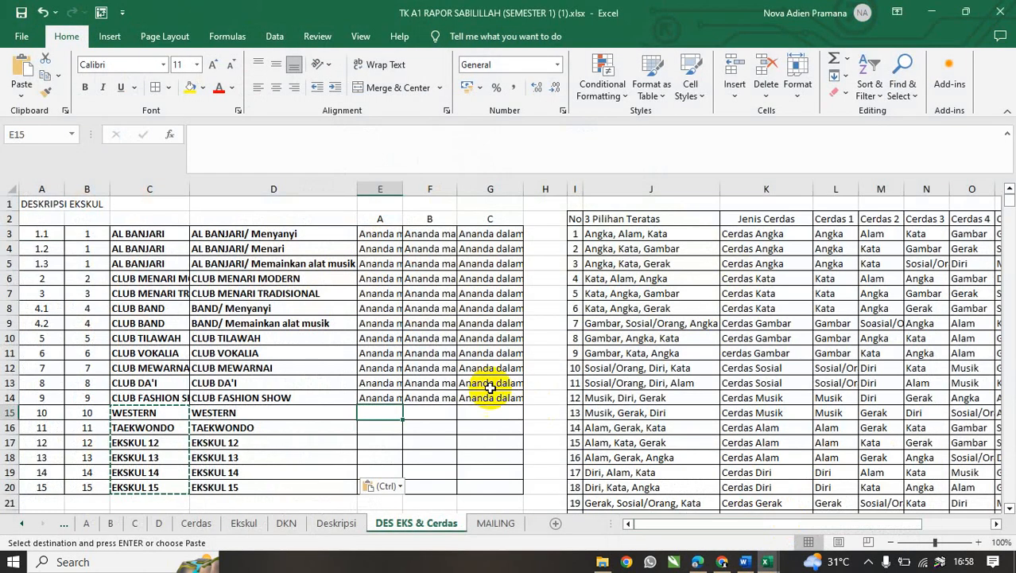
{"action": "left_click", "coordinate": [388, 382]}
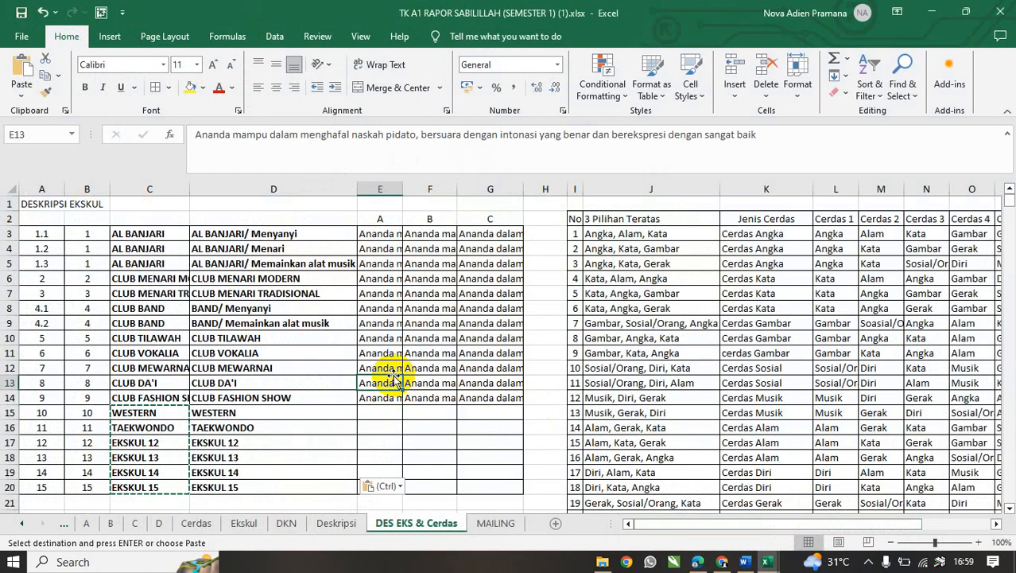
{"action": "left_click", "coordinate": [376, 235]}
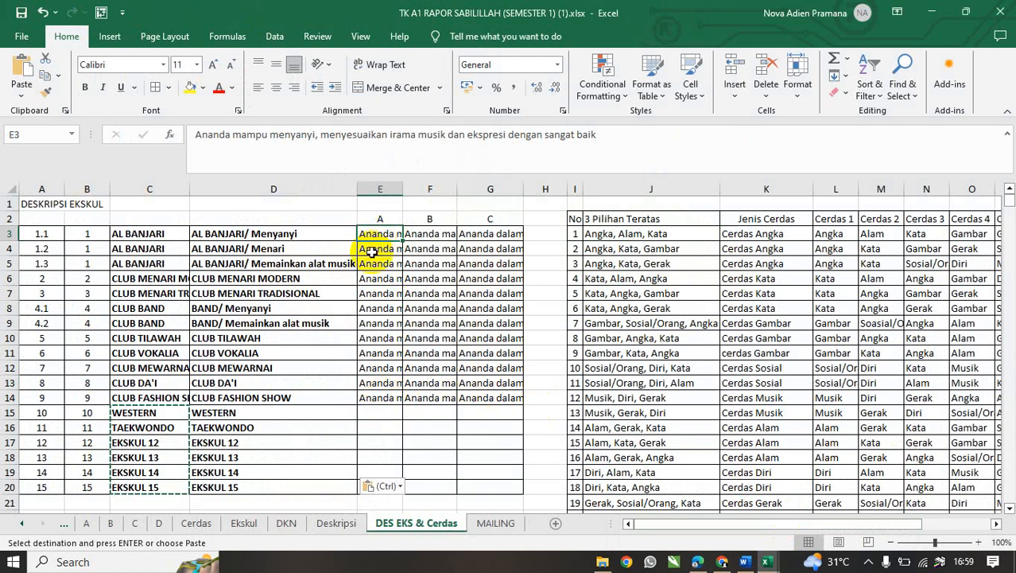
Copy the Taekwondo Nilai A description from Word's Document1 into cell E16 of the (1) workbook in Excel.
{"action": "left_click", "coordinate": [746, 561]}
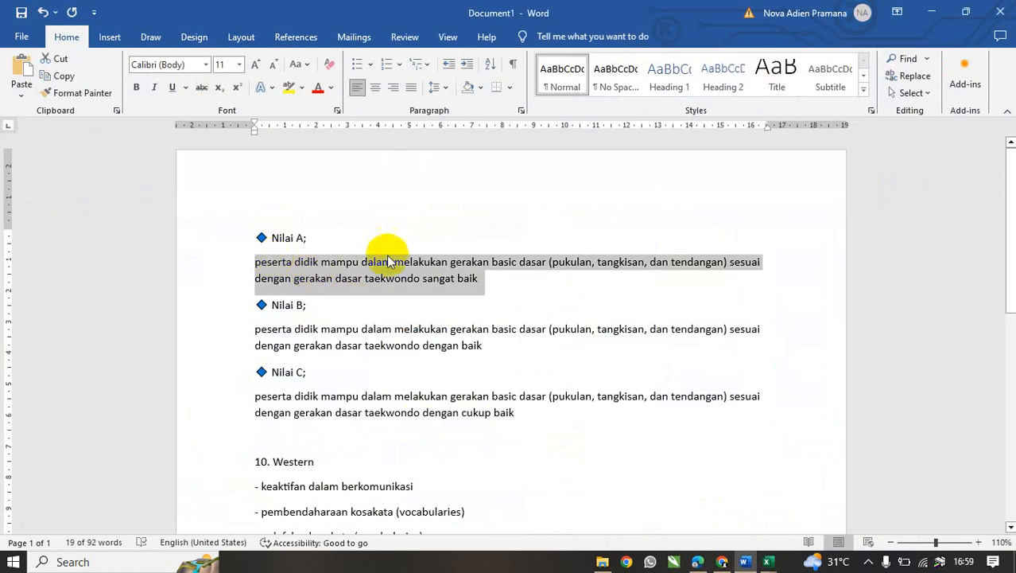
{"action": "left_click", "coordinate": [475, 278]}
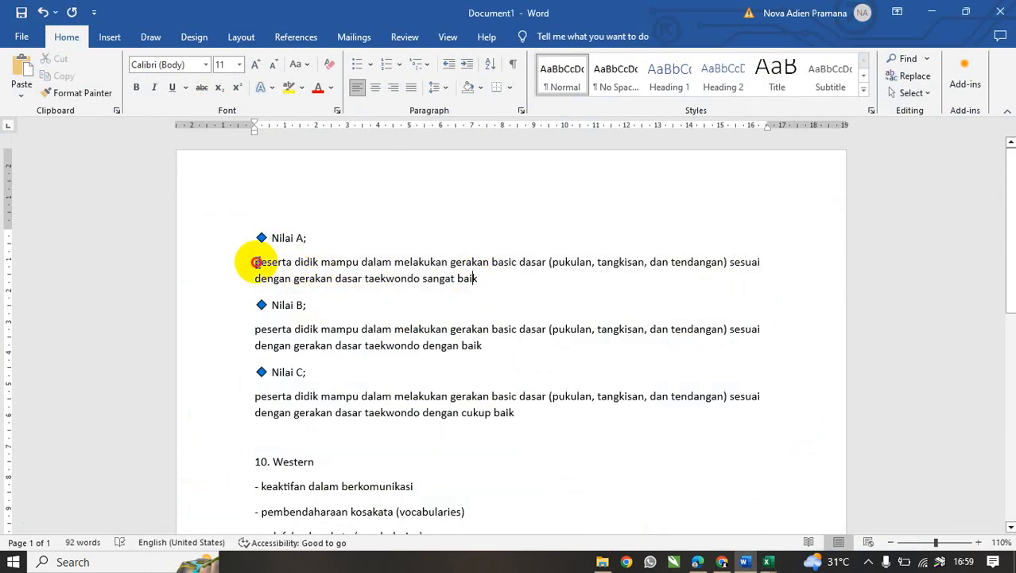
{"action": "left_click_drag", "start_coordinate": [255, 261], "coordinate": [478, 279]}
{"action": "key", "text": "ctrl+c"}
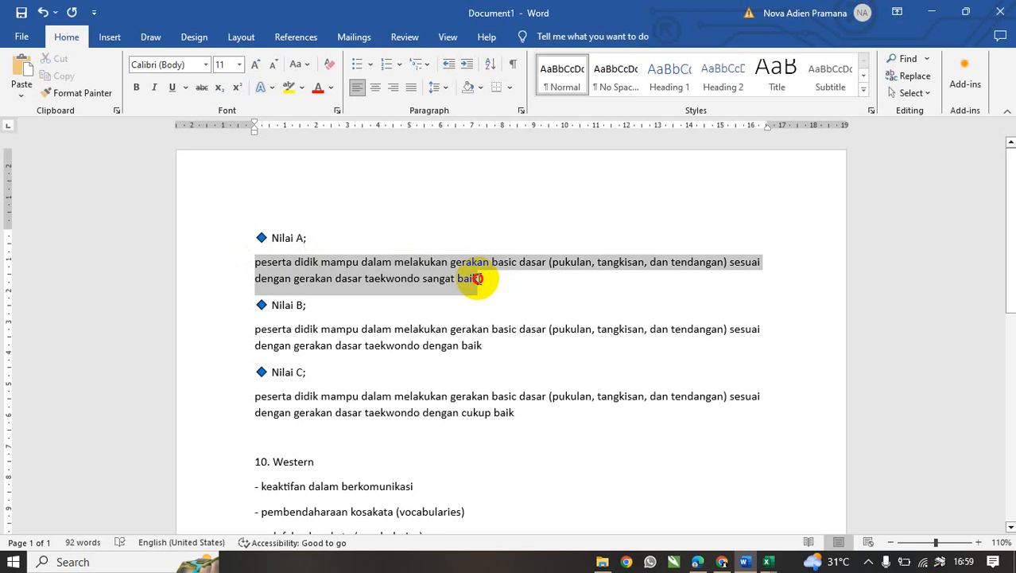
{"action": "left_click", "coordinate": [767, 561]}
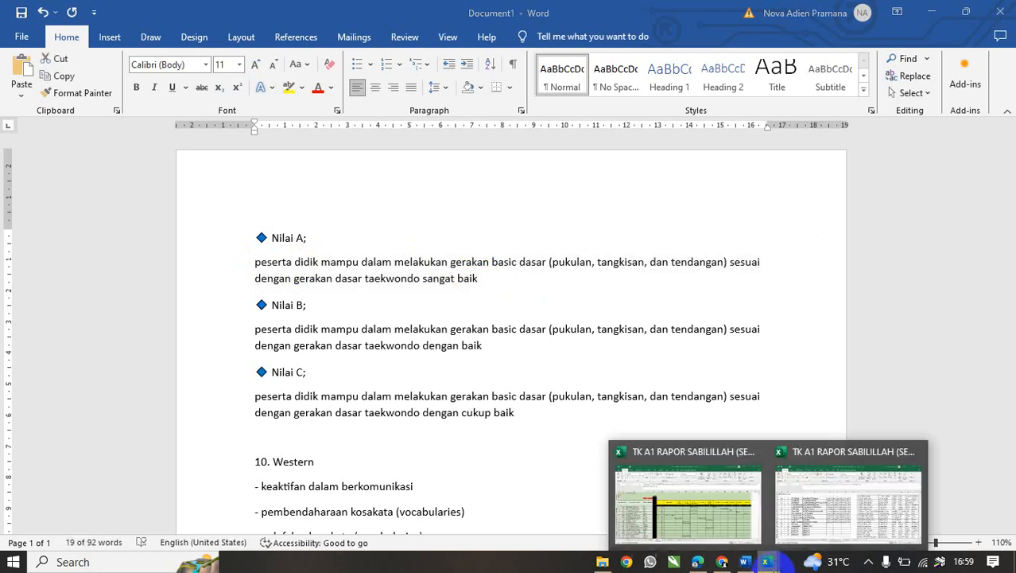
{"action": "left_click", "coordinate": [746, 541]}
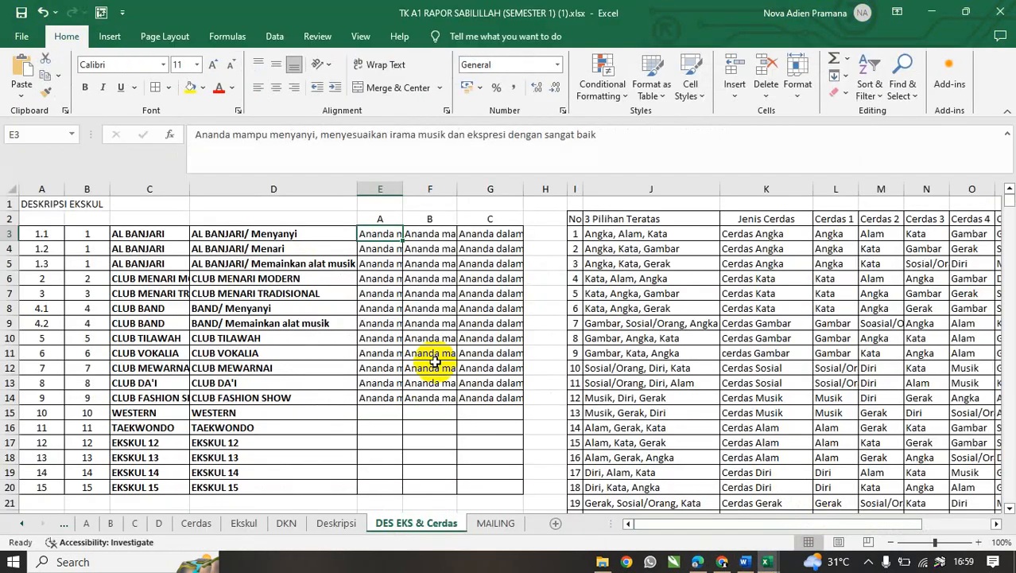
{"action": "left_click", "coordinate": [381, 413]}
{"action": "left_click", "coordinate": [380, 428]}
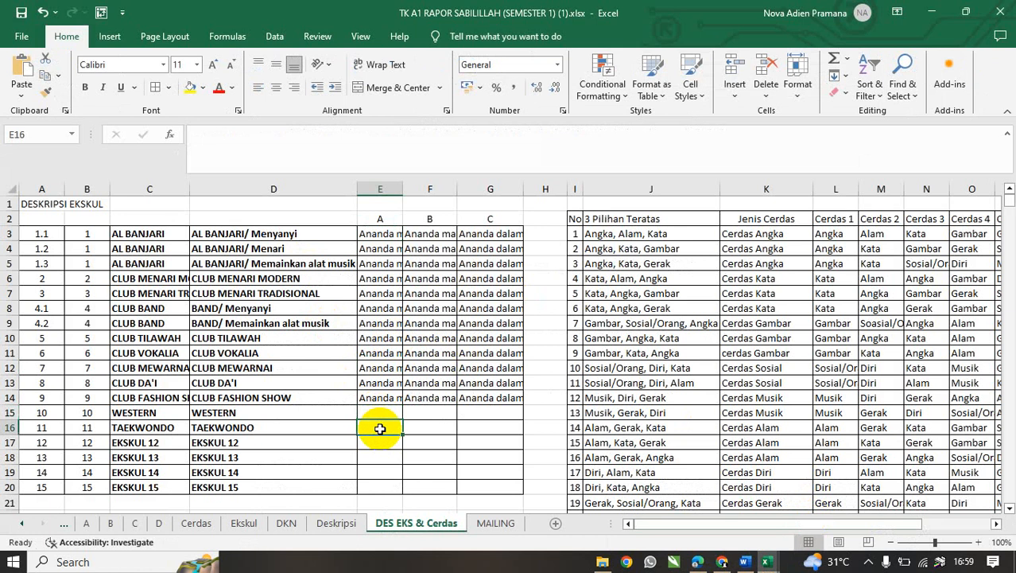
{"action": "double_click", "coordinate": [380, 428]}
{"action": "key", "text": "ctrl+v"}
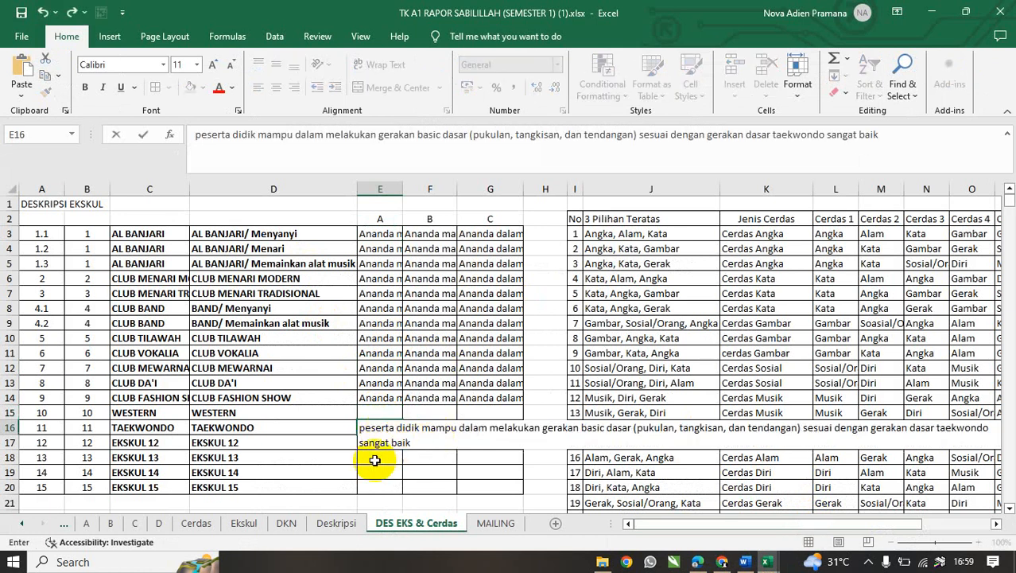
{"action": "left_click", "coordinate": [416, 427]}
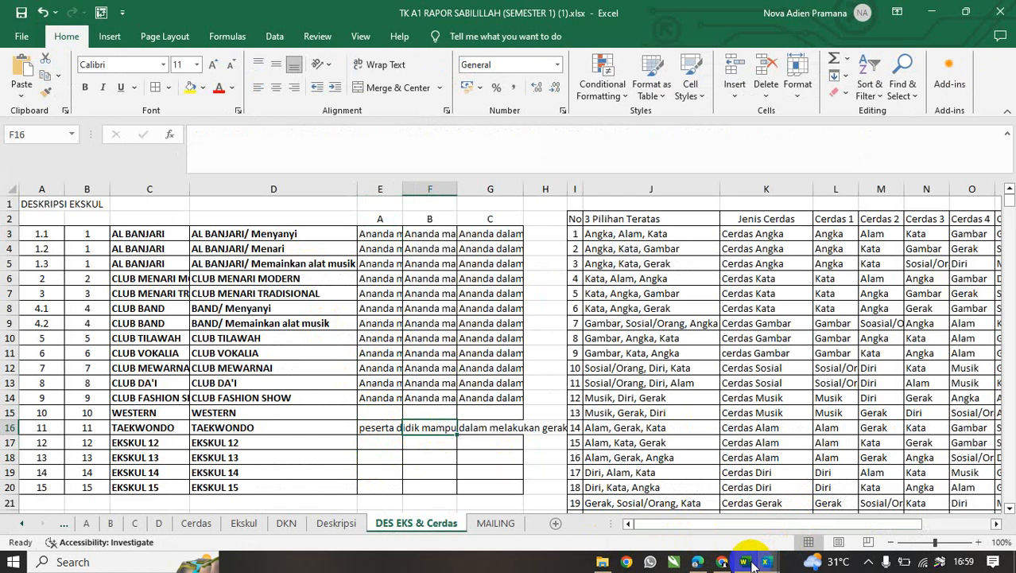
Copy the Taekwondo Nilai B description from Word's Document1 into cell F16 of the (1) workbook in Excel.
{"action": "mouse_move", "coordinate": [768, 563]}
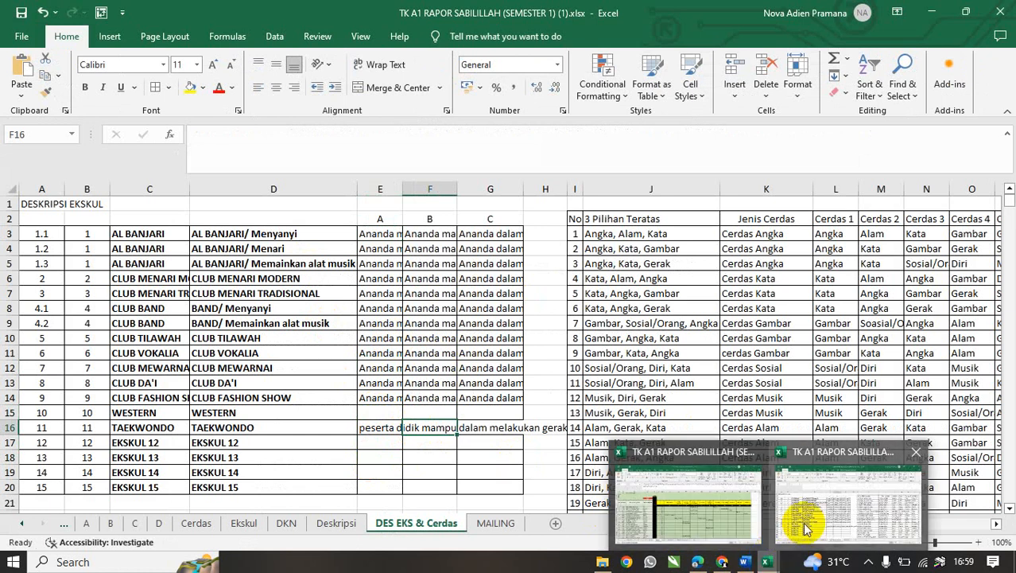
{"action": "left_click", "coordinate": [744, 562]}
{"action": "left_click_drag", "start_coordinate": [256, 329], "coordinate": [487, 341]}
{"action": "key", "text": "ctrl+c"}
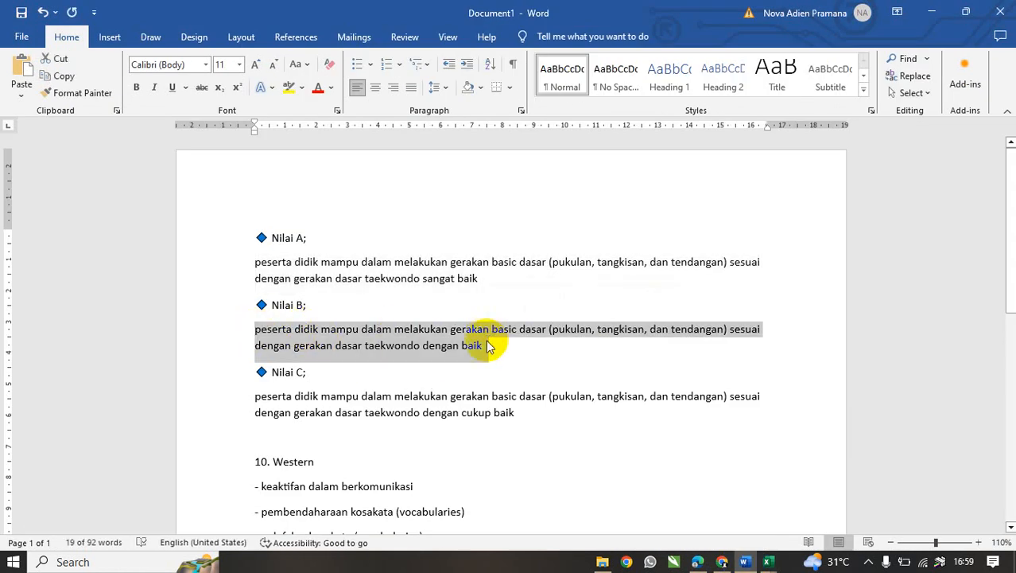
{"action": "left_click", "coordinate": [768, 562]}
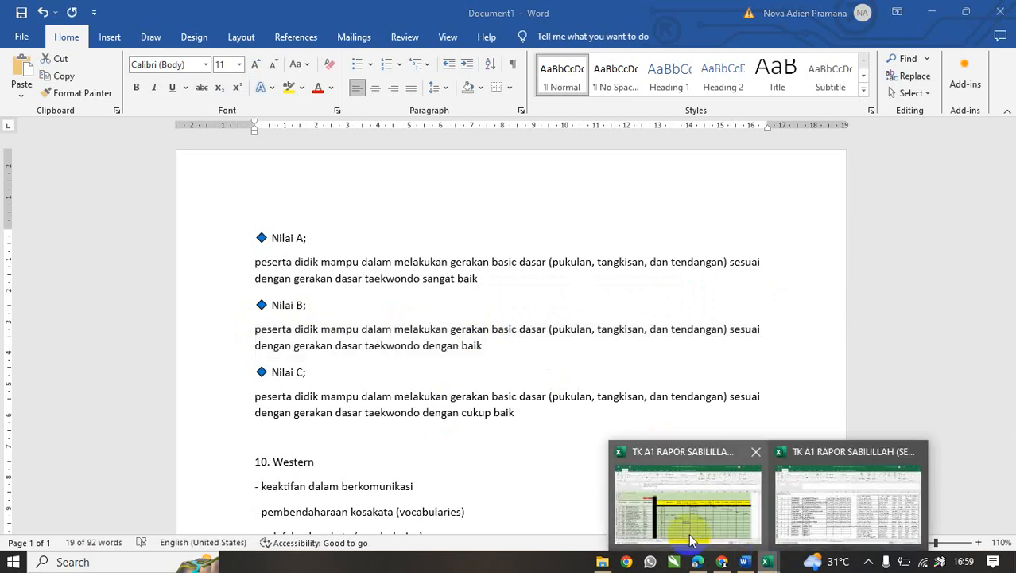
{"action": "left_click", "coordinate": [815, 519]}
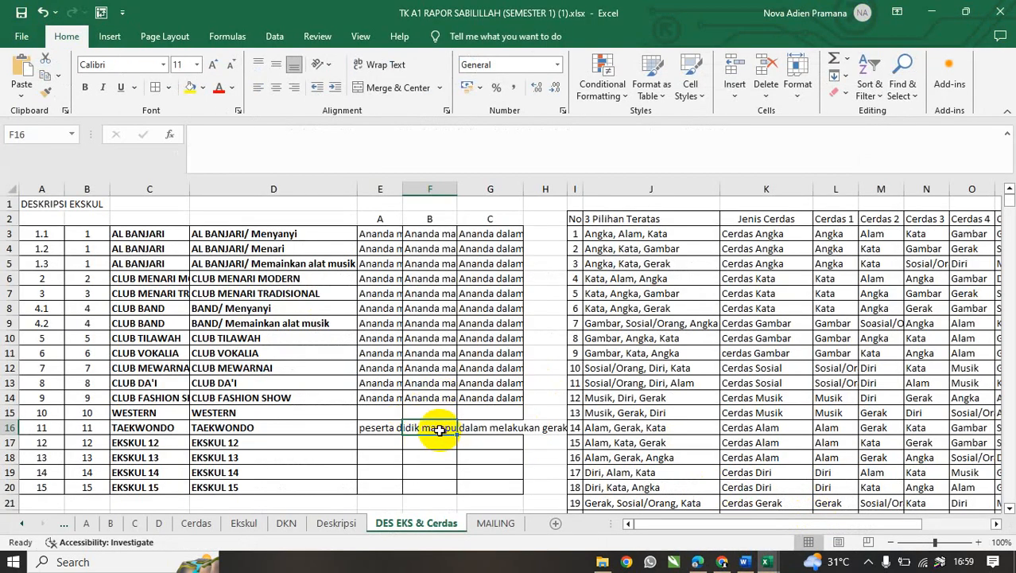
{"action": "double_click", "coordinate": [439, 429]}
{"action": "key", "text": "ctrl+v"}
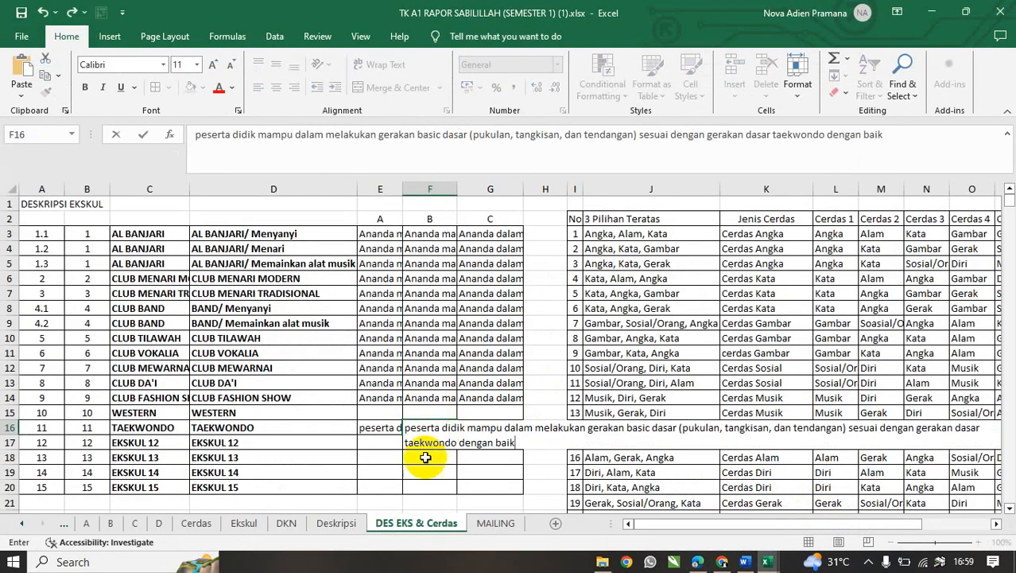
{"action": "left_click", "coordinate": [437, 451]}
{"action": "left_click", "coordinate": [476, 427]}
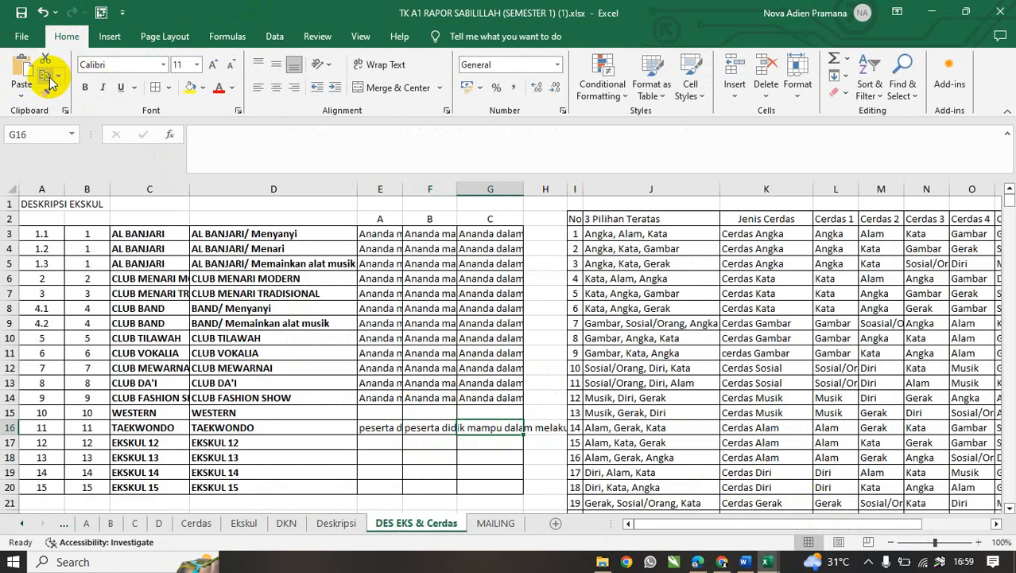
Enter the placeholder descriptions Desk A, Desk B and Desk C for WESTERN in cells E15, F15 and G15.
{"action": "left_click", "coordinate": [388, 412]}
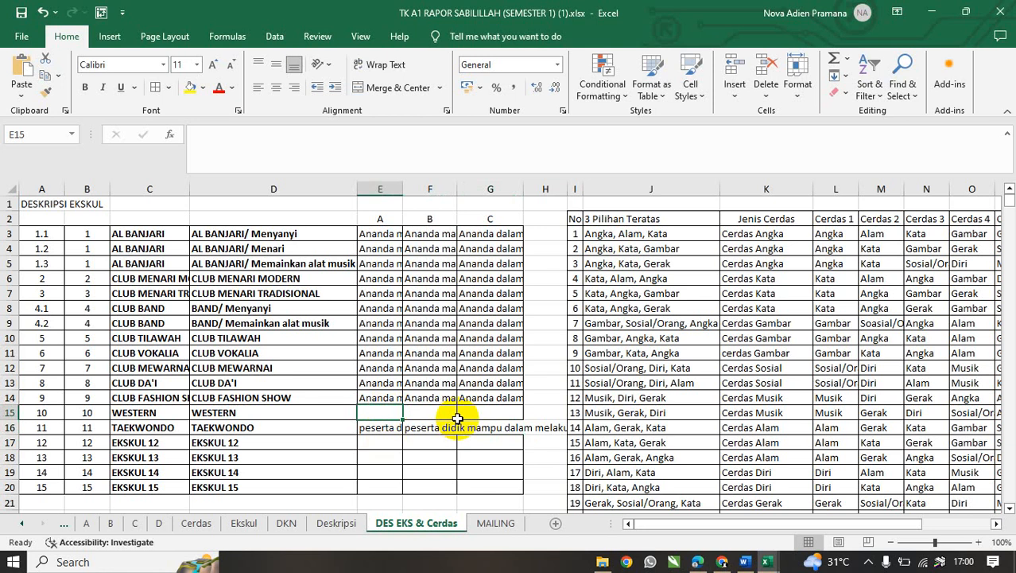
{"action": "type", "text": "Desk "}
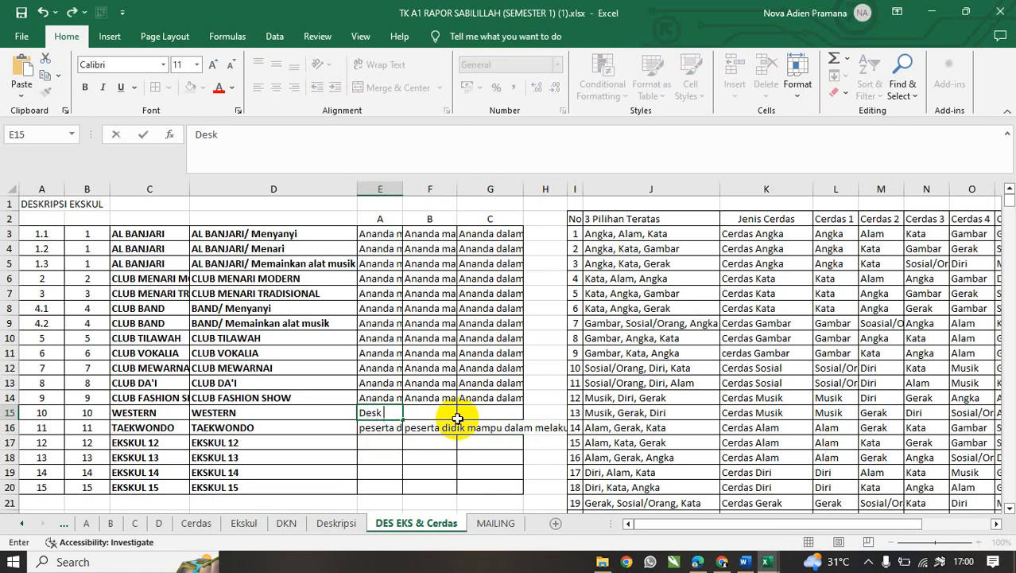
{"action": "type", "text": "A"}
{"action": "key", "text": "Tab"}
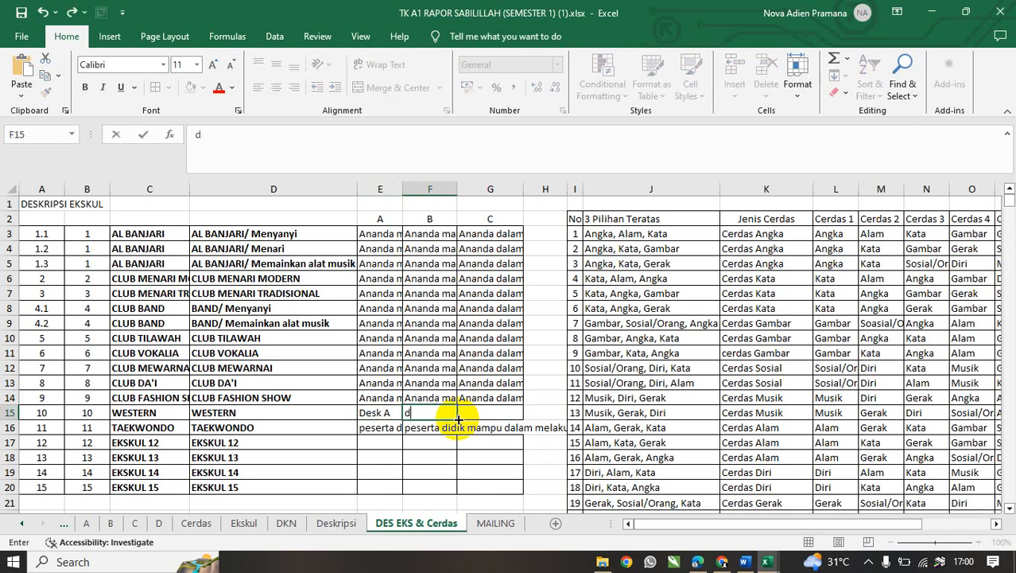
{"action": "type", "text": "dEKS B"}
{"action": "key", "text": "Tab"}
{"action": "type", "text": "dEKS"}
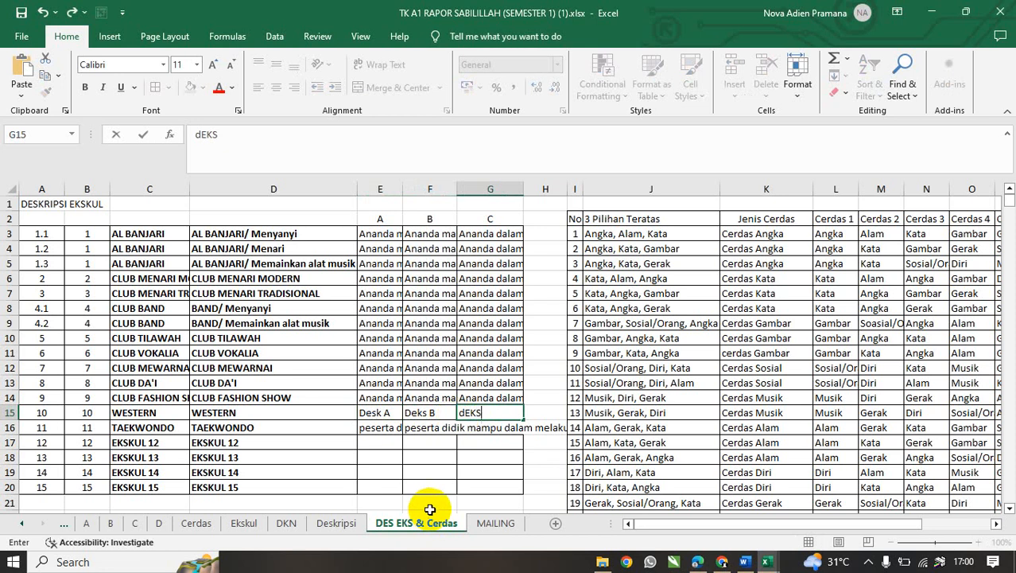
{"action": "key", "text": "BackSpace"}
{"action": "key", "text": "BackSpace"}
{"action": "type", "text": "SK"}
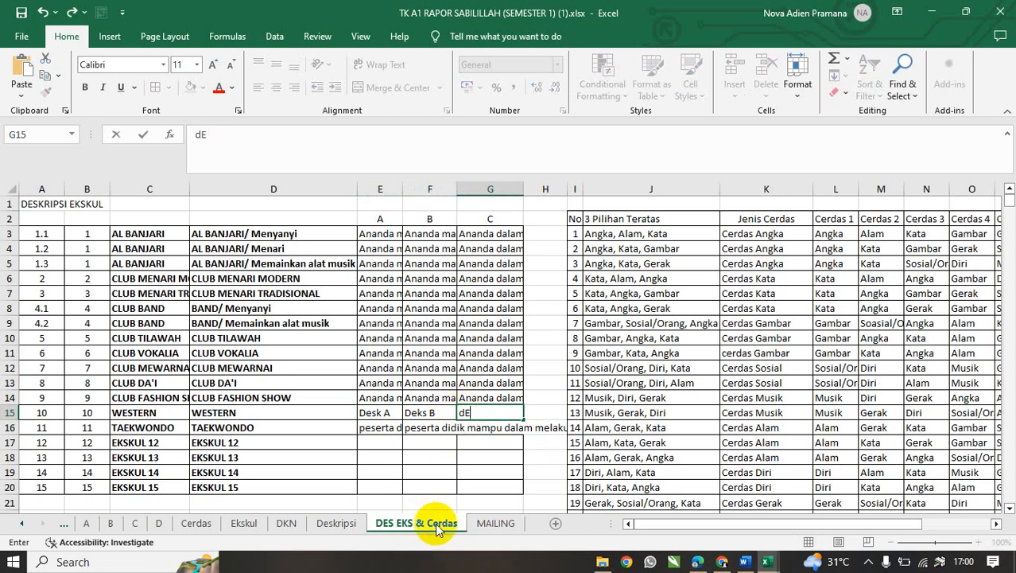
{"action": "type", "text": " C"}
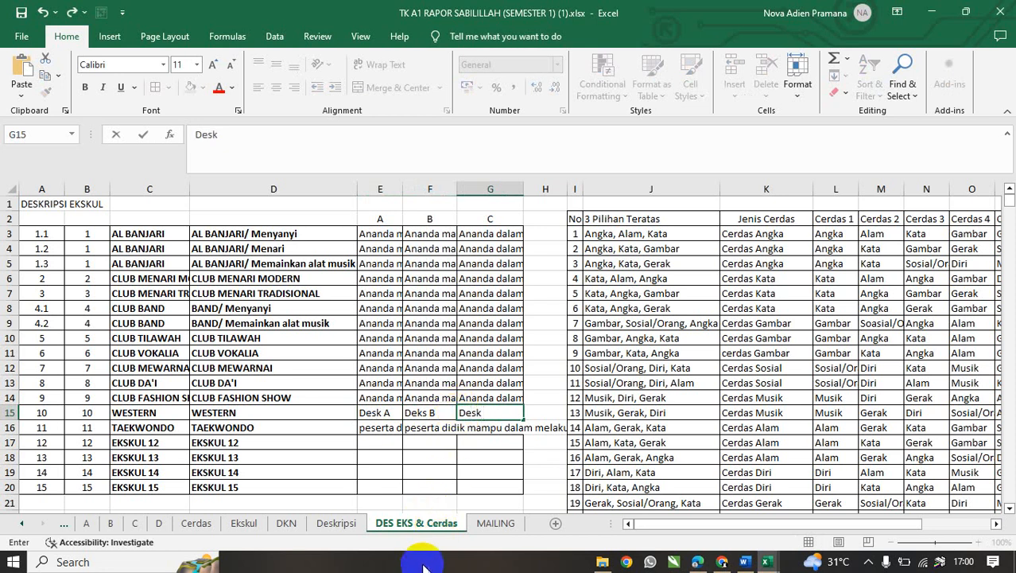
{"action": "key", "text": "Return"}
{"action": "key", "text": "Up"}
{"action": "key", "text": "Left"}
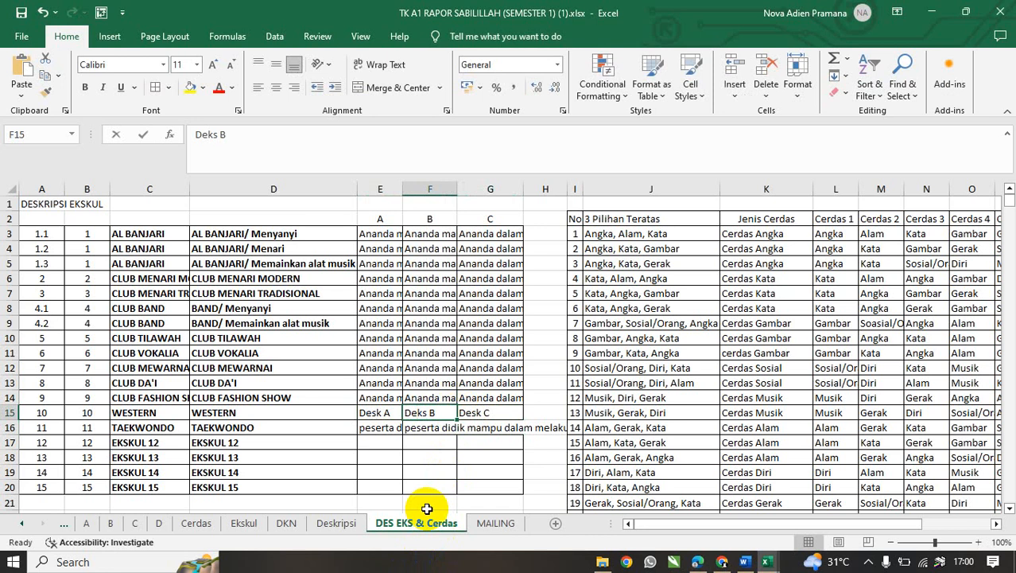
{"action": "type", "text": "dESK "}
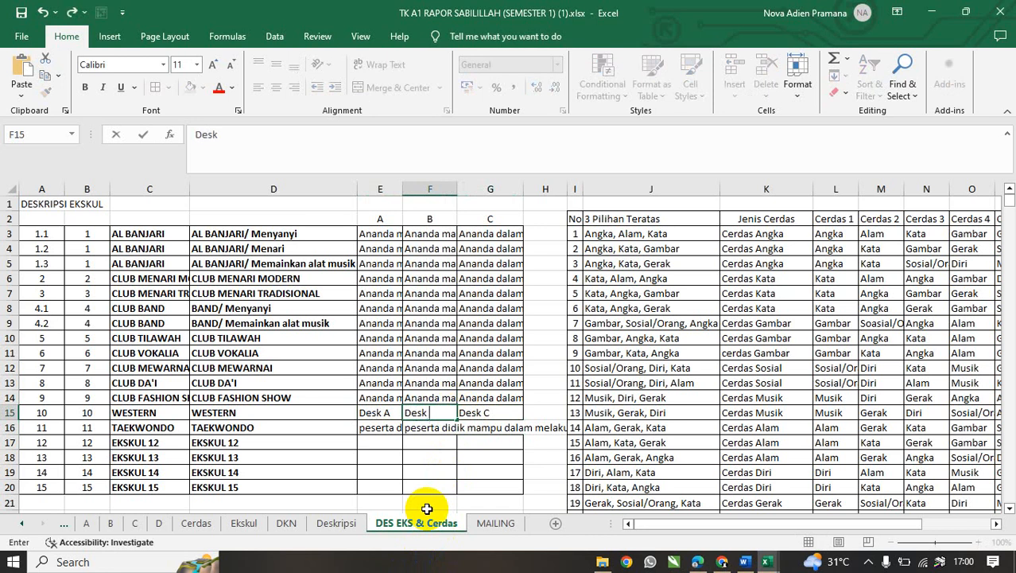
{"action": "type", "text": "B"}
{"action": "key", "text": "Return"}
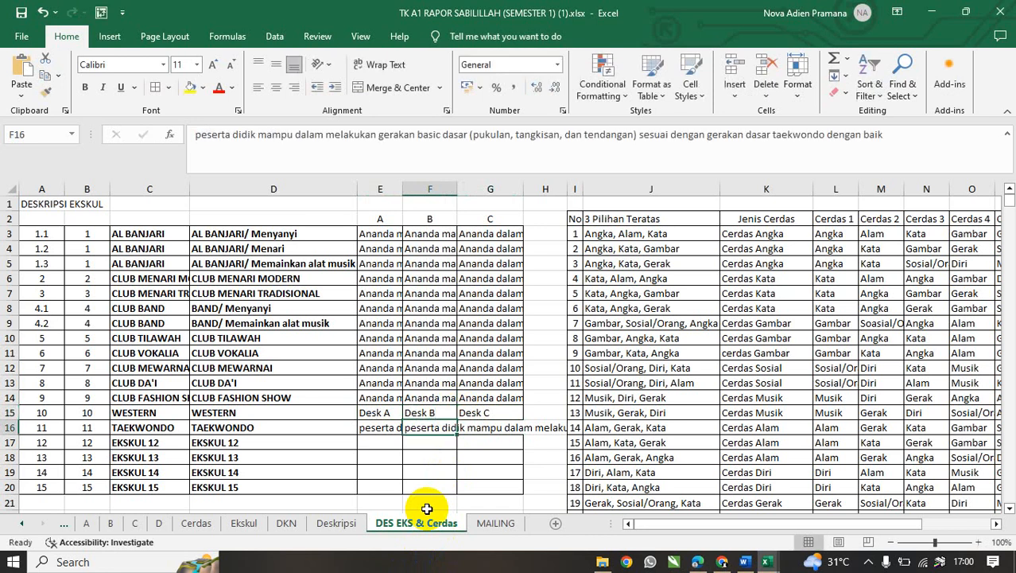
Copy the Desk A, Desk B and Desk C placeholders from E15:G15 to the EKSKUL 12 through EKSKUL 15 rows.
{"action": "left_click_drag", "start_coordinate": [374, 413], "coordinate": [476, 411]}
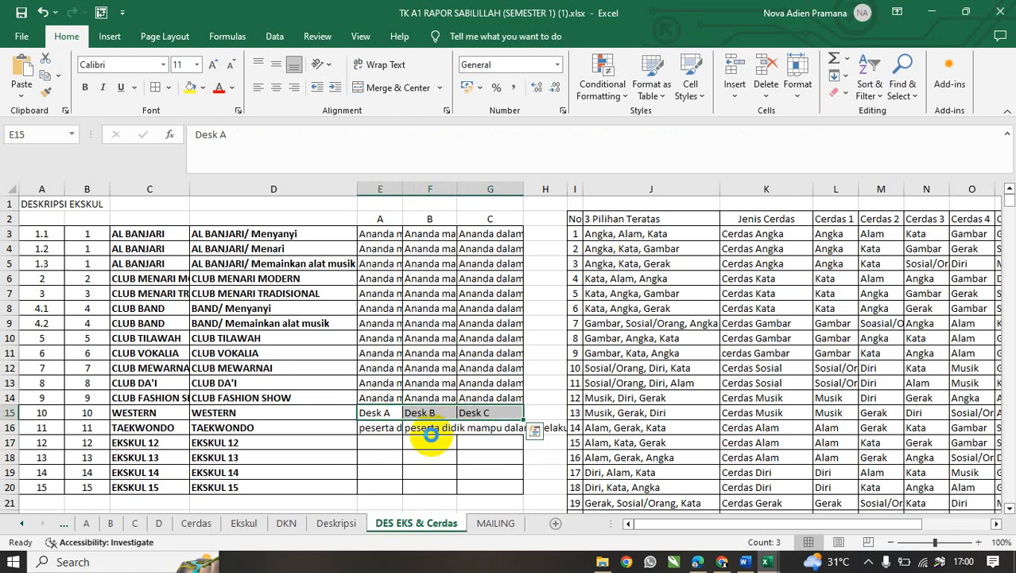
{"action": "key", "text": "ctrl+c"}
{"action": "left_click", "coordinate": [371, 442]}
{"action": "key", "text": "ctrl+v"}
{"action": "left_click", "coordinate": [382, 457]}
{"action": "key", "text": "ctrl+v"}
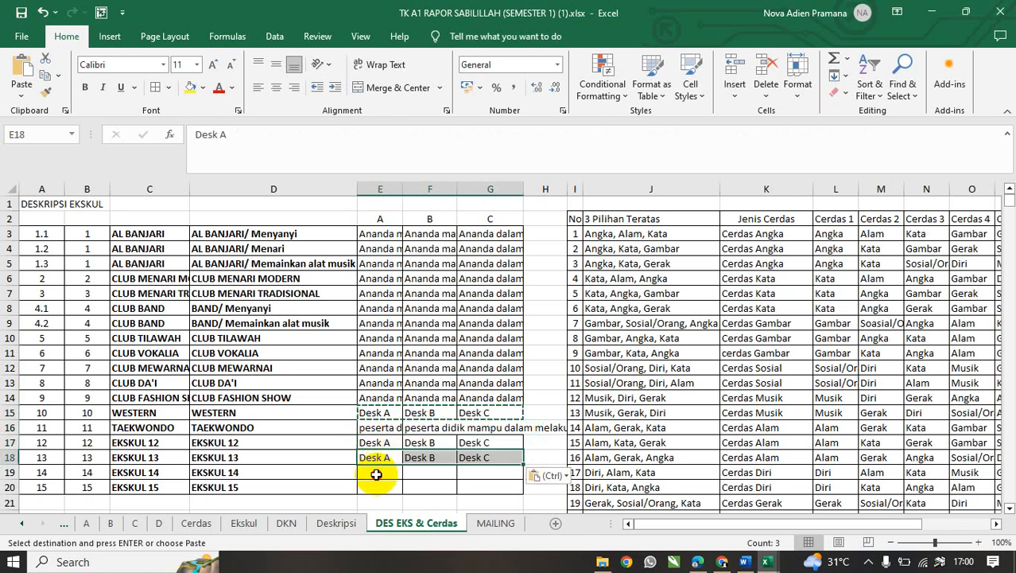
{"action": "left_click", "coordinate": [376, 472]}
{"action": "key", "text": "ctrl+v"}
{"action": "left_click", "coordinate": [380, 482]}
{"action": "key", "text": "ctrl+v"}
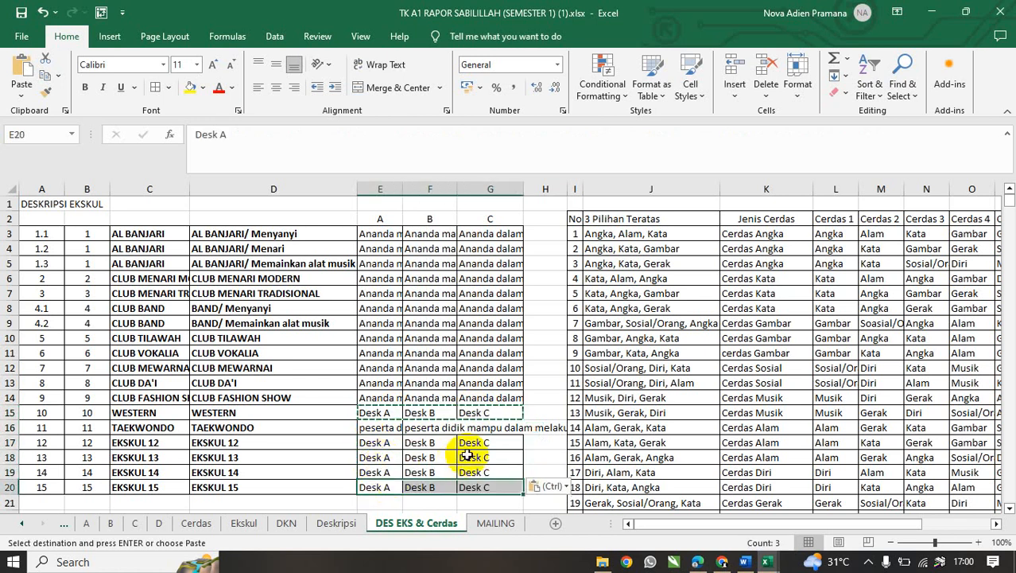
Fill the apostrophe in H12 down column H to row 20 to stop the descriptions overflowing.
{"action": "left_click", "coordinate": [470, 457]}
{"action": "left_click", "coordinate": [490, 427]}
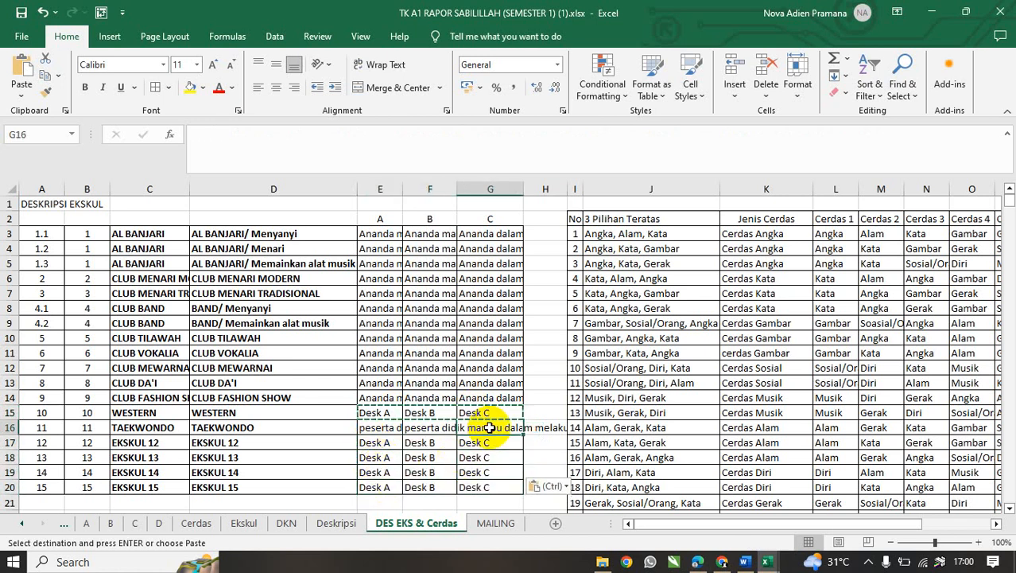
{"action": "left_click", "coordinate": [545, 369]}
{"action": "left_click_drag", "start_coordinate": [571, 376], "coordinate": [547, 482]}
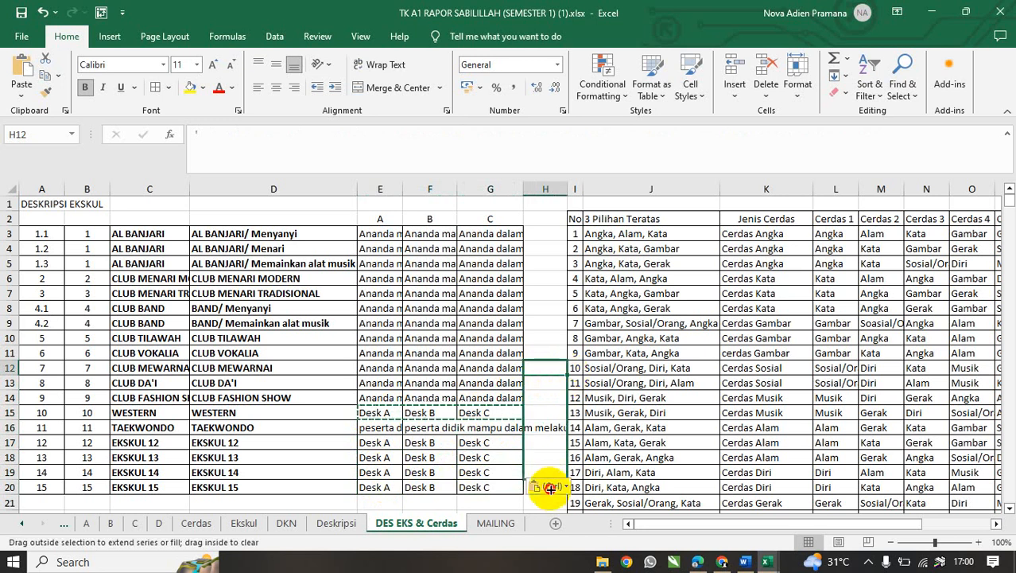
{"action": "left_click", "coordinate": [547, 409]}
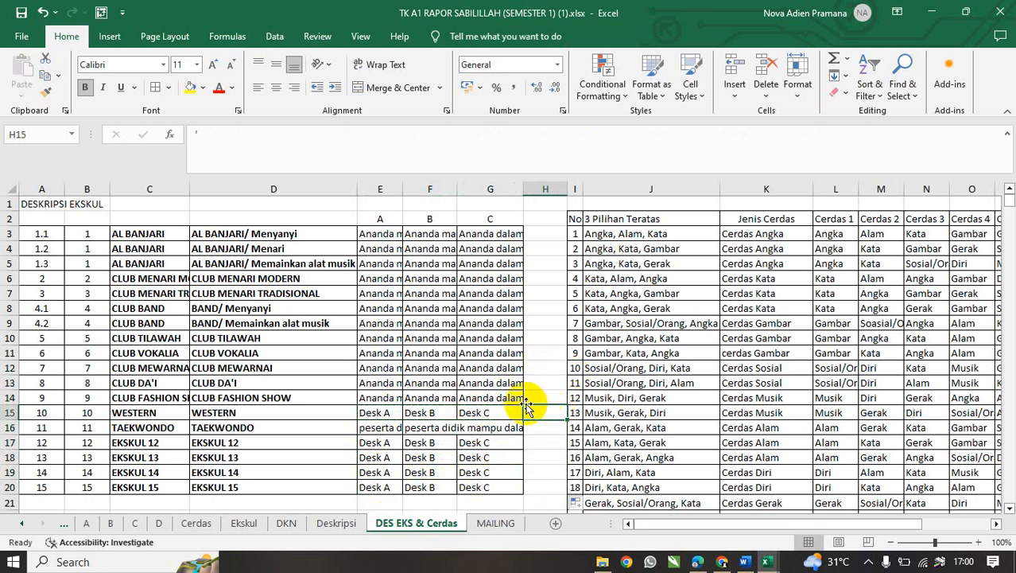
{"action": "scroll", "coordinate": [430, 412], "scroll_direction": "down", "scroll_amount": 1}
{"action": "scroll", "coordinate": [423, 415], "scroll_direction": "up", "scroll_amount": 1}
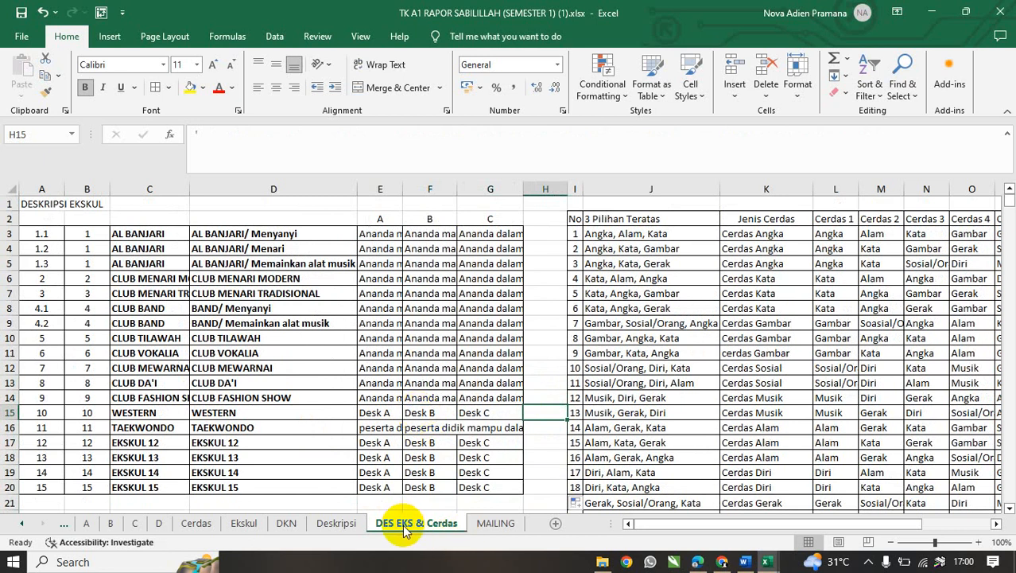
{"action": "scroll", "coordinate": [355, 387], "scroll_direction": "down", "scroll_amount": 2}
{"action": "scroll", "coordinate": [334, 387], "scroll_direction": "up", "scroll_amount": 2}
{"action": "left_click", "coordinate": [294, 382]}
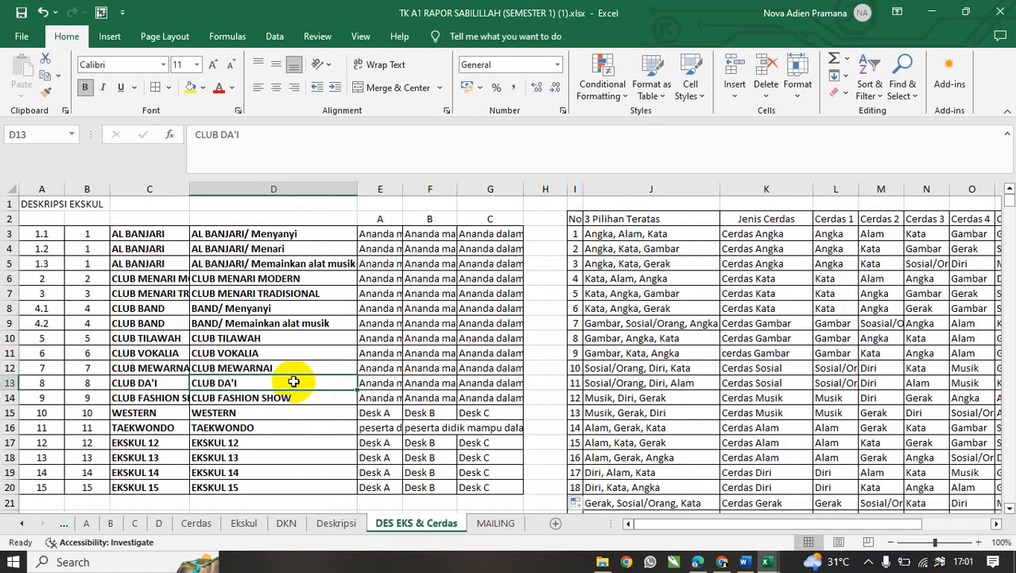
{"action": "scroll", "coordinate": [88, 368], "scroll_direction": "down", "scroll_amount": 1}
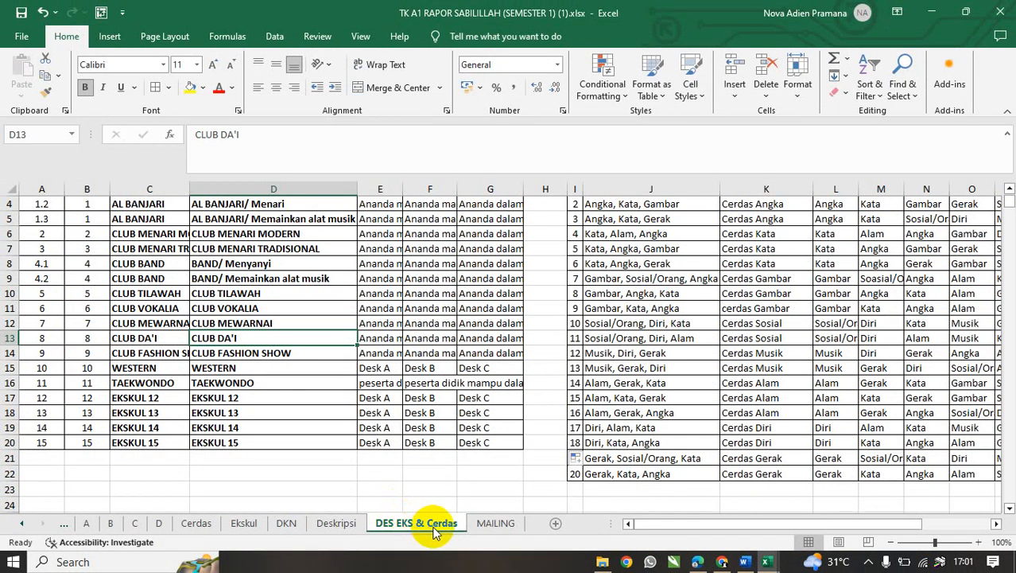
{"action": "right_click", "coordinate": [391, 525]}
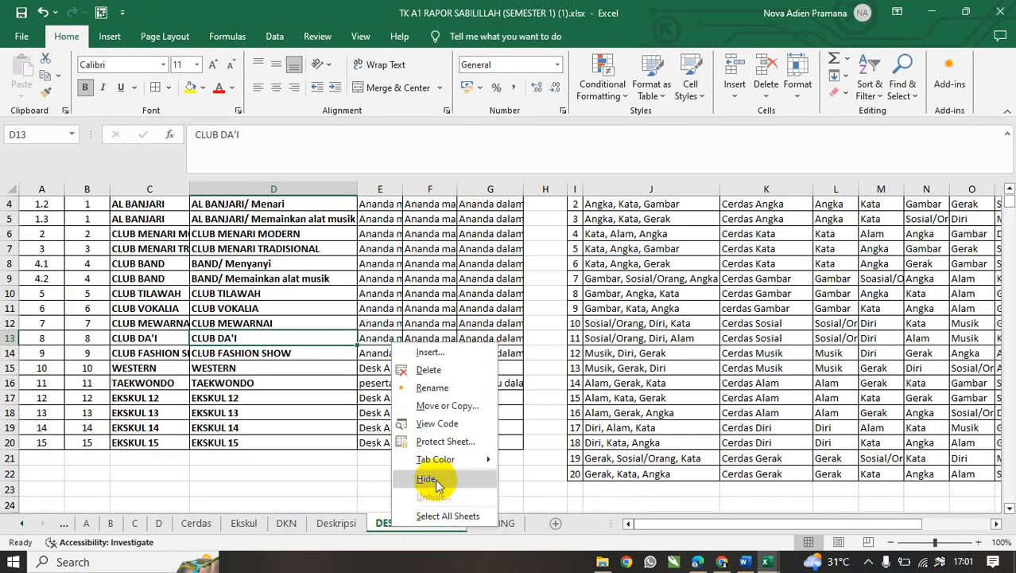
{"action": "key", "text": "Escape"}
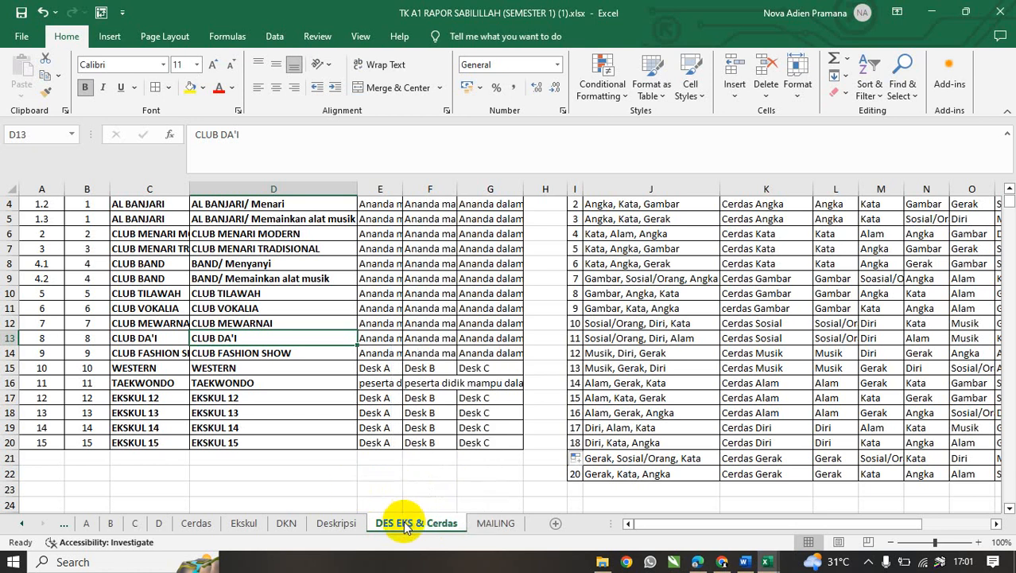
{"action": "left_click", "coordinate": [375, 486]}
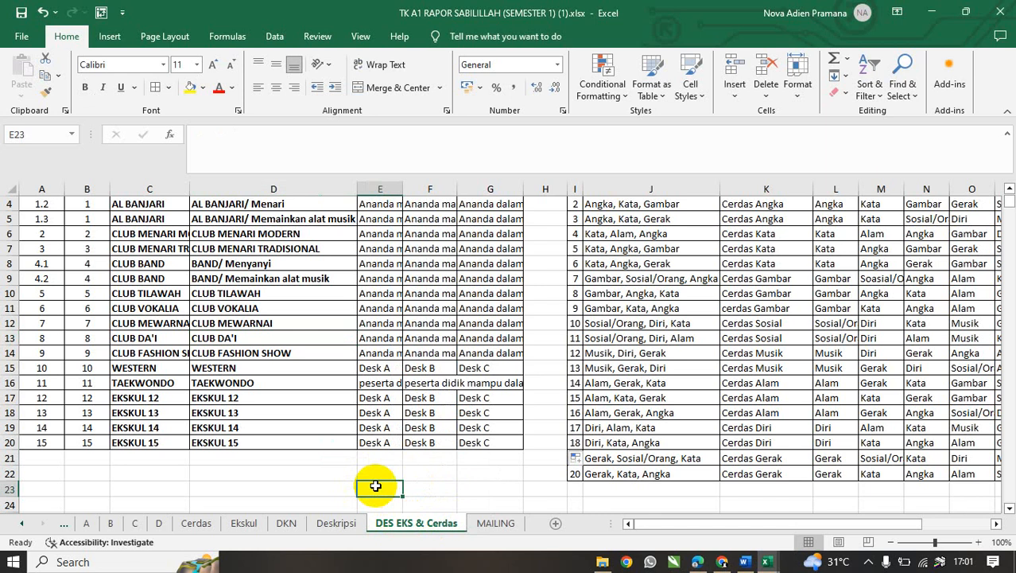
On the Ekskul sheet, insert a blank column at column R, directly after CLUB FASHION SHOW.
{"action": "left_click", "coordinate": [242, 524]}
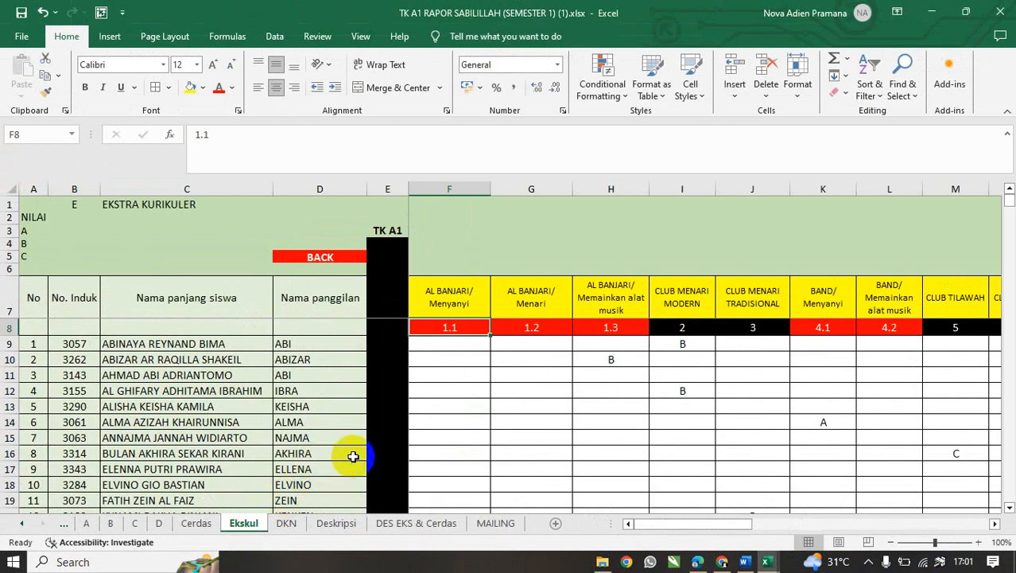
{"action": "left_click_drag", "start_coordinate": [678, 525], "coordinate": [751, 509]}
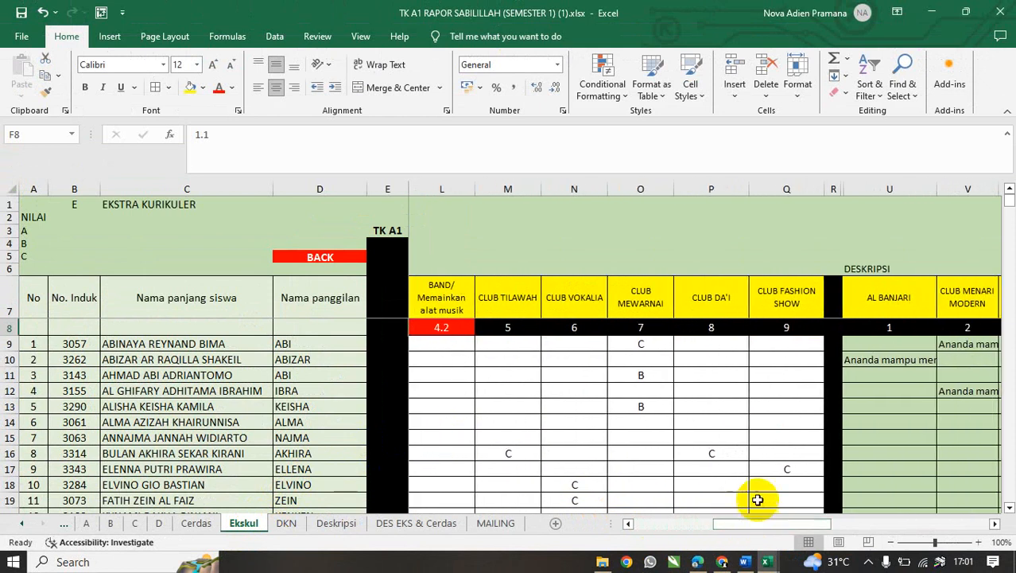
{"action": "left_click", "coordinate": [785, 293]}
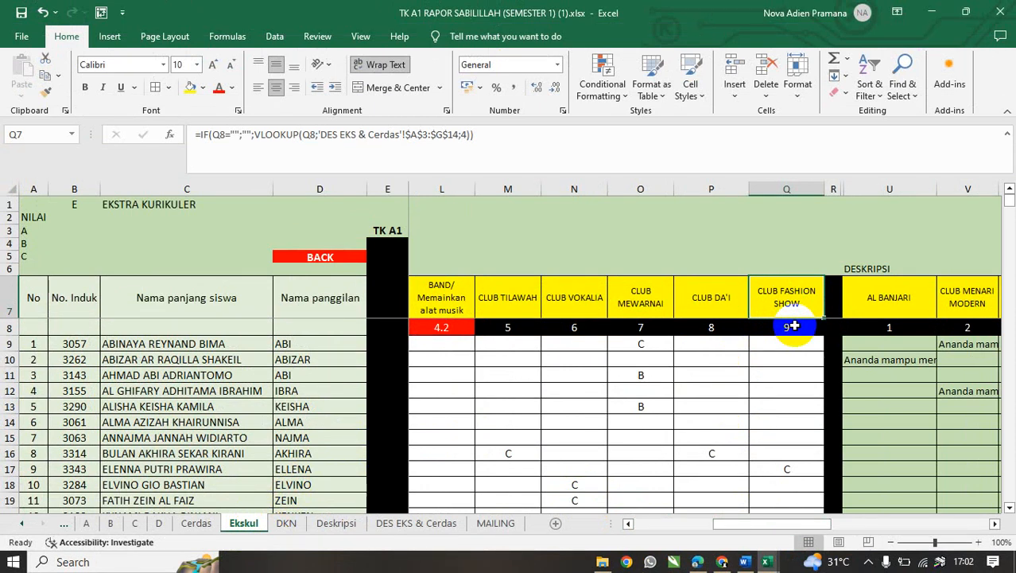
{"action": "left_click", "coordinate": [832, 187]}
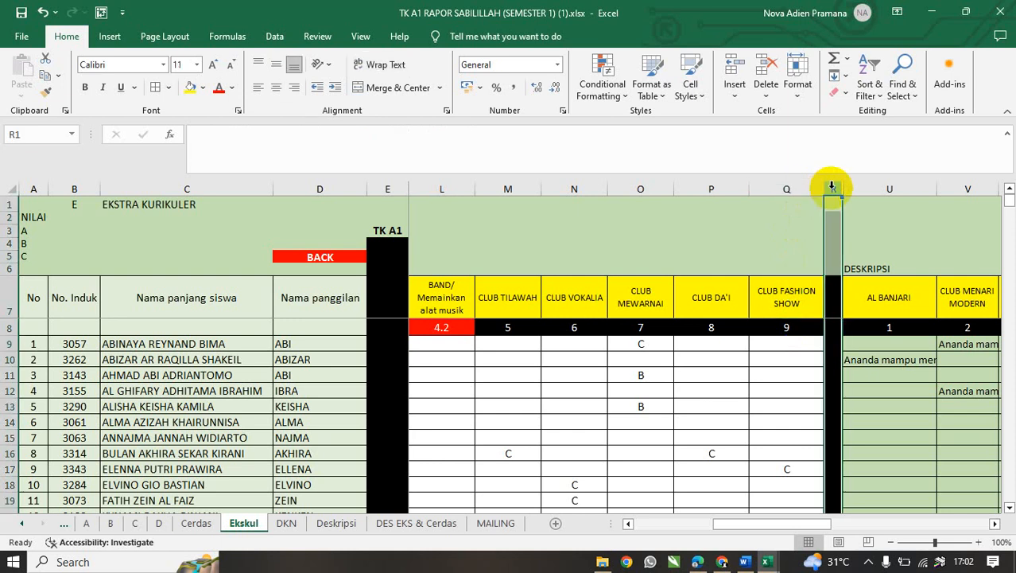
{"action": "left_click", "coordinate": [832, 244]}
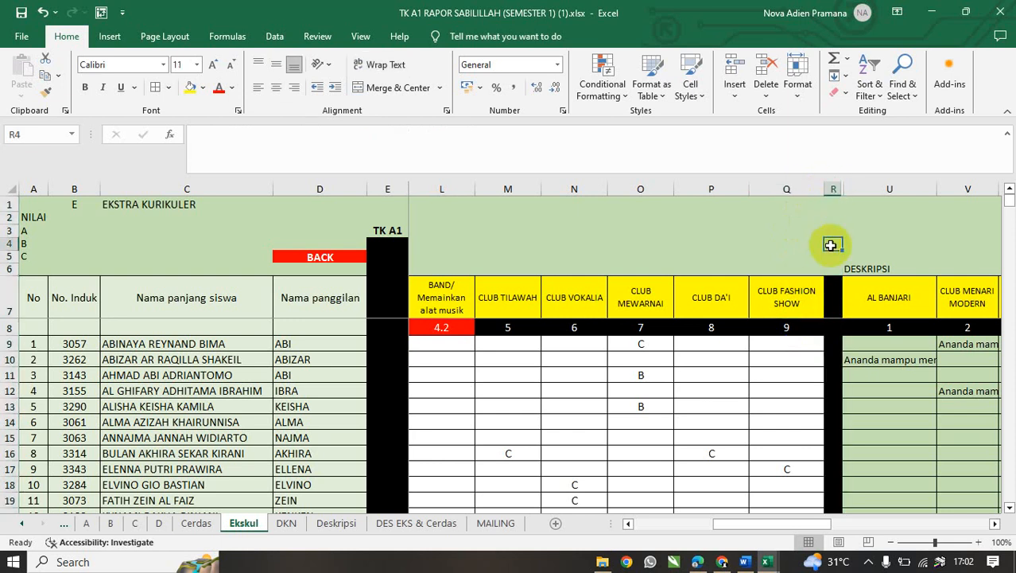
{"action": "left_click", "coordinate": [833, 189]}
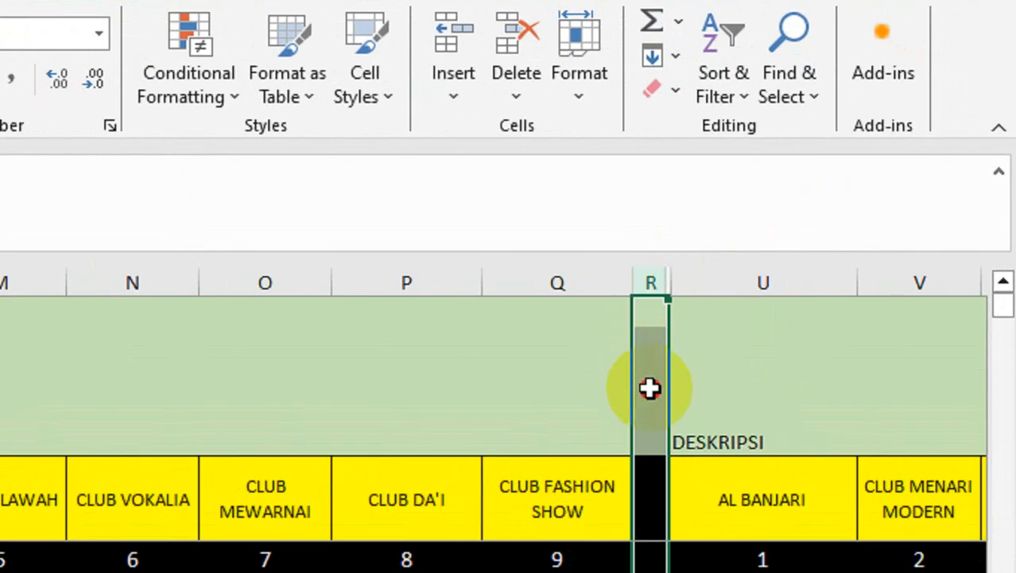
{"action": "left_click", "coordinate": [649, 387]}
{"action": "left_click", "coordinate": [651, 280]}
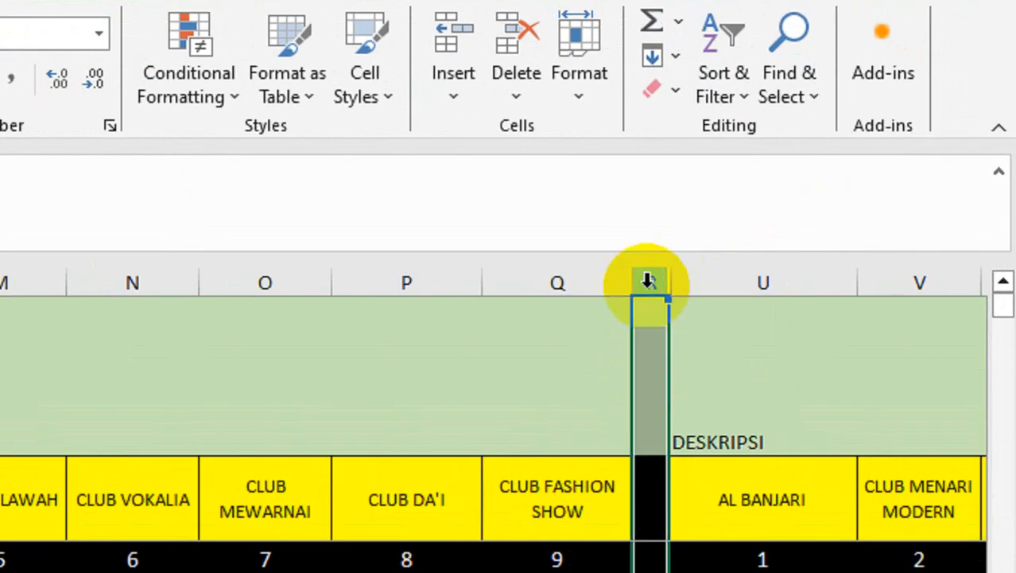
{"action": "right_click", "coordinate": [650, 280]}
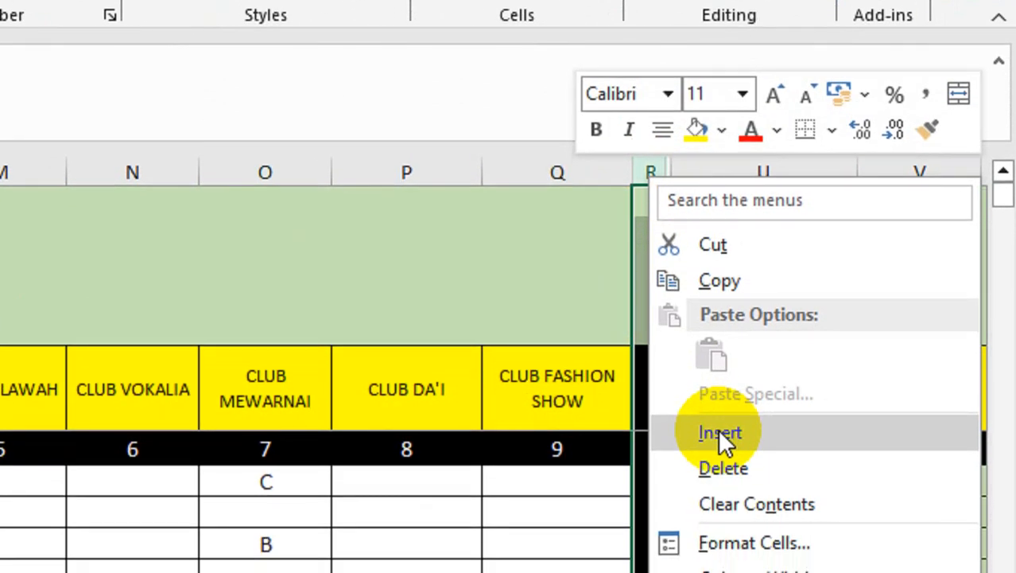
{"action": "left_click", "coordinate": [718, 431]}
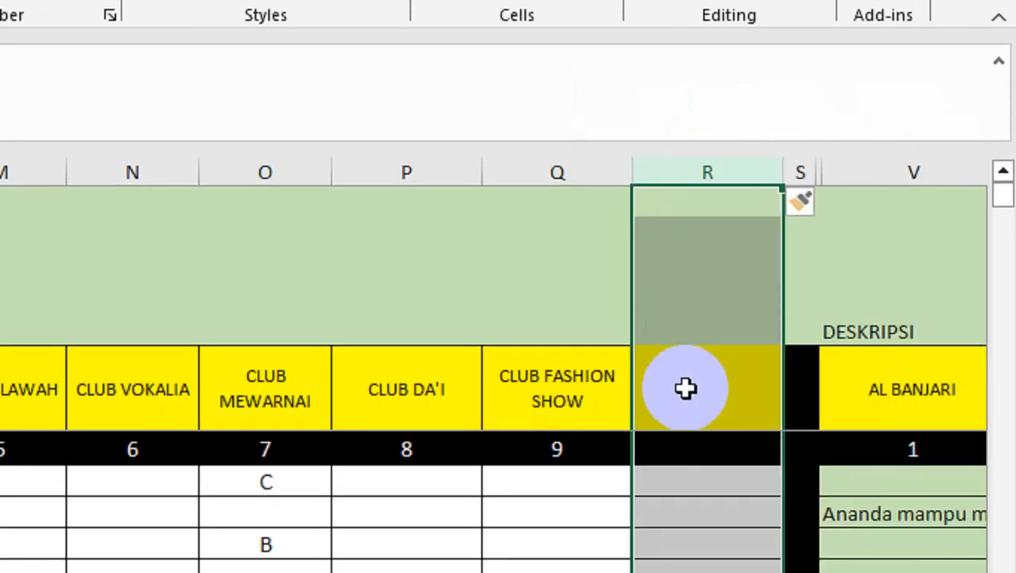
Insert four more blank columns at column R of the Ekskul sheet.
{"action": "right_click", "coordinate": [696, 167]}
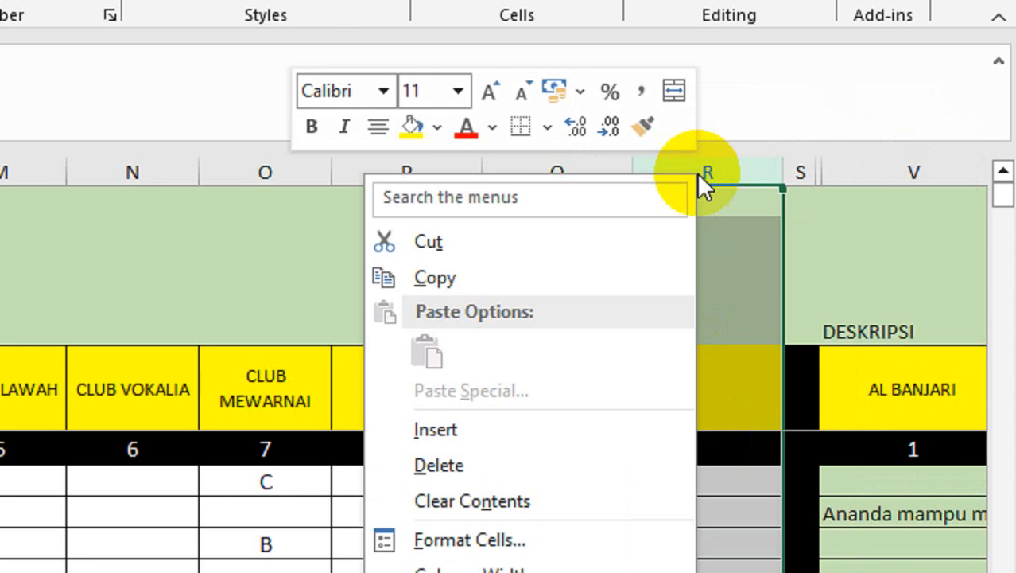
{"action": "left_click", "coordinate": [515, 427]}
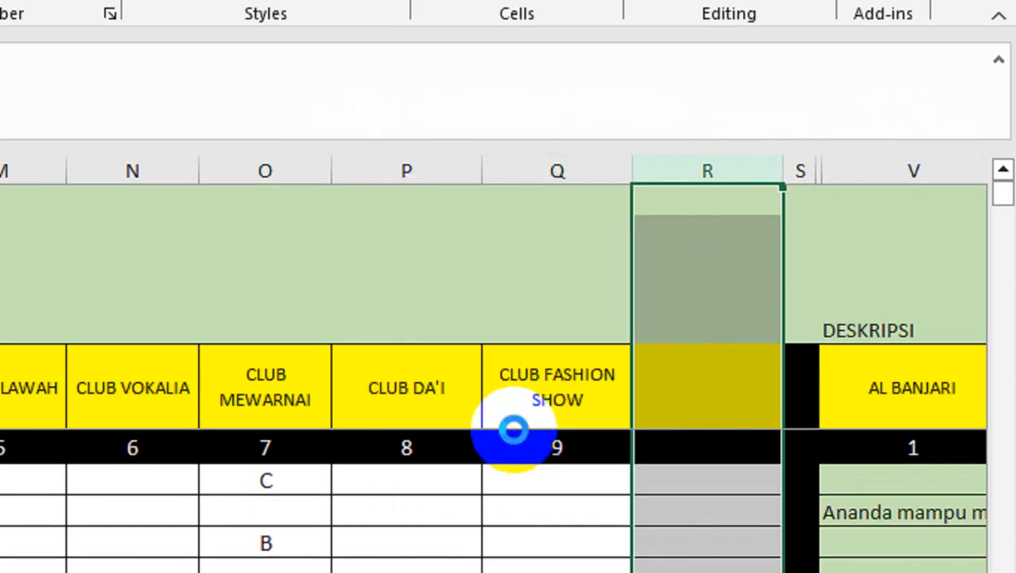
{"action": "right_click", "coordinate": [689, 171]}
{"action": "left_click", "coordinate": [509, 429]}
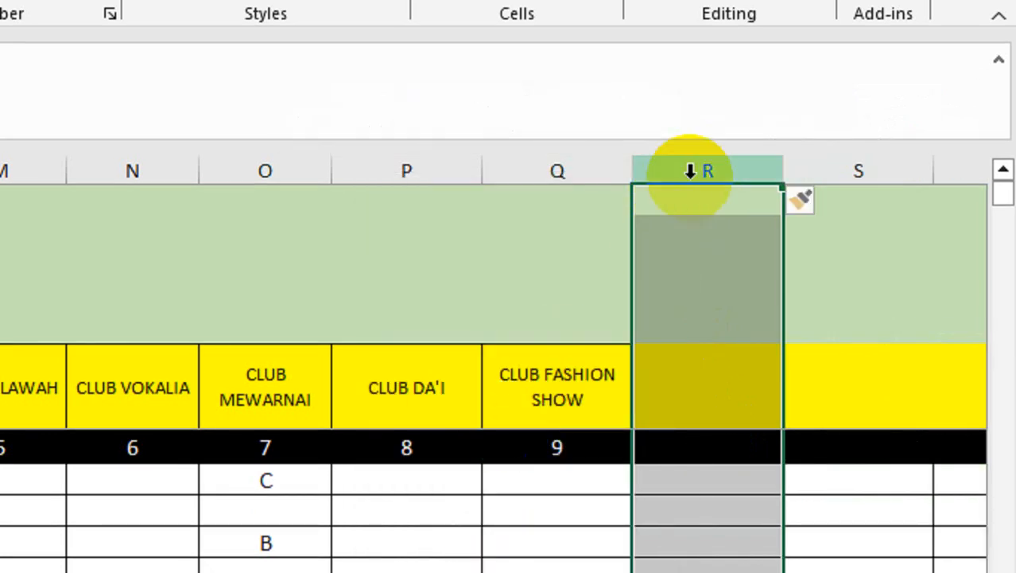
{"action": "right_click", "coordinate": [690, 178]}
{"action": "left_click", "coordinate": [493, 434]}
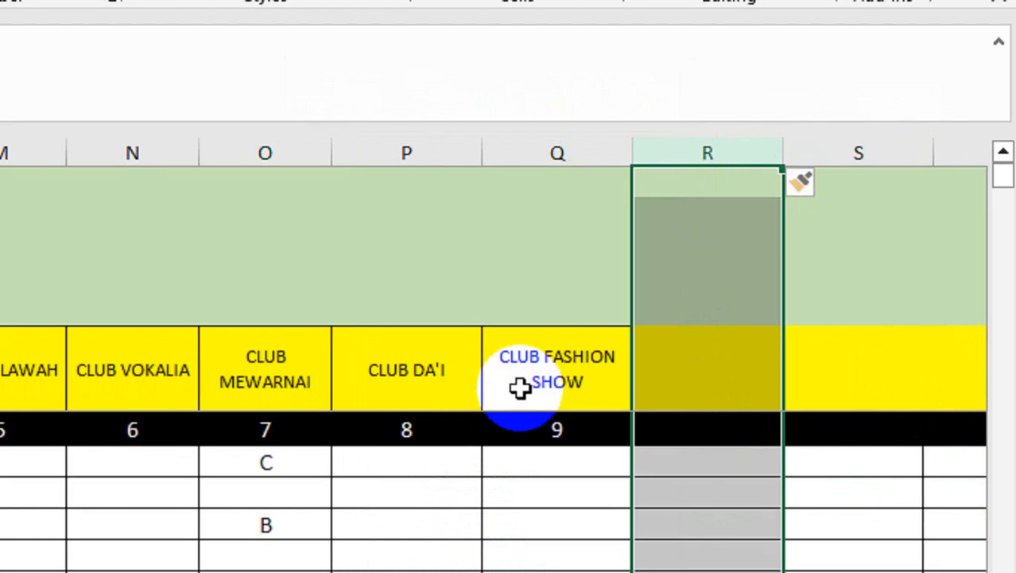
{"action": "right_click", "coordinate": [685, 159]}
{"action": "left_click", "coordinate": [501, 421]}
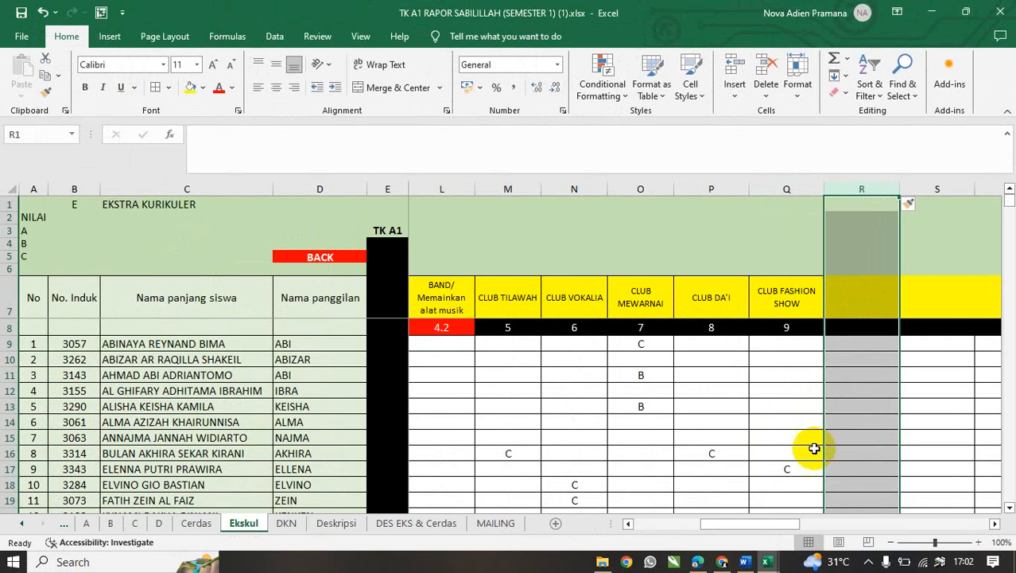
Insert one more blank column at column R of the Ekskul sheet, directly after CLUB FASHION SHOW.
{"action": "left_click_drag", "start_coordinate": [779, 528], "coordinate": [824, 527]}
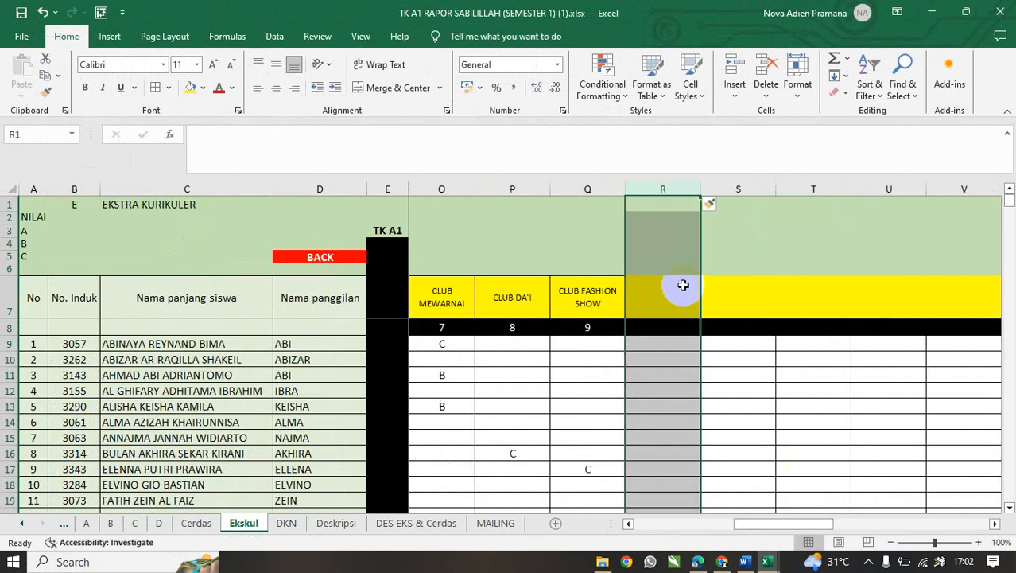
{"action": "left_click", "coordinate": [793, 528]}
{"action": "left_click_drag", "start_coordinate": [794, 527], "coordinate": [801, 529]}
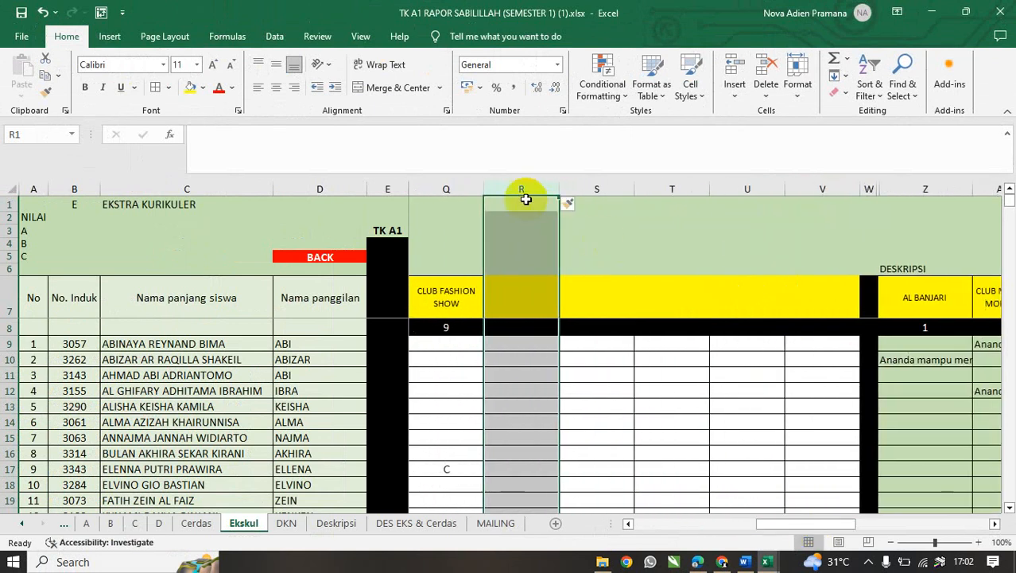
{"action": "right_click", "coordinate": [523, 185]}
{"action": "left_click", "coordinate": [602, 315]}
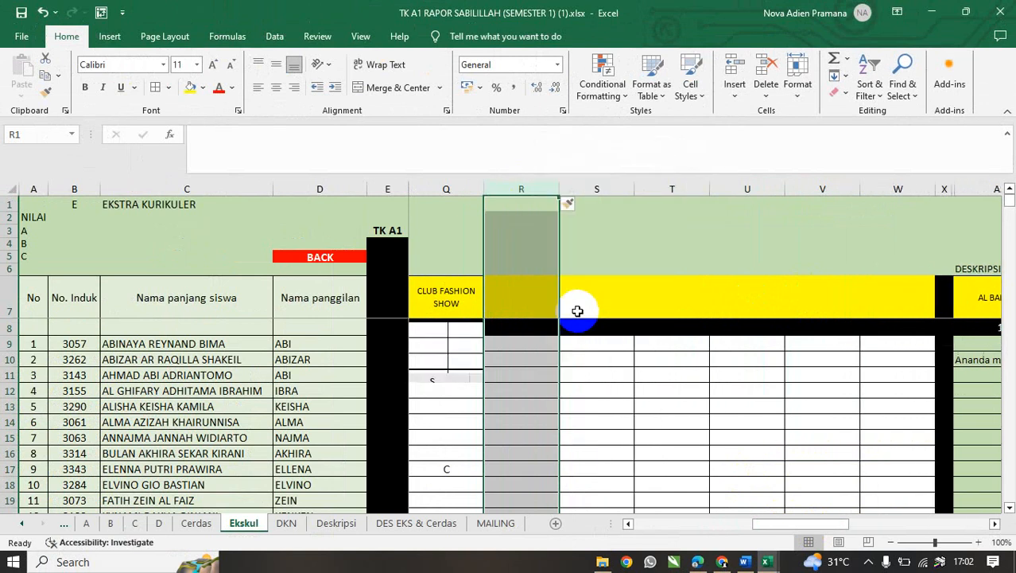
Number the six new extracurricular columns 10, 11, 12, 13, 14 and 15 in cells R8 to W8.
{"action": "left_click", "coordinate": [514, 303]}
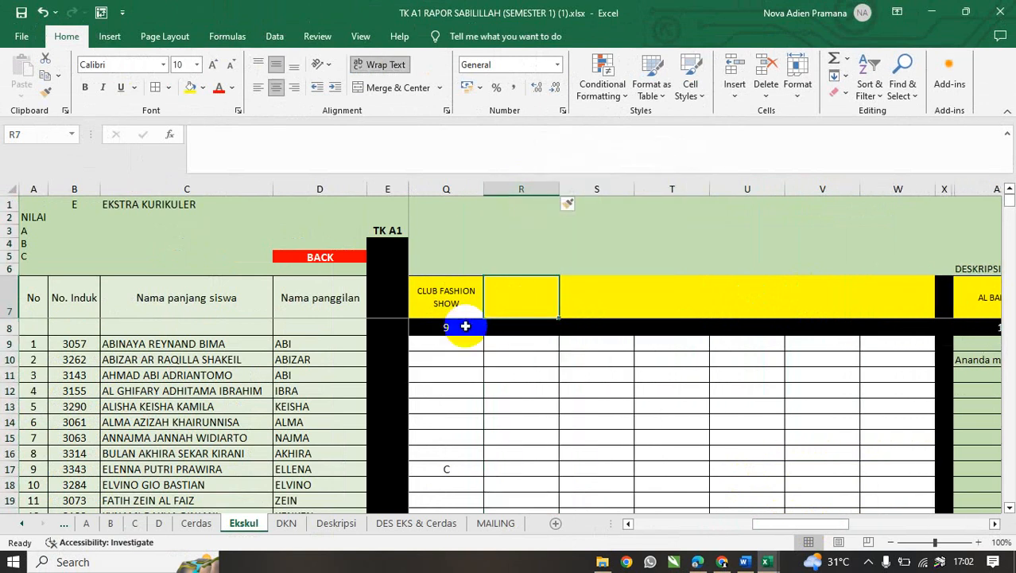
{"action": "left_click", "coordinate": [462, 305]}
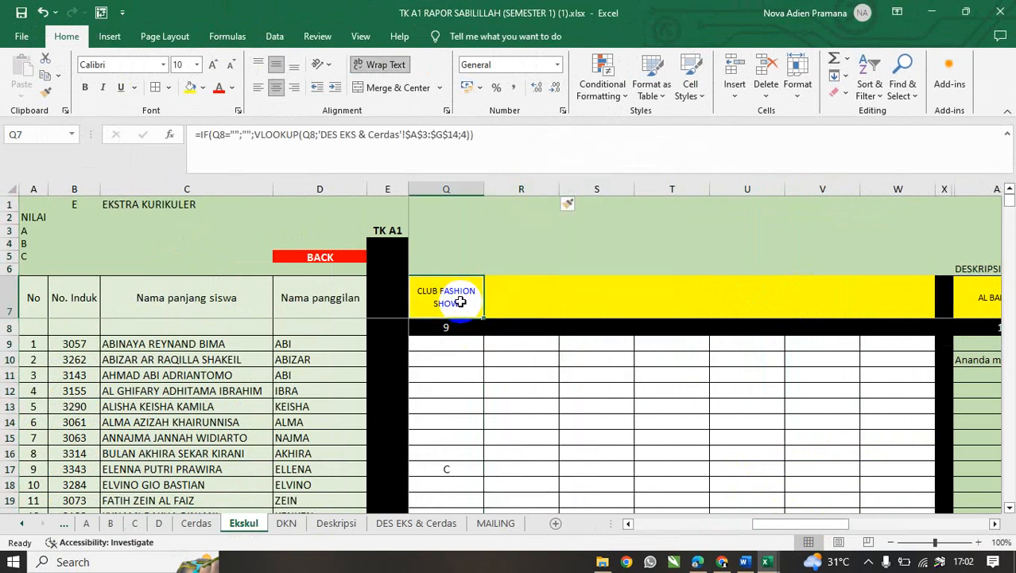
{"action": "left_click_drag", "start_coordinate": [778, 524], "coordinate": [773, 525]}
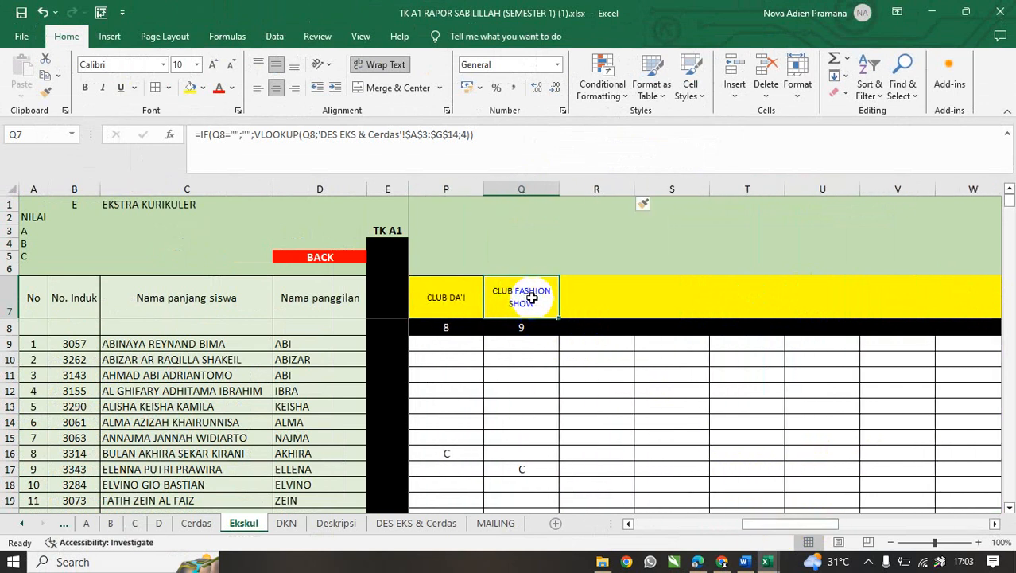
{"action": "left_click", "coordinate": [593, 328]}
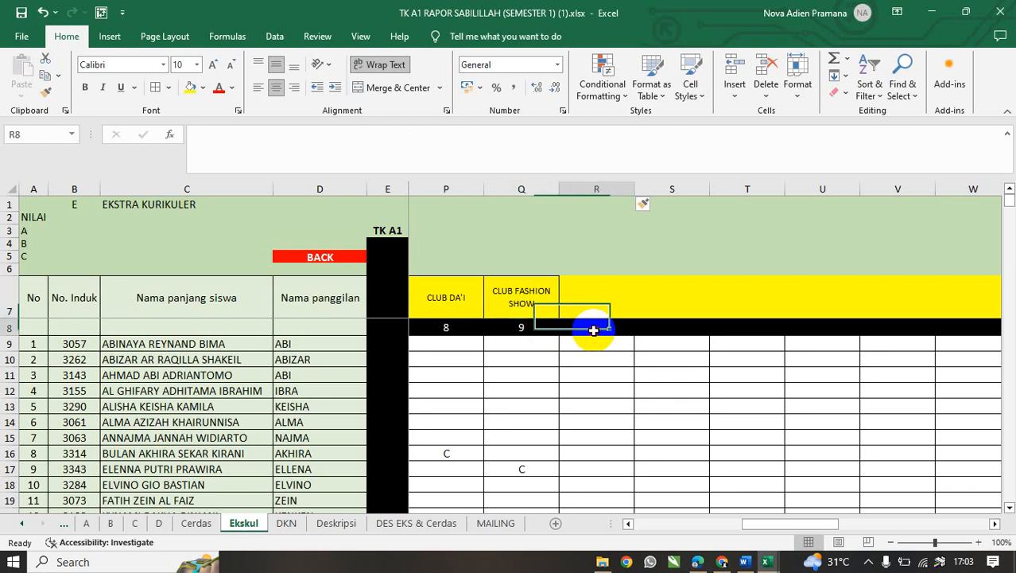
{"action": "left_click", "coordinate": [458, 331]}
{"action": "left_click", "coordinate": [594, 330]}
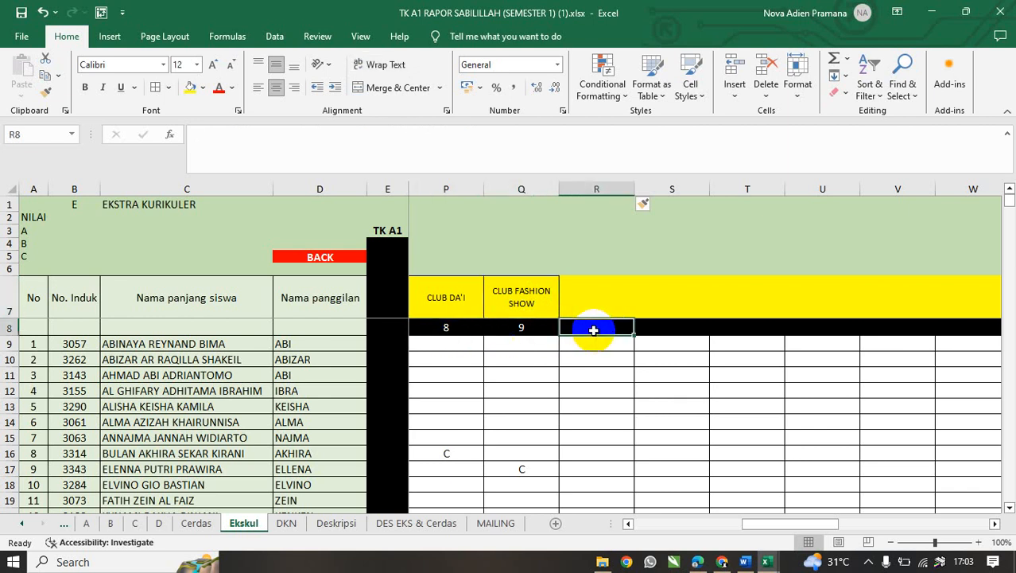
{"action": "type", "text": "1"}
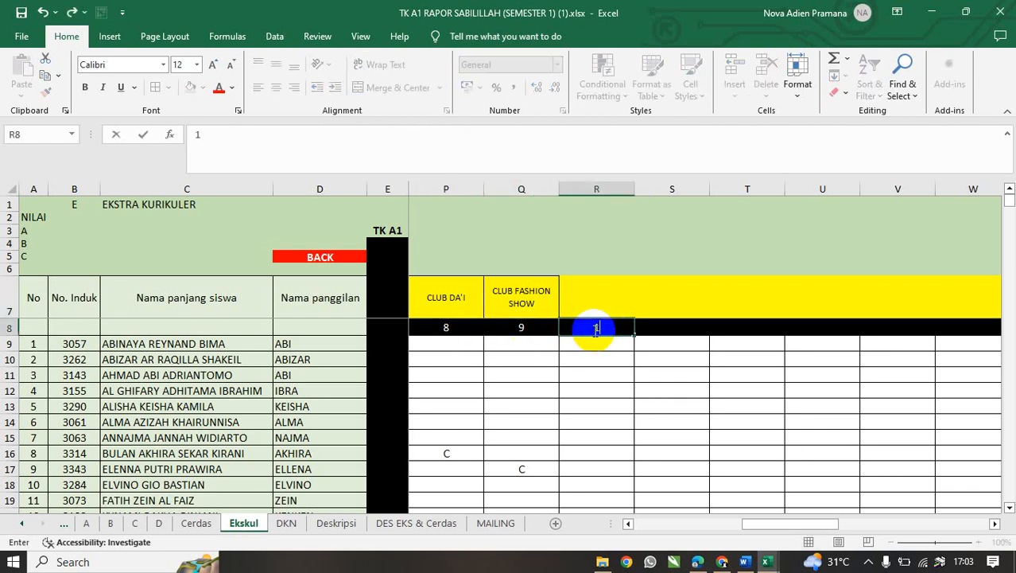
{"action": "type", "text": "0"}
{"action": "key", "text": "Tab"}
{"action": "type", "text": "11"}
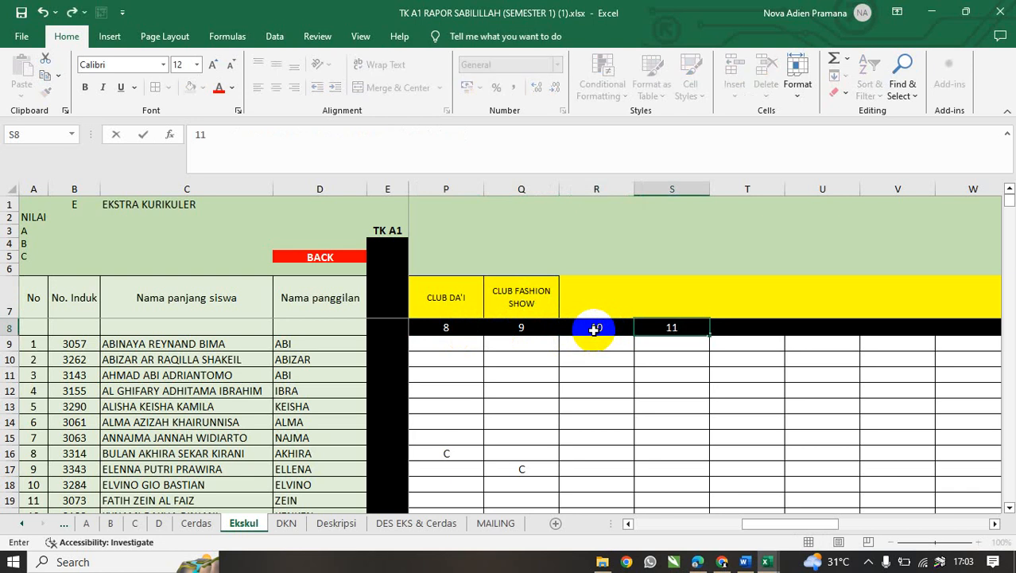
{"action": "left_click", "coordinate": [733, 326]}
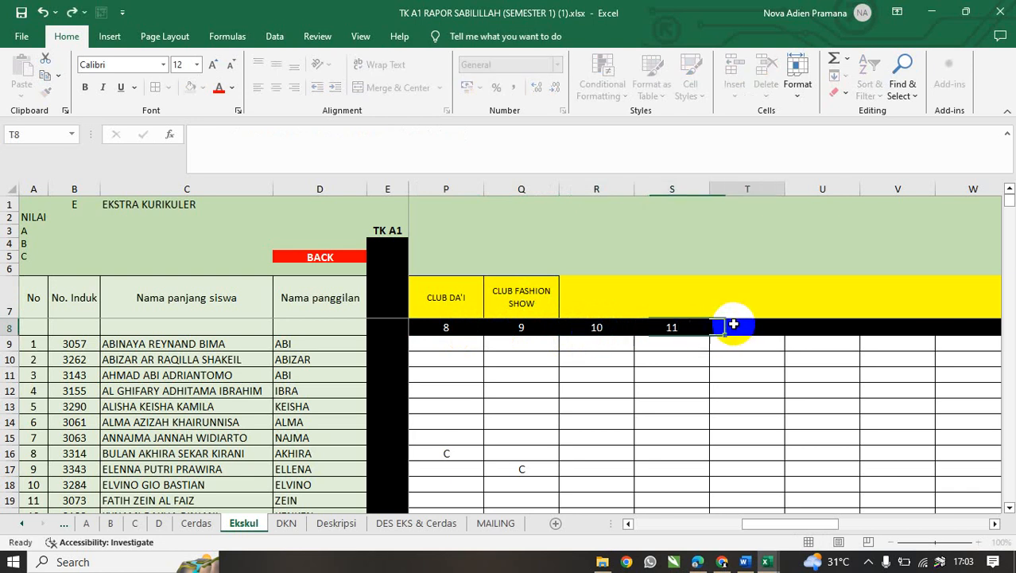
{"action": "type", "text": "12"}
{"action": "key", "text": "Tab"}
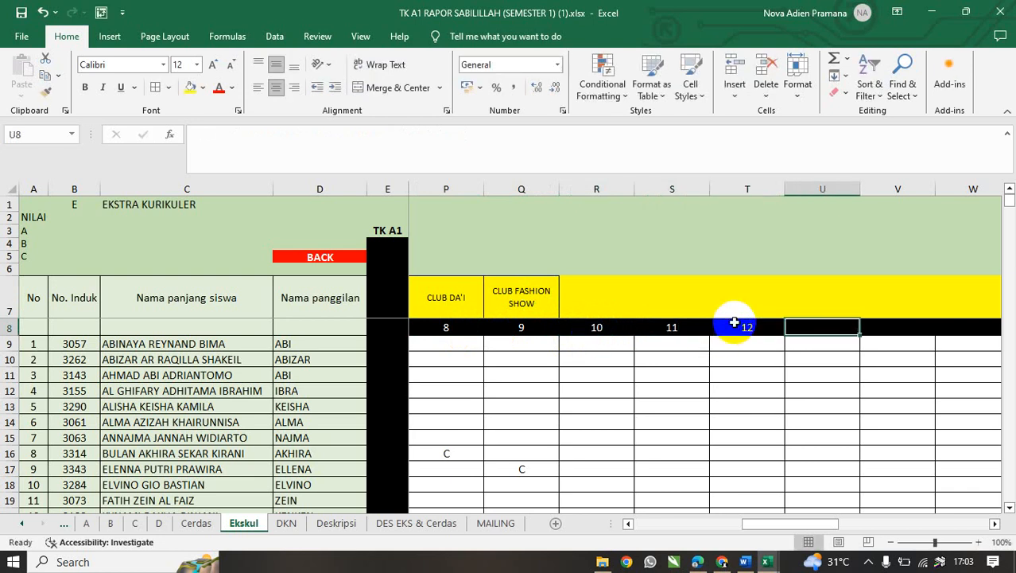
{"action": "type", "text": "13"}
{"action": "key", "text": "Tab"}
{"action": "type", "text": "1"}
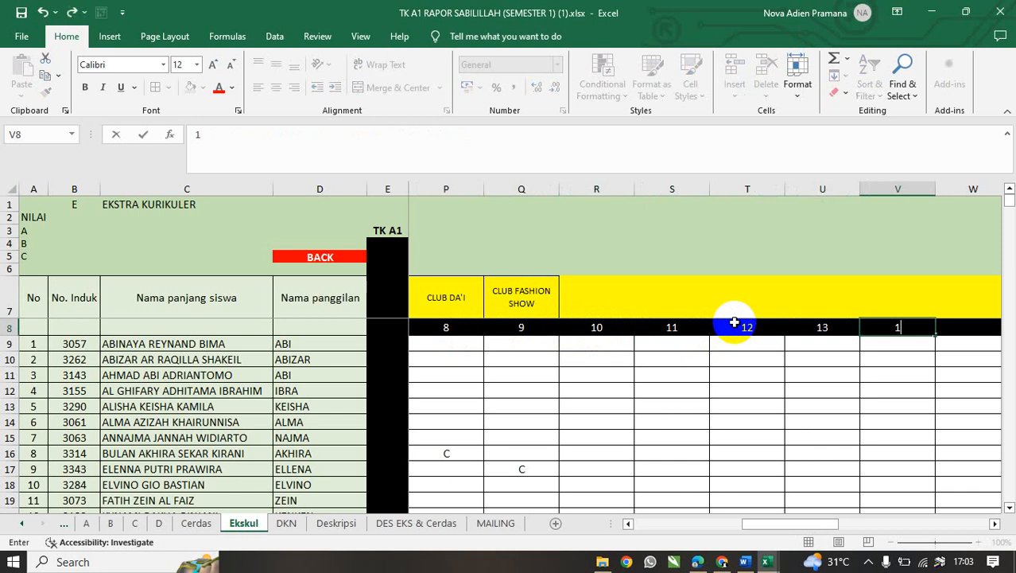
{"action": "key", "text": "Tab"}
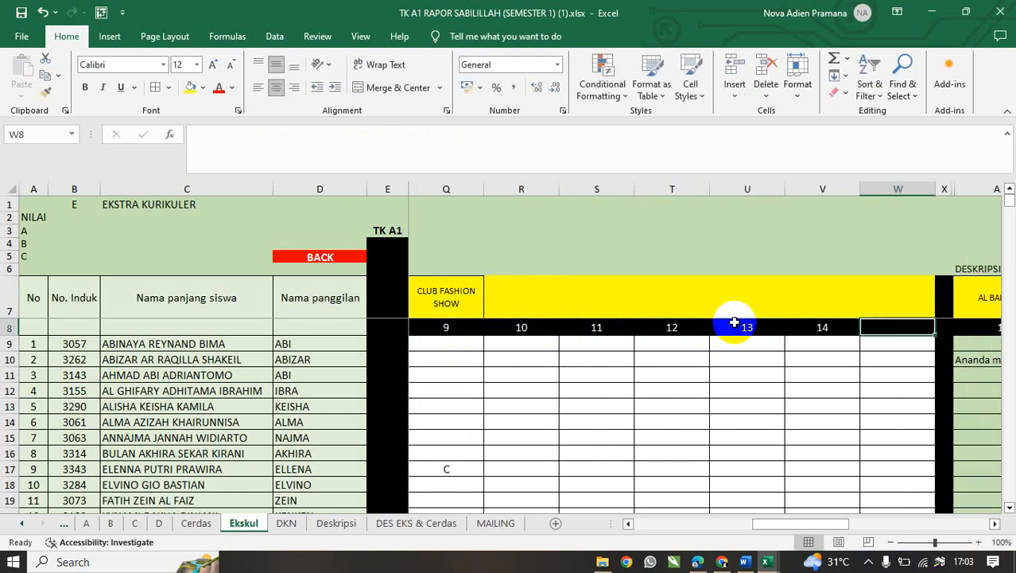
{"action": "type", "text": "1"}
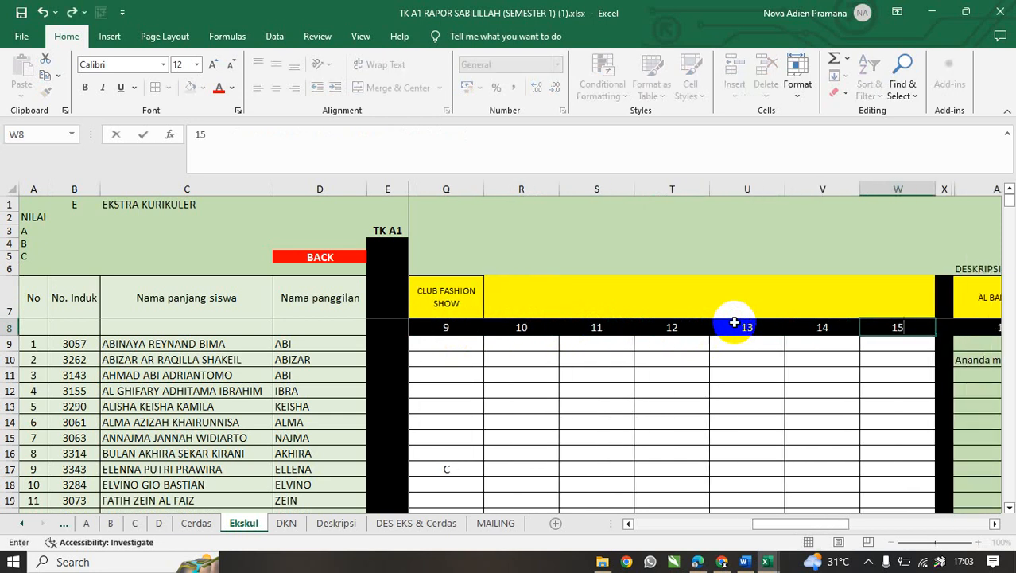
{"action": "type", "text": "5"}
Examine the lookup formula behind the CLUB FASHION SHOW heading in Q7 and the column number it refers to in Q8.
{"action": "key", "text": "Up"}
{"action": "key", "text": "Left"}
{"action": "key", "text": "Left"}
{"action": "key", "text": "Left"}
{"action": "key", "text": "Left"}
{"action": "key", "text": "Left"}
{"action": "key", "text": "Left"}
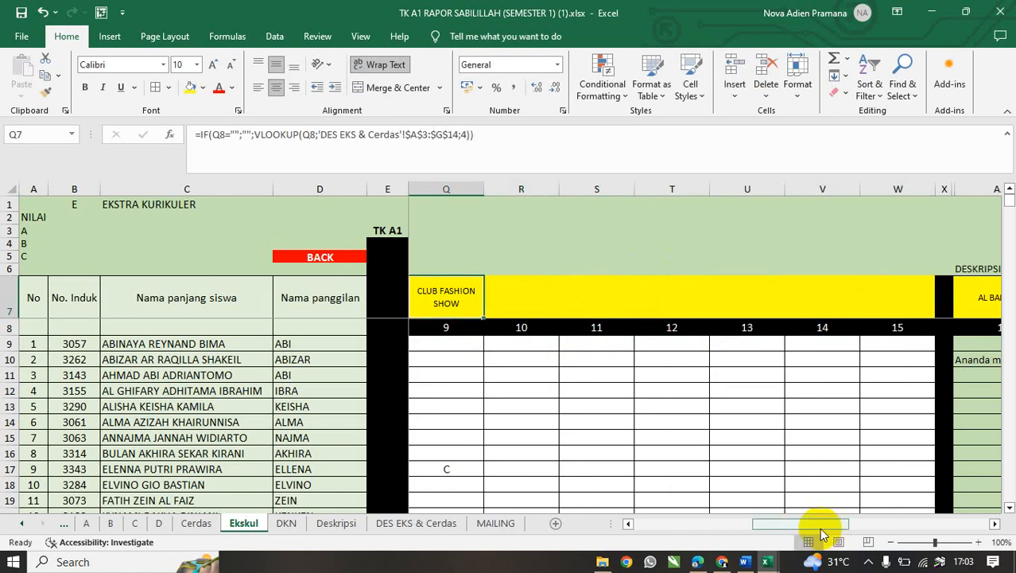
{"action": "left_click_drag", "start_coordinate": [818, 526], "coordinate": [803, 528]}
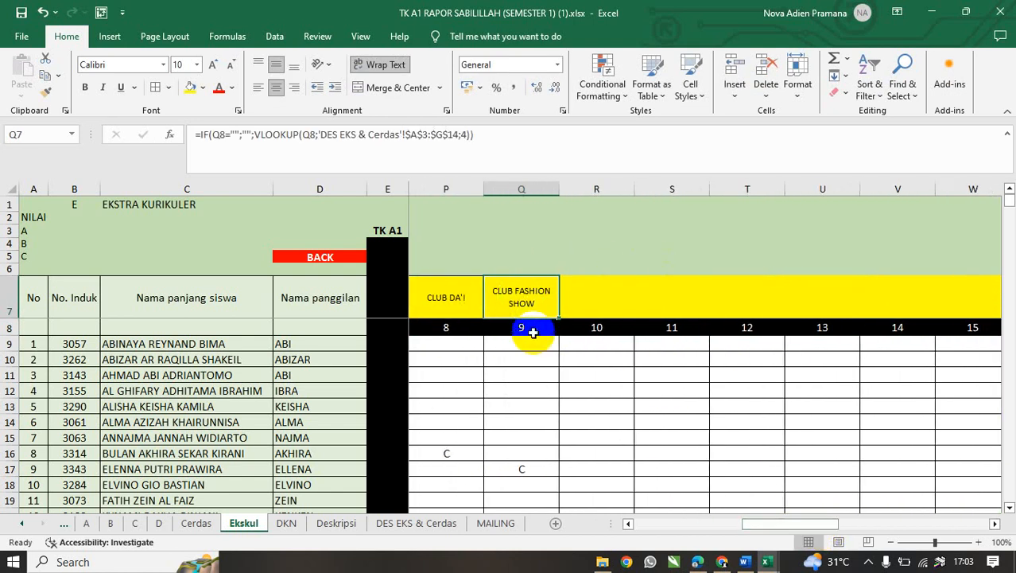
{"action": "left_click", "coordinate": [521, 189]}
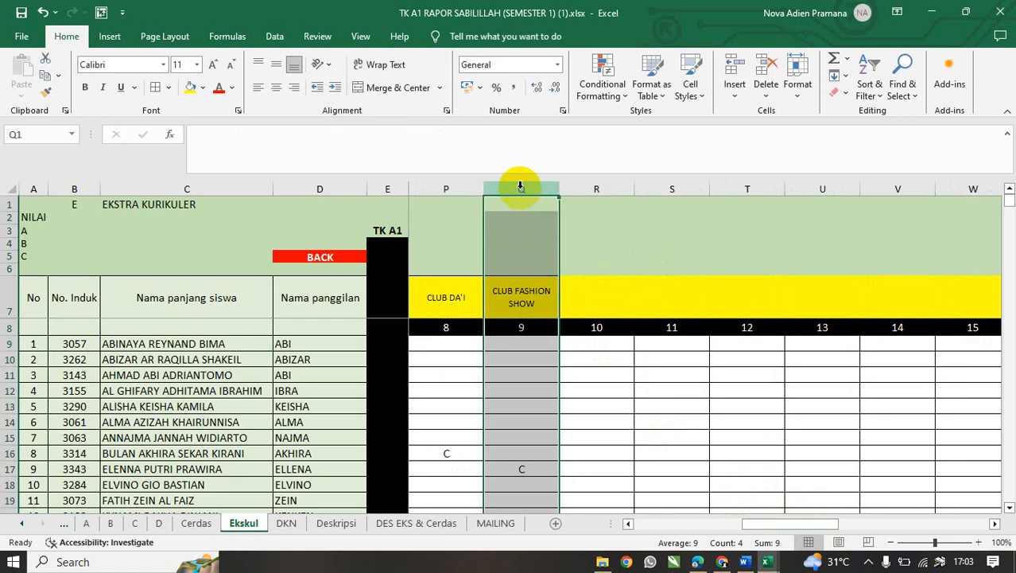
{"action": "left_click", "coordinate": [525, 316]}
{"action": "left_click", "coordinate": [528, 326]}
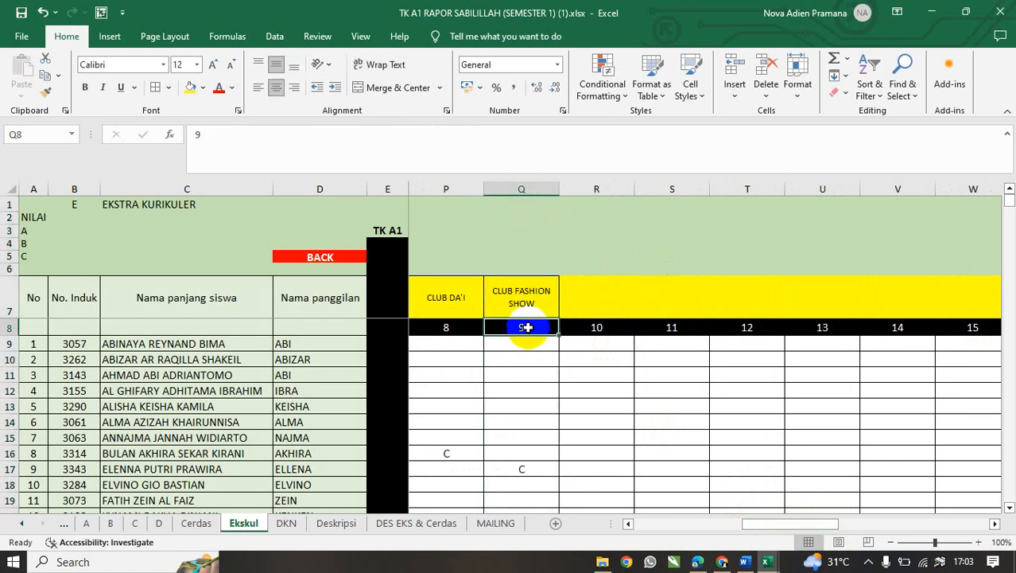
{"action": "left_click", "coordinate": [530, 297]}
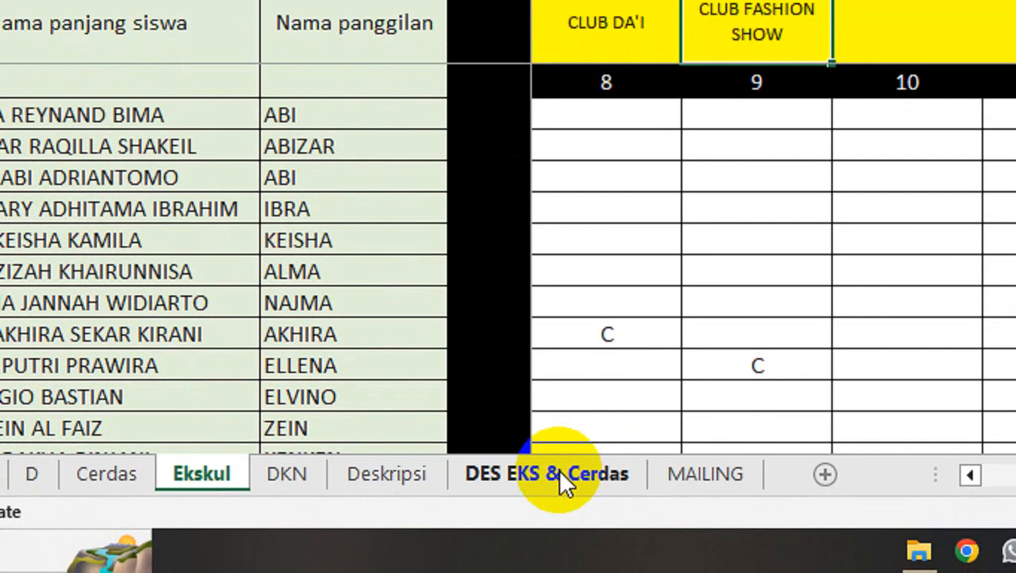
On the DES EKS & Cerdas sheet, select A3:G14 to show the table range used by the heading formula.
{"action": "left_click", "coordinate": [560, 471]}
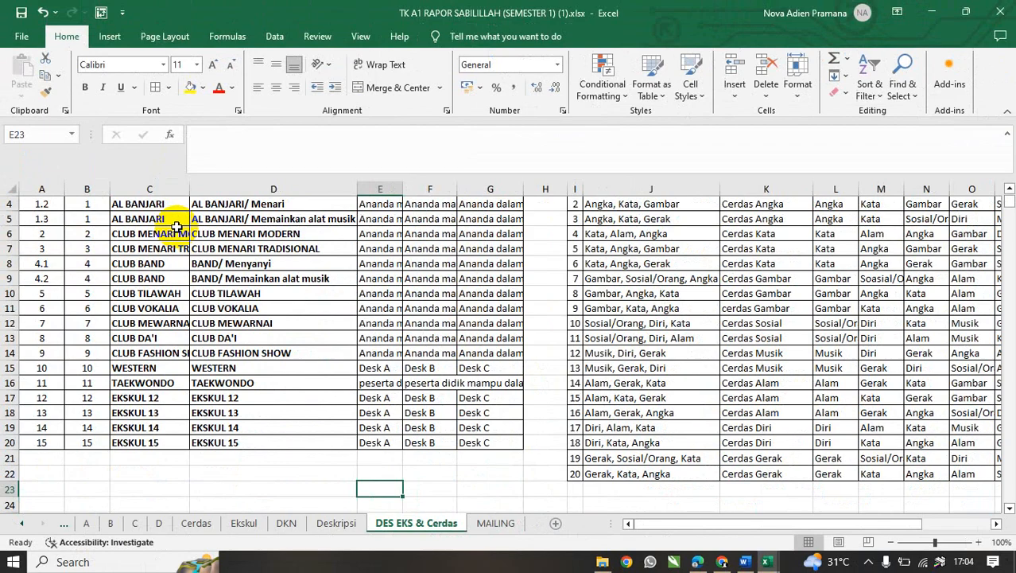
{"action": "scroll", "coordinate": [308, 242], "scroll_direction": "up", "scroll_amount": 1}
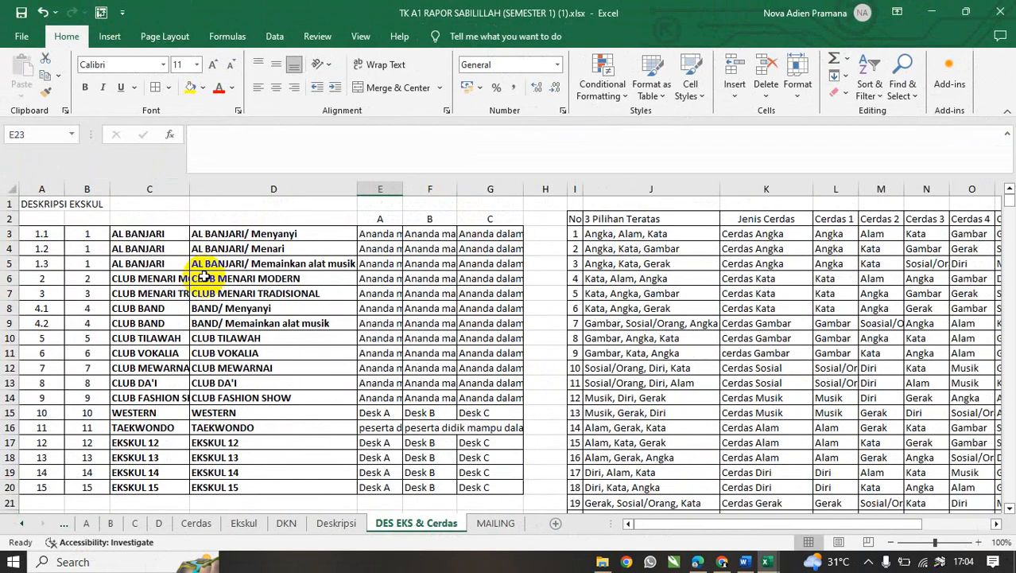
{"action": "left_click", "coordinate": [39, 233]}
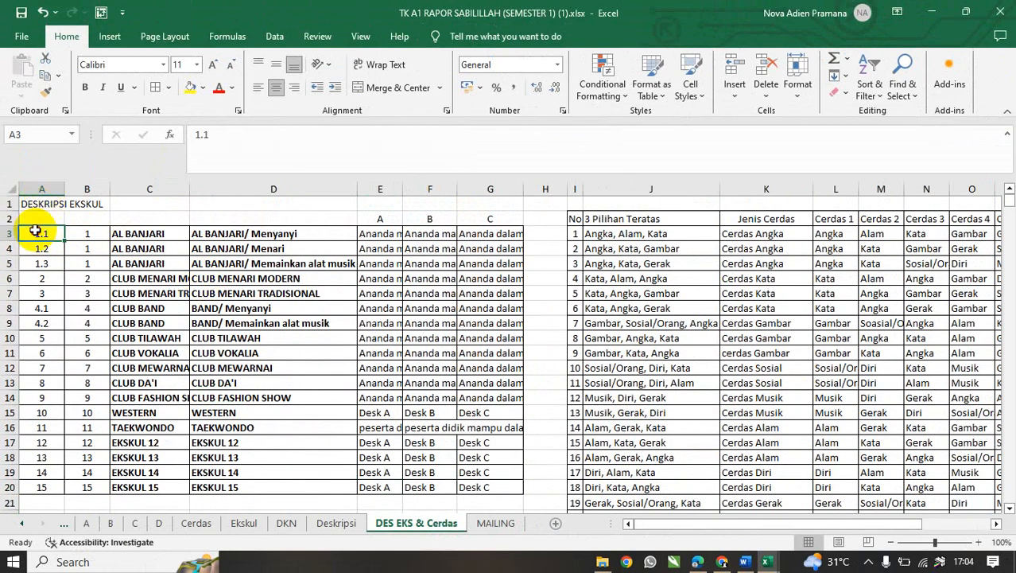
{"action": "left_click_drag", "start_coordinate": [35, 230], "coordinate": [503, 390]}
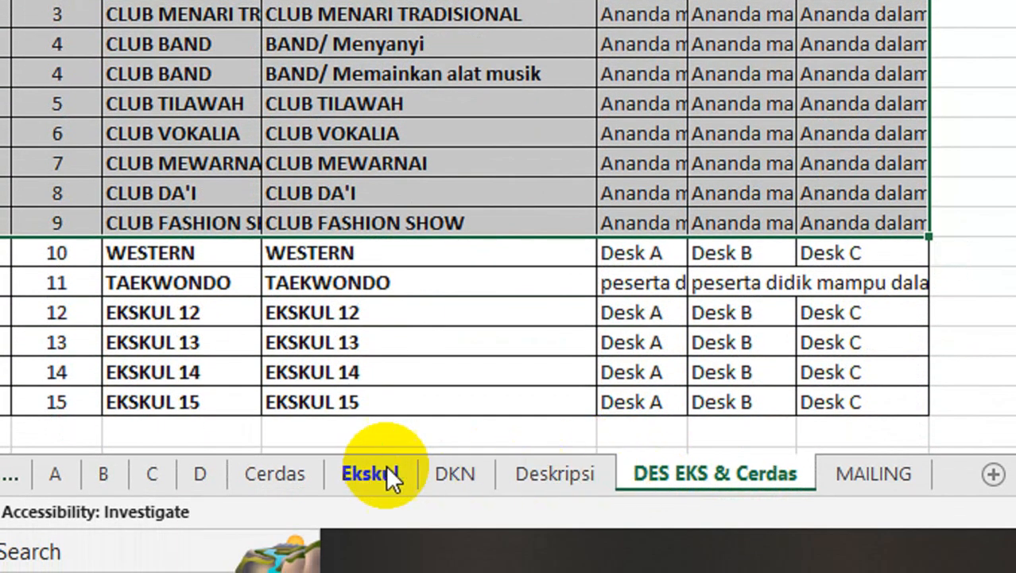
On the Ekskul sheet, extend the VLOOKUP table range in the Q7 heading formula to $A$3:$G$20.
{"action": "left_click", "coordinate": [369, 550]}
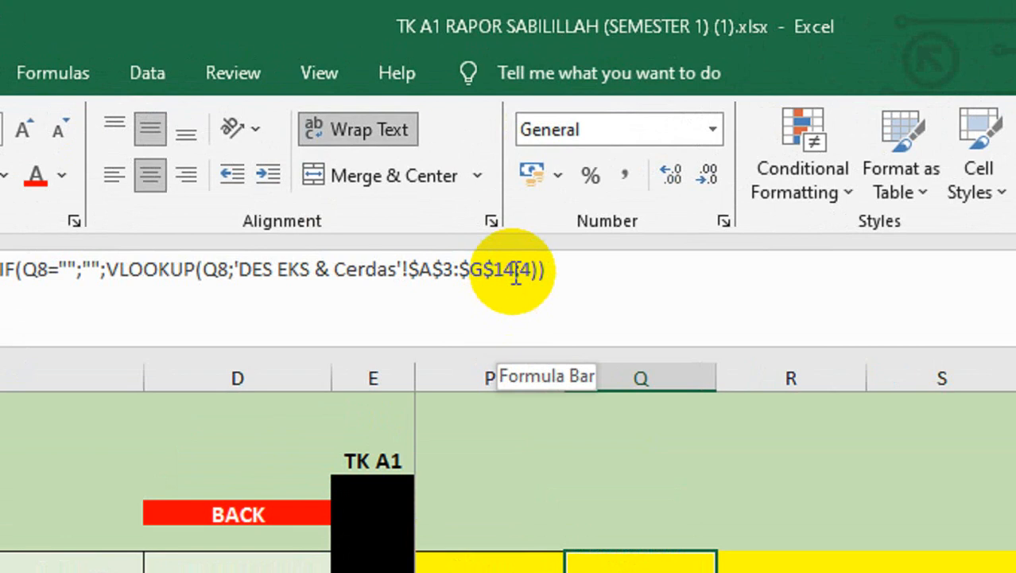
{"action": "left_click_drag", "start_coordinate": [515, 271], "coordinate": [497, 274]}
{"action": "type", "text": "2"}
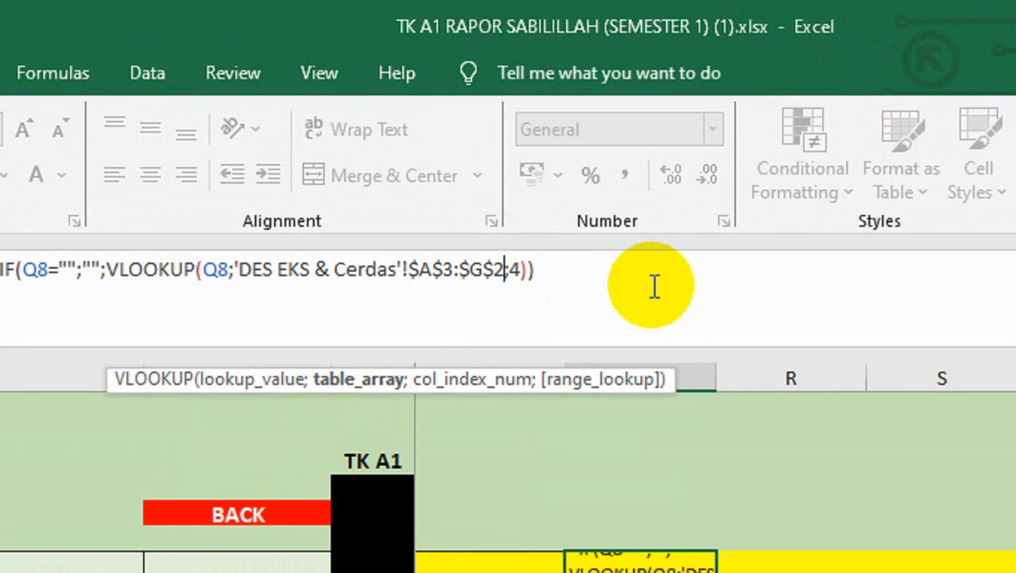
{"action": "type", "text": "0"}
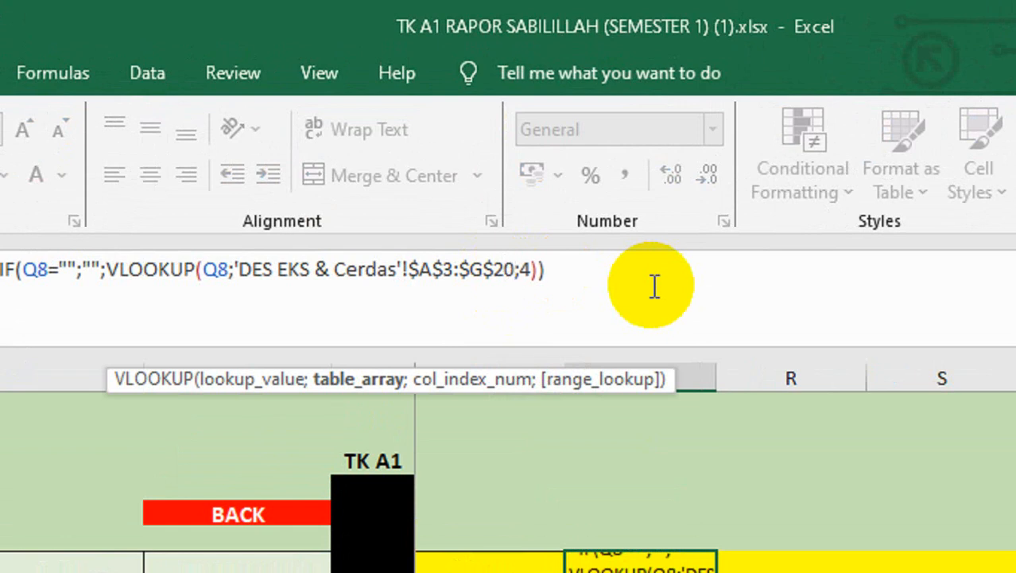
{"action": "key", "text": "Return"}
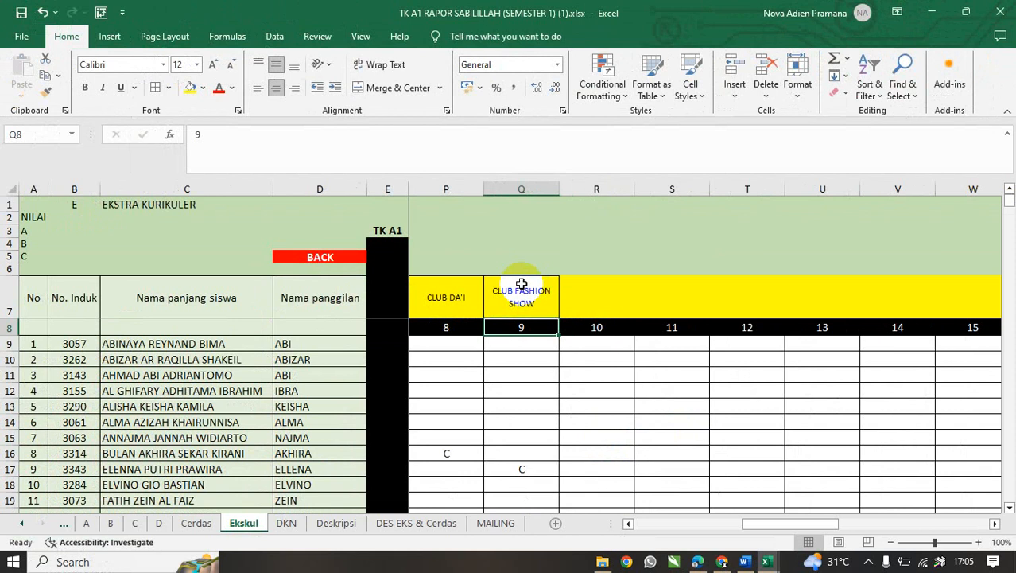
{"action": "left_click", "coordinate": [521, 284]}
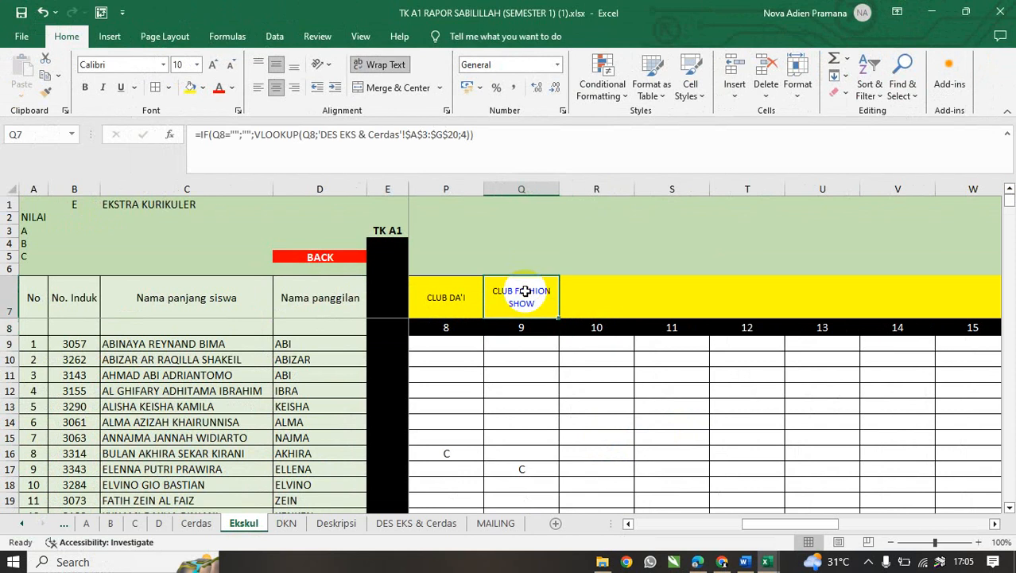
{"action": "left_click", "coordinate": [437, 137]}
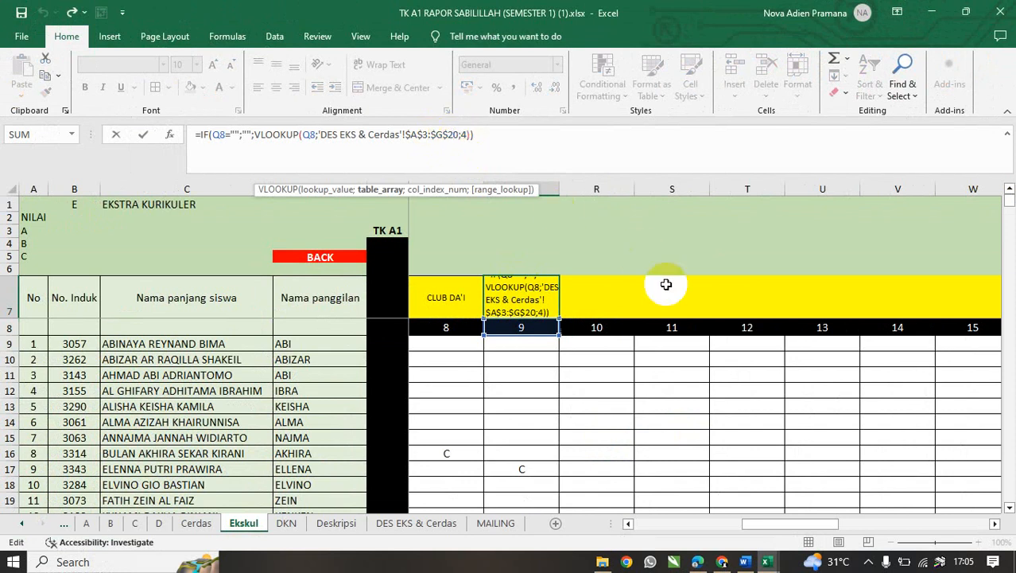
{"action": "key", "text": "Return"}
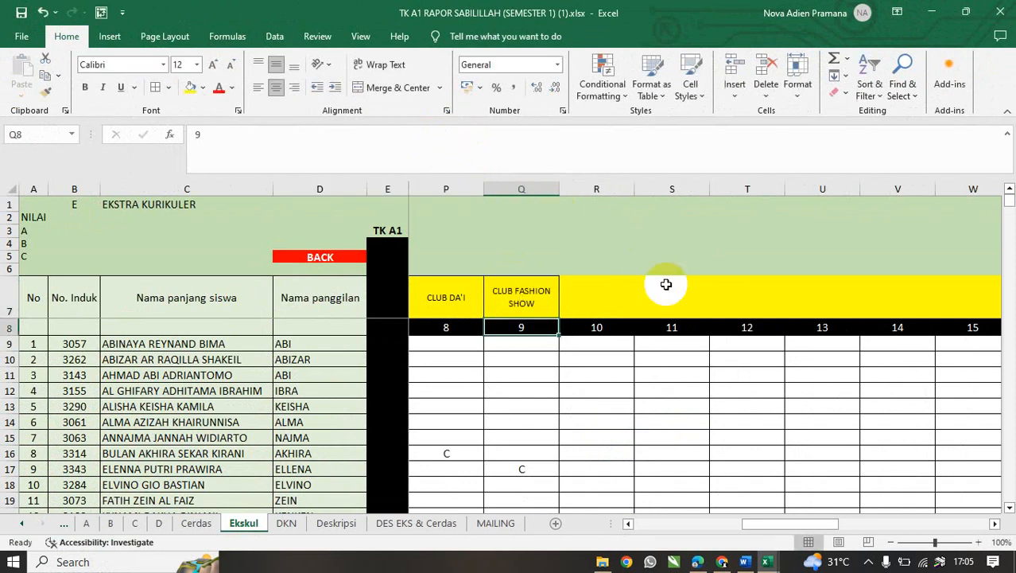
Fill the Q7 heading formula across row 7 to W7 for the new extracurricular columns.
{"action": "left_click", "coordinate": [525, 290]}
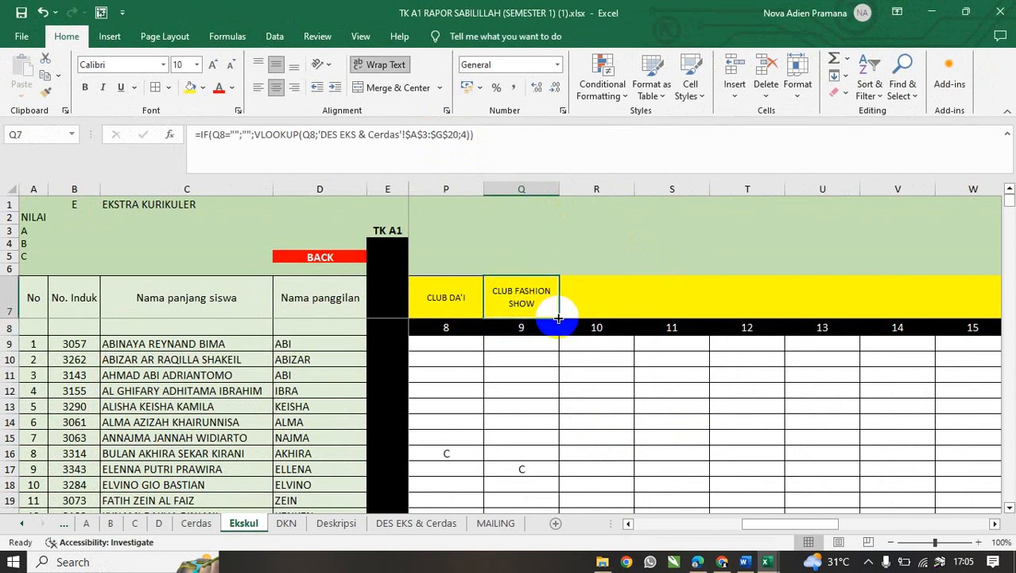
{"action": "mouse_move", "coordinate": [558, 318]}
{"action": "left_mouse_down"}
{"action": "mouse_move", "coordinate": [644, 316]}
{"action": "mouse_move", "coordinate": [574, 316]}
{"action": "mouse_move", "coordinate": [553, 302]}
{"action": "left_mouse_up"}
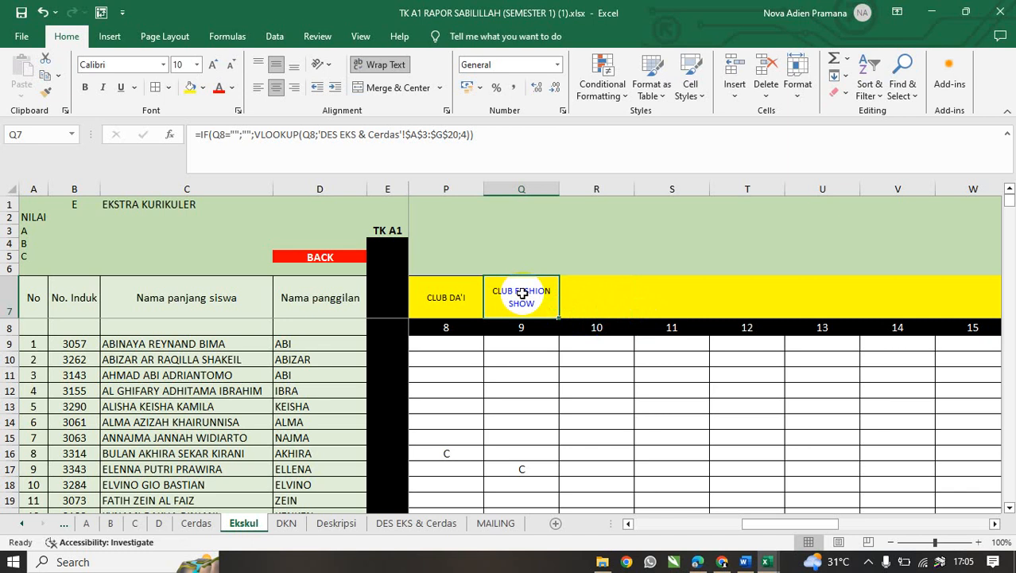
{"action": "left_click", "coordinate": [531, 269]}
{"action": "left_click", "coordinate": [515, 297]}
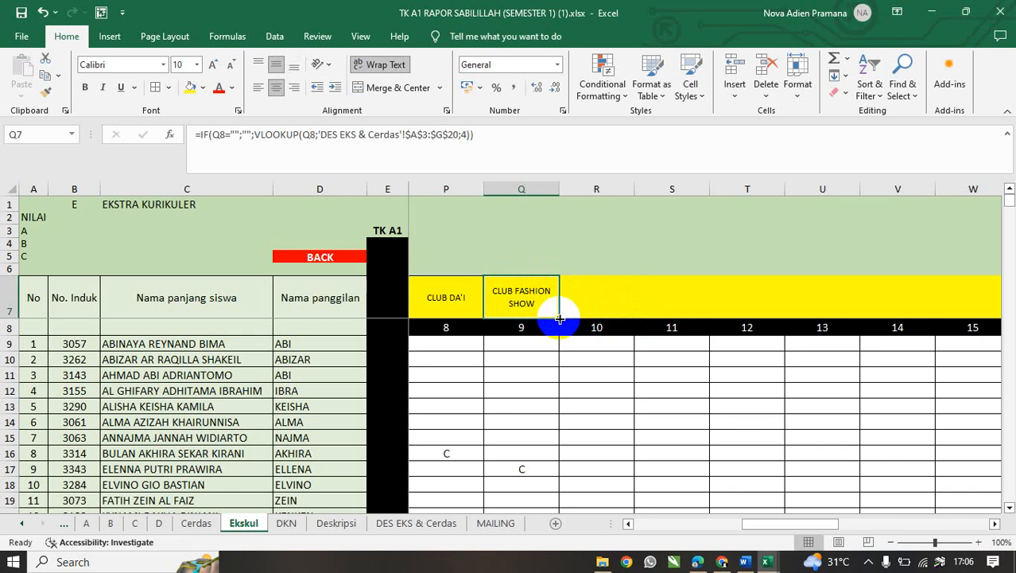
{"action": "left_click_drag", "start_coordinate": [560, 318], "coordinate": [978, 304]}
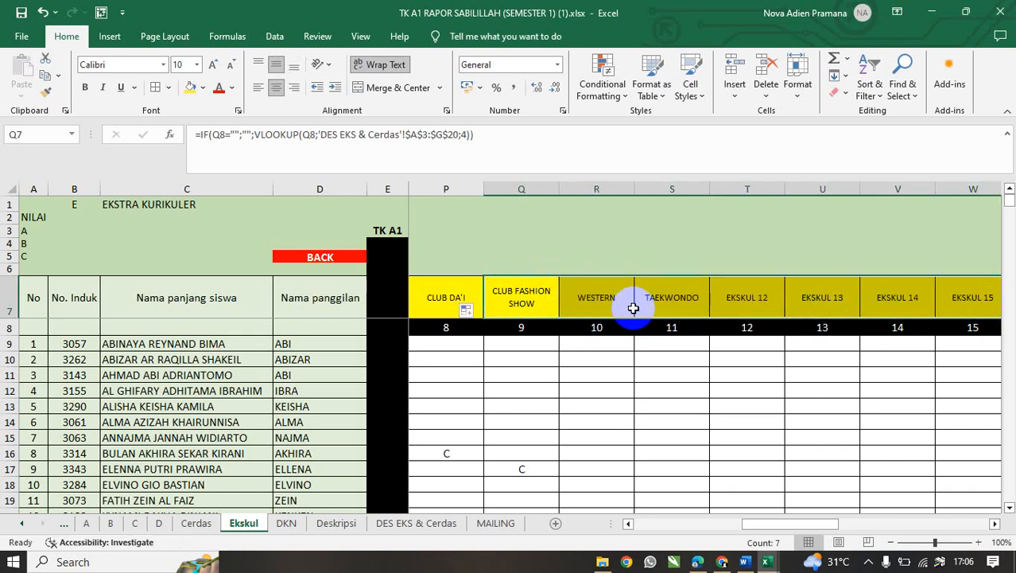
Check the heading formulas in Q7 through W7 for the Club Fashion Show, Western, Taekwondo and spare Ekskul columns.
{"action": "left_click", "coordinate": [529, 307]}
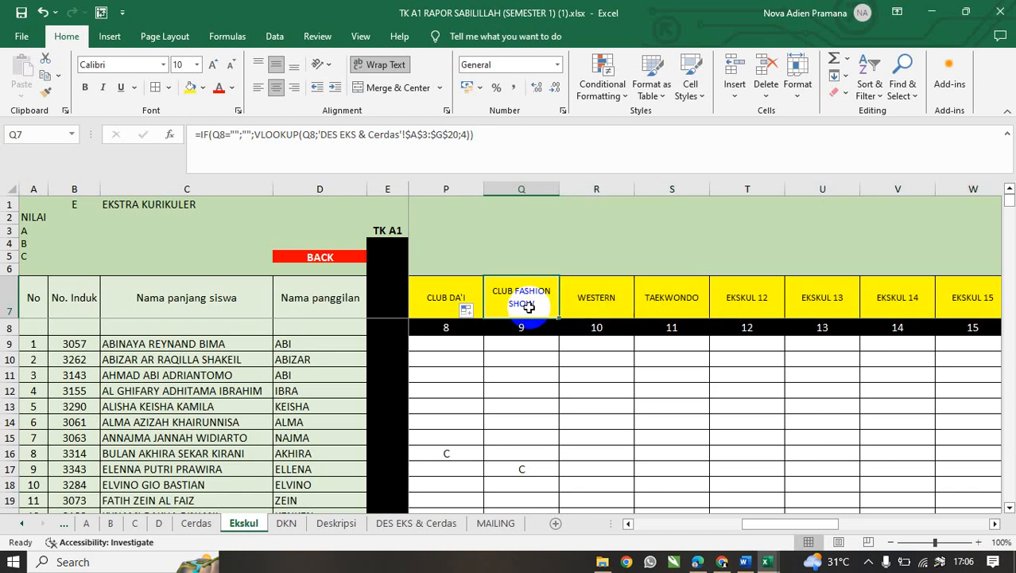
{"action": "left_click", "coordinate": [590, 308]}
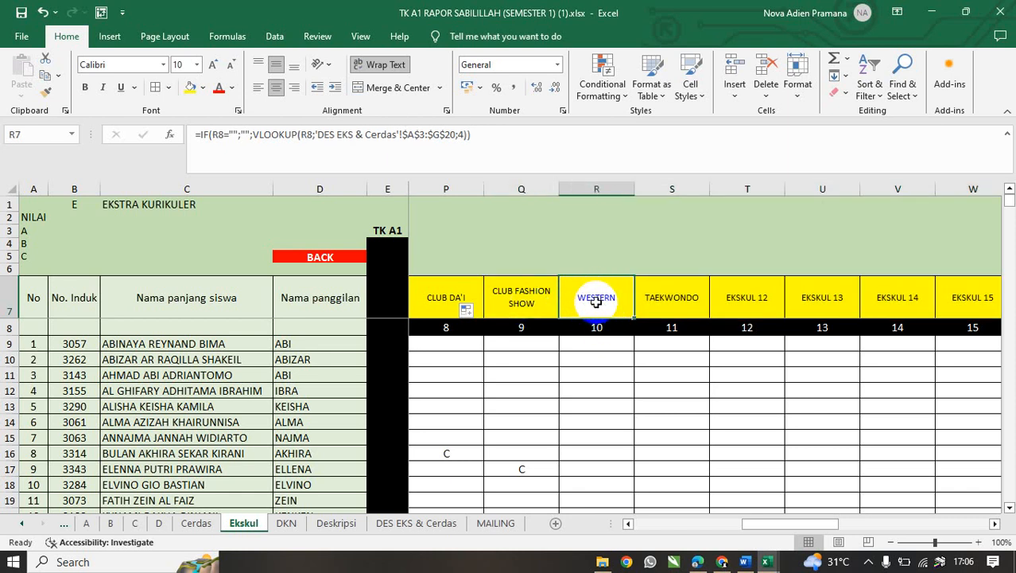
{"action": "left_click", "coordinate": [662, 300]}
{"action": "left_click", "coordinate": [737, 301]}
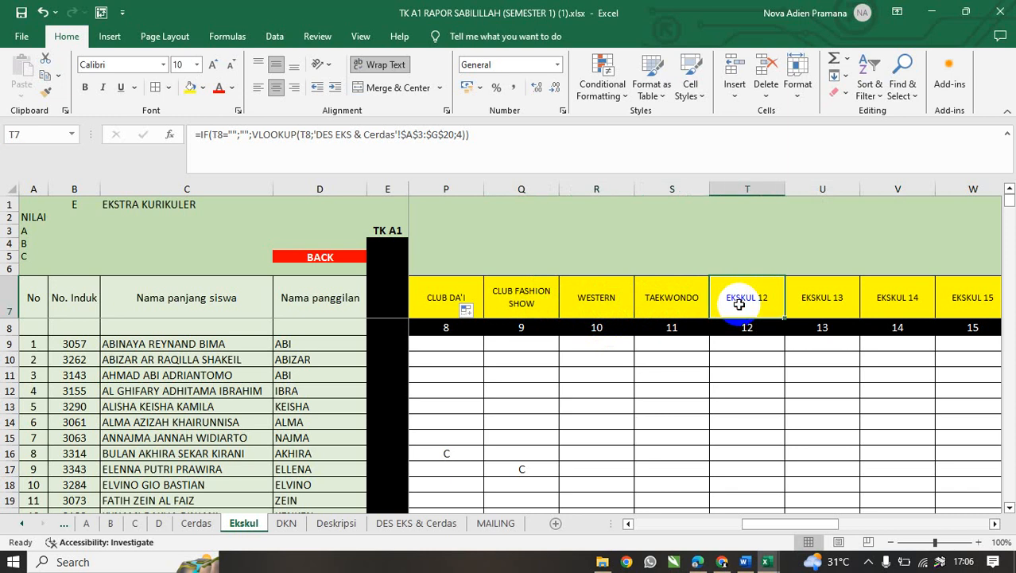
{"action": "left_click", "coordinate": [815, 304]}
{"action": "left_click", "coordinate": [890, 304]}
{"action": "left_click", "coordinate": [942, 308]}
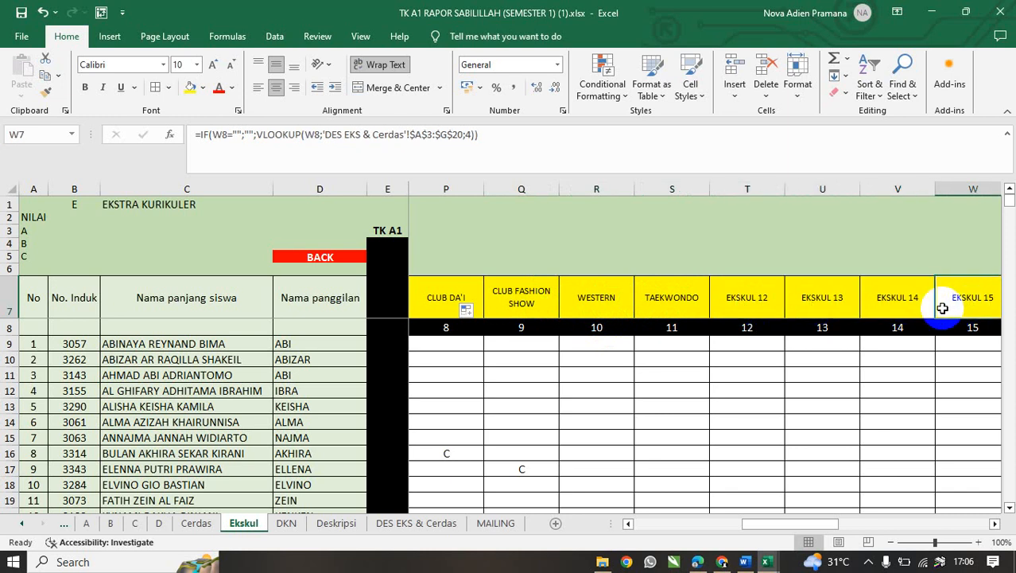
Clear the heading formulas from R7:W7 on the Ekskul sheet.
{"action": "left_click", "coordinate": [613, 308]}
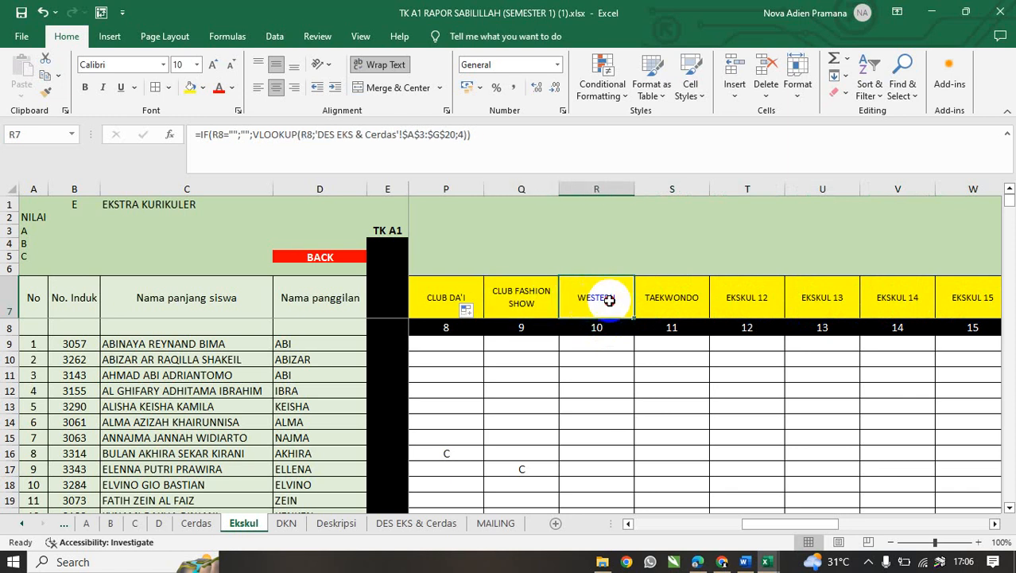
{"action": "left_click_drag", "start_coordinate": [608, 298], "coordinate": [945, 302]}
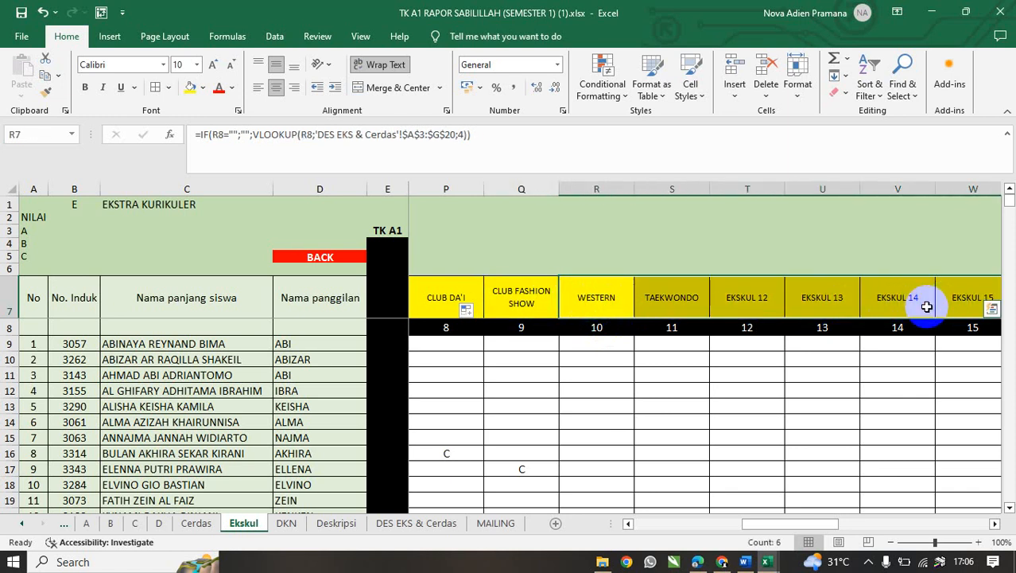
{"action": "key", "text": "Delete"}
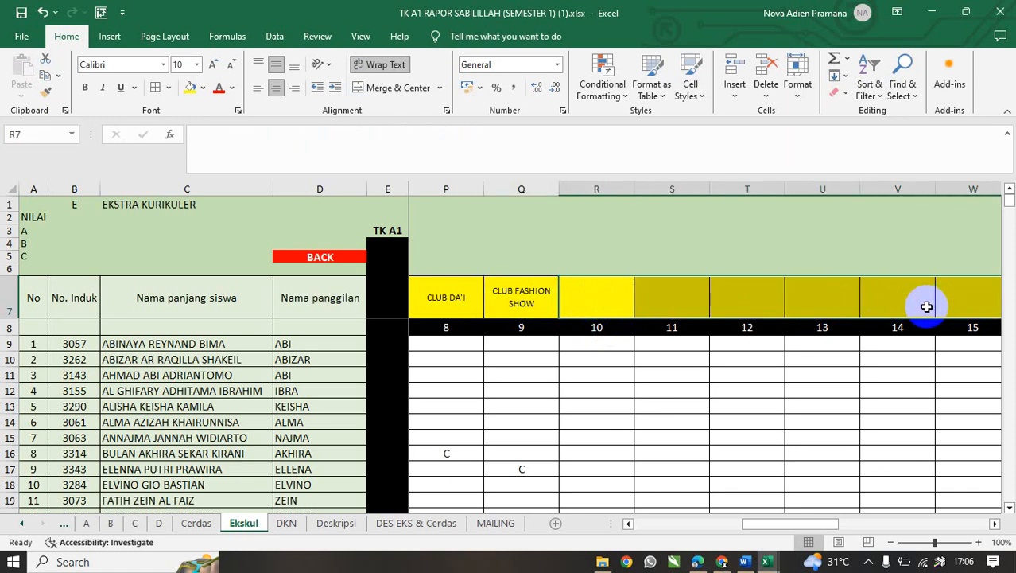
Copy the CLUB FASHION SHOW heading formula from Q7 and paste it into R7:W7.
{"action": "left_click", "coordinate": [524, 294]}
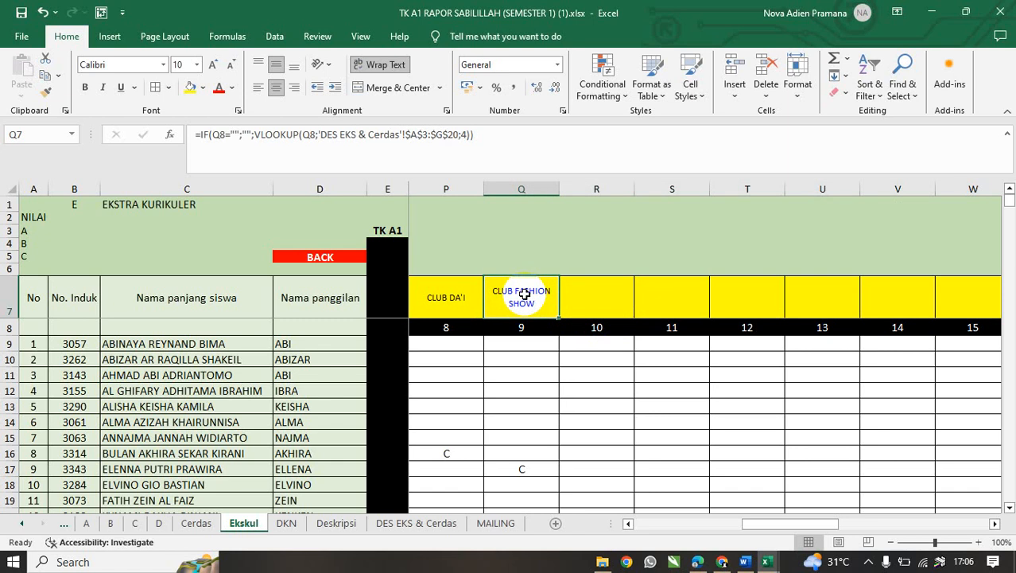
{"action": "key", "text": "ctrl+c"}
{"action": "left_click", "coordinate": [594, 291]}
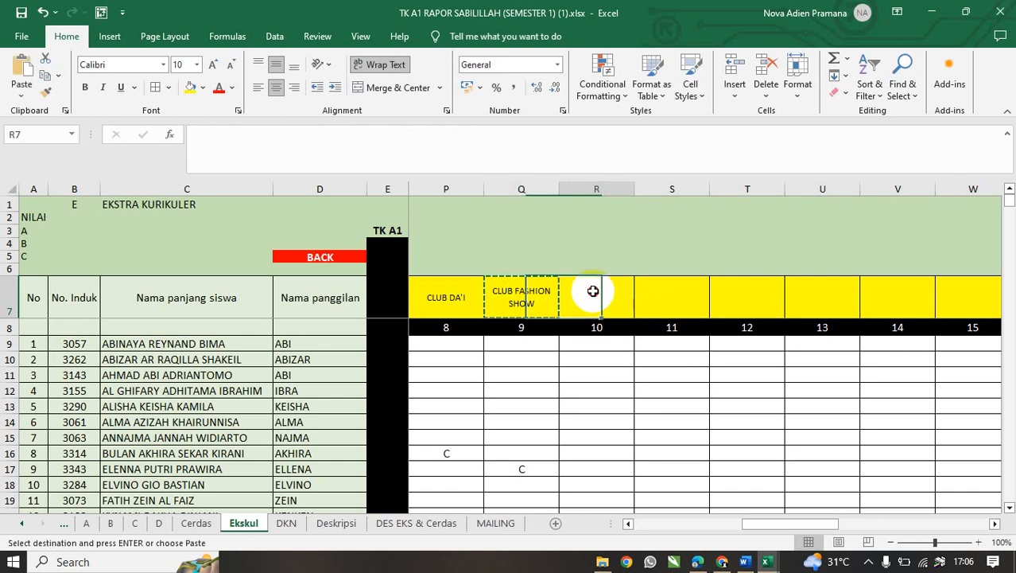
{"action": "left_click_drag", "start_coordinate": [593, 291], "coordinate": [949, 286]}
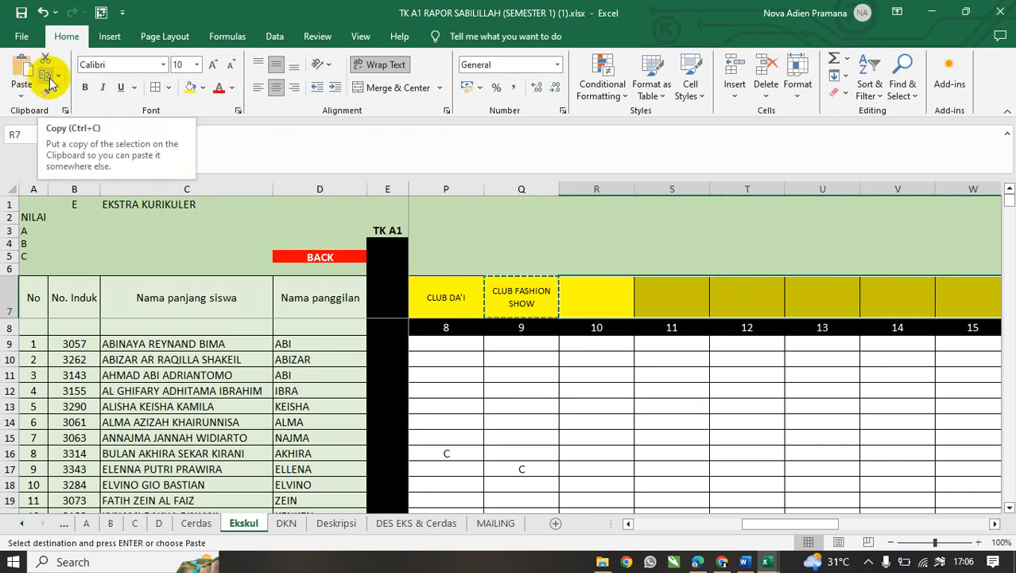
{"action": "left_click", "coordinate": [18, 72]}
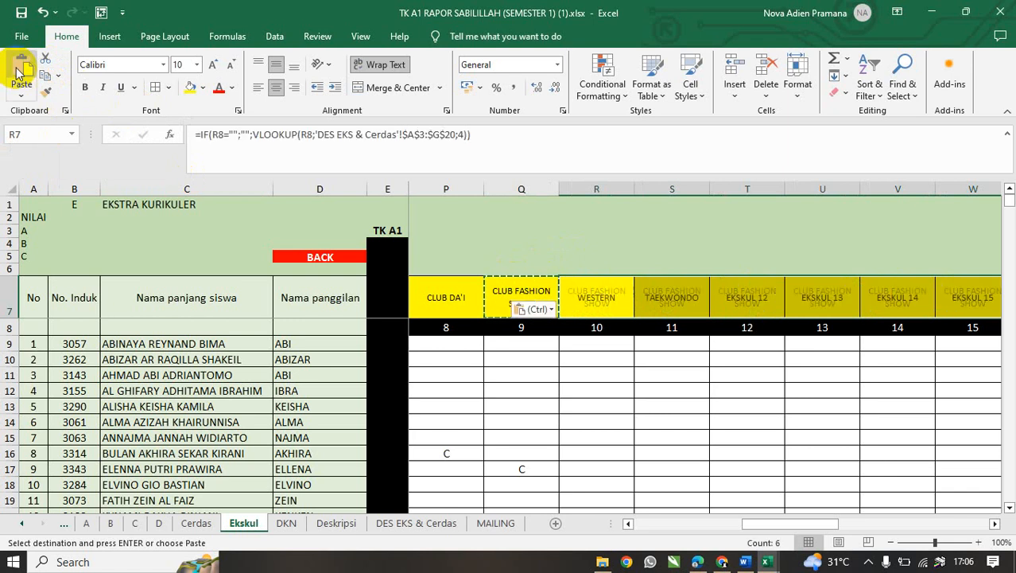
Examine the pasted heading formulas in R7:U7 and compare them with the source formula in Q7.
{"action": "left_click", "coordinate": [701, 297]}
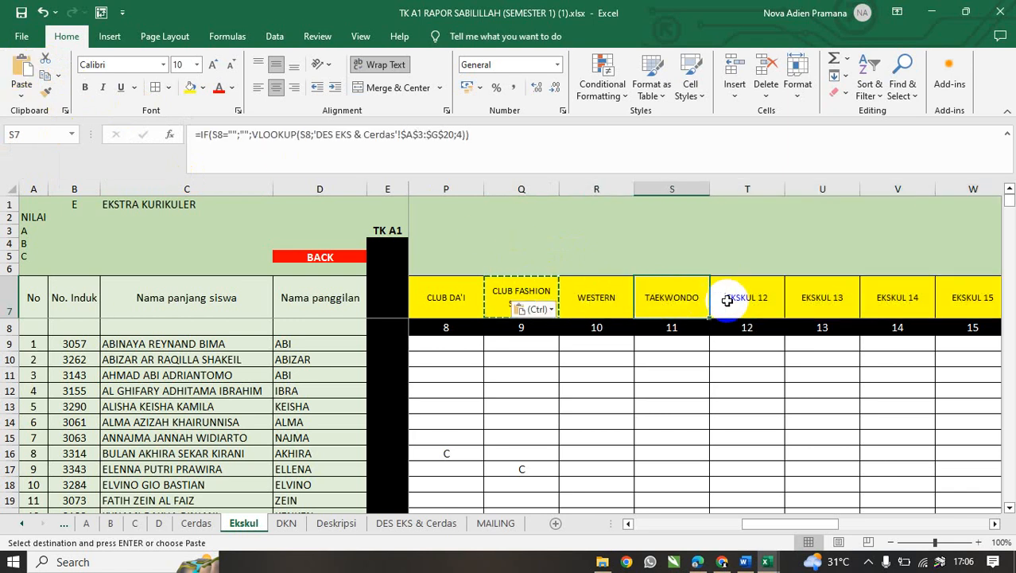
{"action": "left_click", "coordinate": [729, 299]}
{"action": "left_click", "coordinate": [821, 298]}
{"action": "left_click", "coordinate": [612, 297]}
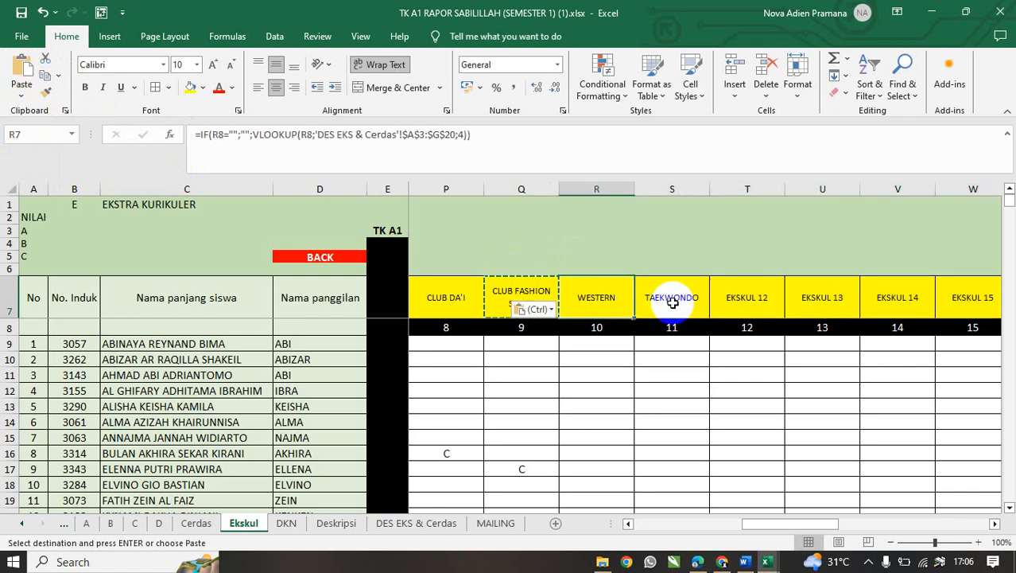
{"action": "left_click", "coordinate": [672, 303]}
{"action": "left_click", "coordinate": [744, 302]}
{"action": "left_click", "coordinate": [588, 294]}
{"action": "left_click", "coordinate": [677, 296]}
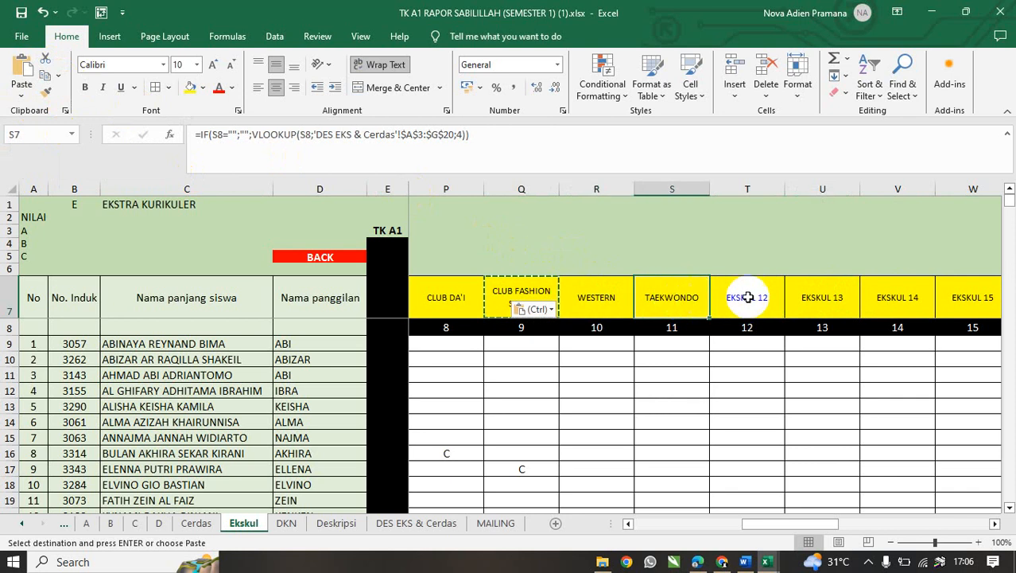
{"action": "left_click", "coordinate": [748, 297]}
{"action": "left_click", "coordinate": [803, 300]}
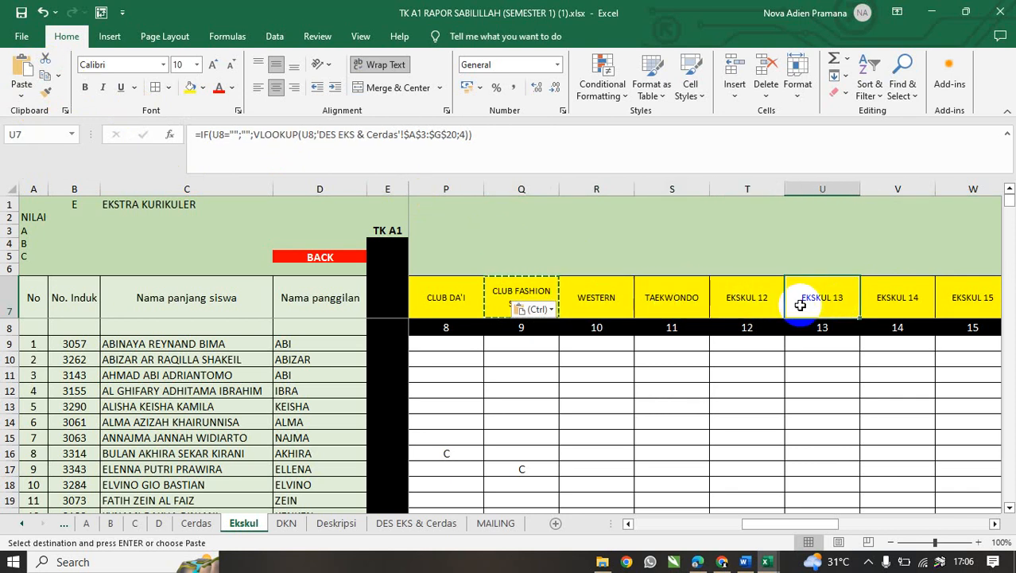
{"action": "double_click", "coordinate": [519, 291]}
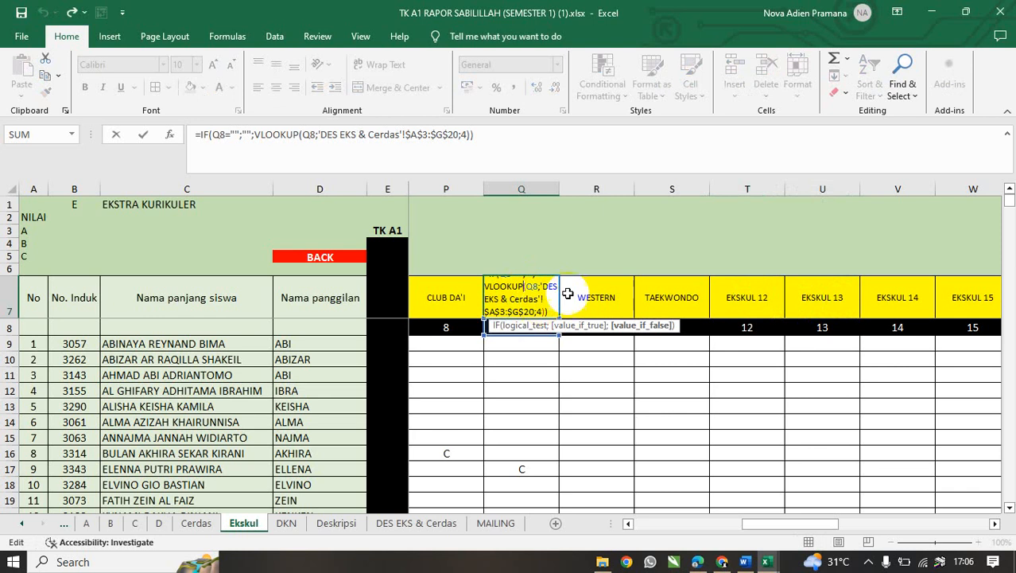
{"action": "left_click", "coordinate": [568, 294]}
Paste the Q7 heading formula once more over the Western through EKSKUL 15 headings in R7:W7.
{"action": "left_click", "coordinate": [519, 292]}
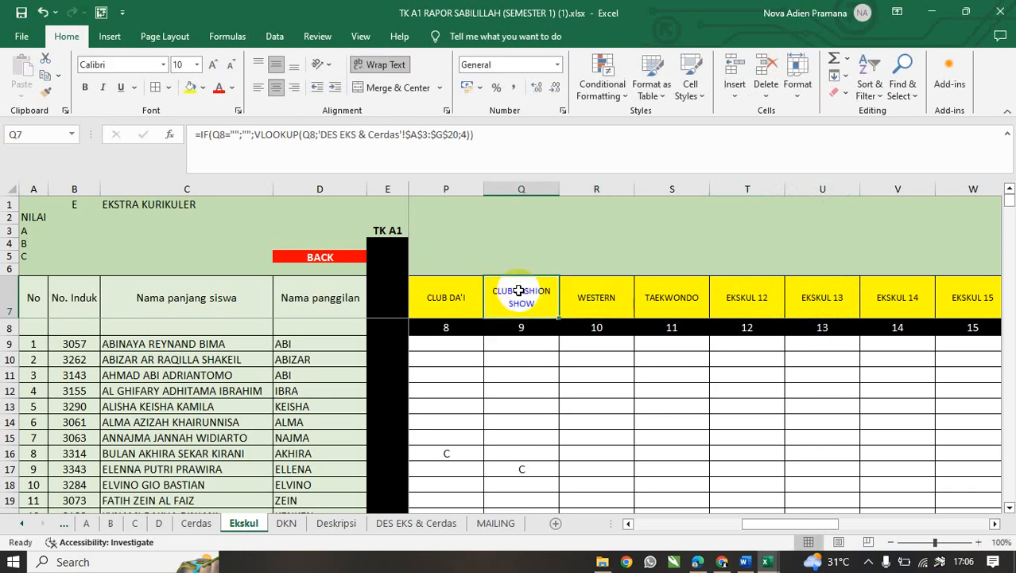
{"action": "key", "text": "ctrl+c"}
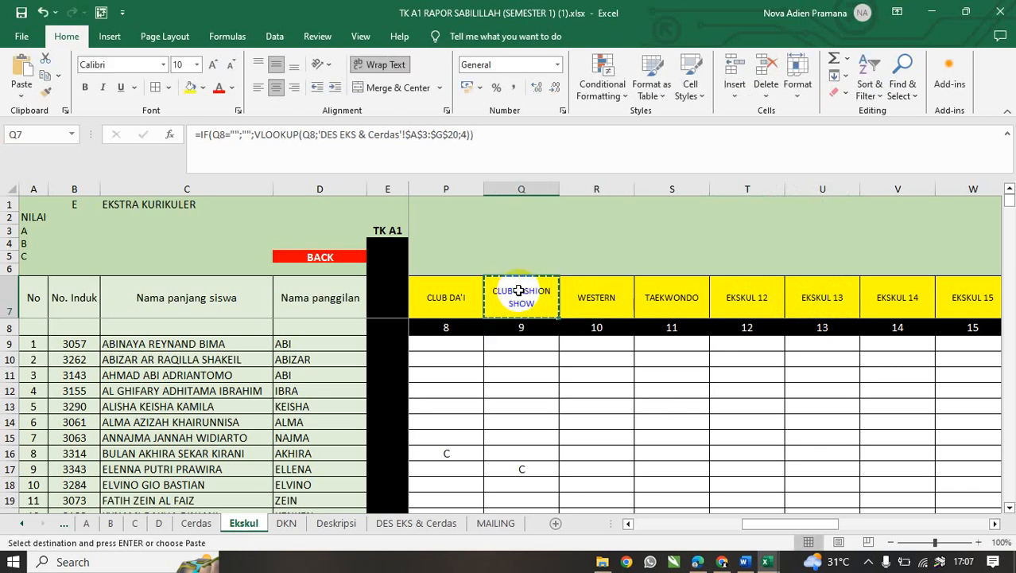
{"action": "left_click_drag", "start_coordinate": [616, 296], "coordinate": [950, 296]}
{"action": "key", "text": "ctrl+v"}
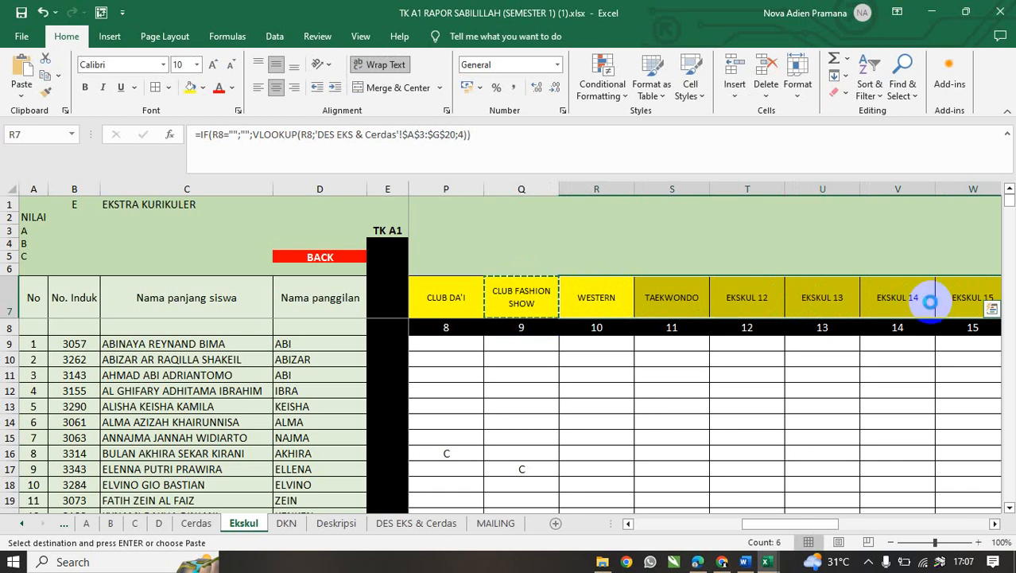
Compare the VLOOKUP table ranges in the heading formulas of P7, Q7 and R7.
{"action": "left_click", "coordinate": [598, 296]}
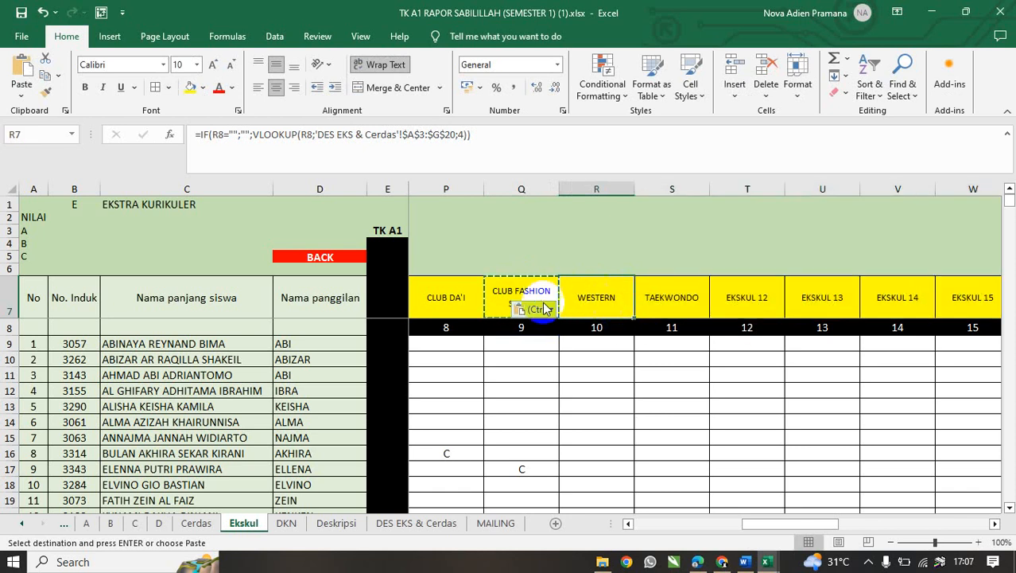
{"action": "double_click", "coordinate": [437, 291]}
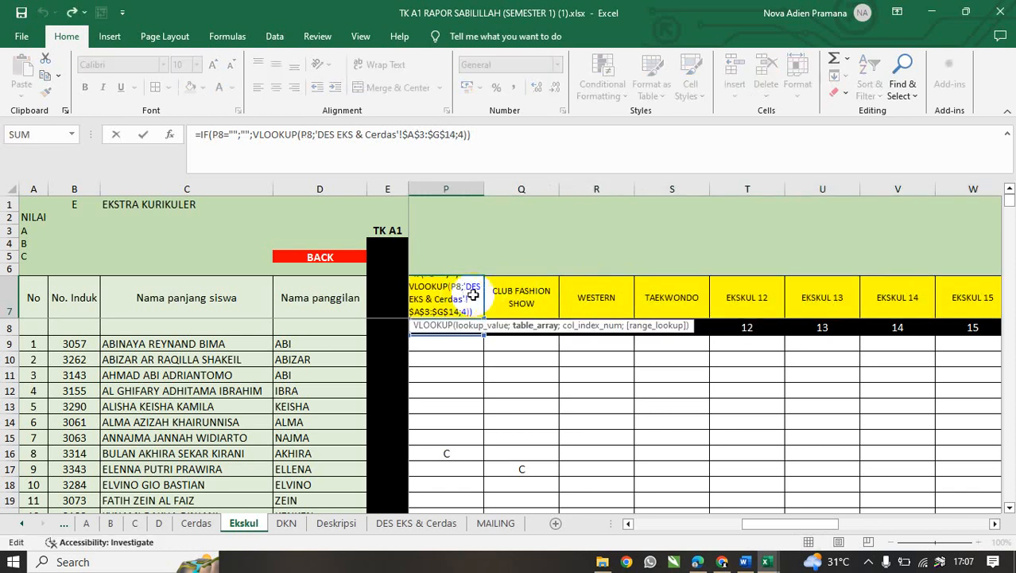
{"action": "double_click", "coordinate": [543, 294]}
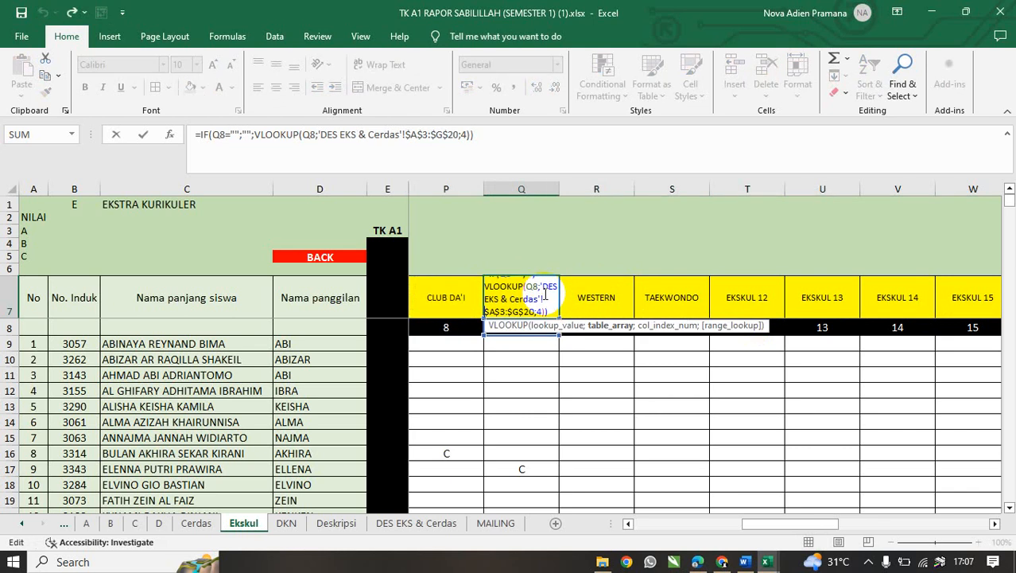
{"action": "key", "text": "Return"}
{"action": "left_click", "coordinate": [594, 292]}
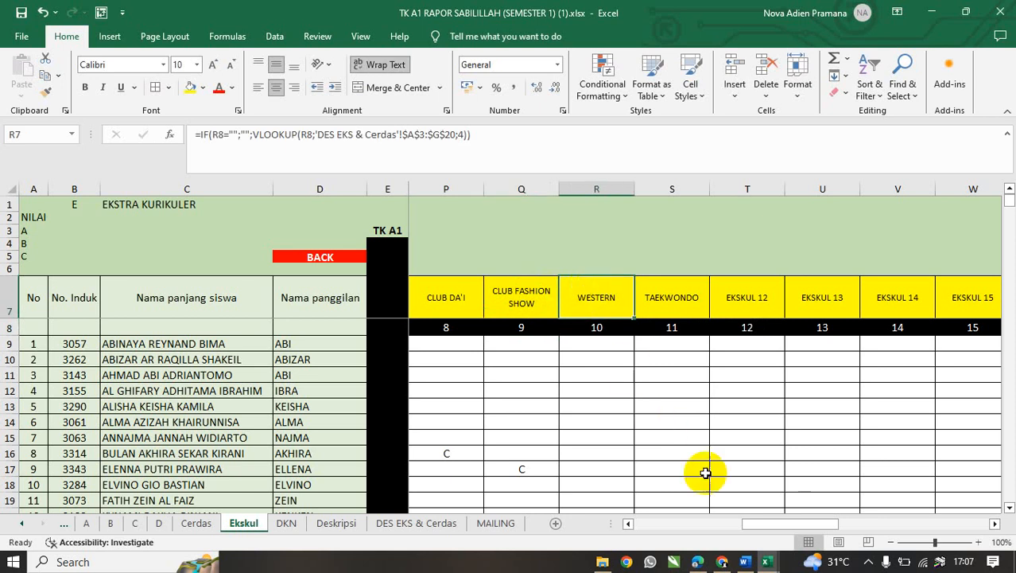
Remove the first student's Club Mewarnai grade from O9 and enter grade B under Western in R9.
{"action": "left_click_drag", "start_coordinate": [766, 532], "coordinate": [737, 515]}
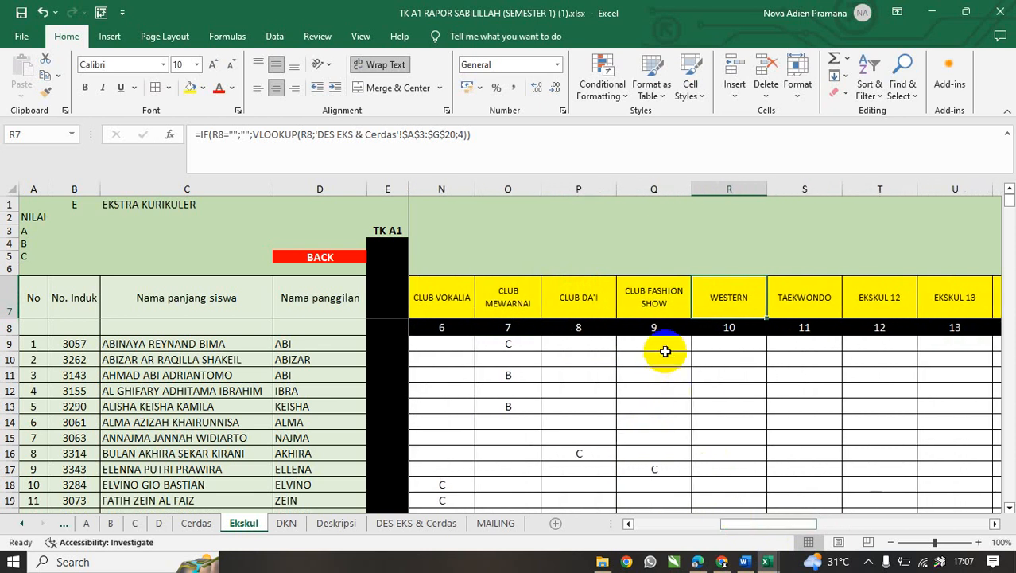
{"action": "left_click", "coordinate": [663, 348]}
{"action": "left_click", "coordinate": [519, 344]}
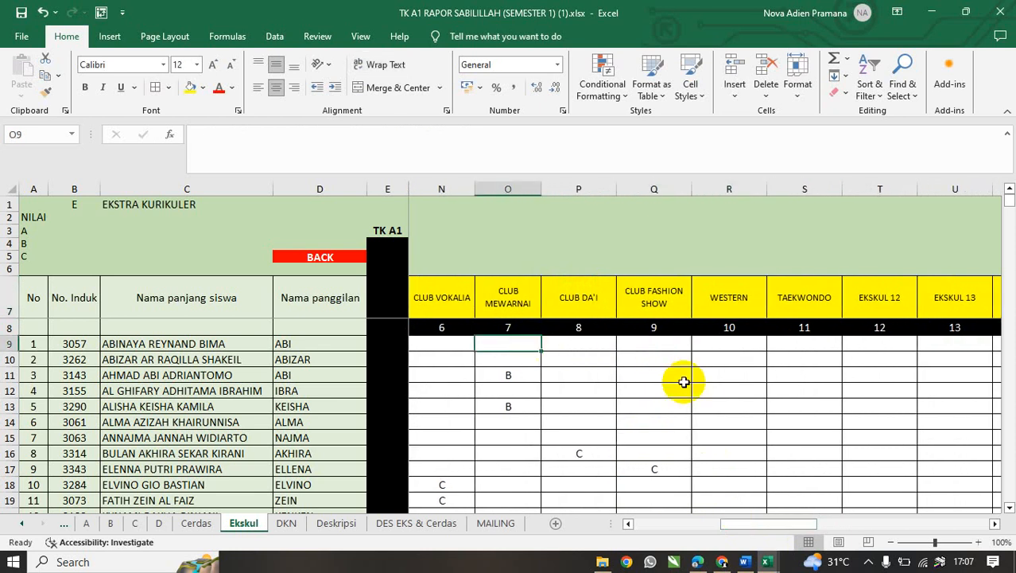
{"action": "key", "text": "Right"}
{"action": "key", "text": "Right"}
{"action": "key", "text": "Right"}
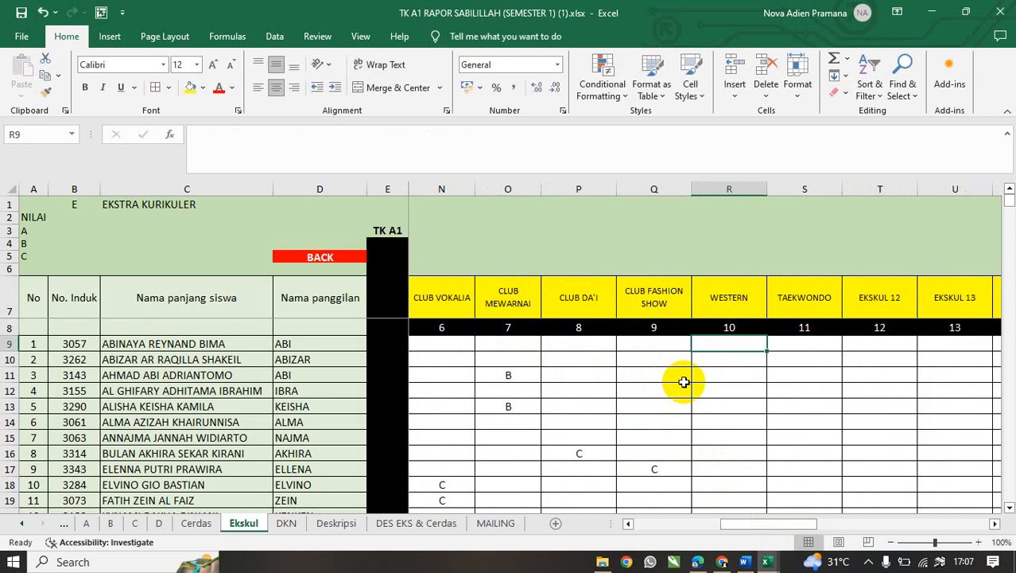
{"action": "type", "text": "B"}
{"action": "key", "text": "Right"}
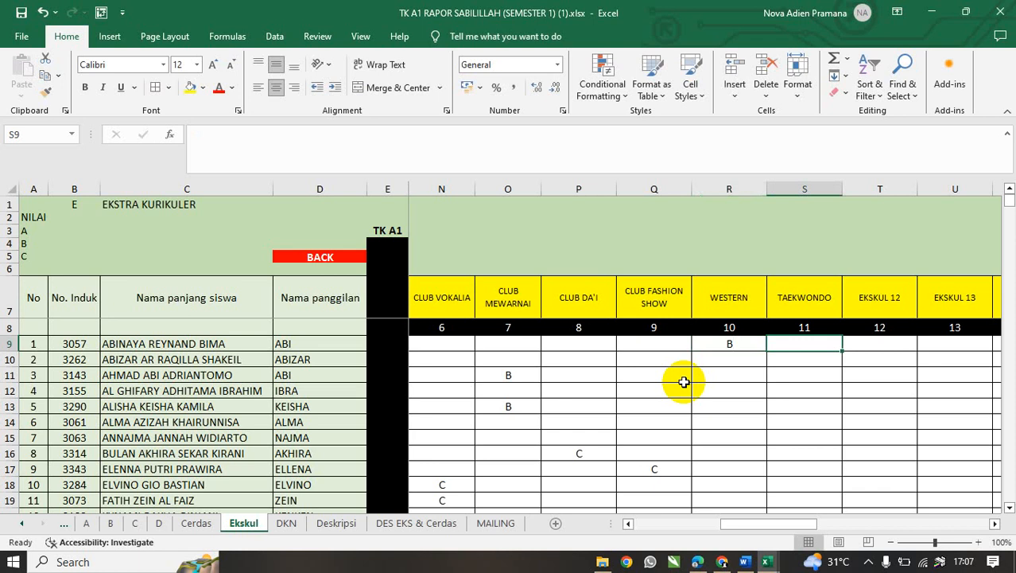
Remove the second student's Al Banjari/Memainkan alat musik grade from H10.
{"action": "key", "text": "Down"}
{"action": "key", "text": "Left"}
{"action": "key", "text": "Left"}
{"action": "key", "text": "Left"}
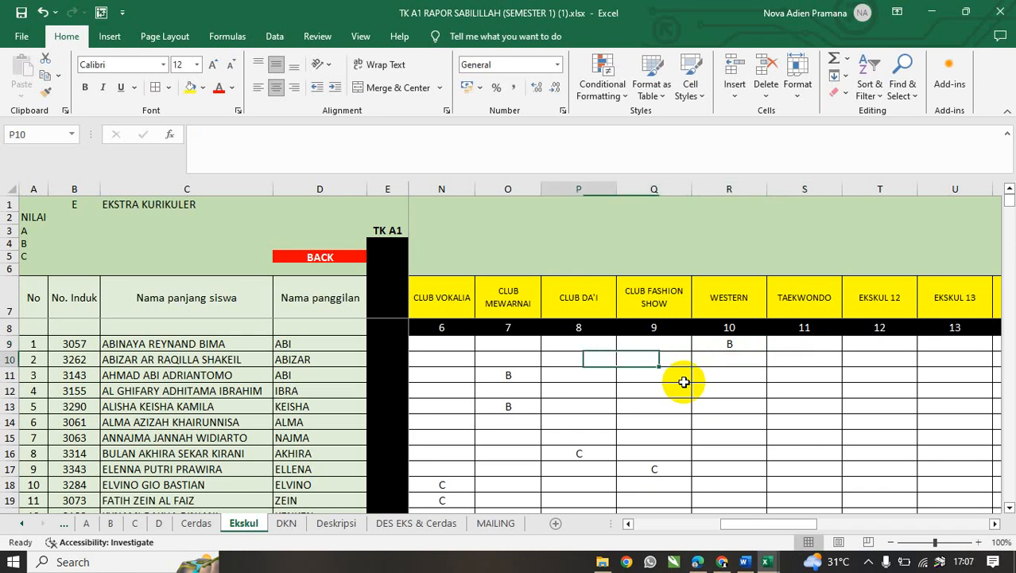
{"action": "key", "text": "ctrl+Left"}
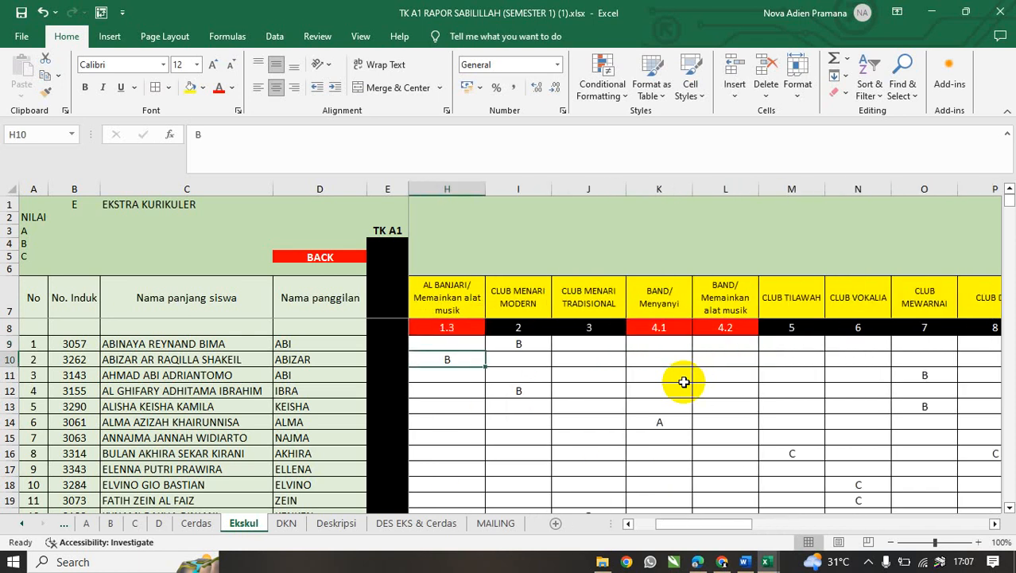
{"action": "key", "text": "Right"}
{"action": "key", "text": "Right"}
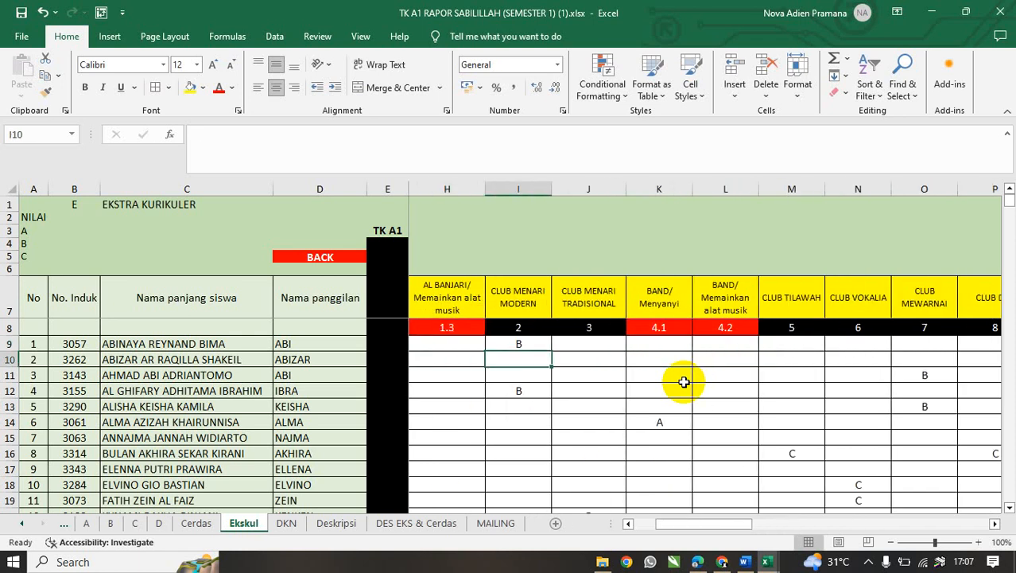
Enter grade A for the second student under Taekwondo in S10.
{"action": "key", "text": "ctrl+Right"}
{"action": "key", "text": "Left"}
{"action": "key", "text": "Left"}
{"action": "key", "text": "Left"}
{"action": "key", "text": "Left"}
{"action": "key", "text": "Left"}
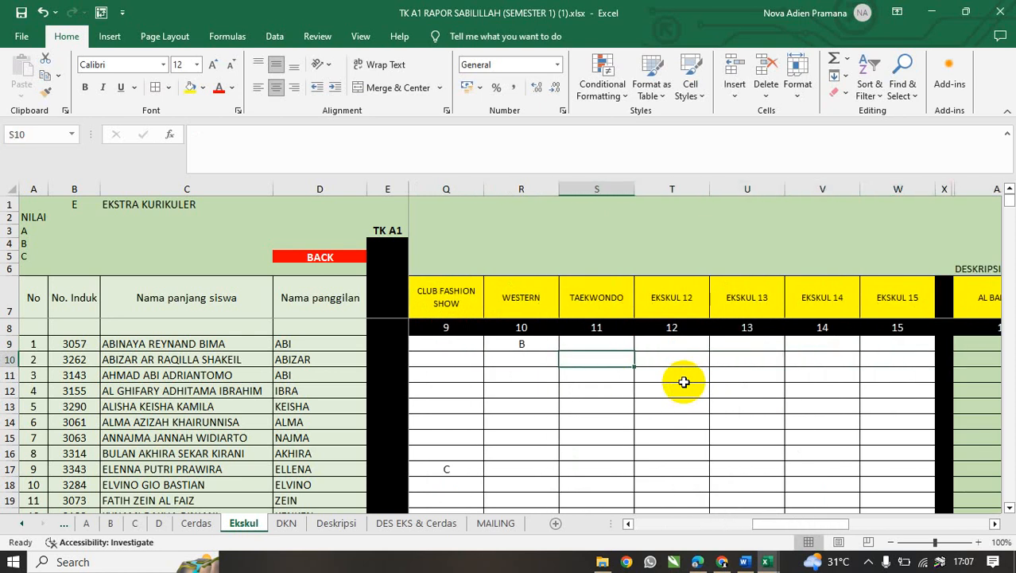
{"action": "type", "text": "A"}
{"action": "key", "text": "ctrl+Return"}
{"action": "key", "text": "Right"}
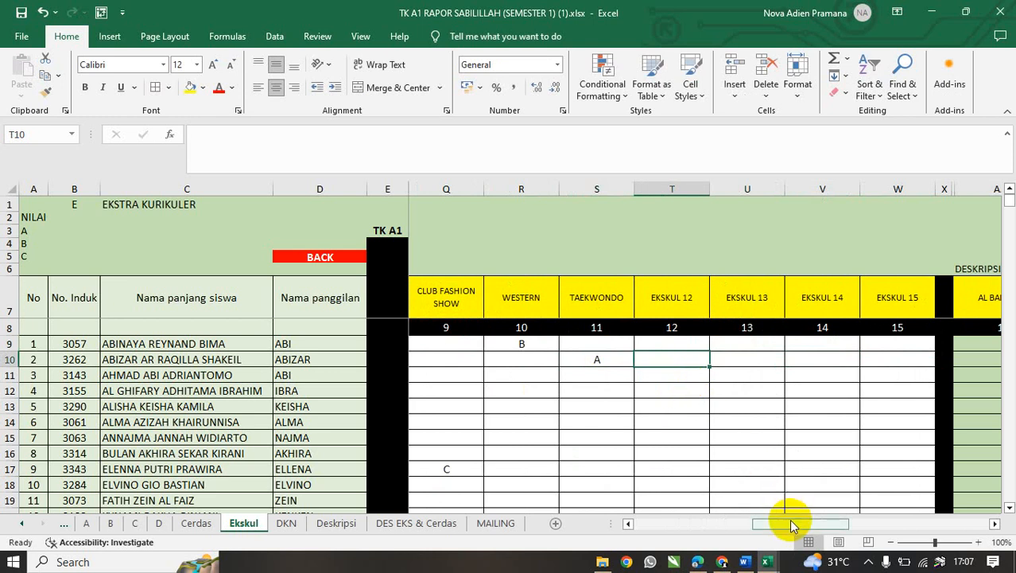
Insert six blank columns at AL on the Ekskul sheet, directly after the Club Fashion Show description column.
{"action": "left_click_drag", "start_coordinate": [791, 525], "coordinate": [965, 520]}
{"action": "left_click", "coordinate": [845, 295]}
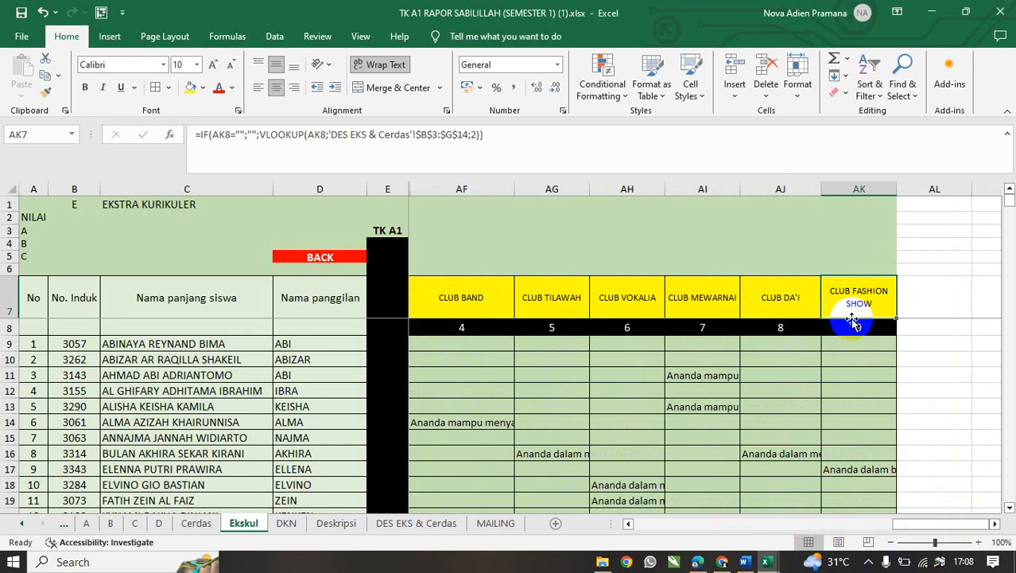
{"action": "left_click", "coordinate": [994, 523]}
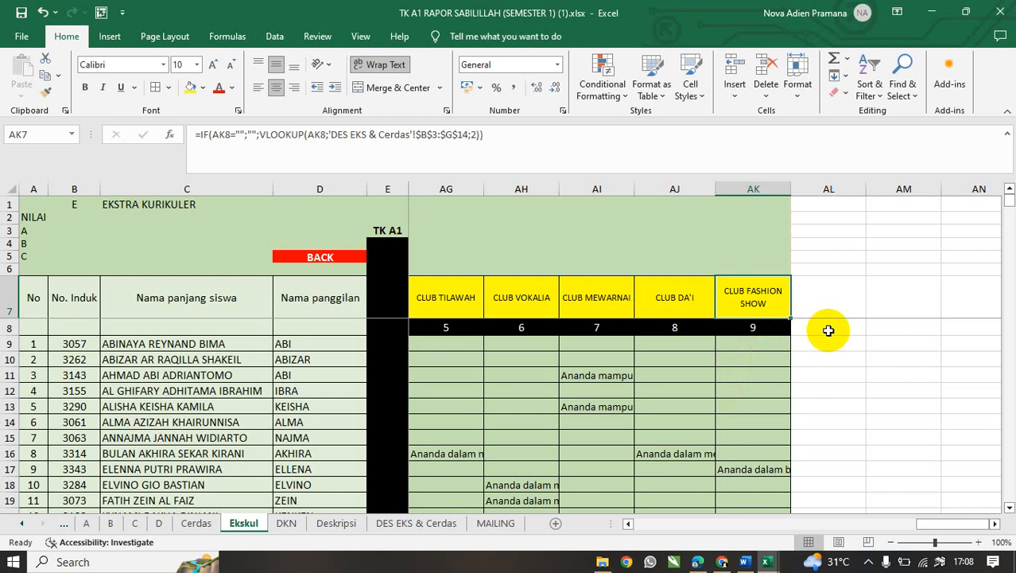
{"action": "left_click", "coordinate": [807, 188]}
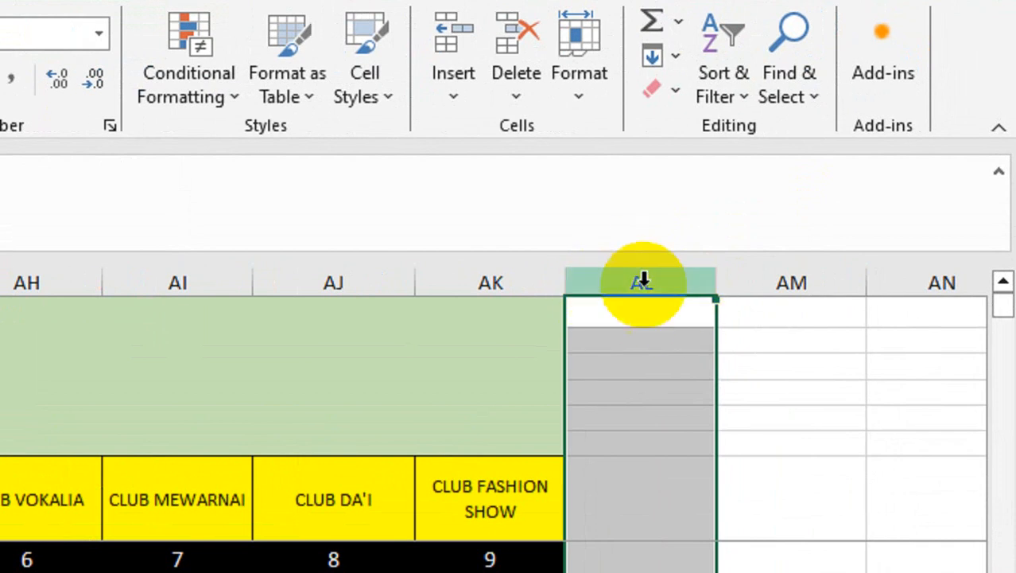
{"action": "left_click", "coordinate": [628, 359]}
{"action": "left_click", "coordinate": [628, 422]}
{"action": "left_click", "coordinate": [648, 349]}
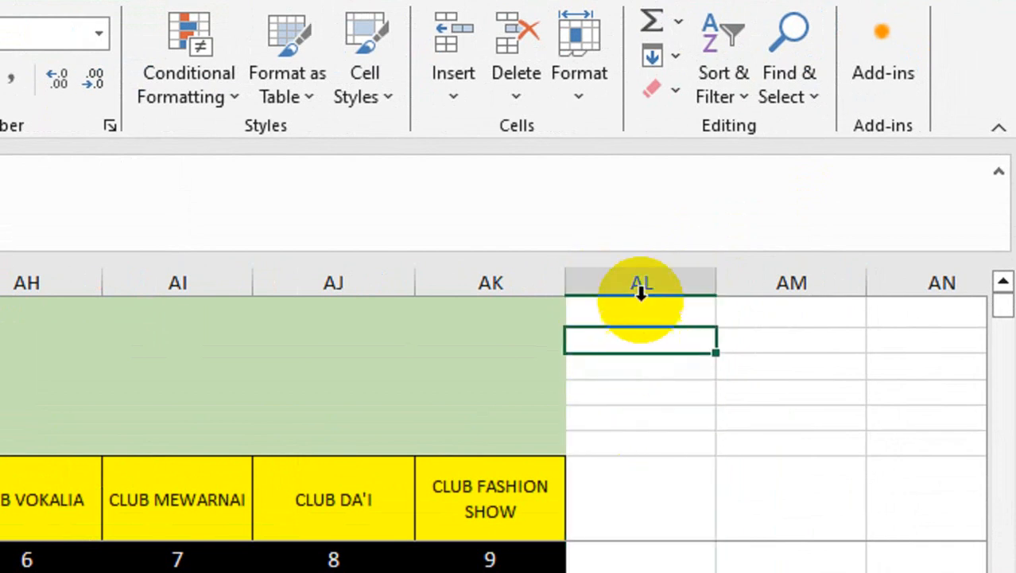
{"action": "left_click", "coordinate": [642, 287]}
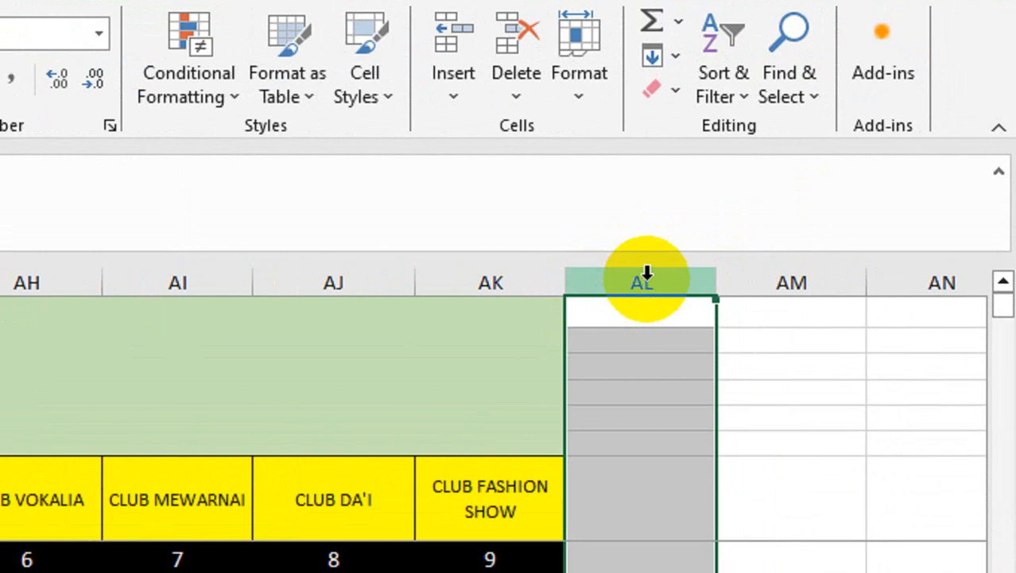
{"action": "right_click", "coordinate": [647, 277]}
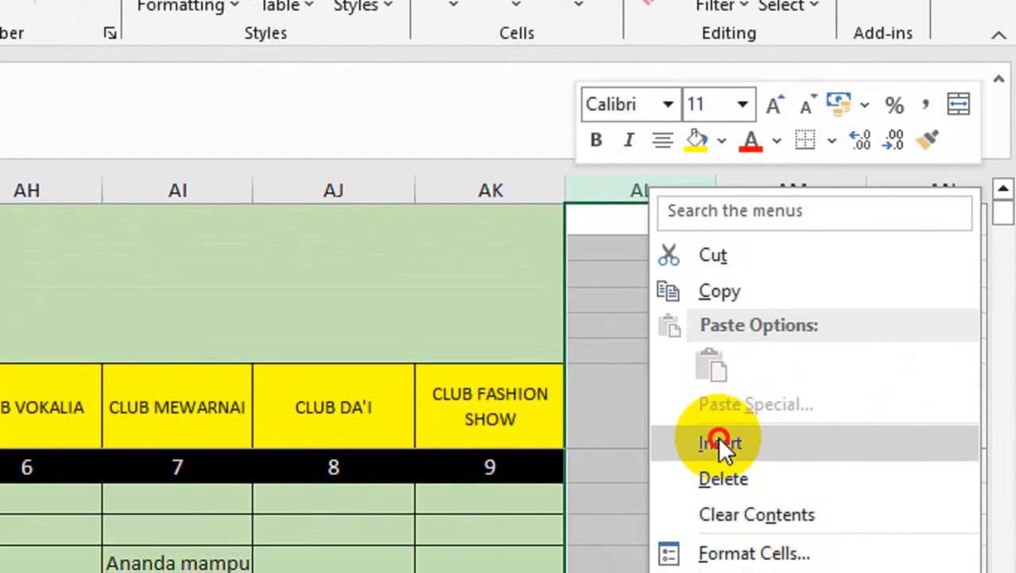
{"action": "left_click", "coordinate": [718, 435]}
{"action": "right_click", "coordinate": [651, 189]}
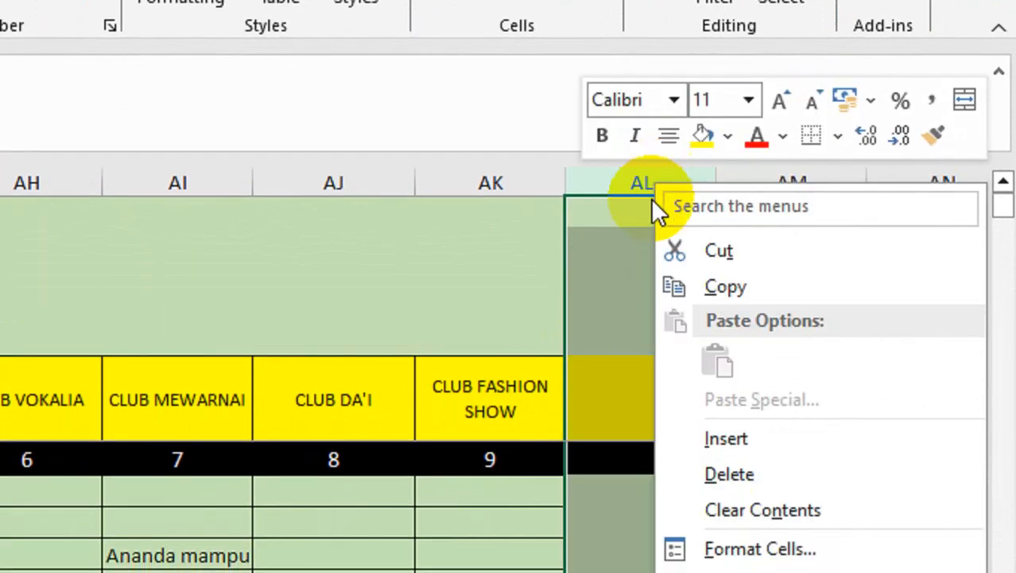
{"action": "left_click", "coordinate": [730, 436]}
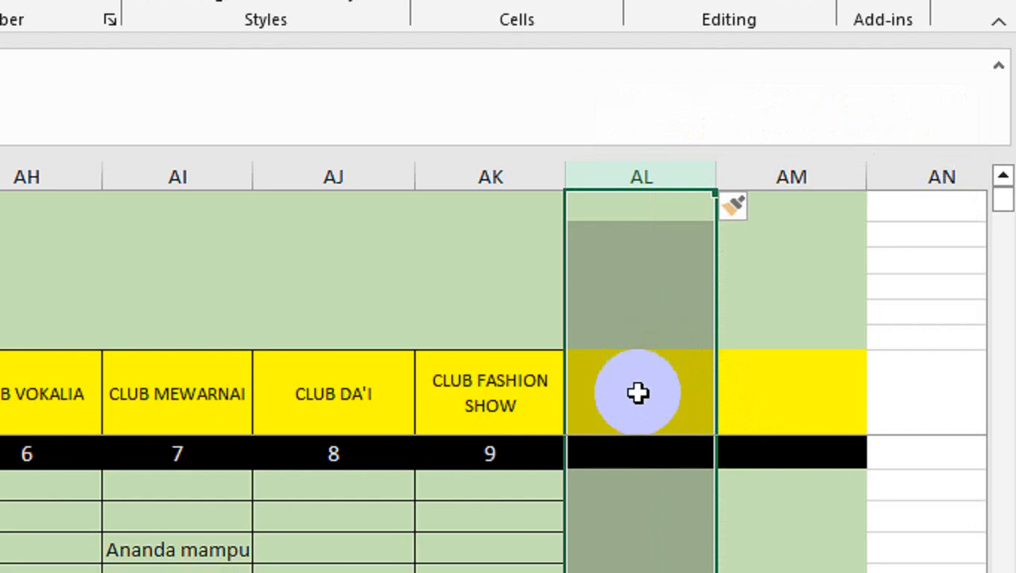
{"action": "right_click", "coordinate": [645, 175]}
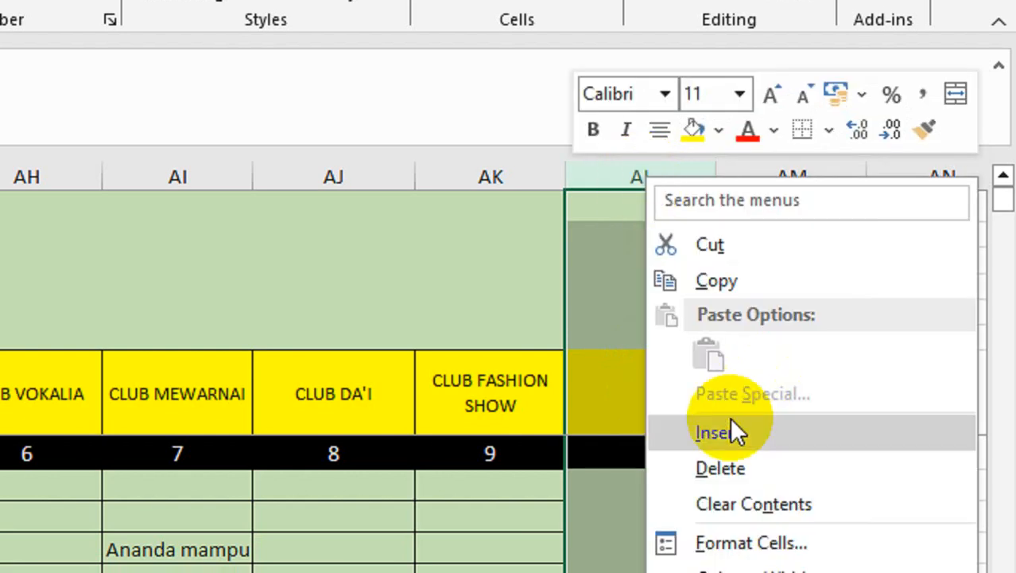
{"action": "left_click", "coordinate": [730, 432]}
{"action": "right_click", "coordinate": [613, 191]}
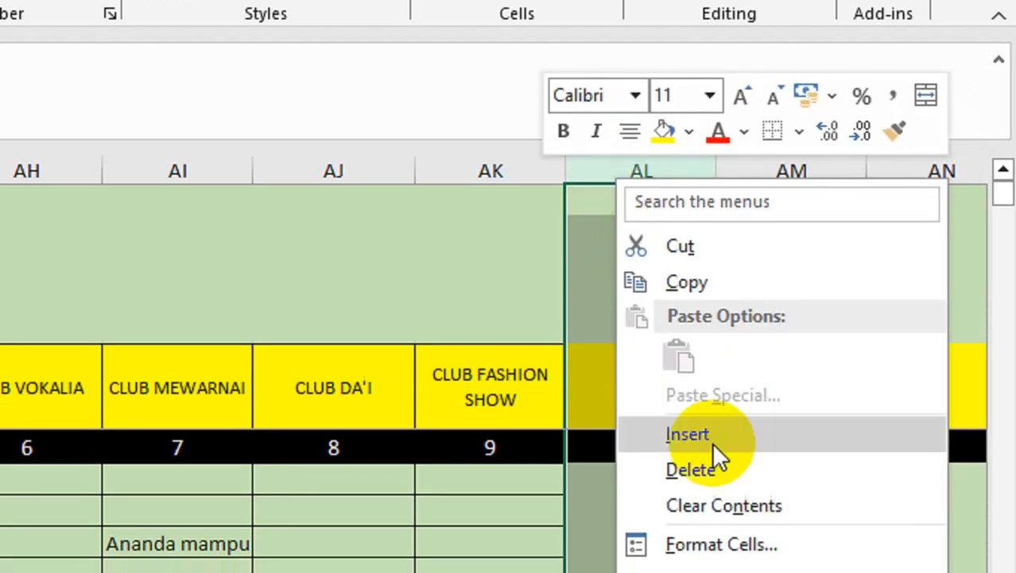
{"action": "left_click", "coordinate": [711, 437]}
{"action": "right_click", "coordinate": [633, 176]}
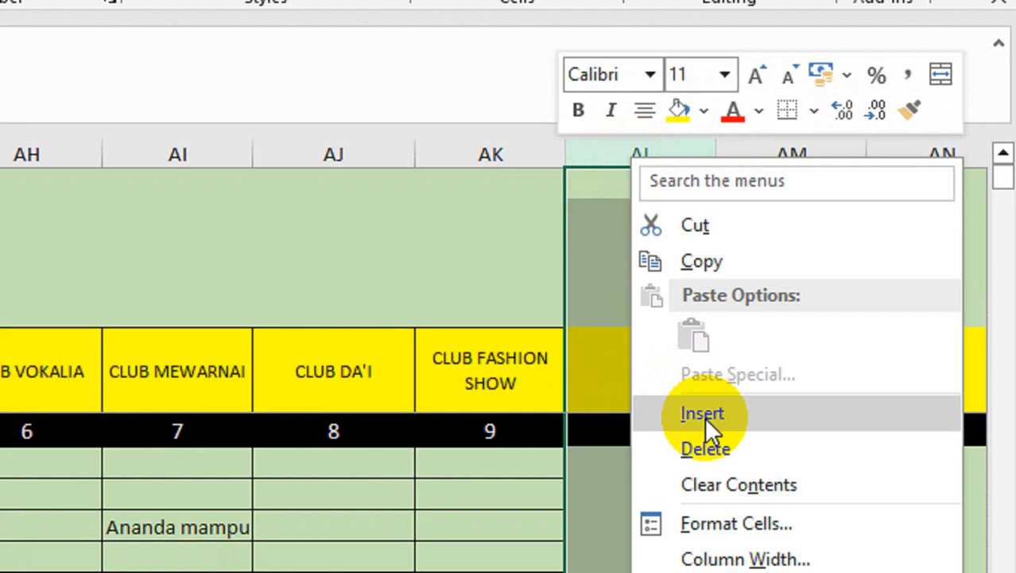
{"action": "left_click", "coordinate": [704, 417]}
{"action": "right_click", "coordinate": [633, 155]}
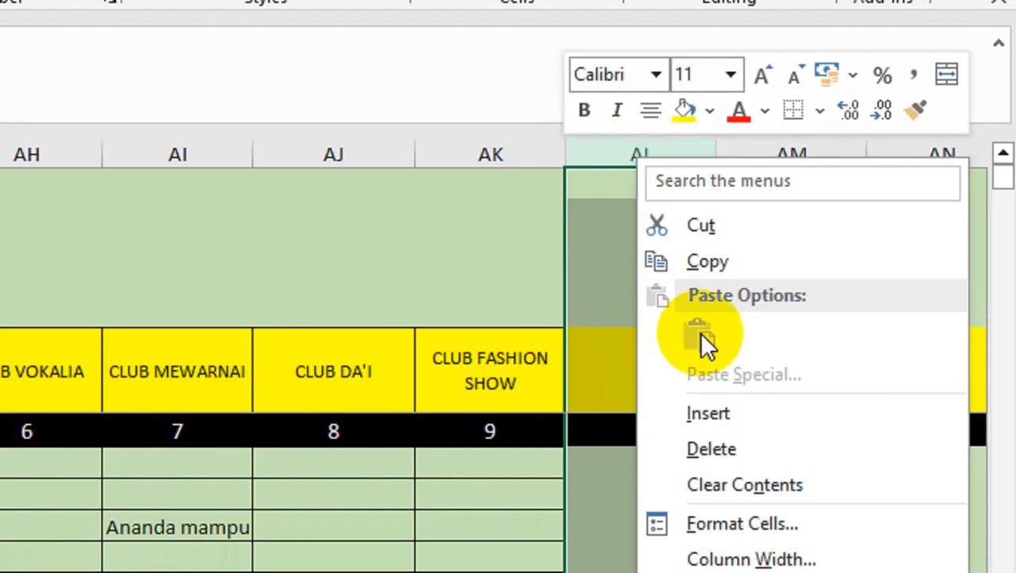
{"action": "left_click", "coordinate": [735, 409]}
{"action": "left_click", "coordinate": [590, 388]}
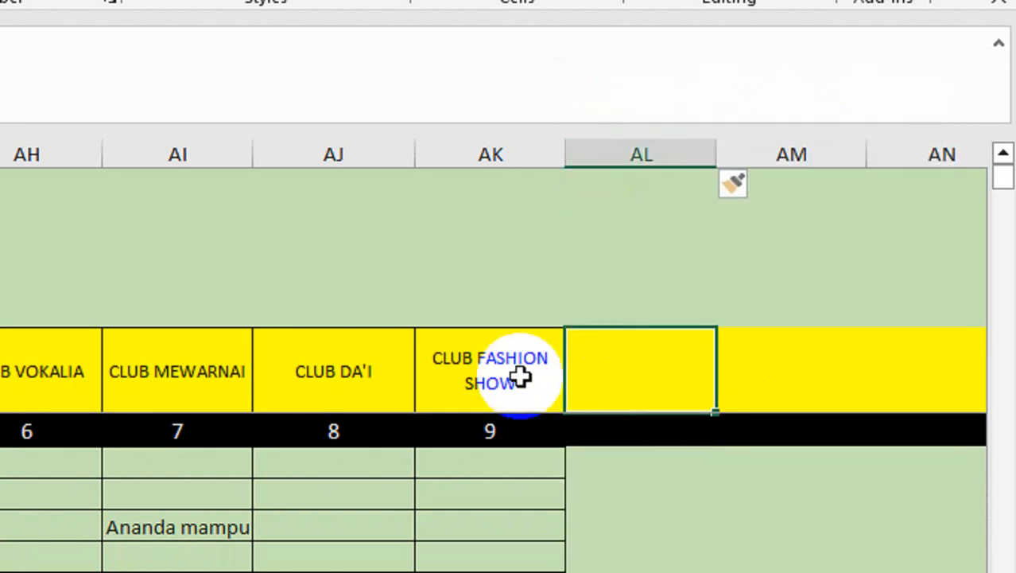
Extend the VLOOKUP table range in the Club Fashion Show heading formula AK7 to $B$3:$G$20.
{"action": "left_click", "coordinate": [487, 384]}
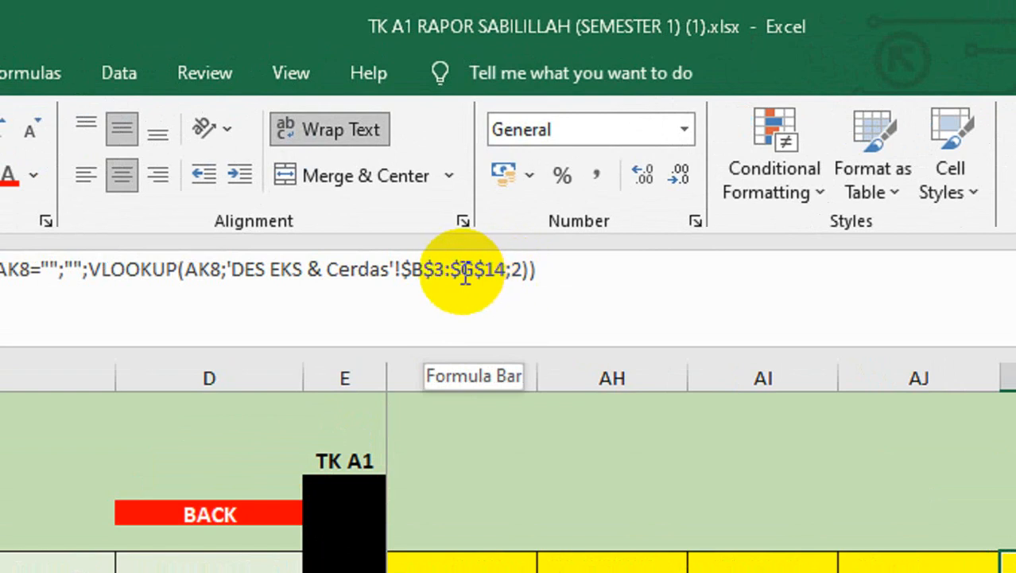
{"action": "left_click_drag", "start_coordinate": [486, 274], "coordinate": [509, 273]}
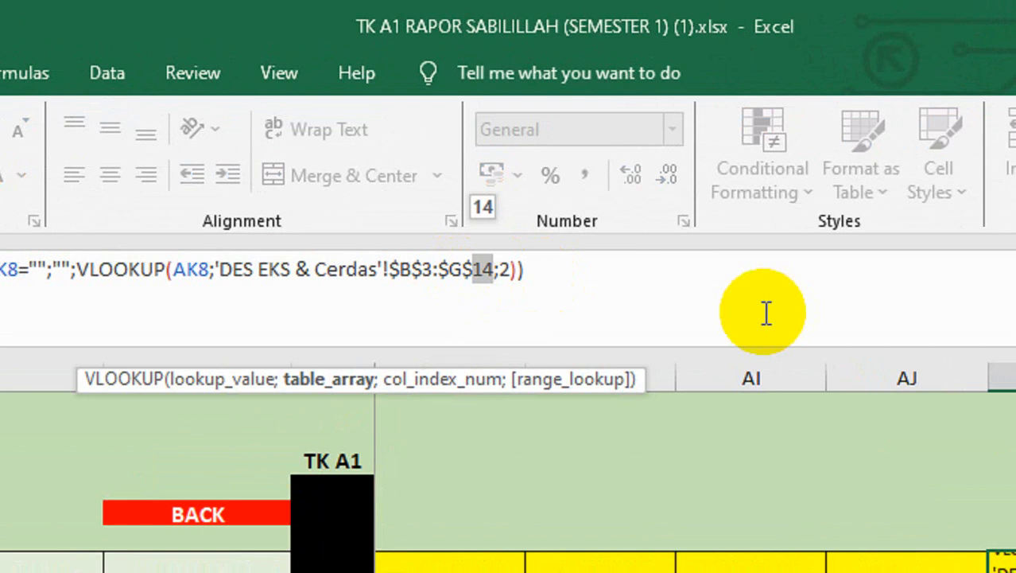
{"action": "type", "text": "20"}
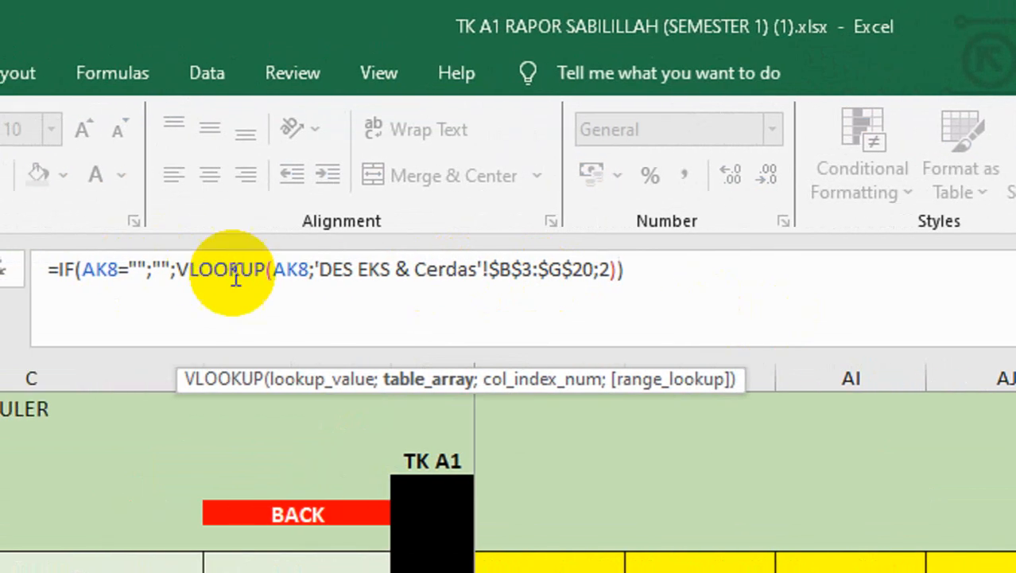
{"action": "key", "text": "Return"}
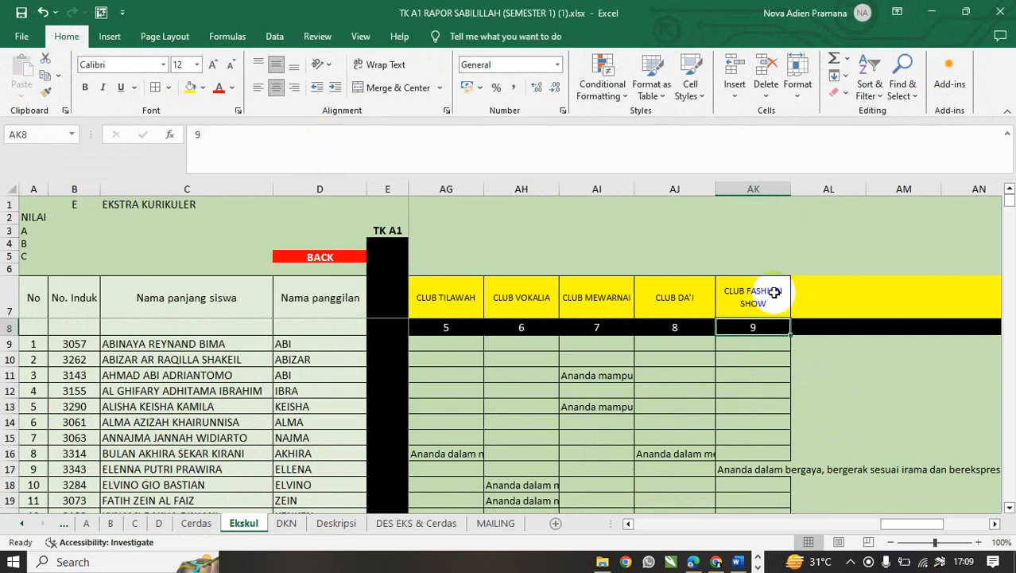
Fill the AK7 heading formula across the added columns through AQ7.
{"action": "left_click", "coordinate": [766, 292]}
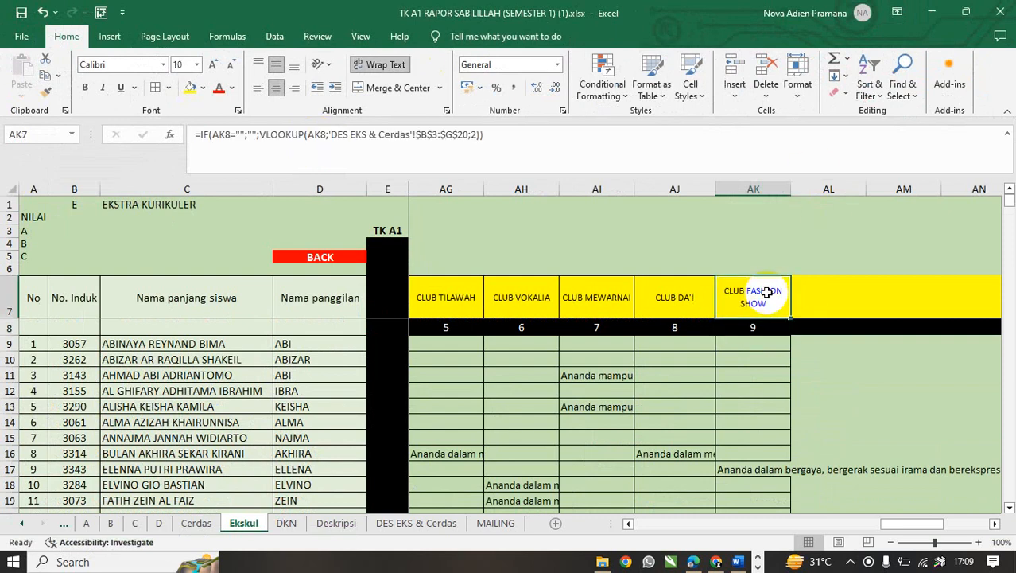
{"action": "left_click_drag", "start_coordinate": [913, 524], "coordinate": [948, 529]}
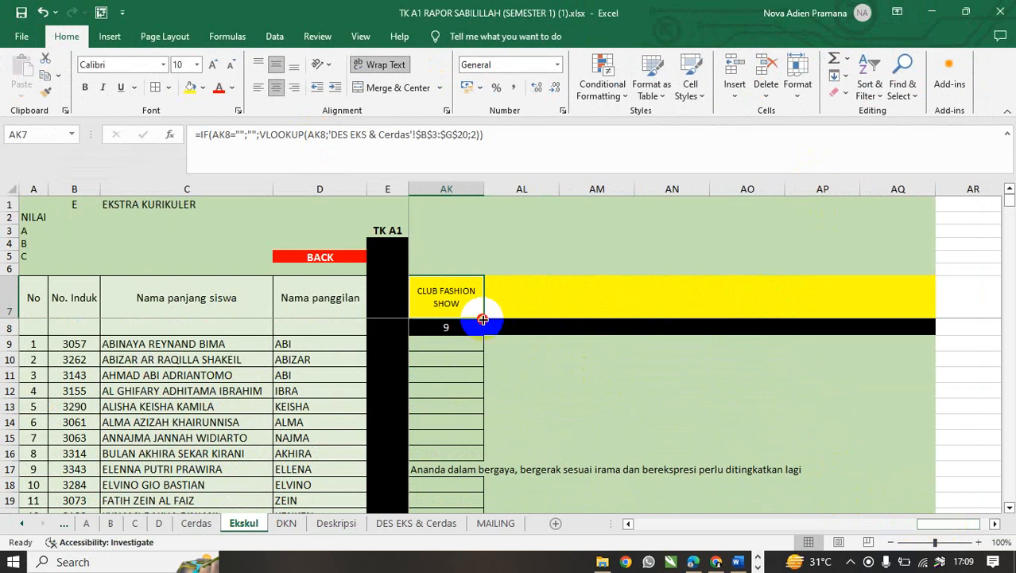
{"action": "mouse_move", "coordinate": [482, 319]}
{"action": "left_mouse_down"}
{"action": "mouse_move", "coordinate": [916, 319]}
{"action": "mouse_move", "coordinate": [479, 315]}
{"action": "mouse_move", "coordinate": [617, 297]}
{"action": "mouse_move", "coordinate": [881, 299]}
{"action": "mouse_move", "coordinate": [456, 274]}
{"action": "mouse_move", "coordinate": [487, 311]}
{"action": "left_mouse_up"}
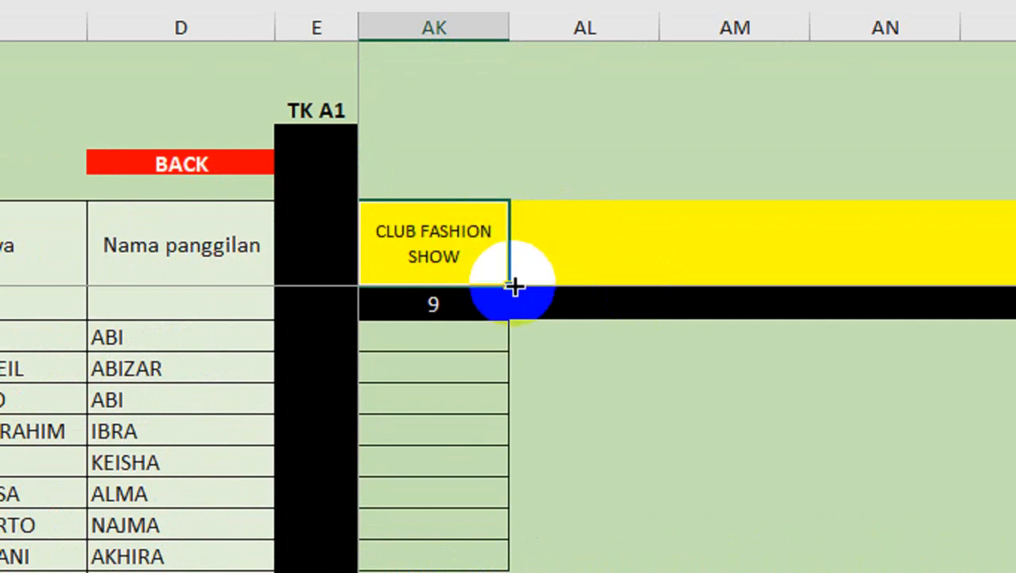
{"action": "left_click_drag", "start_coordinate": [515, 286], "coordinate": [812, 280]}
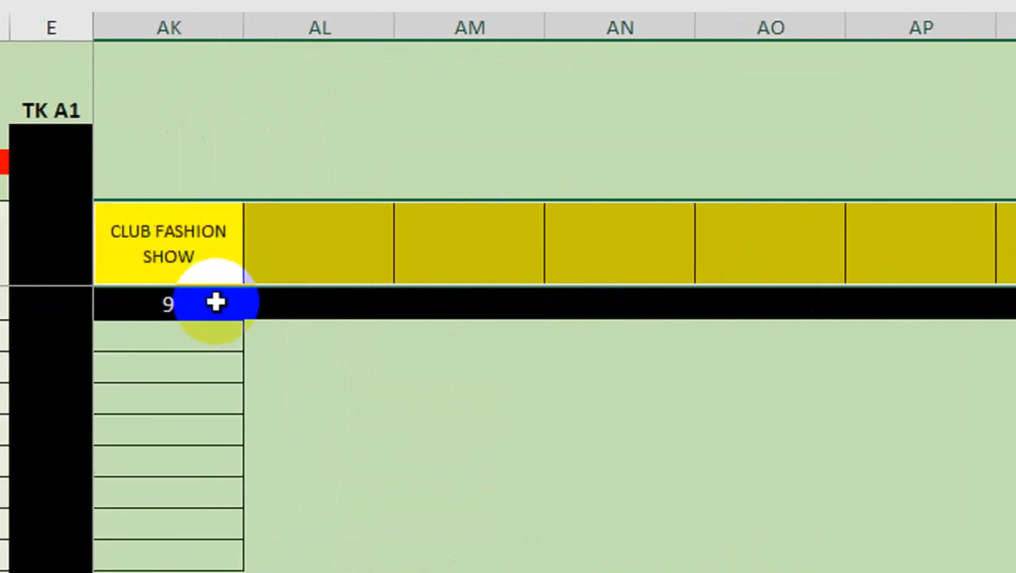
Continue the row 8 number series from AJ8:AK8 across AL8 to AQ8, numbering the added columns 10 to 15.
{"action": "left_click", "coordinate": [316, 303]}
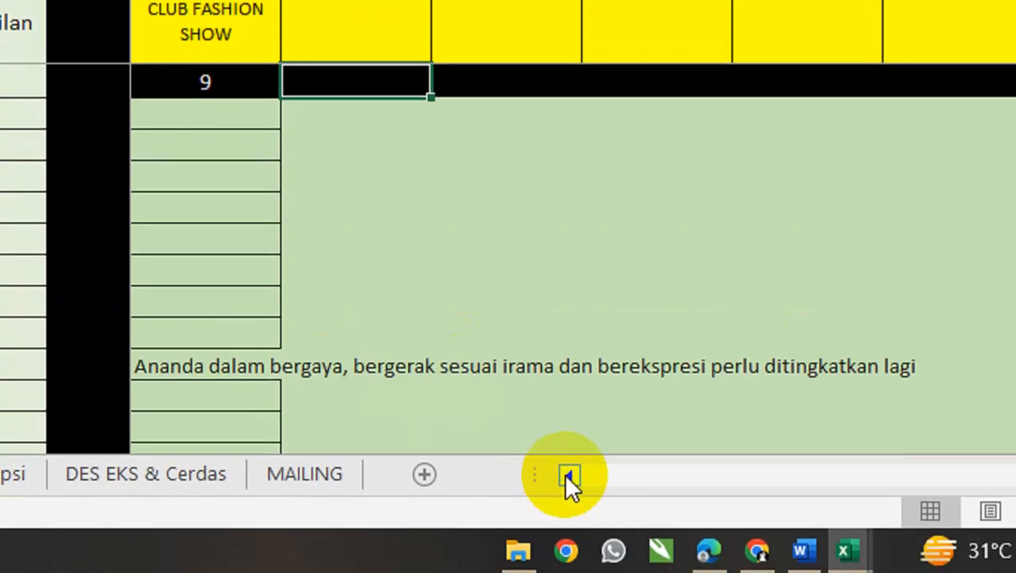
{"action": "left_click", "coordinate": [569, 475]}
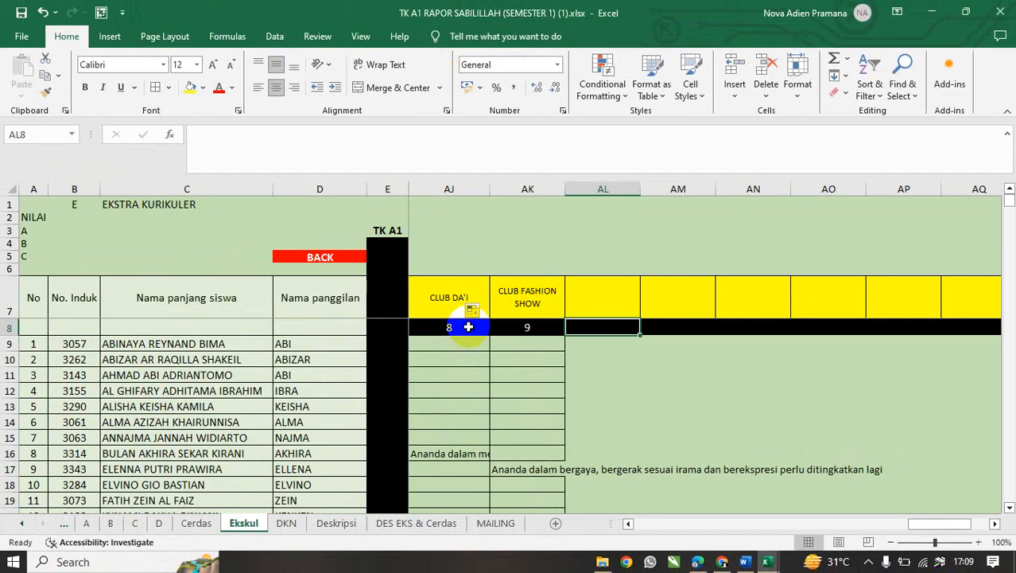
{"action": "left_click_drag", "start_coordinate": [469, 327], "coordinate": [855, 330]}
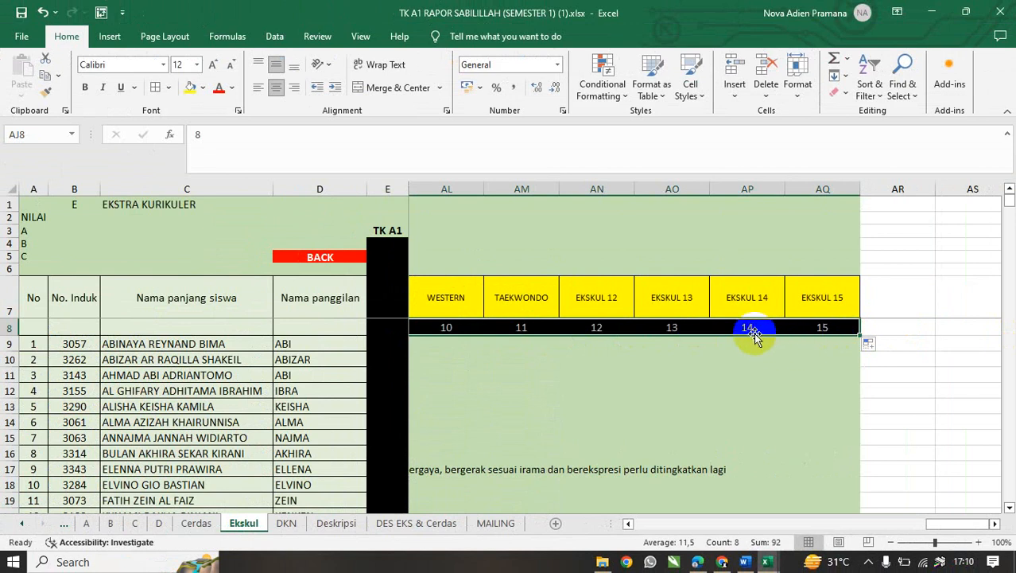
Check the row 8 numbers and the matching headings of the added columns AL to AQ.
{"action": "left_click", "coordinate": [724, 328]}
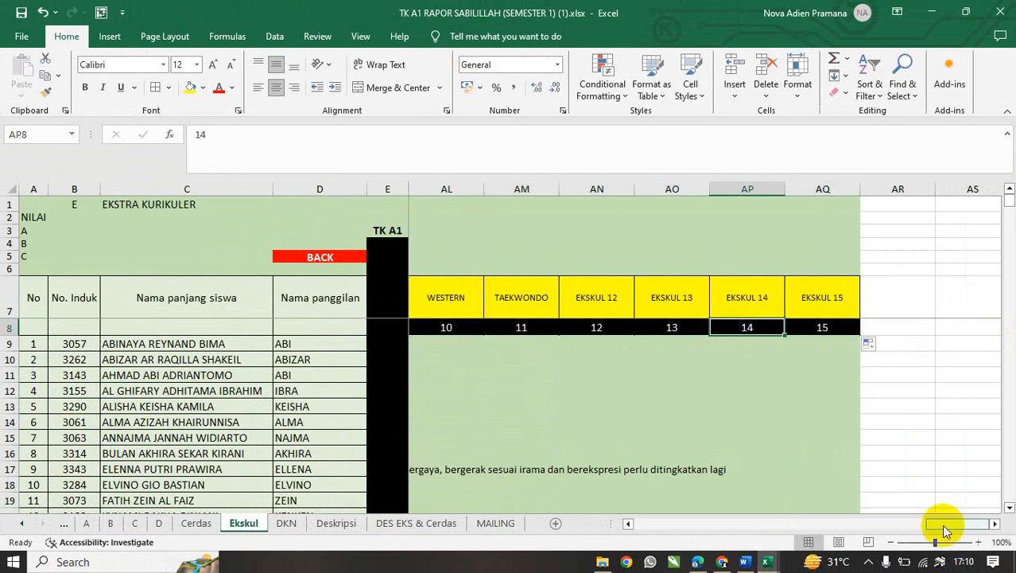
{"action": "left_click_drag", "start_coordinate": [939, 529], "coordinate": [924, 528]}
{"action": "left_click", "coordinate": [612, 329]}
{"action": "left_click", "coordinate": [673, 327]}
{"action": "left_click", "coordinate": [759, 328]}
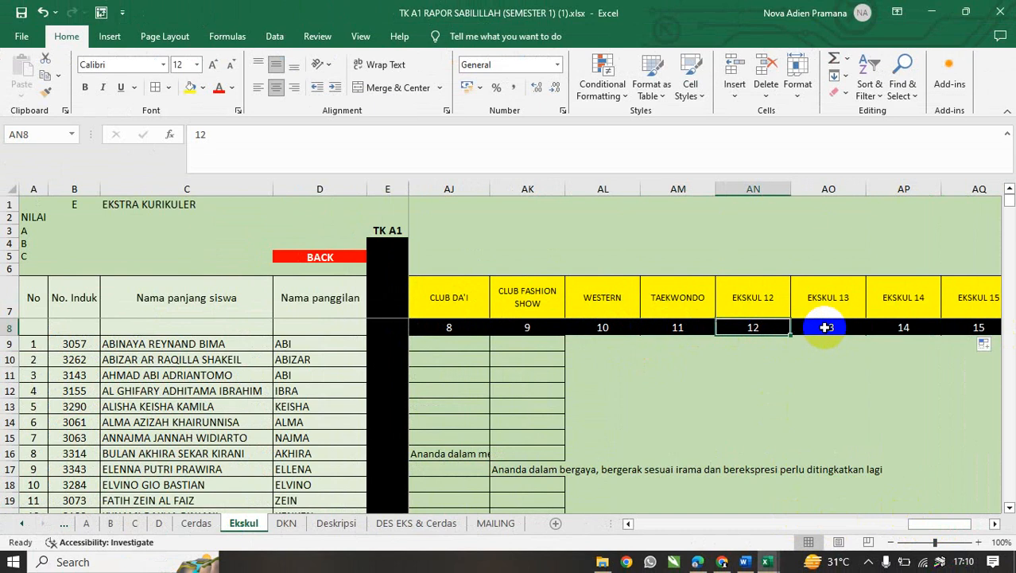
{"action": "left_click", "coordinate": [835, 329]}
{"action": "left_click", "coordinate": [906, 328]}
{"action": "left_click", "coordinate": [964, 328]}
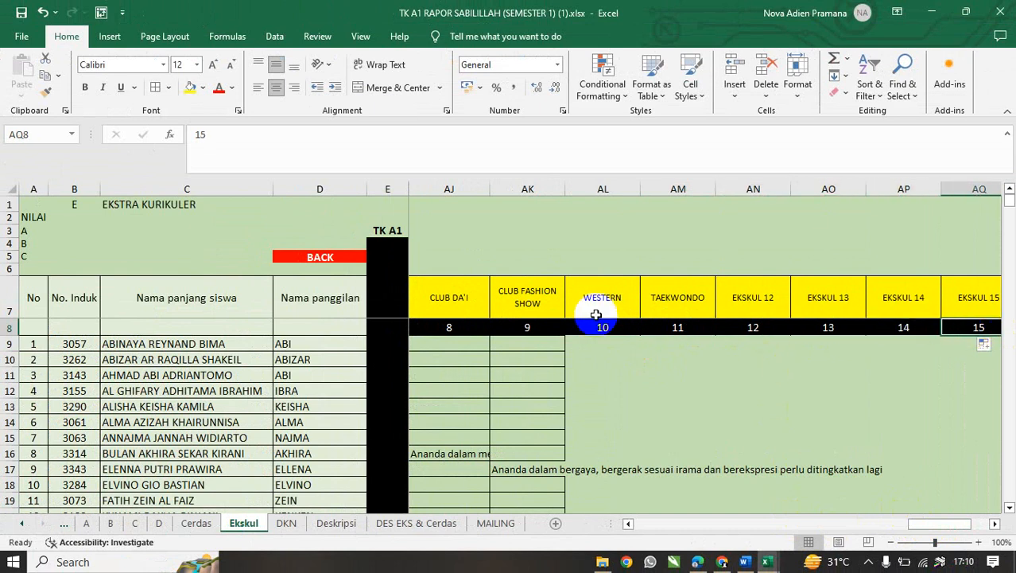
{"action": "left_click", "coordinate": [643, 385]}
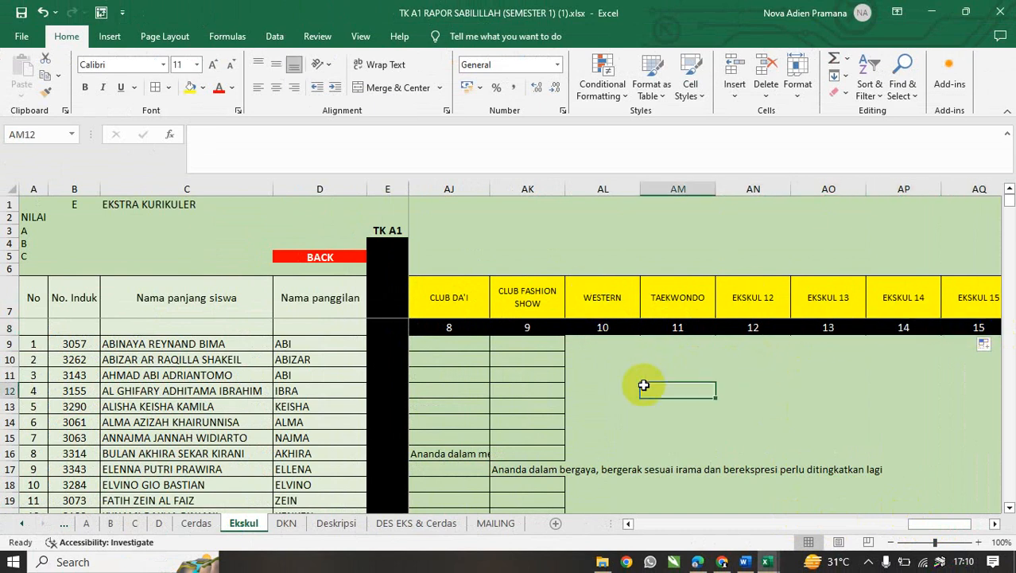
Inspect the Club Fashion Show description formula in AK9 against the empty Western description cell AL9.
{"action": "left_click", "coordinate": [541, 339]}
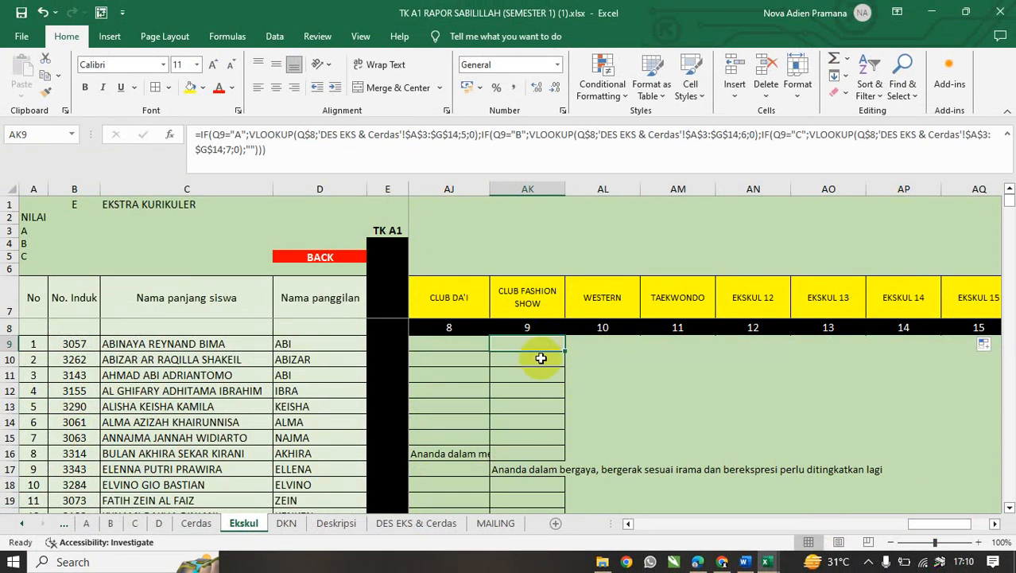
{"action": "left_click", "coordinate": [596, 349]}
{"action": "scroll", "coordinate": [594, 353], "scroll_direction": "down", "scroll_amount": 2}
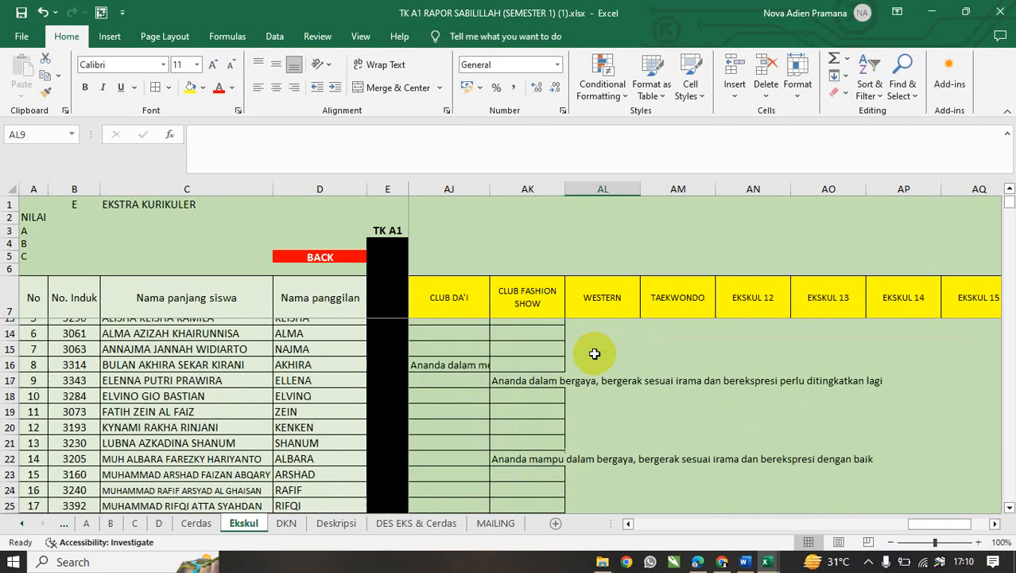
{"action": "scroll", "coordinate": [594, 353], "scroll_direction": "up", "scroll_amount": 2}
{"action": "left_click", "coordinate": [541, 345]}
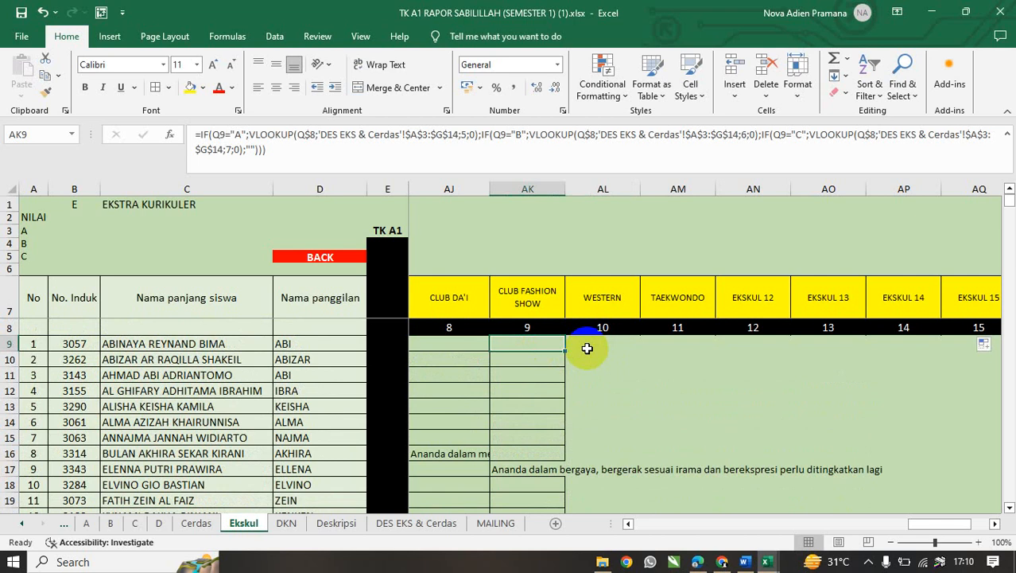
Compare the VLOOKUP table ranges in the heading formulas AK7 to AO7 with those in the description formula of AK9.
{"action": "left_click", "coordinate": [602, 297]}
{"action": "left_click", "coordinate": [541, 302]}
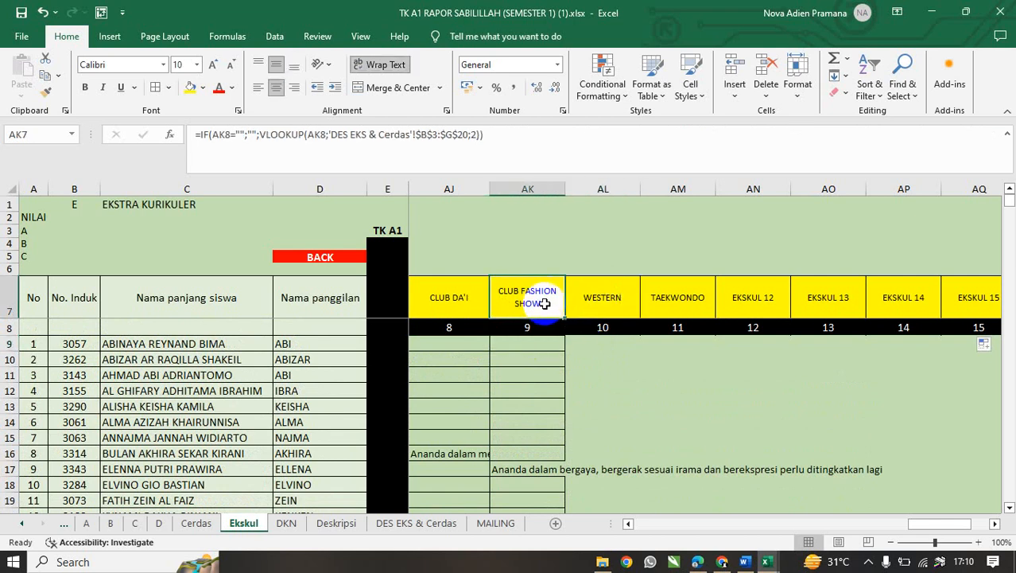
{"action": "left_click", "coordinate": [598, 297]}
{"action": "left_click", "coordinate": [537, 295]}
{"action": "left_click", "coordinate": [606, 298]}
{"action": "left_click", "coordinate": [678, 298]}
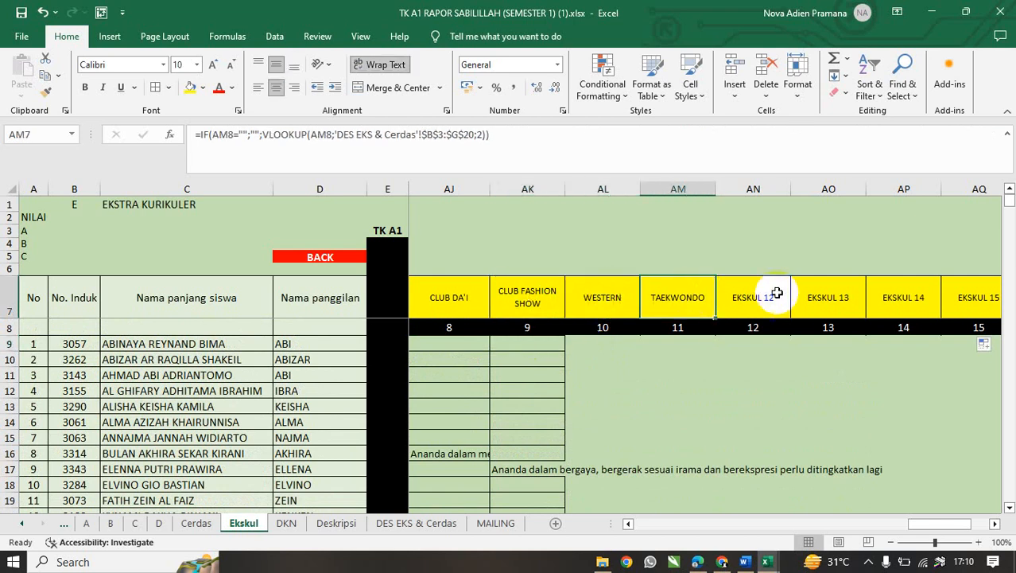
{"action": "left_click", "coordinate": [774, 293]}
{"action": "left_click", "coordinate": [844, 292]}
{"action": "left_click", "coordinate": [521, 305]}
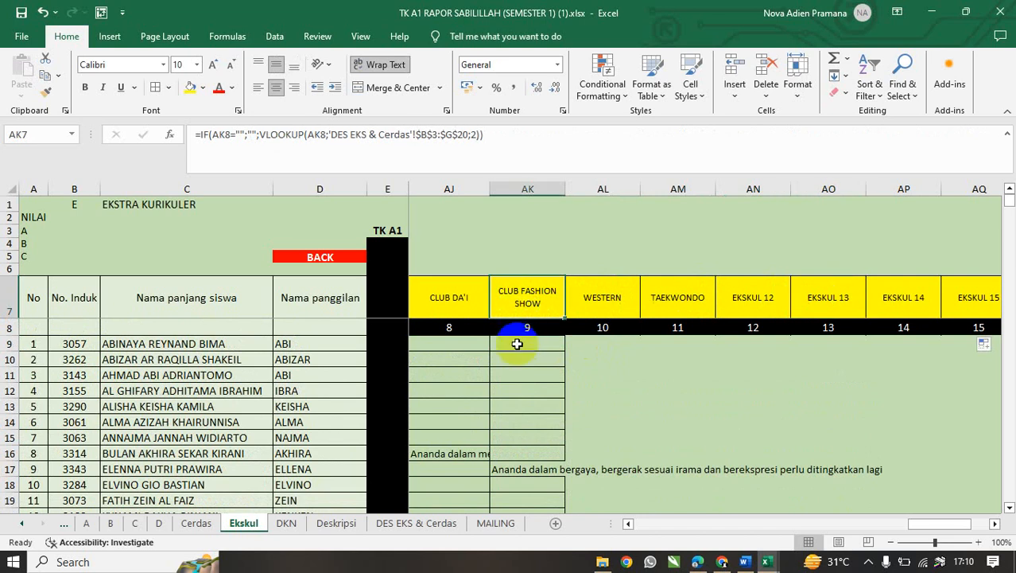
{"action": "left_click", "coordinate": [517, 344]}
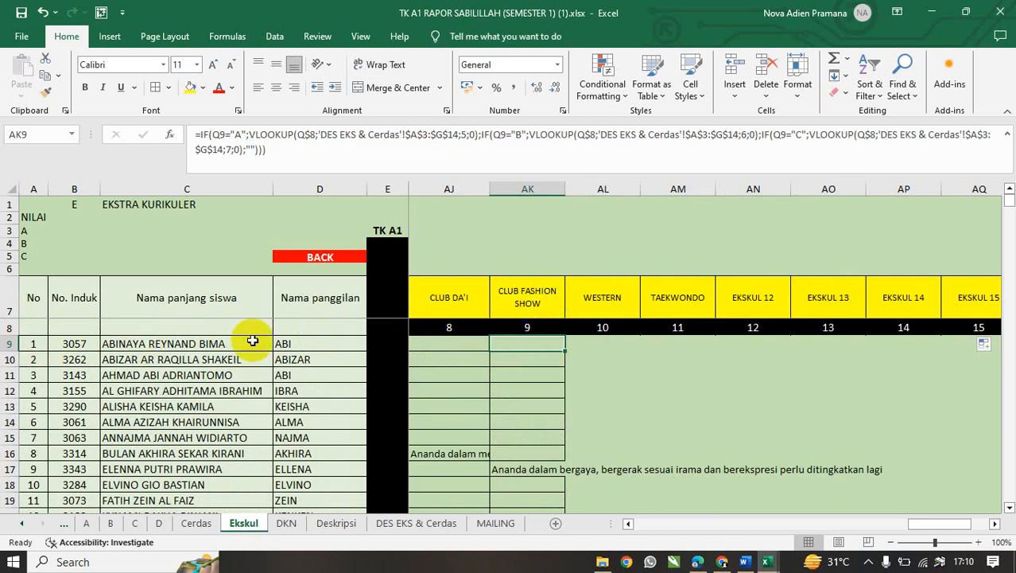
Check the Club Da'i and Club Fashion Show description columns AJ and AK across the student rows from row 9 downward.
{"action": "left_click", "coordinate": [8, 343]}
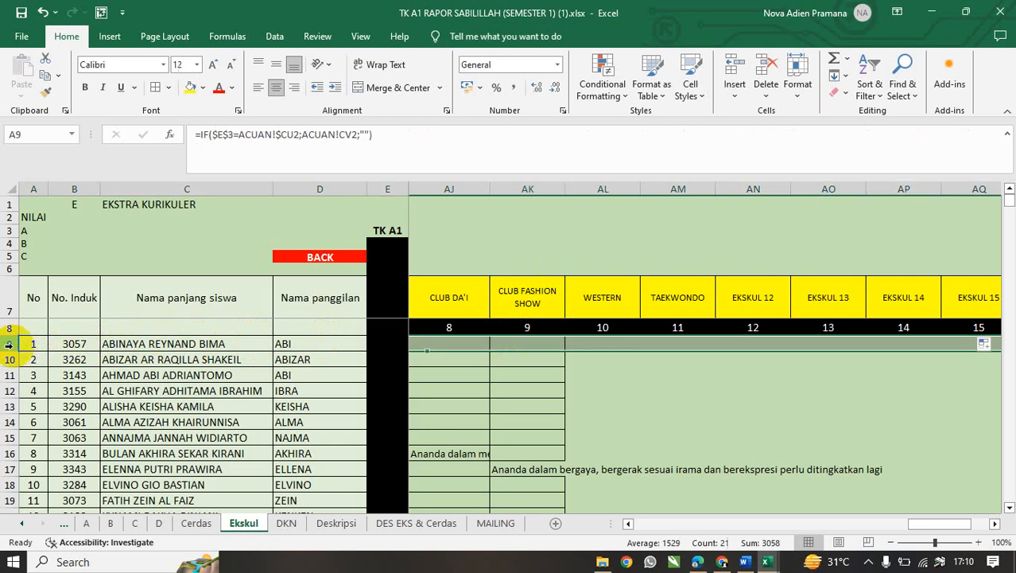
{"action": "left_click", "coordinate": [533, 345]}
{"action": "scroll", "coordinate": [537, 370], "scroll_direction": "down", "scroll_amount": 1}
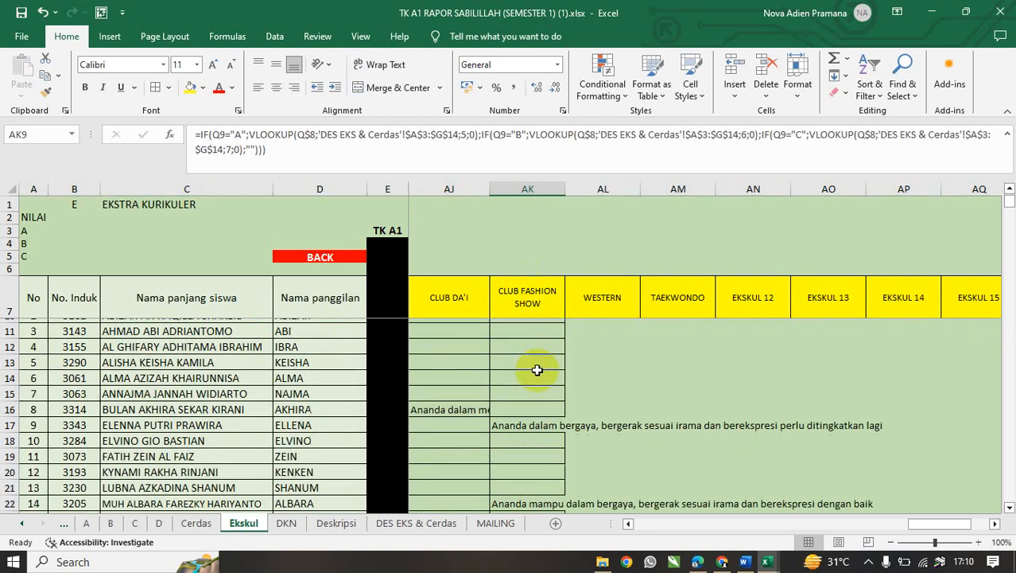
{"action": "scroll", "coordinate": [537, 369], "scroll_direction": "down", "scroll_amount": 4}
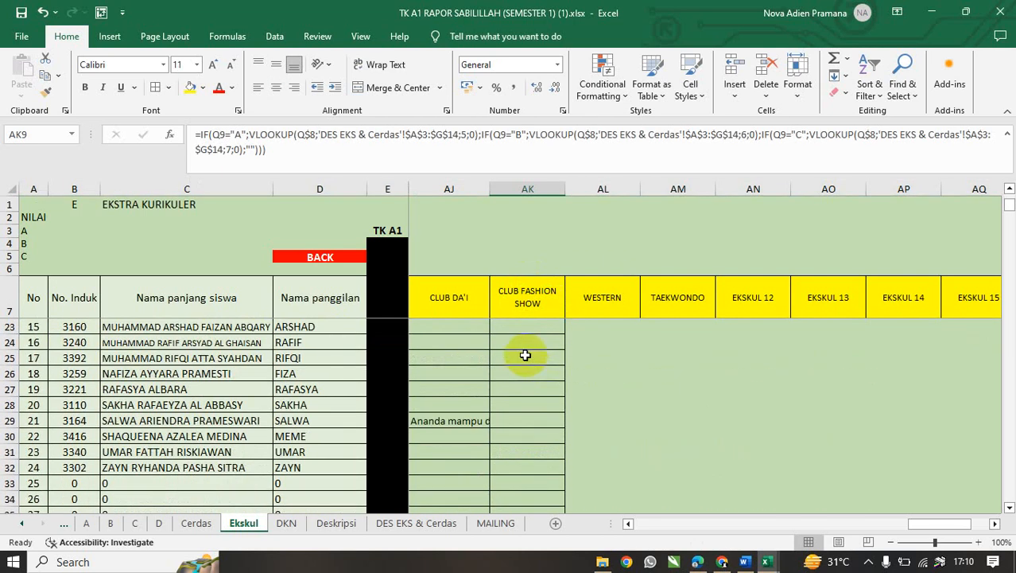
{"action": "left_click", "coordinate": [8, 342]}
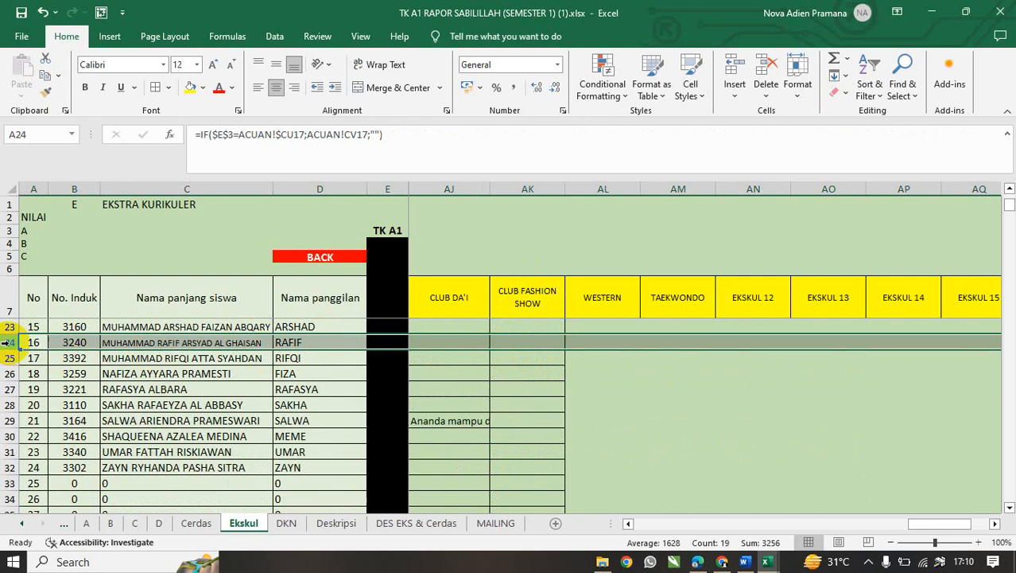
{"action": "left_click", "coordinate": [9, 373]}
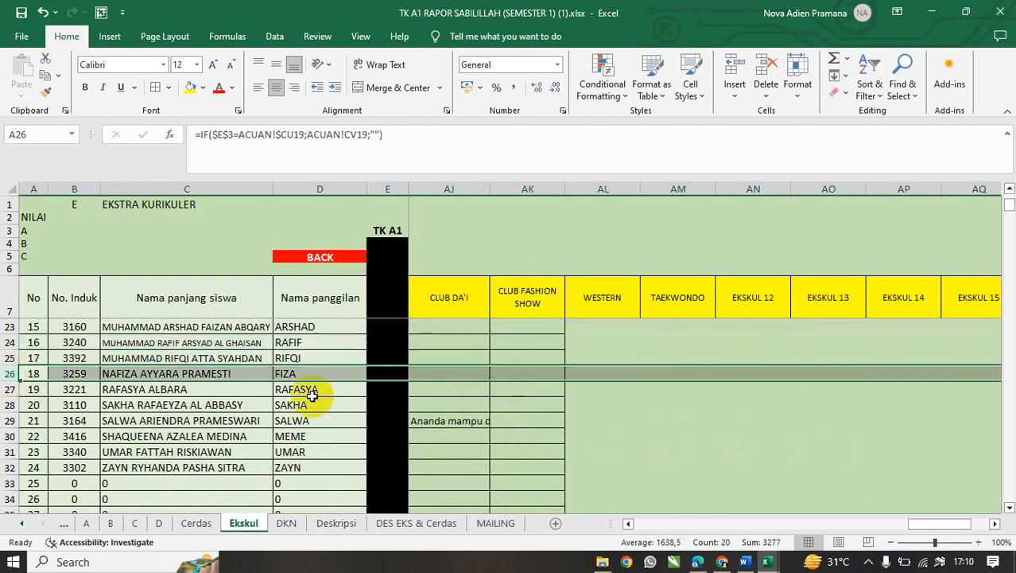
{"action": "scroll", "coordinate": [469, 378], "scroll_direction": "up", "scroll_amount": 5}
Examine the complete IF/VLOOKUP description formula in AK9, including its lookup range on the DES EKS & Cerdas sheet.
{"action": "left_click", "coordinate": [519, 347]}
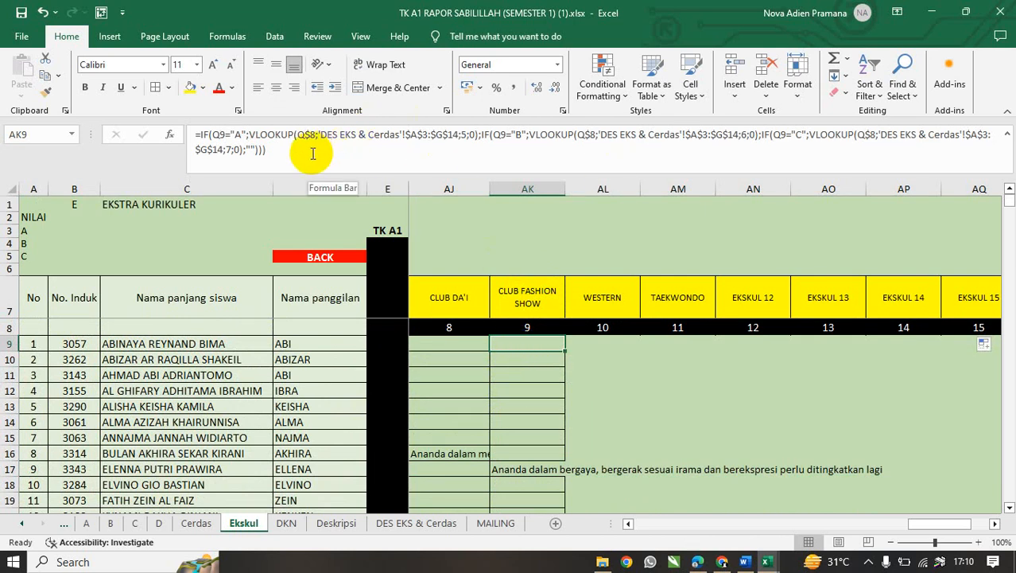
{"action": "left_click_drag", "start_coordinate": [312, 152], "coordinate": [171, 132]}
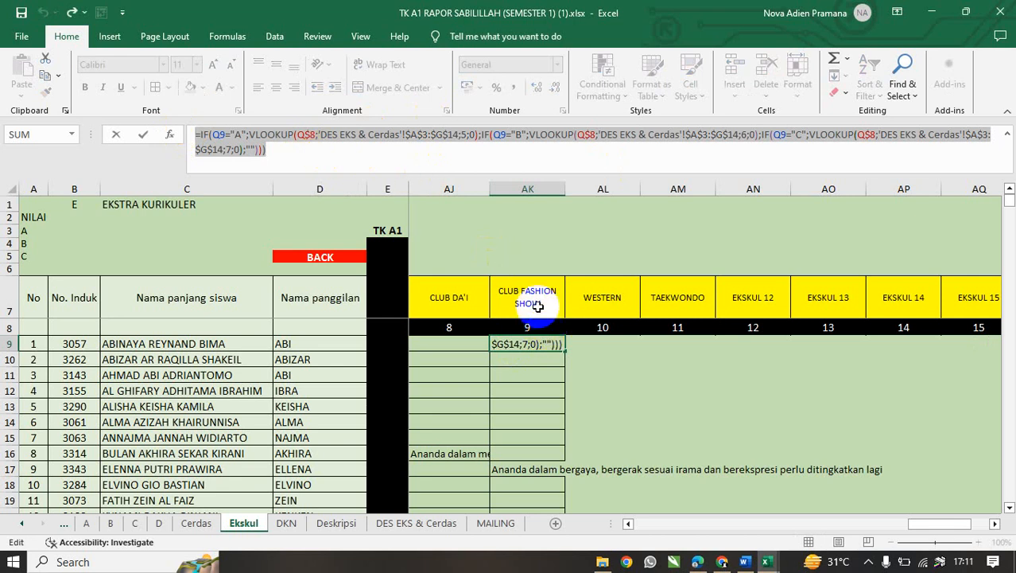
{"action": "key", "text": "Return"}
{"action": "left_click", "coordinate": [525, 345]}
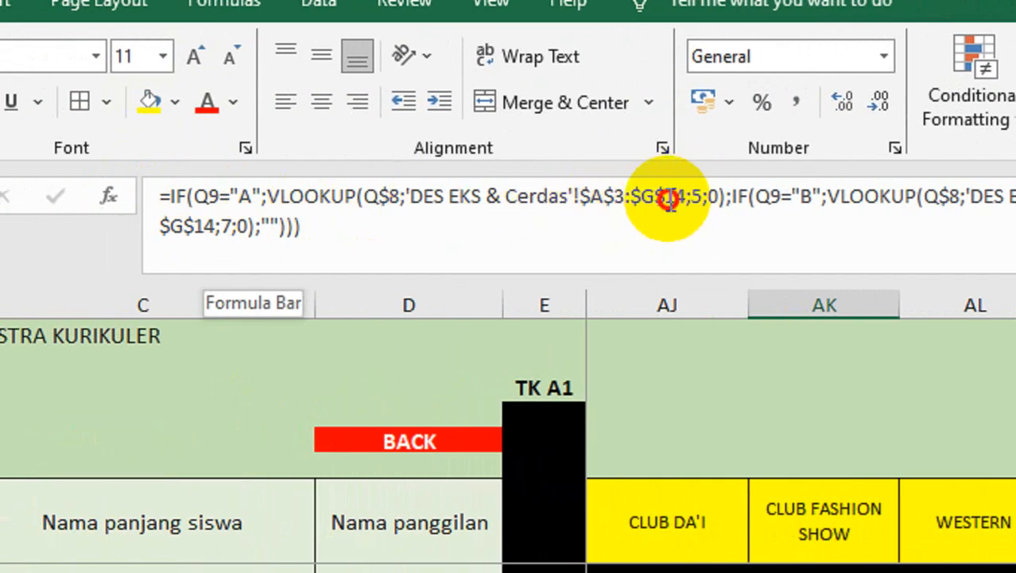
Extend the lookup range to $G$20 in all three VLOOKUPs of the CLUB FASHION SHOW description formula in AK9.
{"action": "left_click", "coordinate": [670, 199]}
{"action": "left_click_drag", "start_coordinate": [686, 199], "coordinate": [665, 201]}
{"action": "type", "text": "20;5;0);"}
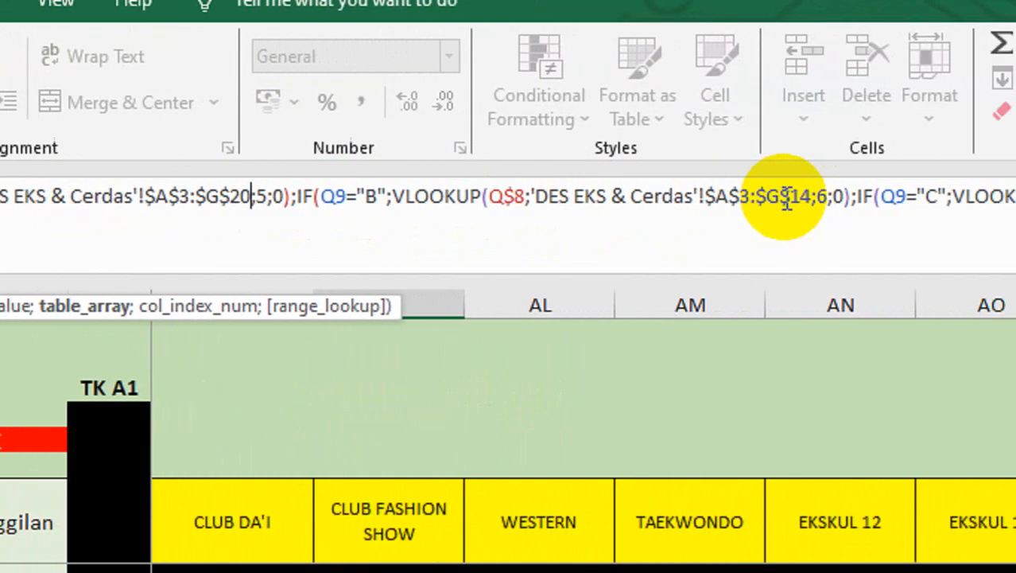
{"action": "left_click_drag", "start_coordinate": [789, 198], "coordinate": [811, 198]}
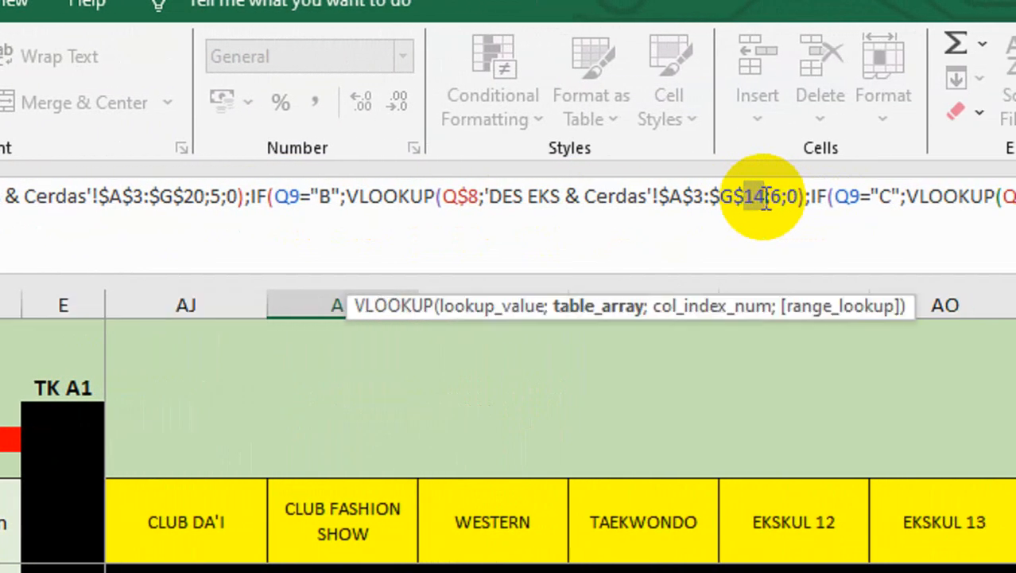
{"action": "type", "text": "20;5;0);IF(Q9=\"B\";VLOOKUP(Q$8"}
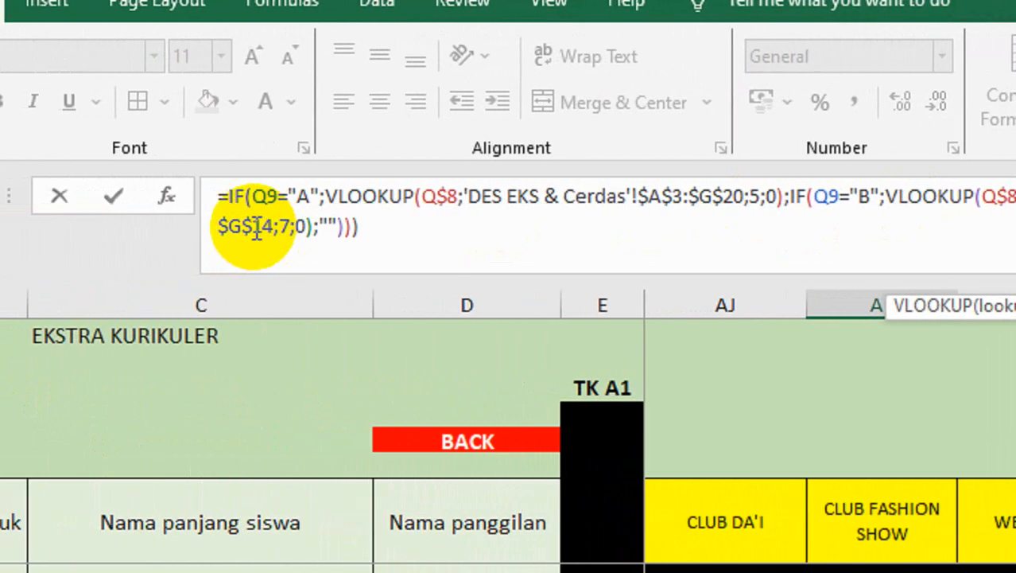
{"action": "left_click", "coordinate": [262, 226]}
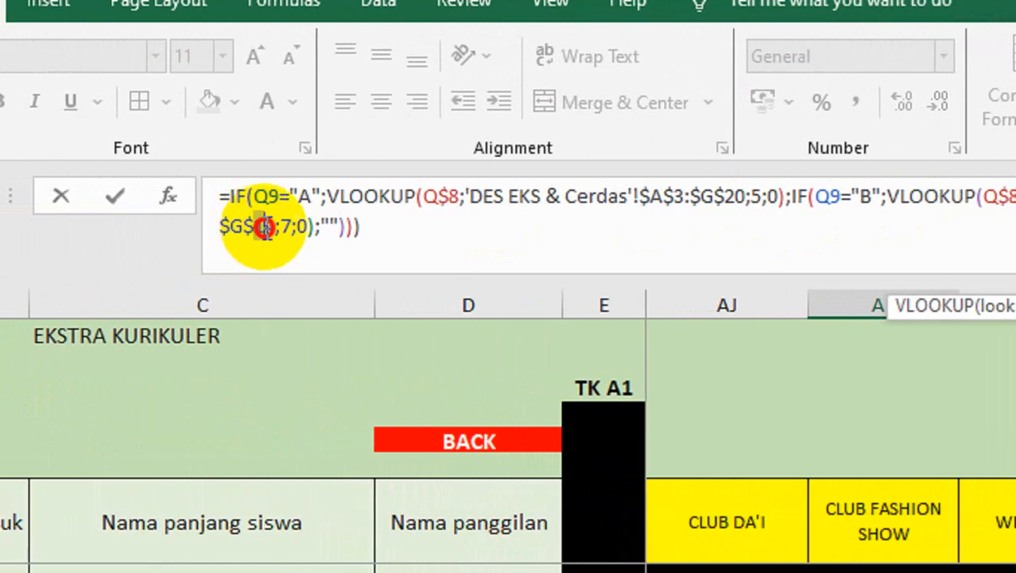
{"action": "left_click_drag", "start_coordinate": [272, 231], "coordinate": [277, 231]}
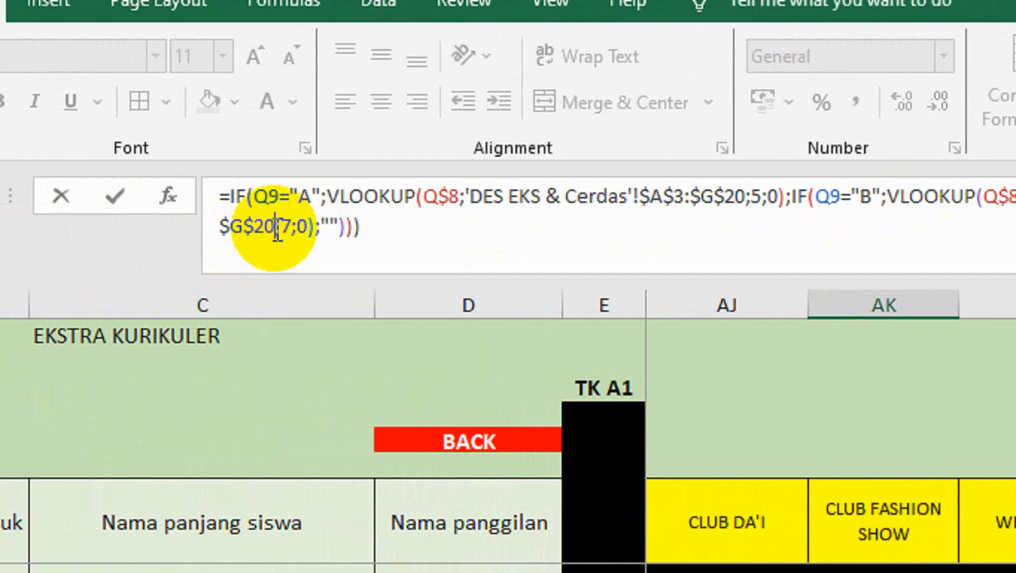
{"action": "left_click", "coordinate": [732, 197]}
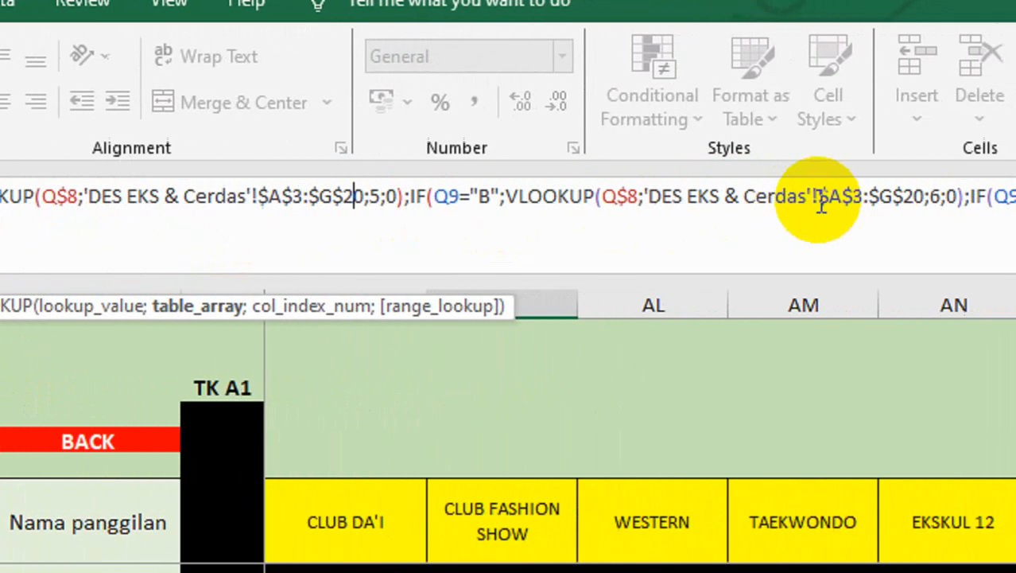
{"action": "left_click", "coordinate": [914, 198]}
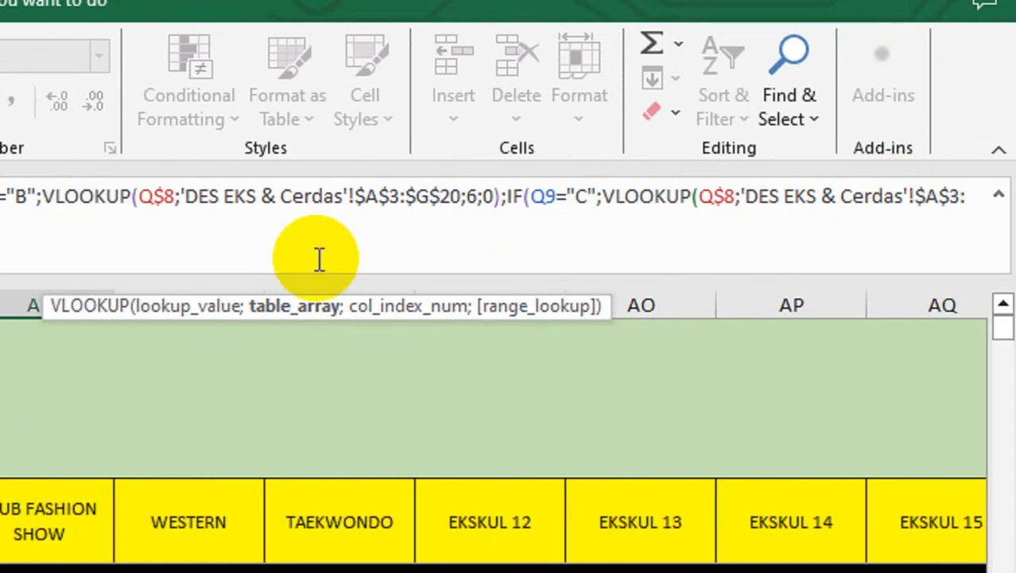
{"action": "left_click", "coordinate": [229, 230]}
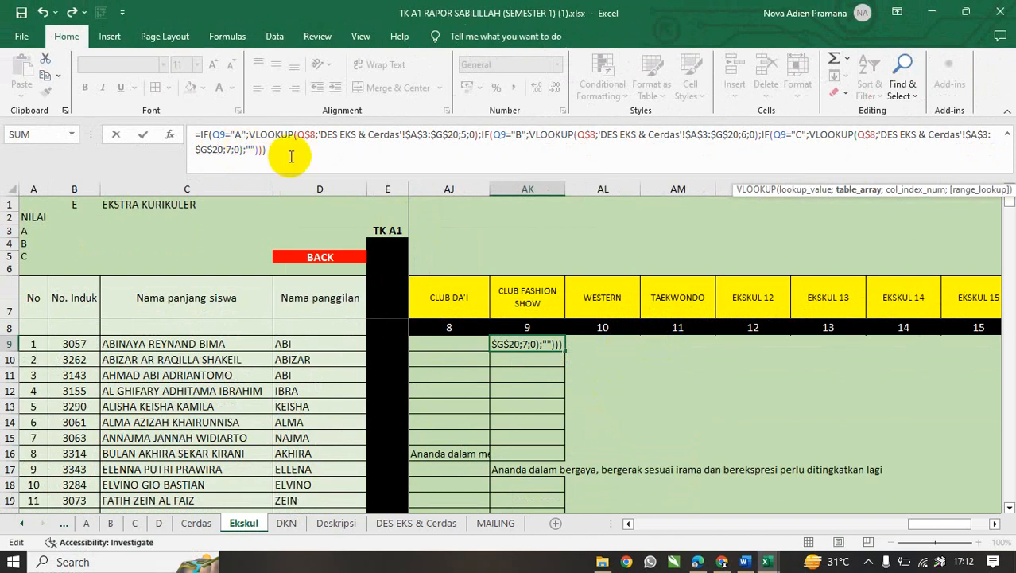
{"action": "left_click", "coordinate": [218, 149]}
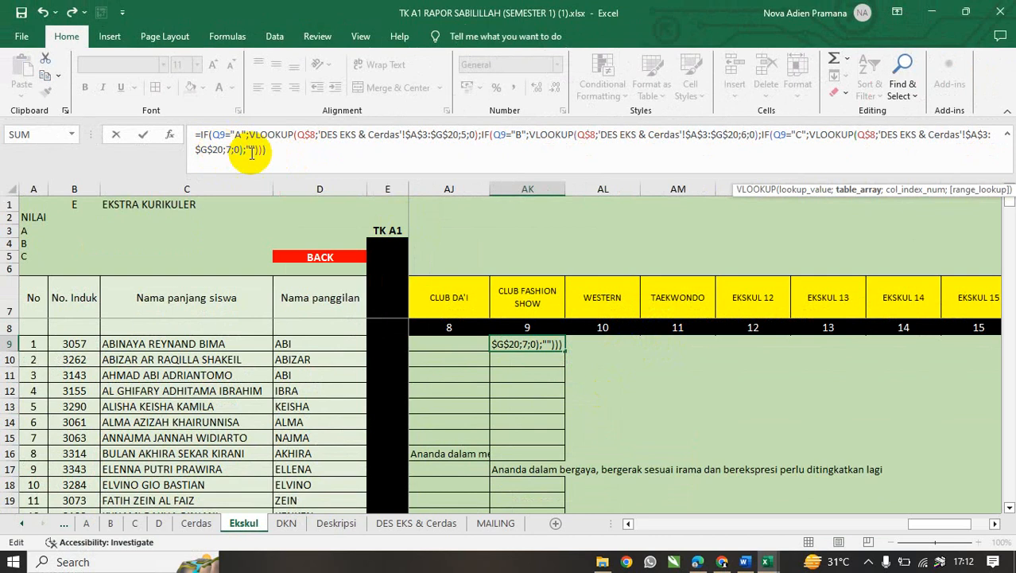
{"action": "key", "text": "Return"}
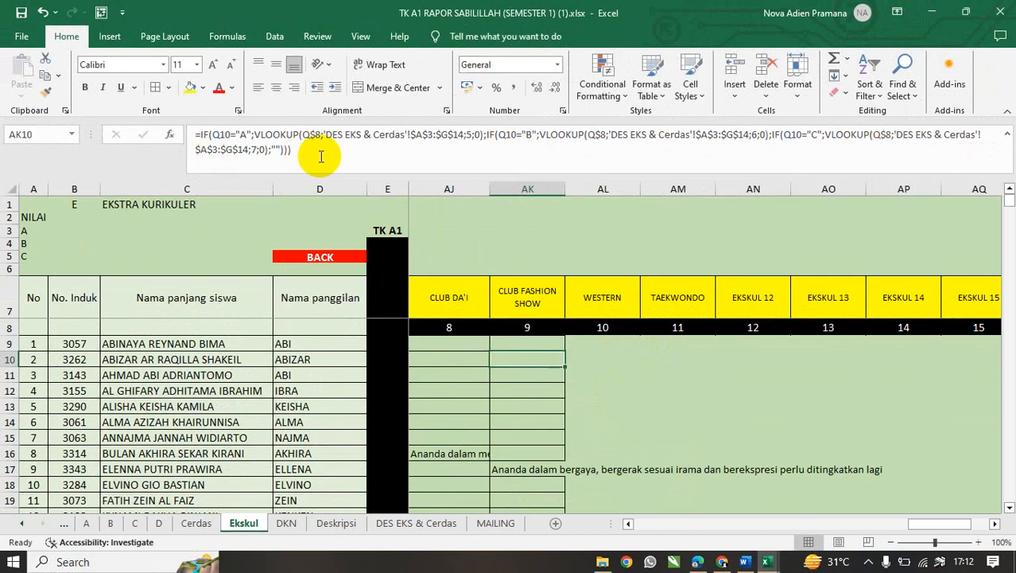
Fill the AK9 formula across to AQ9 and down through row 38.
{"action": "left_click", "coordinate": [538, 340]}
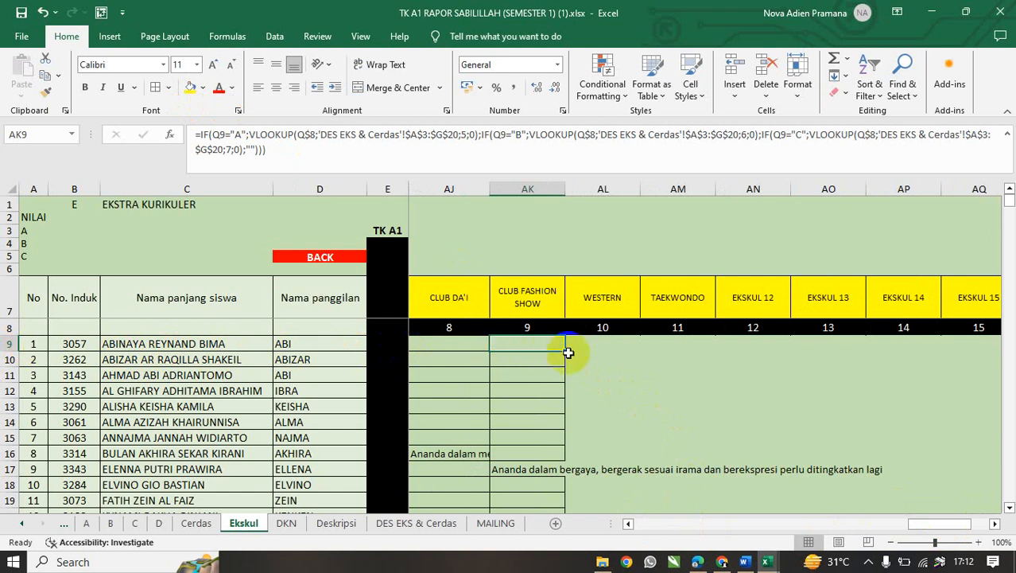
{"action": "left_click_drag", "start_coordinate": [566, 353], "coordinate": [785, 391]}
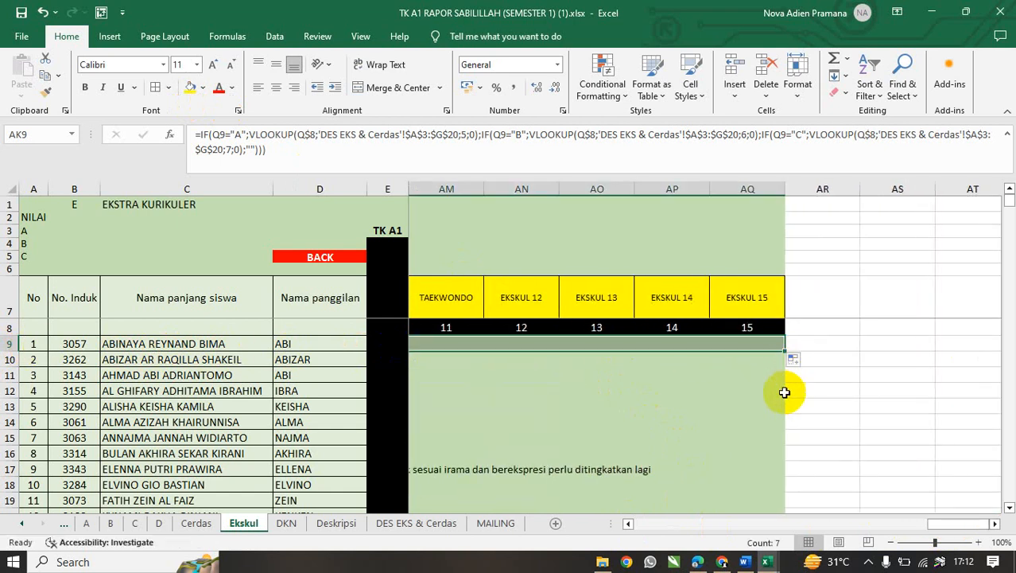
{"action": "left_click_drag", "start_coordinate": [784, 351], "coordinate": [768, 477]}
{"action": "scroll", "coordinate": [619, 405], "scroll_direction": "up", "scroll_amount": 6}
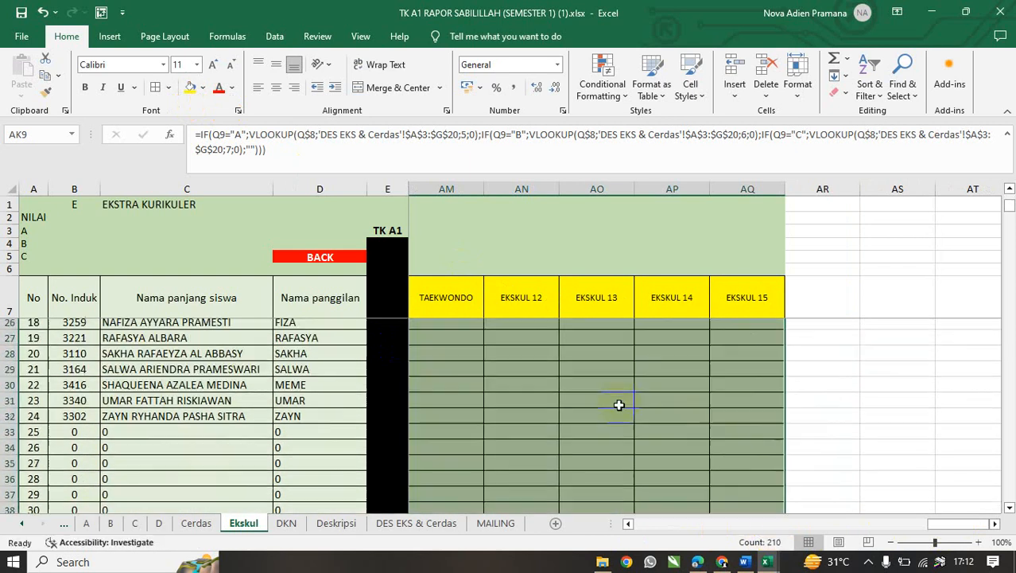
Check the WESTERN header and the filled description formulas in AL9 and AM10 for WESTERN and TAEKWONDO.
{"action": "left_click_drag", "start_coordinate": [937, 523], "coordinate": [904, 529]}
{"action": "left_click", "coordinate": [668, 342]}
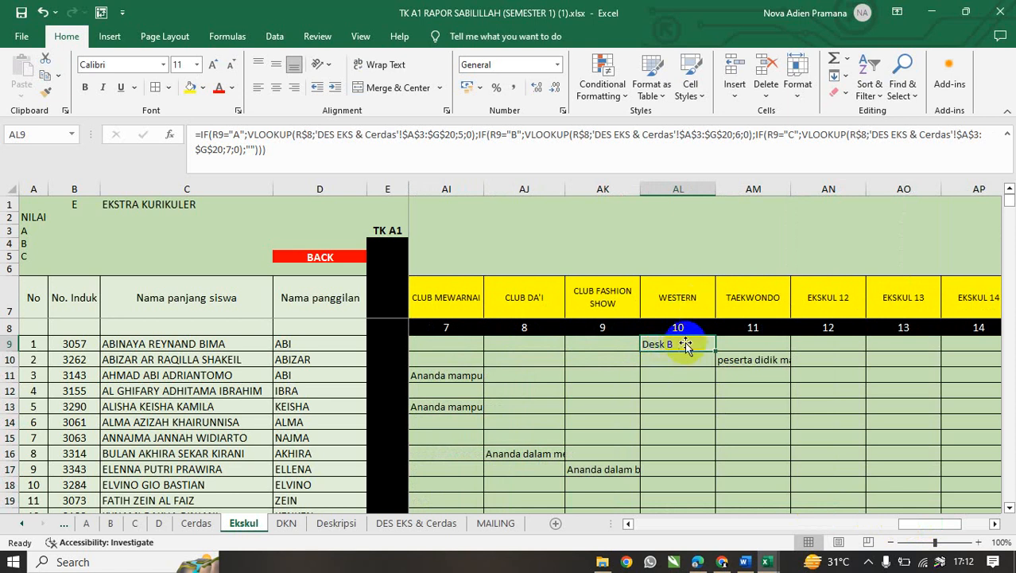
{"action": "left_click", "coordinate": [687, 300]}
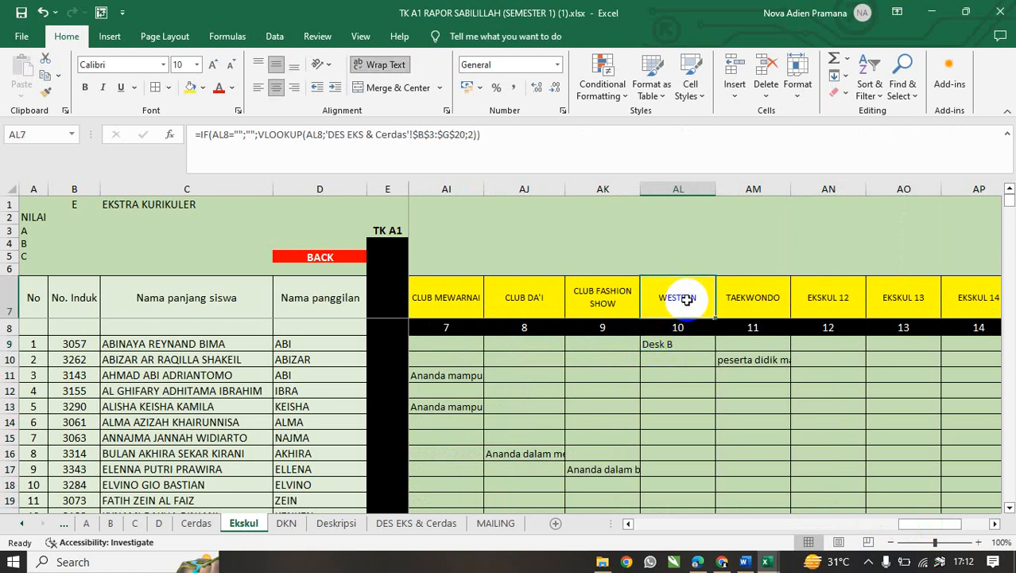
{"action": "left_click", "coordinate": [674, 343]}
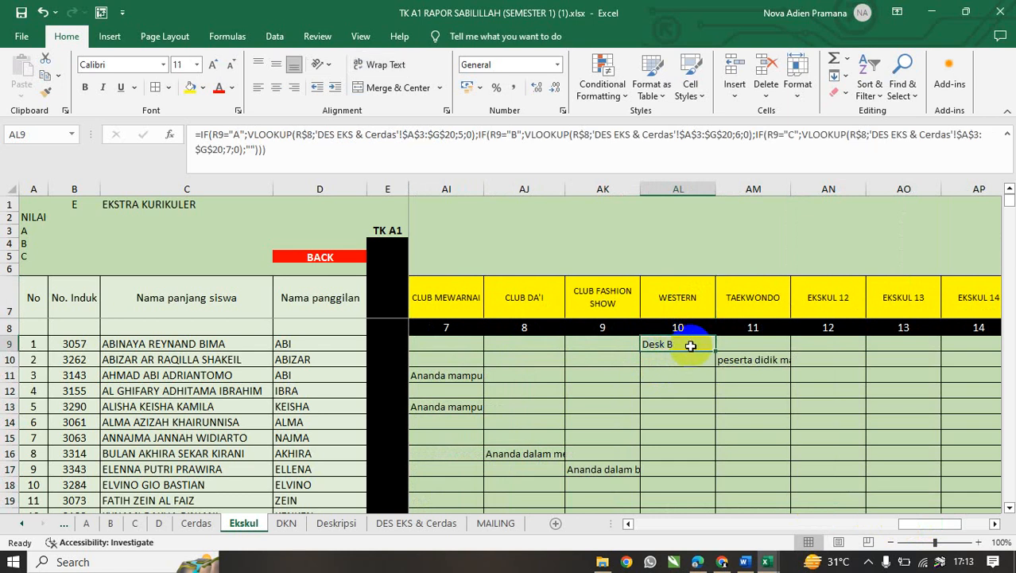
{"action": "left_click", "coordinate": [753, 362]}
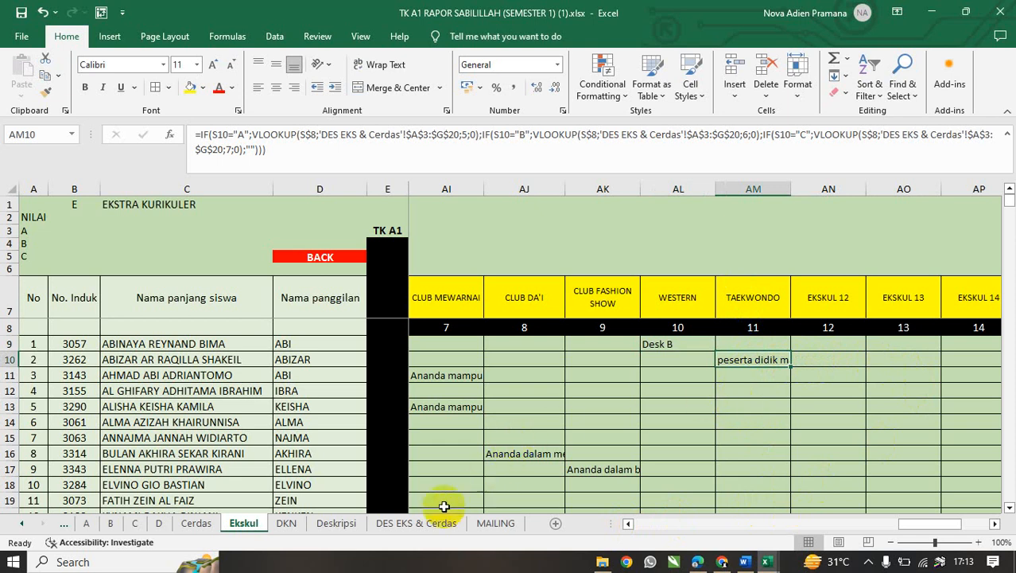
Review the extracurricular table on the DES EKS & Cerdas sheet, including the WESTERN to EKSKUL 15 rows.
{"action": "left_click", "coordinate": [417, 524]}
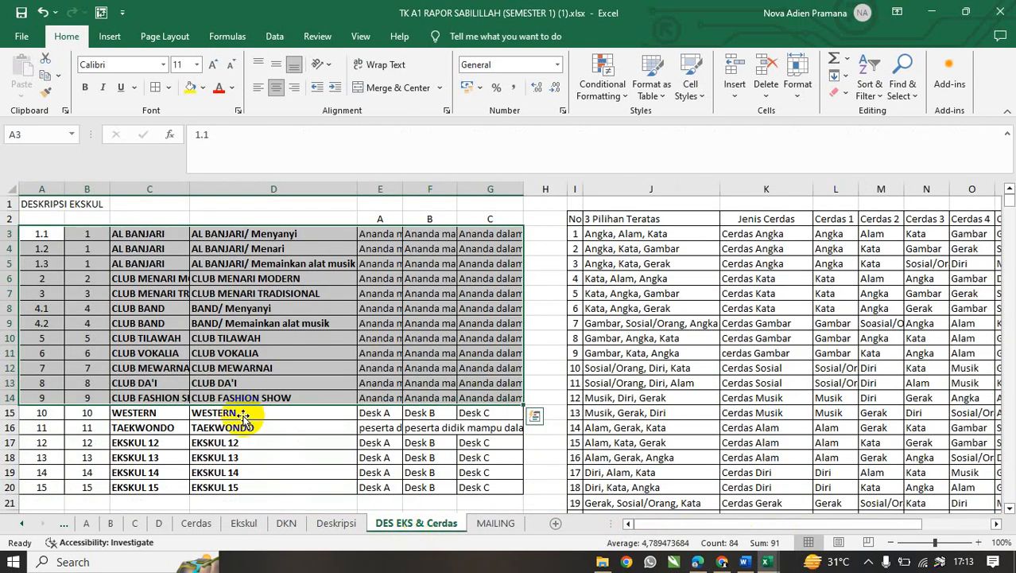
{"action": "left_click", "coordinate": [154, 427]}
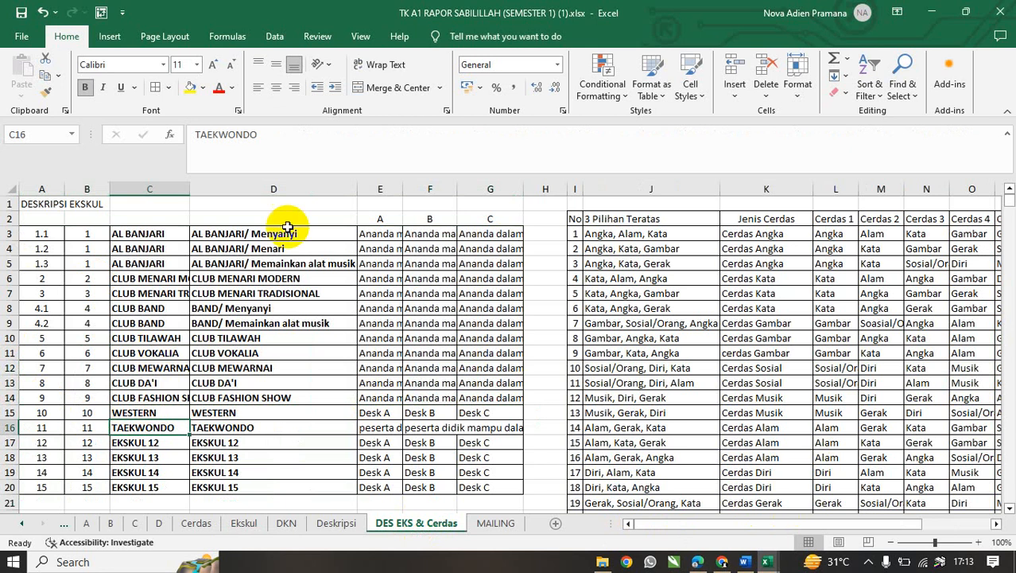
{"action": "left_click", "coordinate": [193, 318]}
{"action": "left_click_drag", "start_coordinate": [46, 239], "coordinate": [457, 472]}
{"action": "left_click_drag", "start_coordinate": [48, 414], "coordinate": [504, 482]}
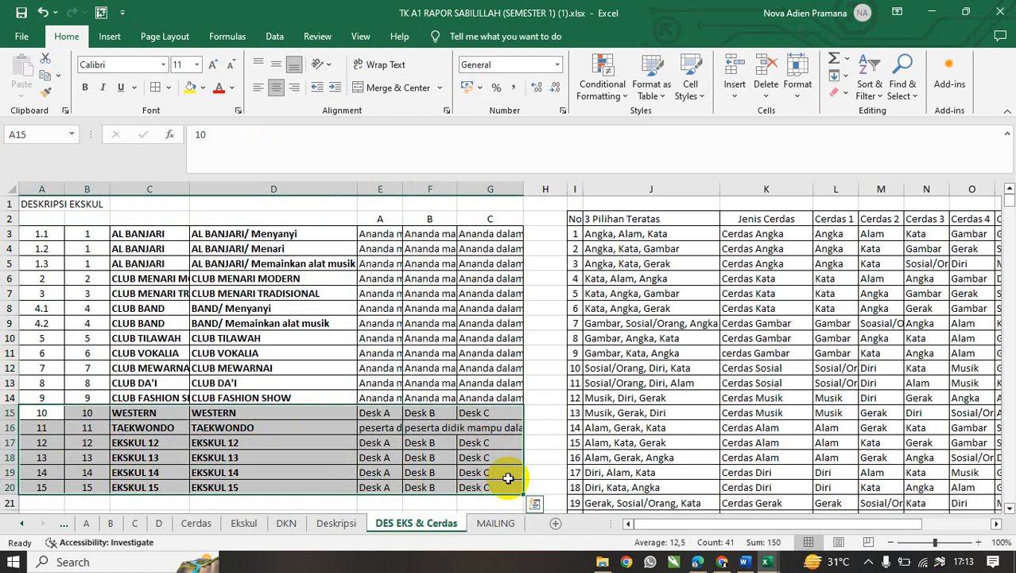
Compare the WESTERN and TAEKWONDO grades on the Ekskul sheet with their description columns.
{"action": "left_click", "coordinate": [243, 522]}
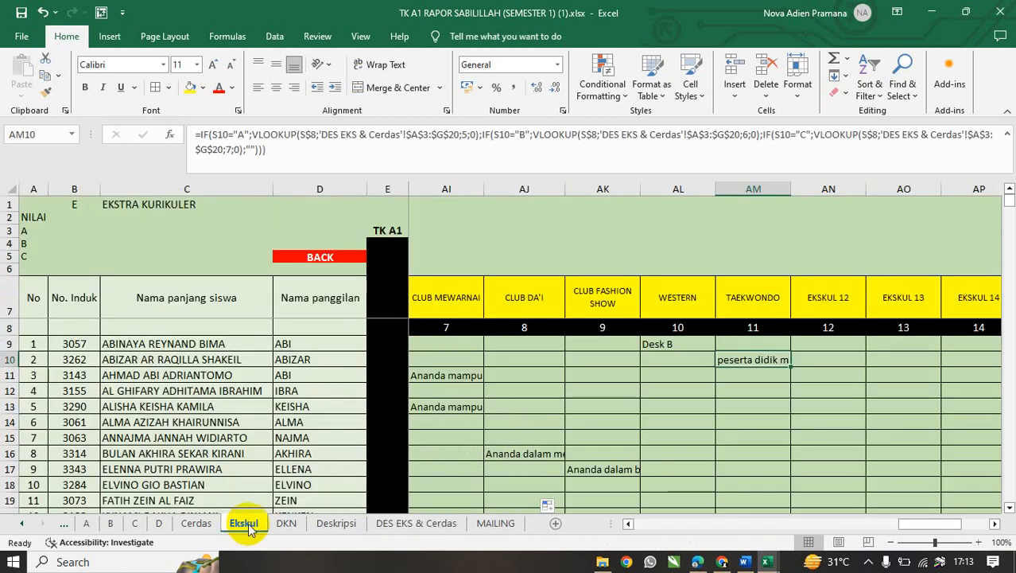
{"action": "left_click_drag", "start_coordinate": [930, 525], "coordinate": [765, 529]}
{"action": "left_click", "coordinate": [642, 358]}
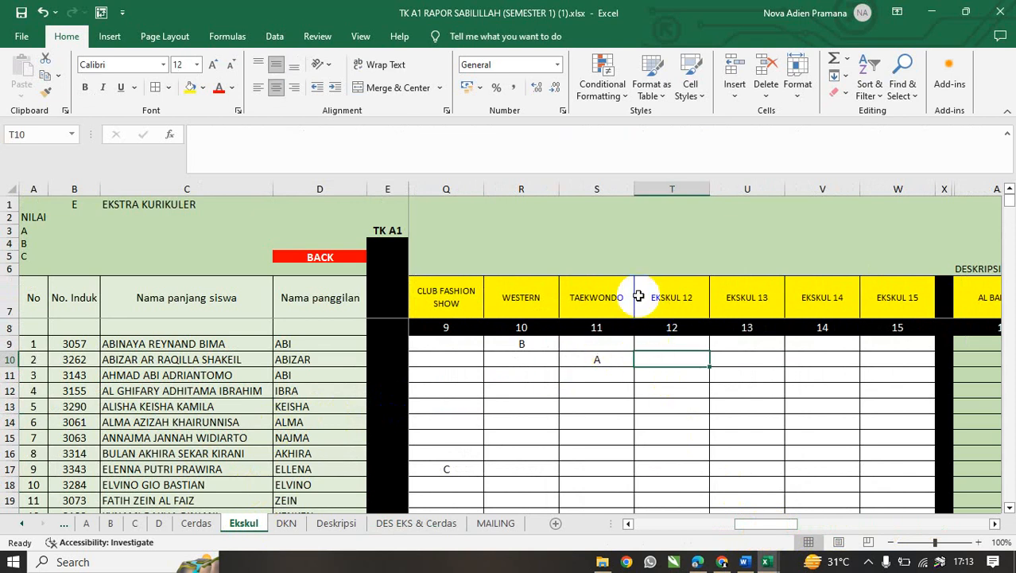
{"action": "left_click", "coordinate": [596, 295]}
{"action": "left_click", "coordinate": [521, 297]}
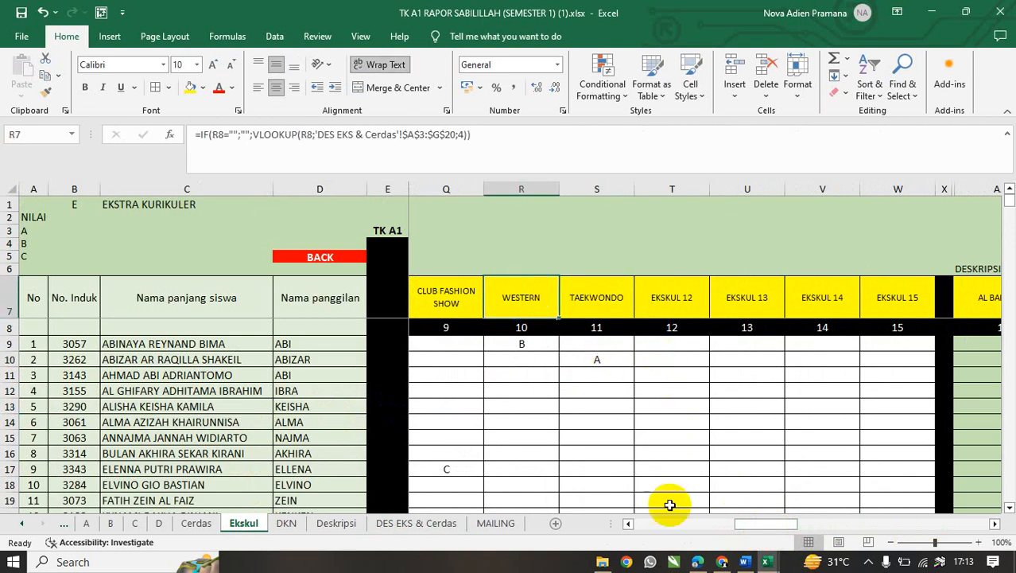
{"action": "left_click_drag", "start_coordinate": [779, 531], "coordinate": [967, 522]}
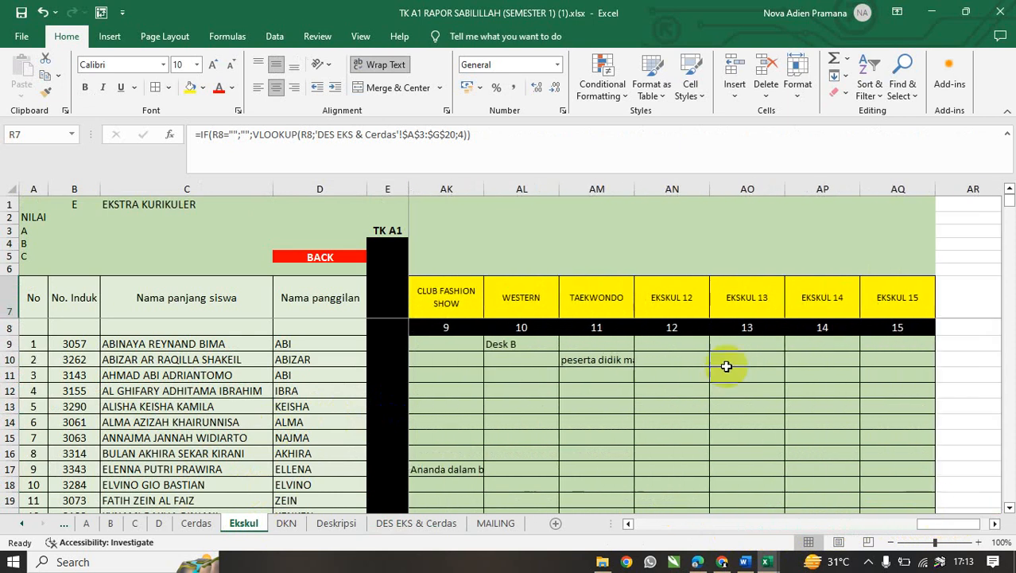
{"action": "left_click", "coordinate": [692, 372]}
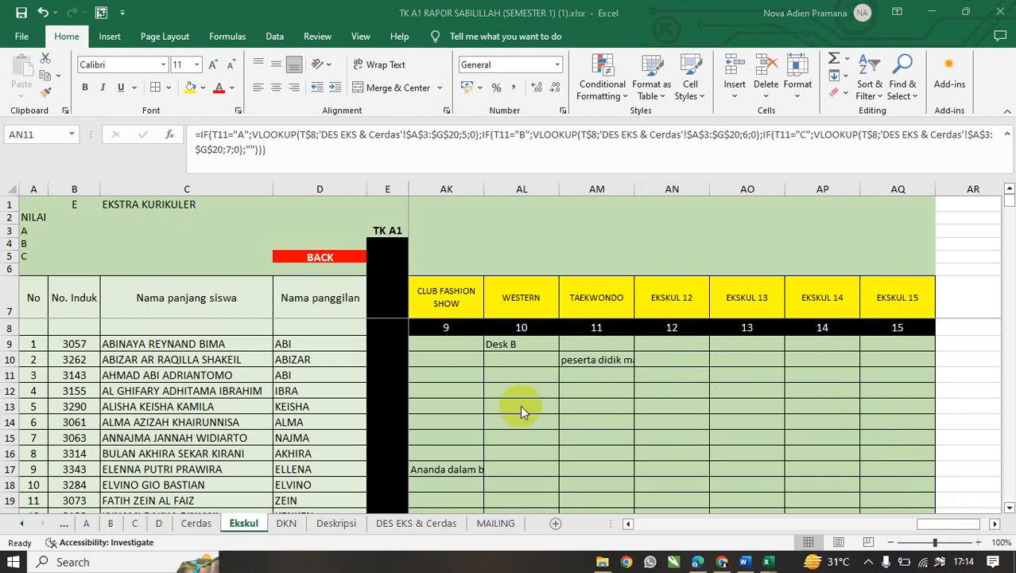
Open the DKN sheet and examine the extracurricular headers AL BANJARI, CLUB MENARI MODERN and CLUB MENARI TRADISIONAL.
{"action": "left_click", "coordinate": [389, 524]}
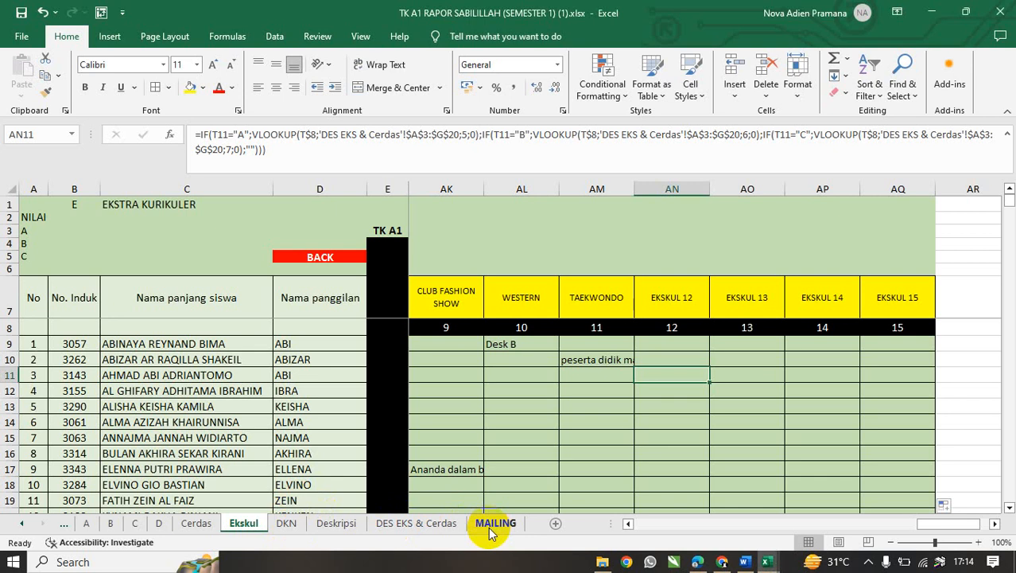
{"action": "left_click", "coordinate": [285, 525]}
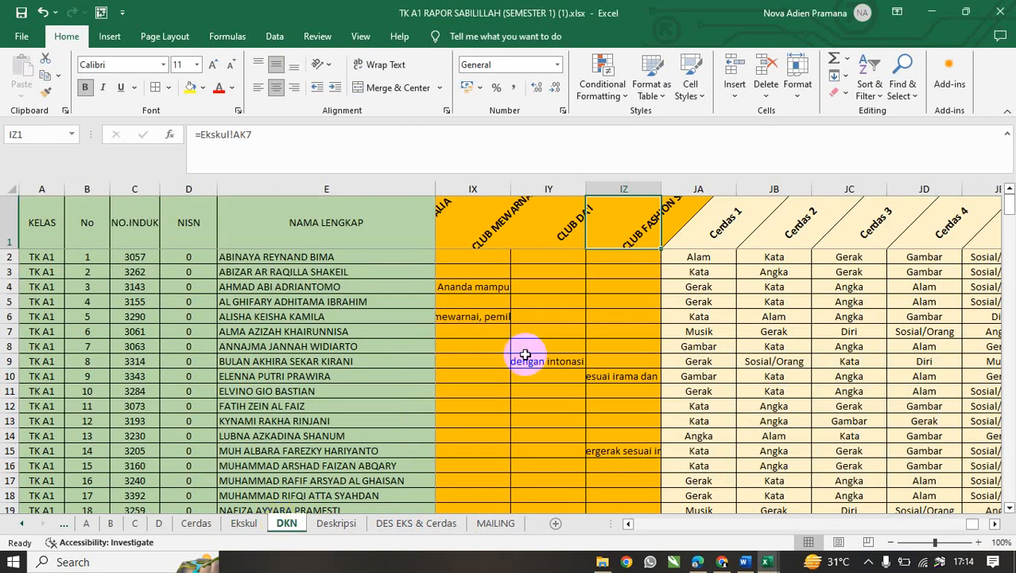
{"action": "left_click_drag", "start_coordinate": [962, 526], "coordinate": [776, 522]}
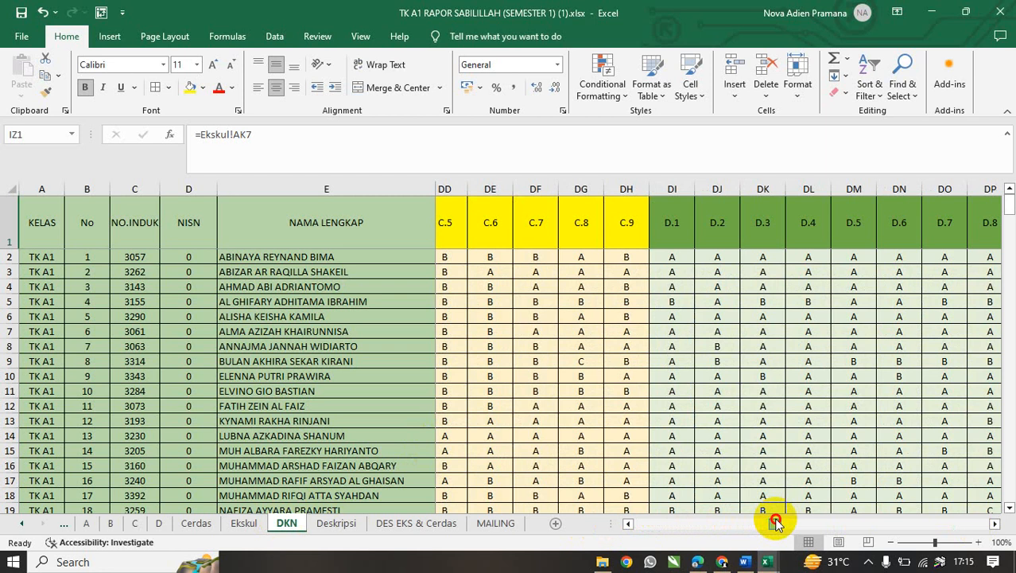
{"action": "left_click_drag", "start_coordinate": [776, 521], "coordinate": [954, 507]}
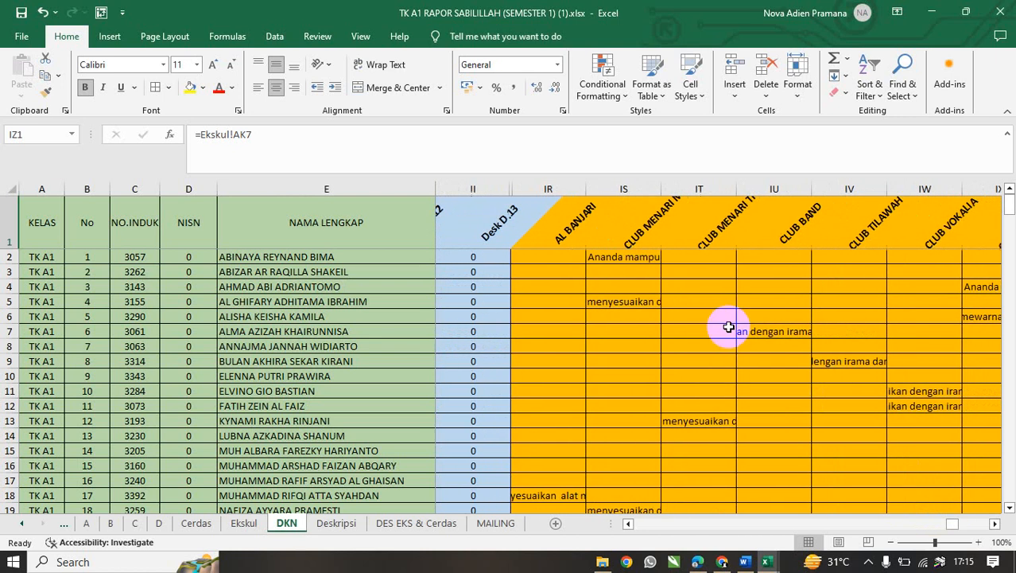
{"action": "left_click", "coordinate": [562, 236]}
{"action": "left_click", "coordinate": [615, 233]}
{"action": "left_click", "coordinate": [696, 241]}
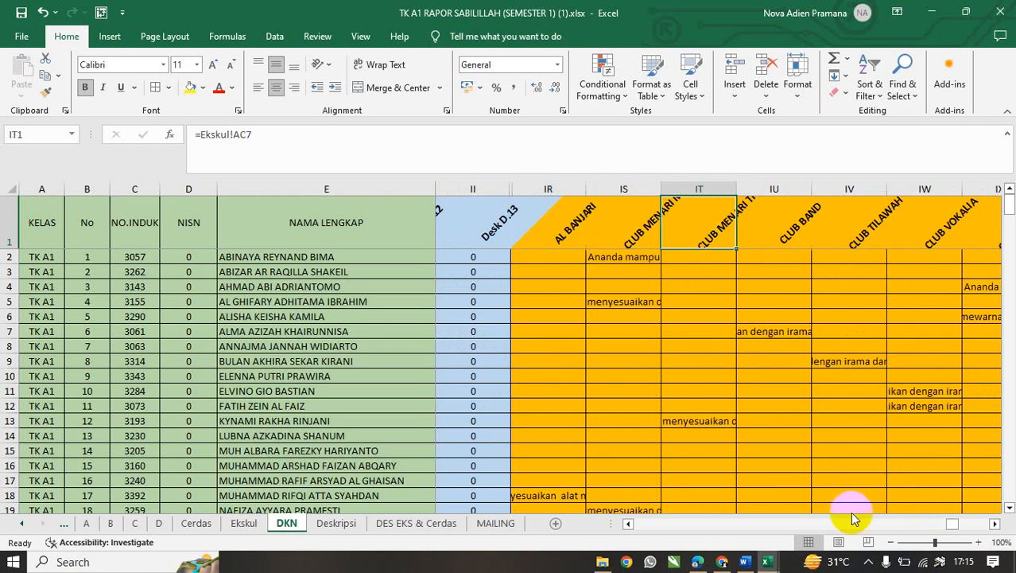
Increase the height of DKN header row 1 so slanted names such as CLUB FASHION SHOW fit.
{"action": "left_click_drag", "start_coordinate": [953, 526], "coordinate": [976, 527]}
{"action": "left_click", "coordinate": [634, 232]}
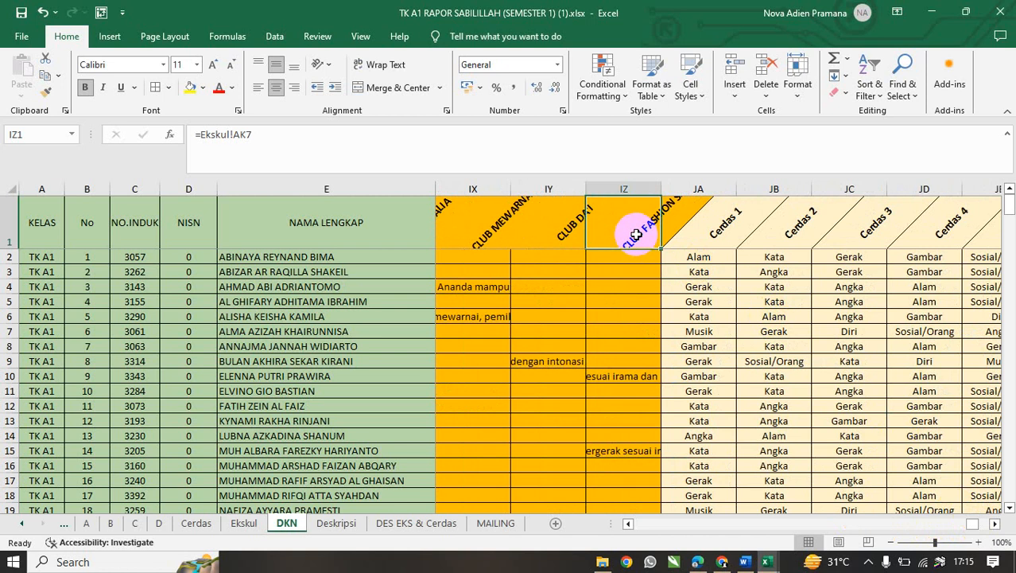
{"action": "left_click_drag", "start_coordinate": [10, 248], "coordinate": [4, 283]}
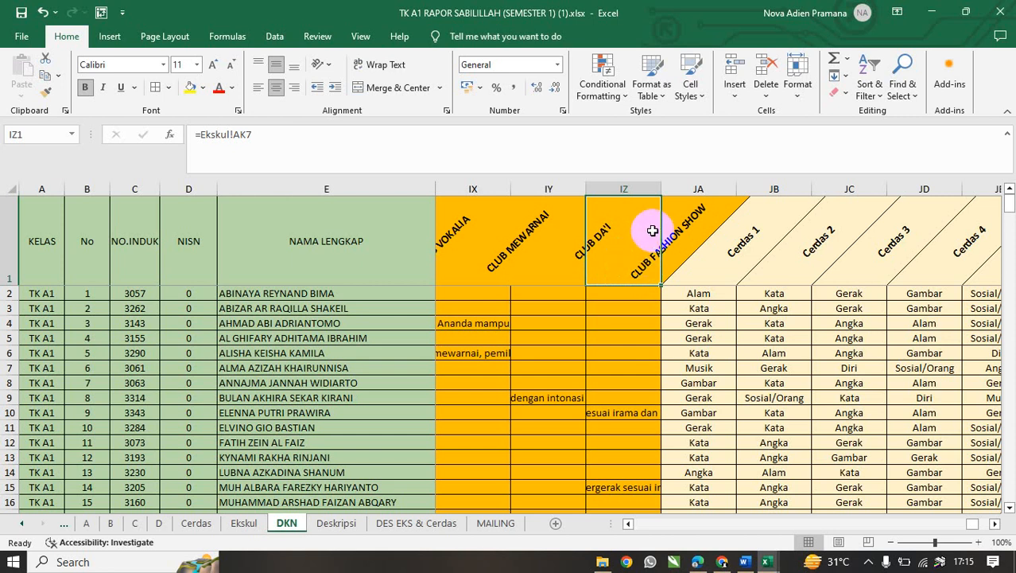
Examine column JA (Cerdas 1), directly after the CLUB FASHION SHOW column on the DKN sheet.
{"action": "left_click", "coordinate": [695, 188]}
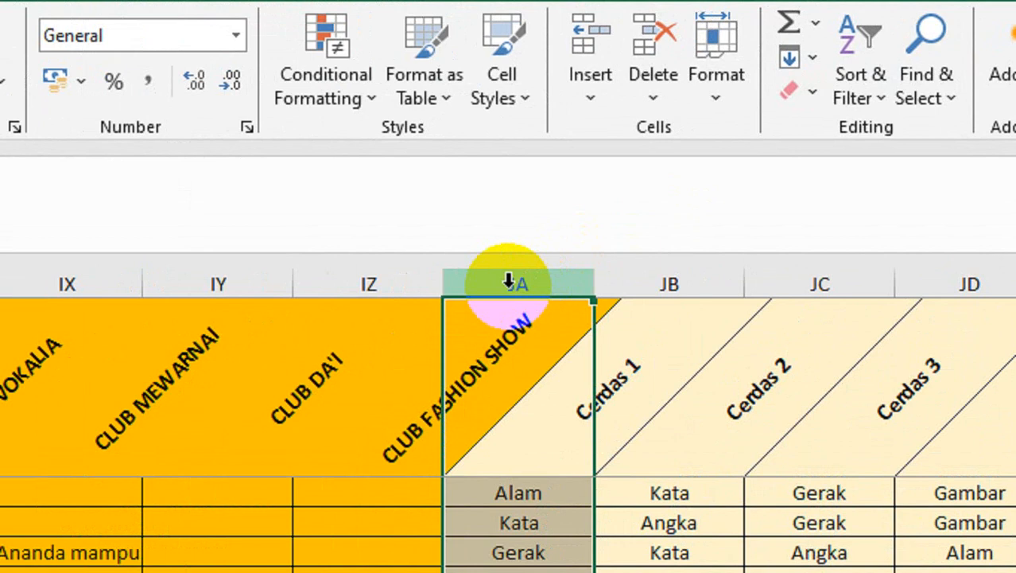
{"action": "left_click", "coordinate": [692, 236]}
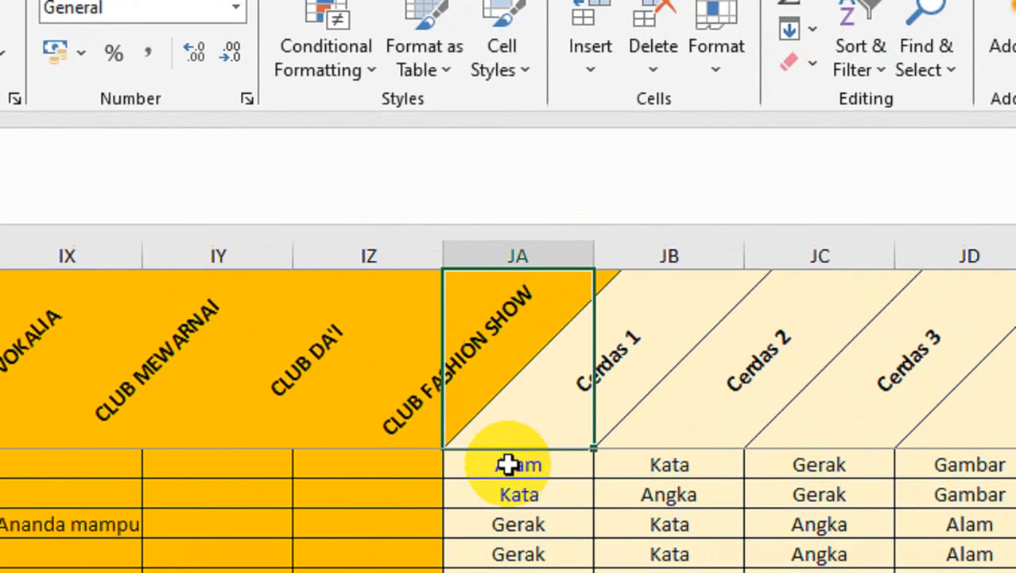
{"action": "left_click", "coordinate": [508, 490]}
{"action": "left_click", "coordinate": [498, 521]}
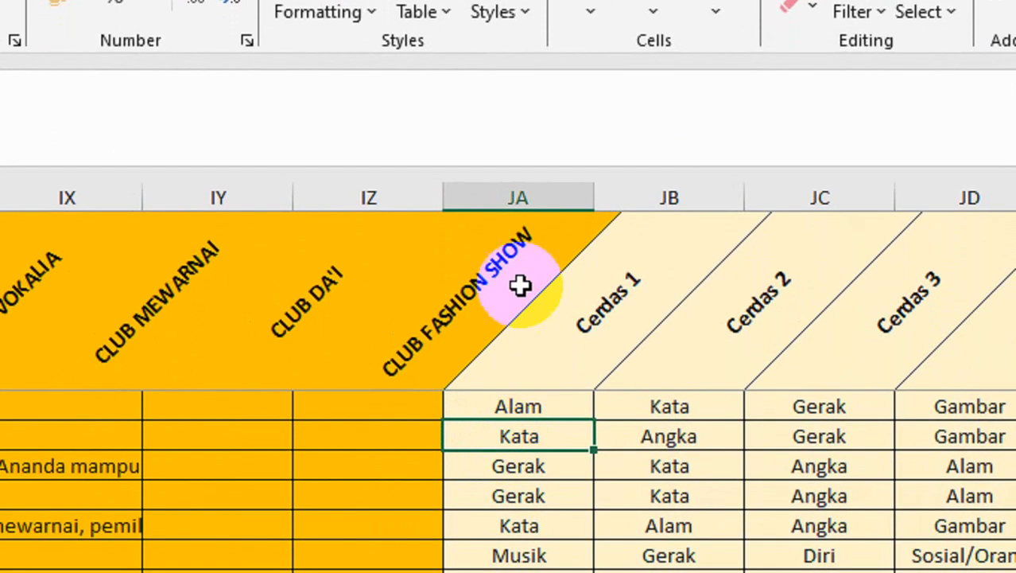
Insert six columns before the Cerdas 1 column at JA on the DKN sheet.
{"action": "left_click", "coordinate": [519, 369]}
{"action": "left_click", "coordinate": [518, 195]}
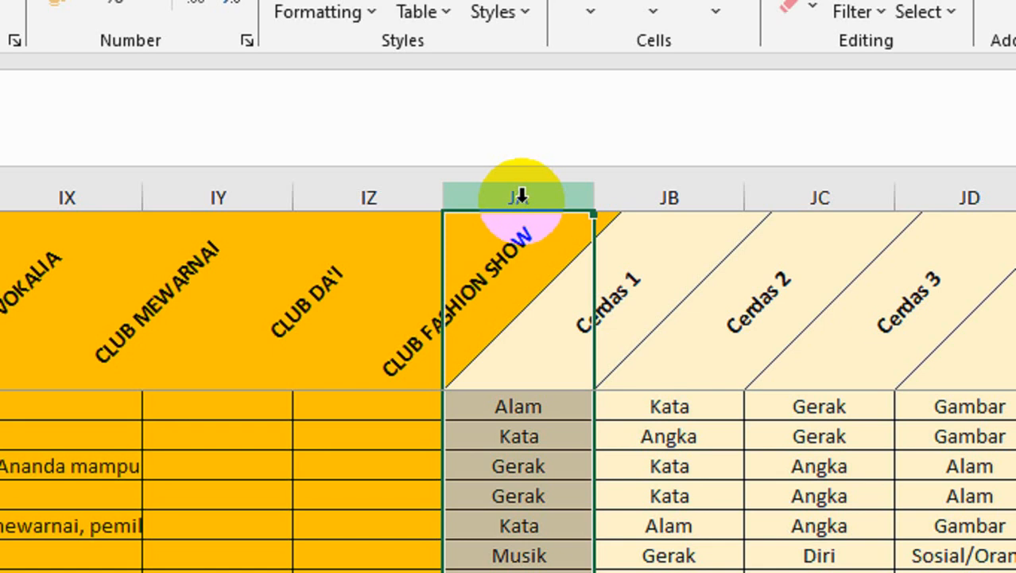
{"action": "right_click", "coordinate": [520, 196]}
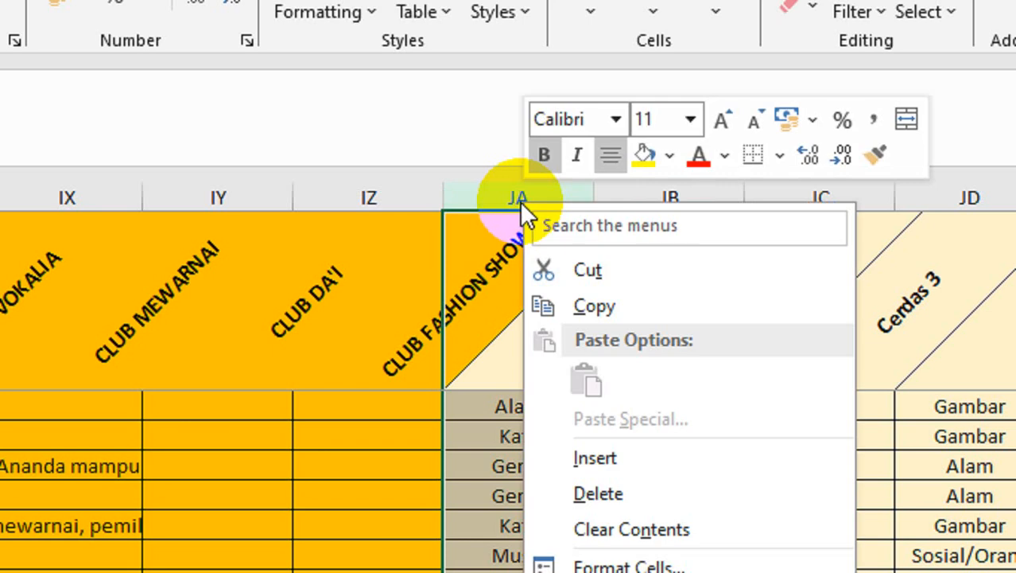
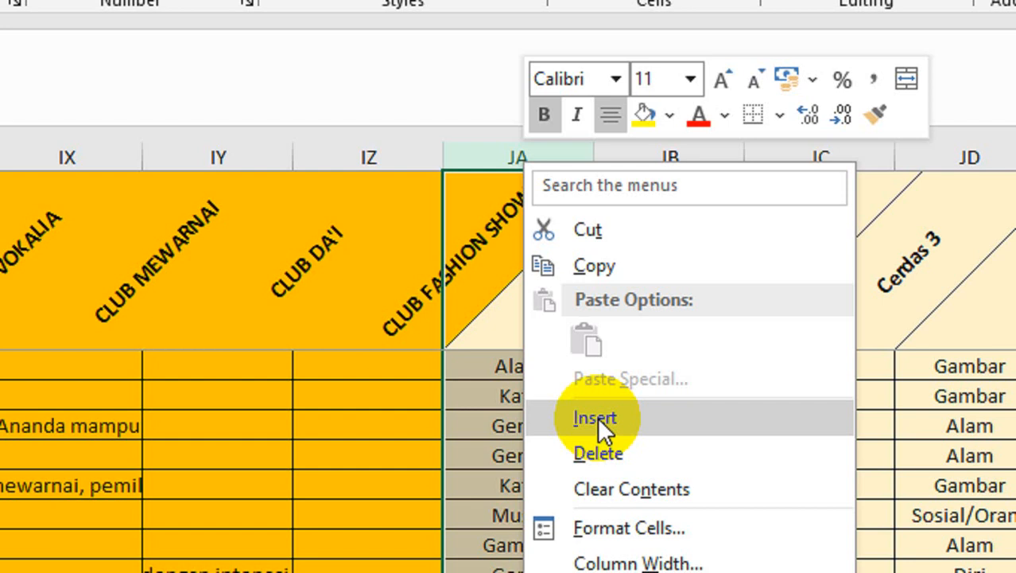
{"action": "left_click", "coordinate": [597, 417]}
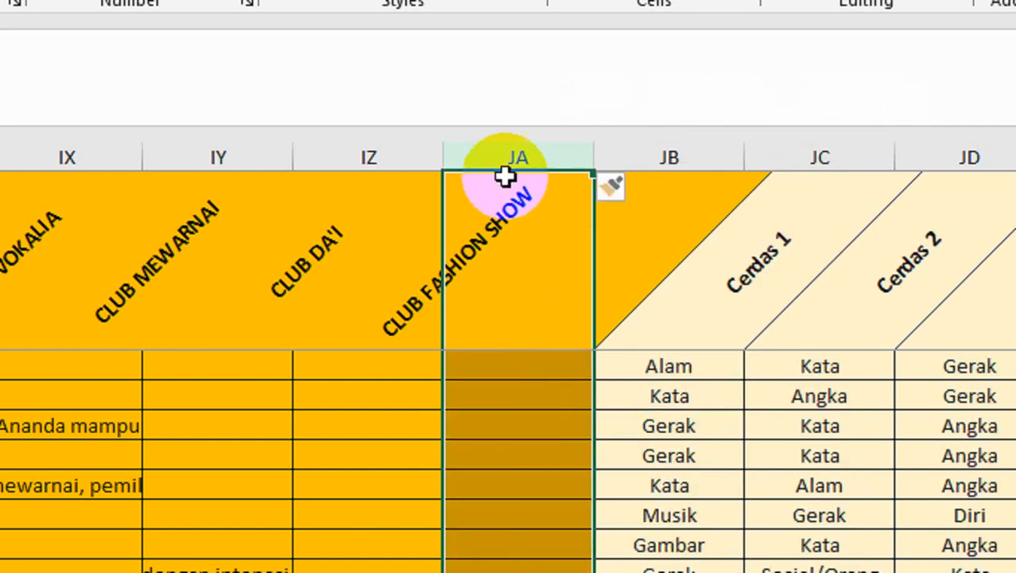
{"action": "right_click", "coordinate": [503, 165]}
{"action": "left_click", "coordinate": [602, 424]}
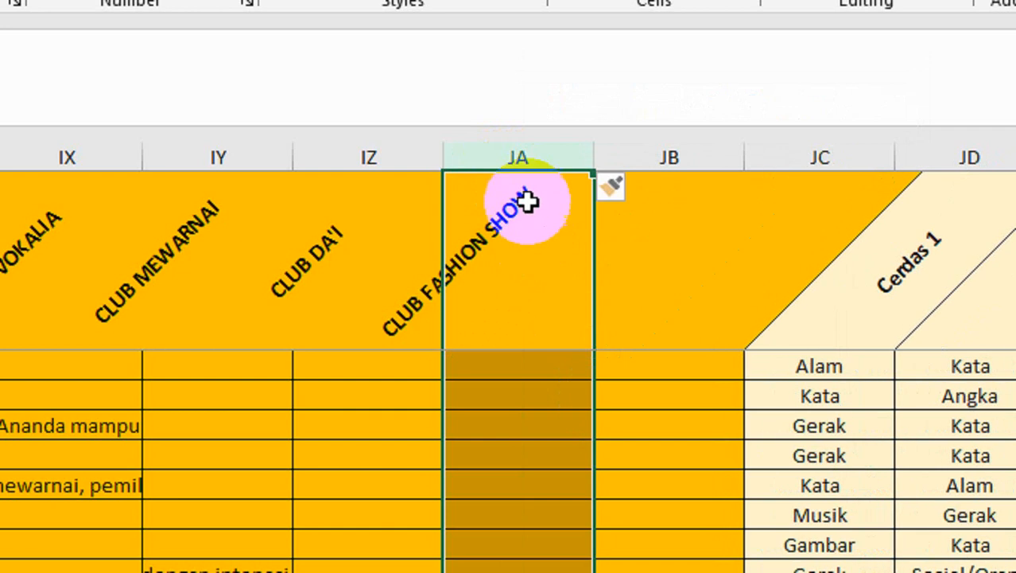
{"action": "left_click", "coordinate": [664, 315]}
{"action": "left_click", "coordinate": [547, 256]}
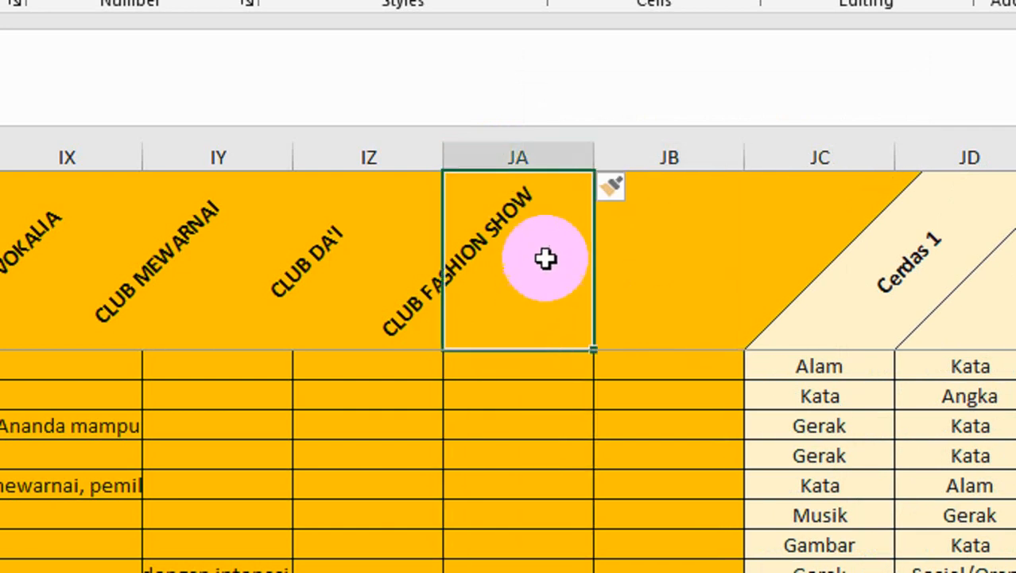
{"action": "left_click", "coordinate": [514, 158]}
{"action": "right_click", "coordinate": [514, 159]}
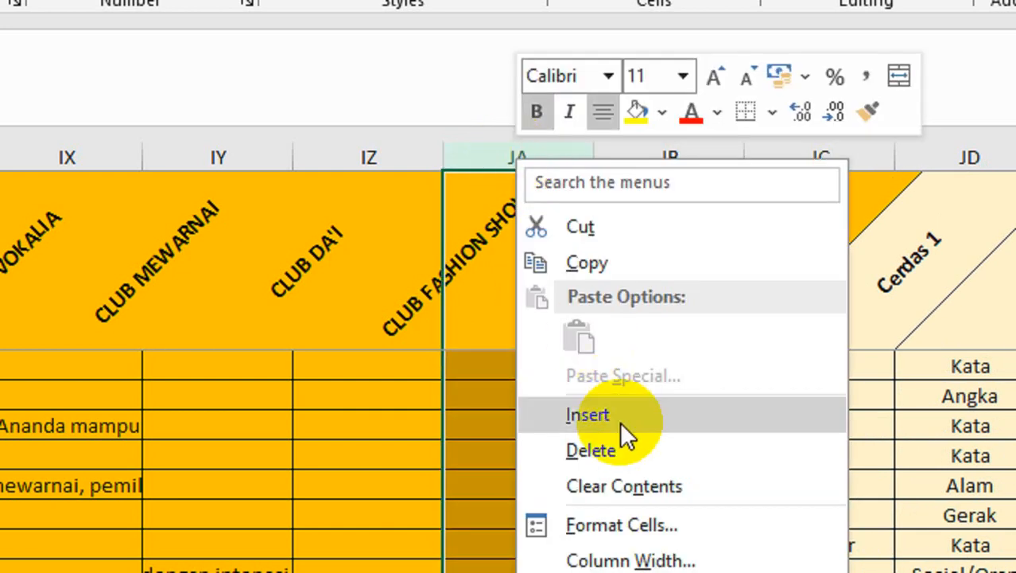
{"action": "left_click", "coordinate": [619, 421]}
{"action": "right_click", "coordinate": [517, 159]}
{"action": "left_click", "coordinate": [621, 418]}
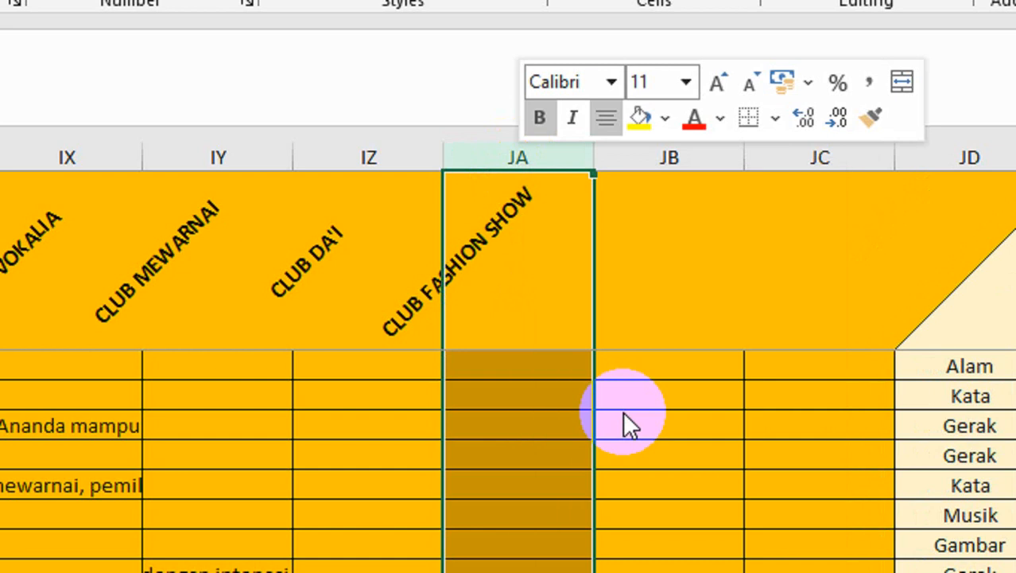
{"action": "right_click", "coordinate": [520, 159]}
{"action": "left_click", "coordinate": [633, 412]}
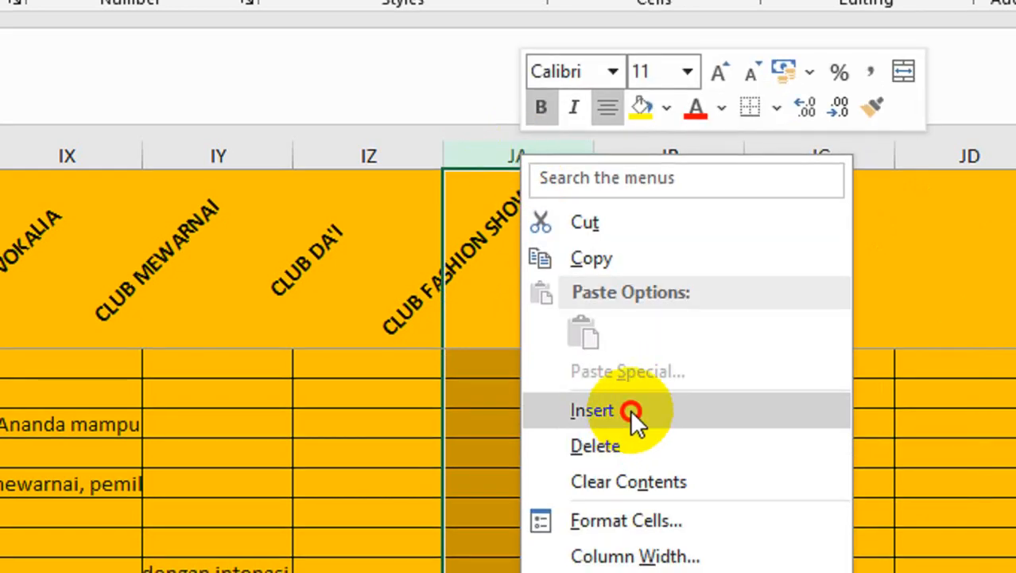
{"action": "right_click", "coordinate": [532, 159]}
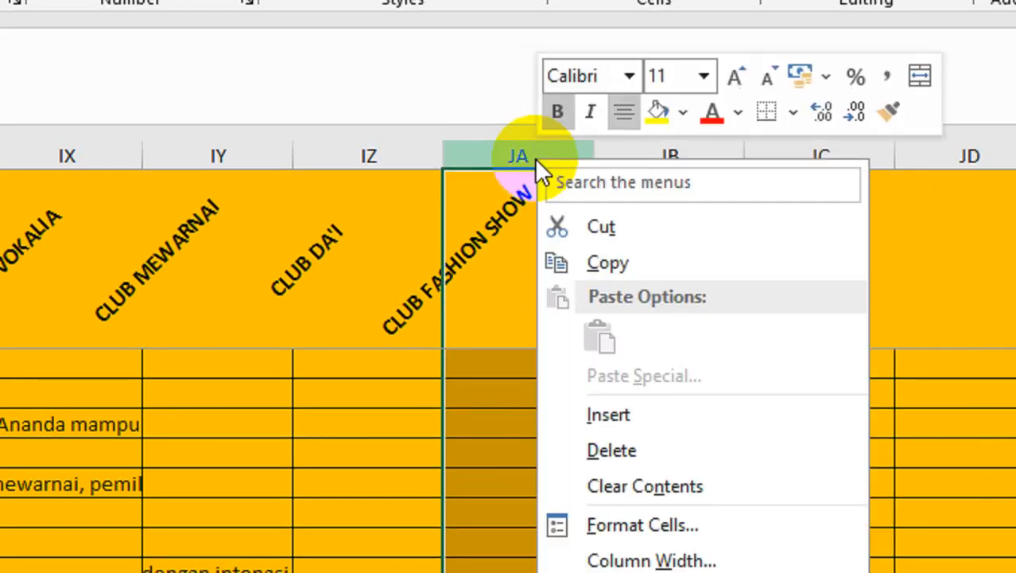
{"action": "left_click", "coordinate": [629, 415]}
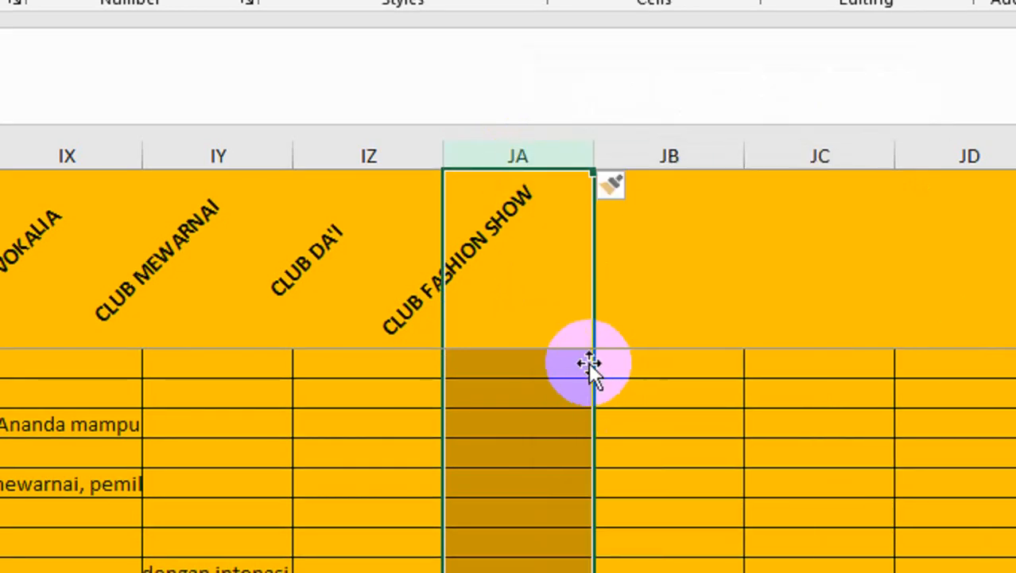
Check the blank header cells from JA1 onward, directly after CLUB FASHION SHOW, against the number of added extracurriculars.
{"action": "left_click", "coordinate": [573, 314]}
{"action": "key", "text": "Right"}
{"action": "key", "text": "Right"}
{"action": "key", "text": "Right"}
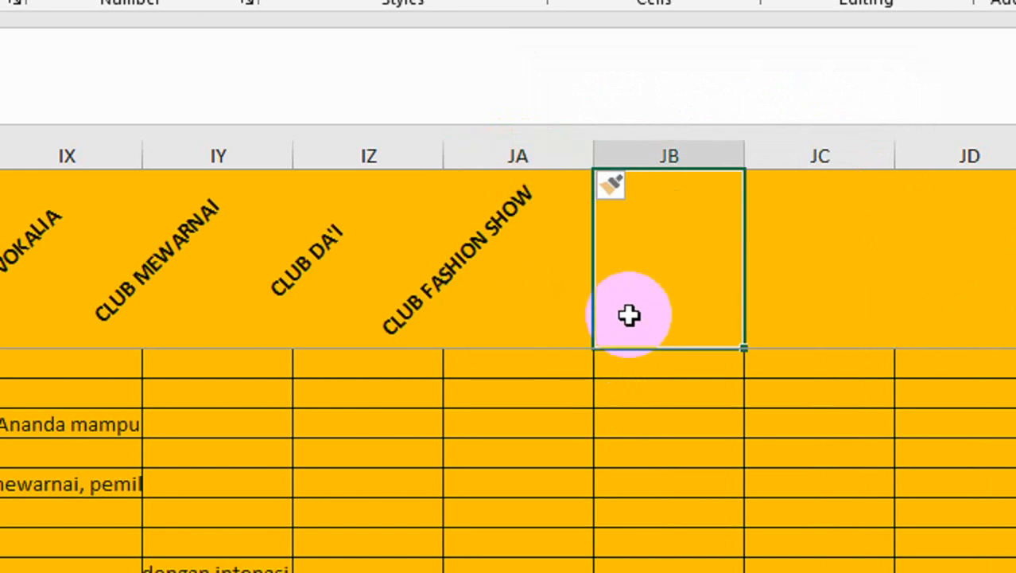
{"action": "key", "text": "Right"}
{"action": "key", "text": "Right"}
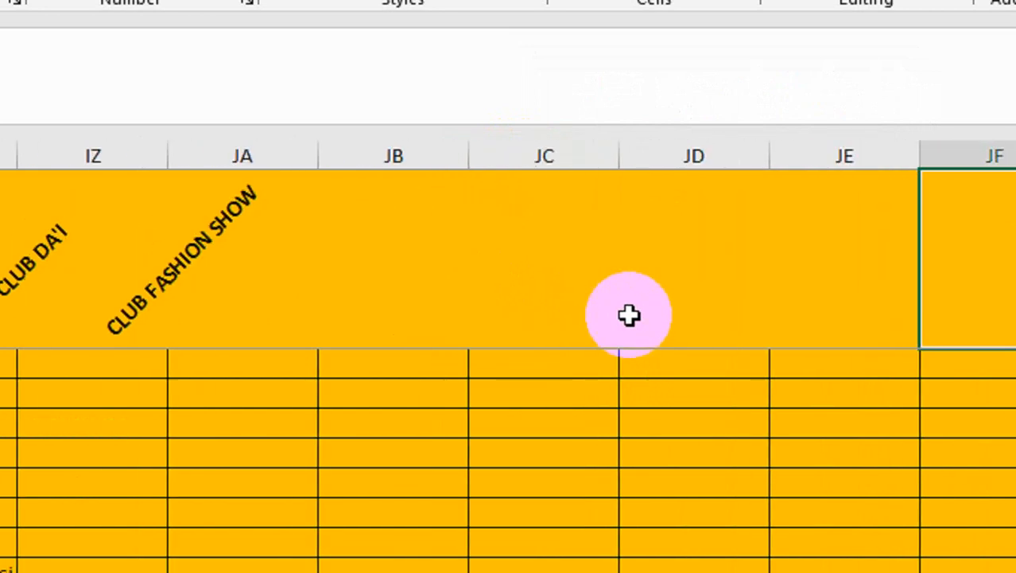
{"action": "key", "text": "Left"}
{"action": "key", "text": "Left"}
{"action": "key", "text": "Left"}
{"action": "key", "text": "Left"}
{"action": "key", "text": "Left"}
{"action": "key", "text": "Left"}
{"action": "key", "text": "Left"}
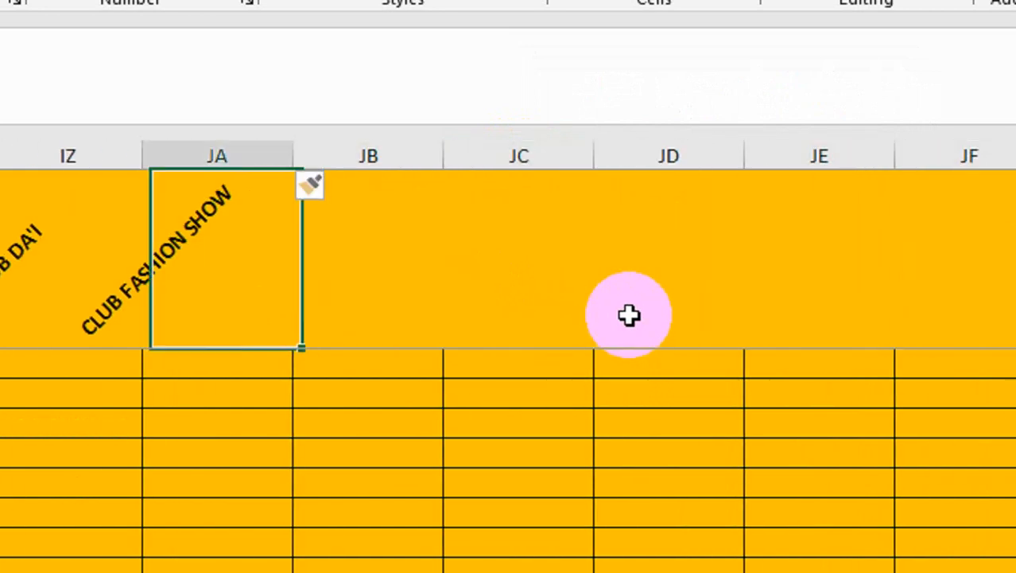
{"action": "key", "text": "Right"}
{"action": "key", "text": "Right"}
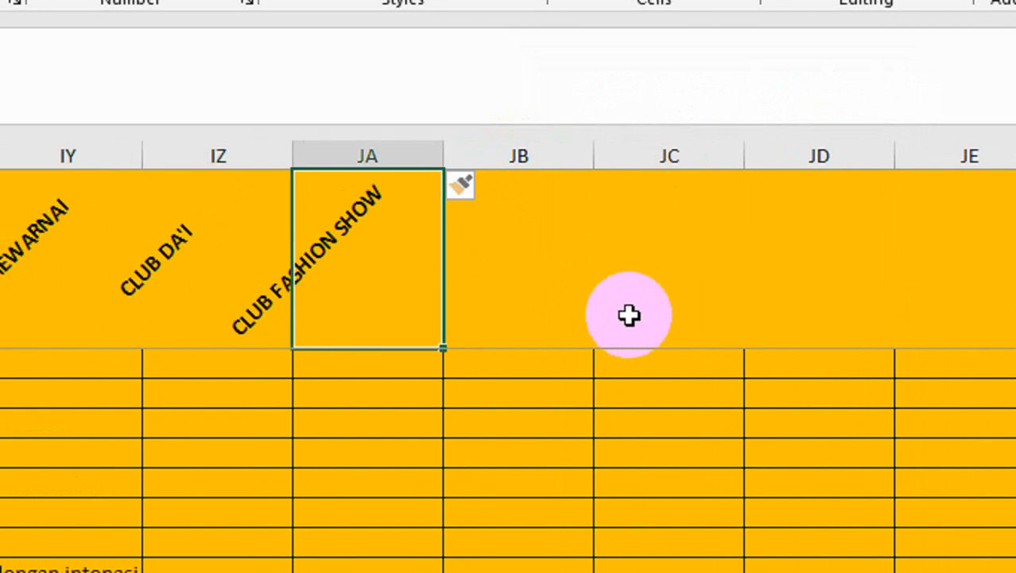
{"action": "key", "text": "Left"}
{"action": "key", "text": "Right"}
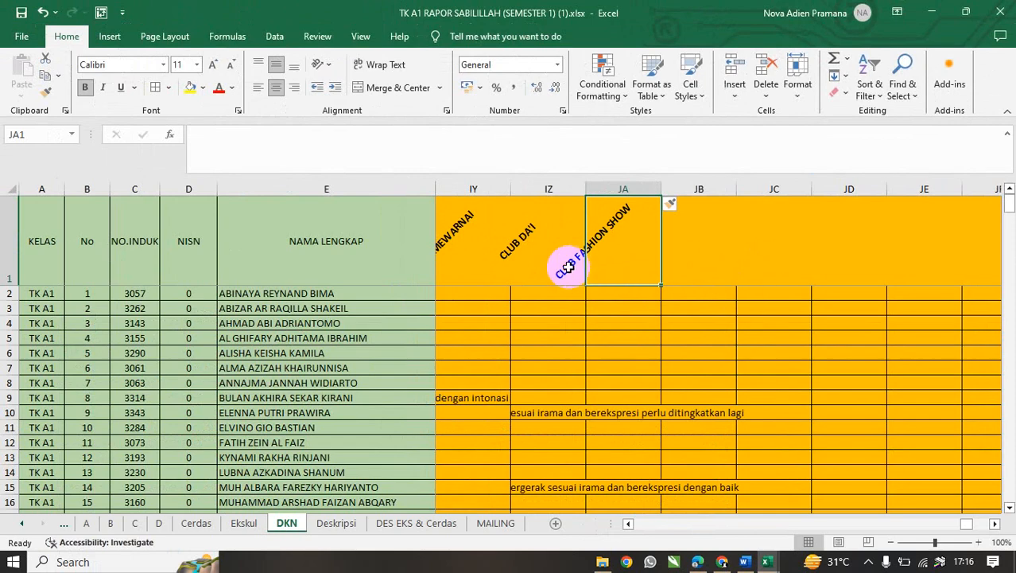
Copy the Ekskul header link from IZ1 into JA1 and fill it across to JF1 for WESTERN through EKSKUL 15.
{"action": "left_click", "coordinate": [567, 268]}
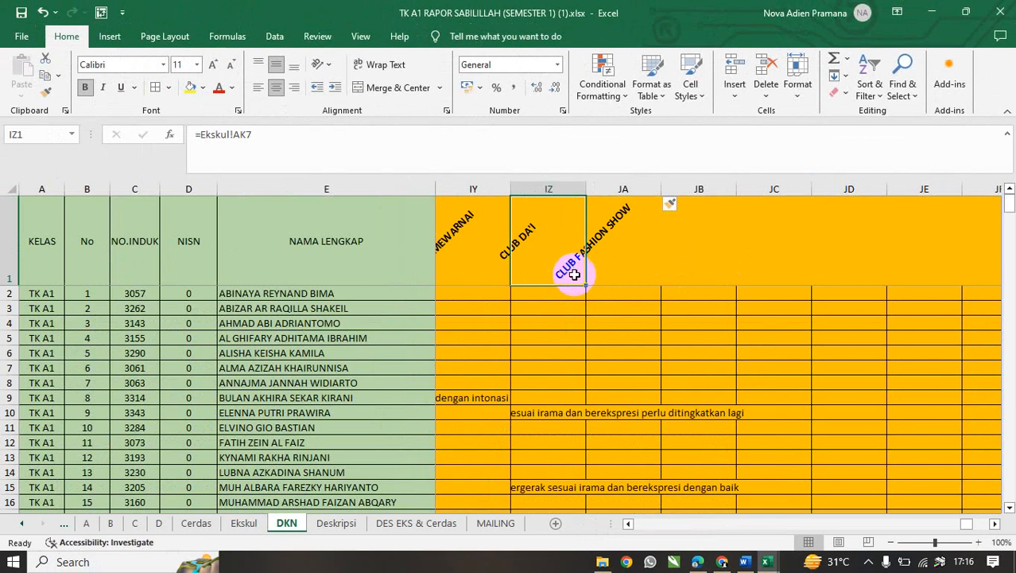
{"action": "left_click", "coordinate": [618, 272]}
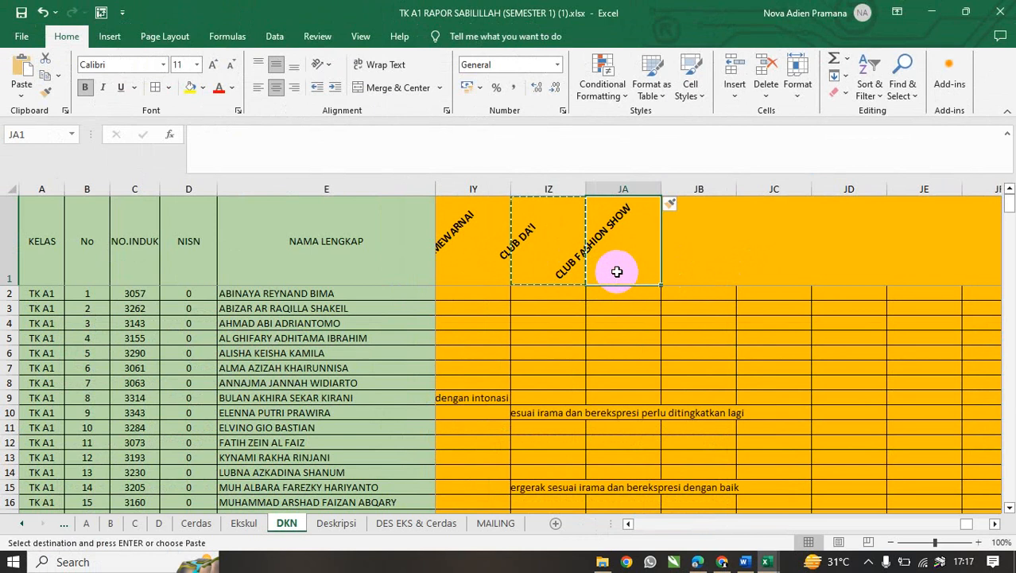
{"action": "type", "text": "=Ekskul!AL7"}
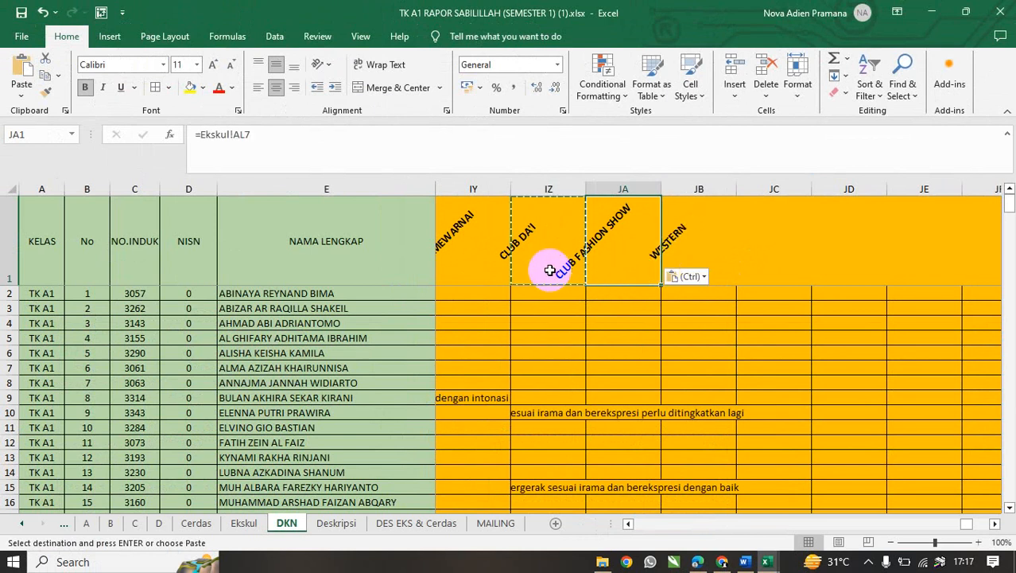
{"action": "left_click", "coordinate": [576, 274]}
{"action": "mouse_move", "coordinate": [585, 286]}
{"action": "left_mouse_down"}
{"action": "mouse_move", "coordinate": [990, 276]}
{"action": "mouse_move", "coordinate": [571, 273]}
{"action": "left_mouse_up"}
{"action": "left_click", "coordinate": [552, 259]}
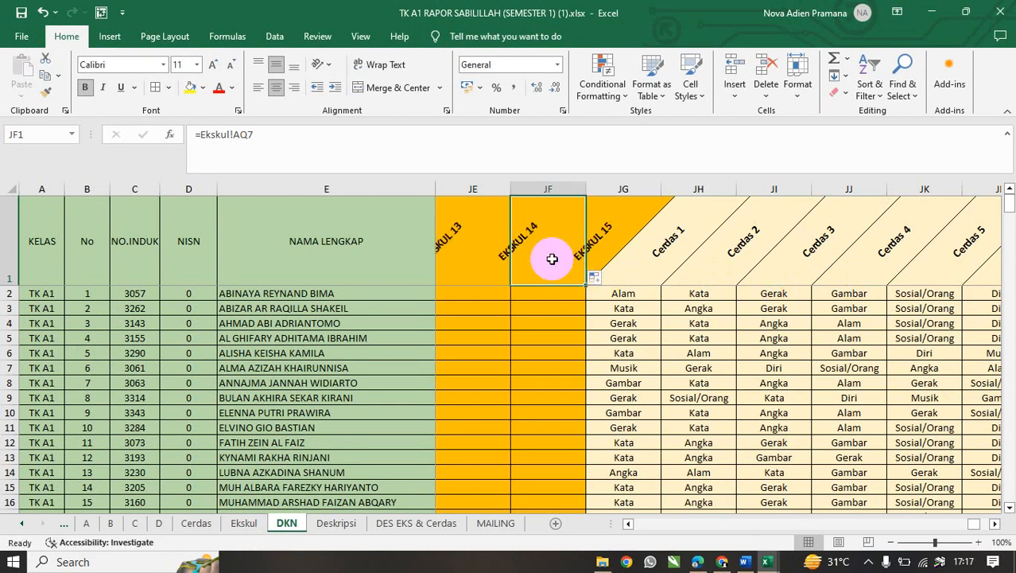
Fill the IZ2 description formula across to JF2, then down through row 31.
{"action": "left_click", "coordinate": [628, 524]}
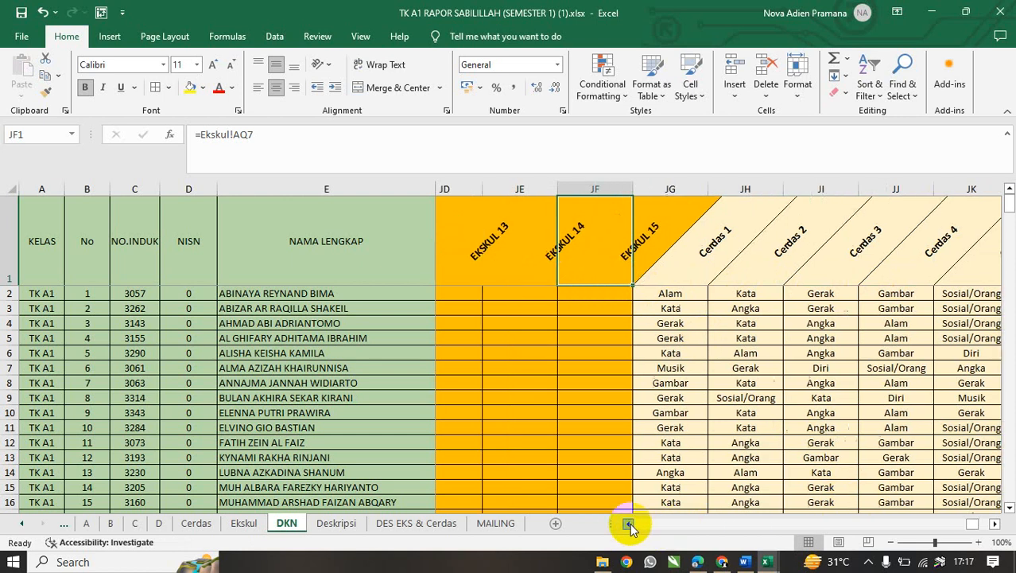
{"action": "left_click", "coordinate": [628, 524]}
{"action": "left_click", "coordinate": [628, 524]}
{"action": "left_click", "coordinate": [628, 524]}
{"action": "left_click", "coordinate": [629, 524]}
{"action": "left_click", "coordinate": [628, 524]}
{"action": "left_click", "coordinate": [629, 524]}
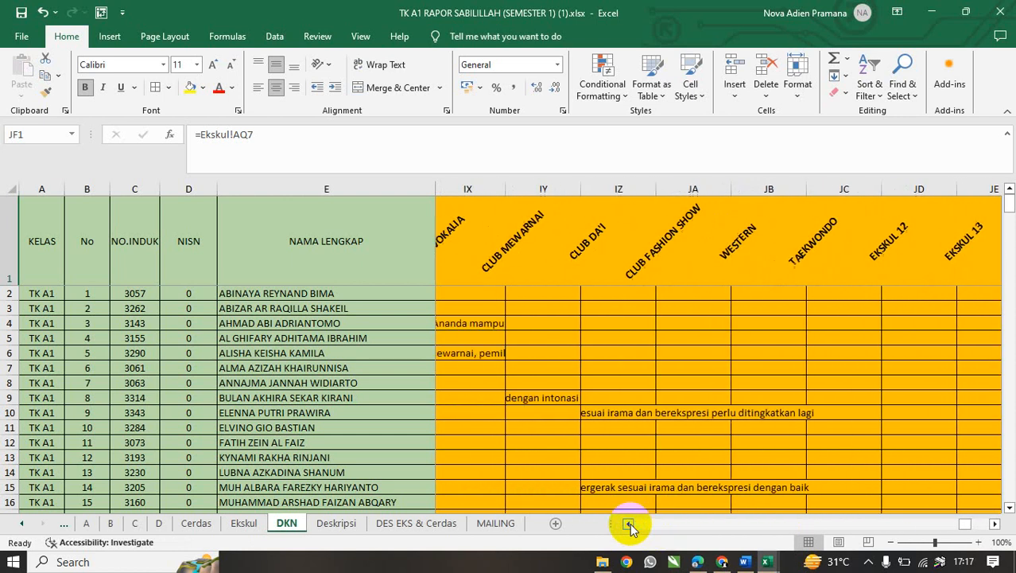
{"action": "left_click", "coordinate": [628, 524]}
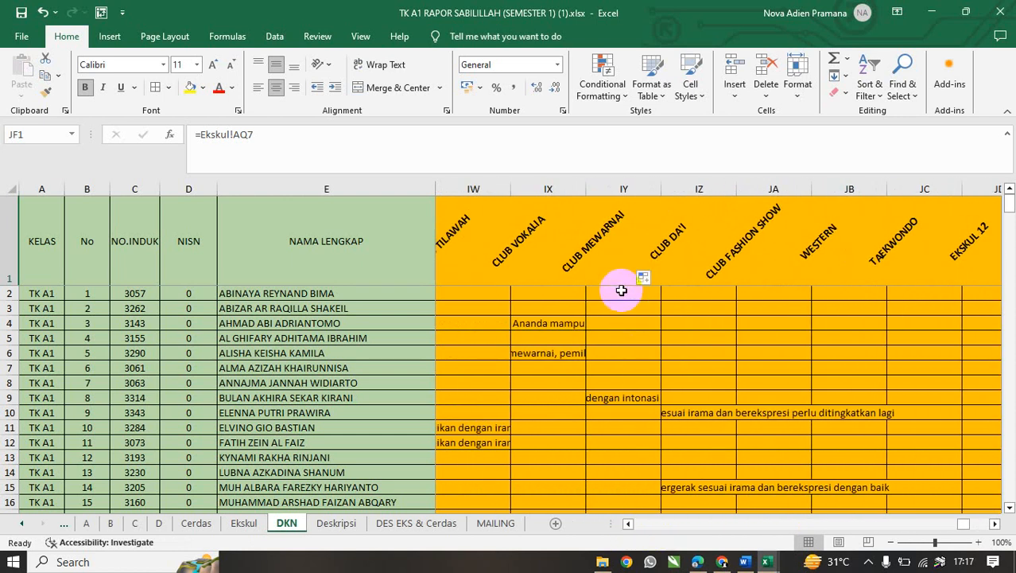
{"action": "left_click", "coordinate": [739, 256]}
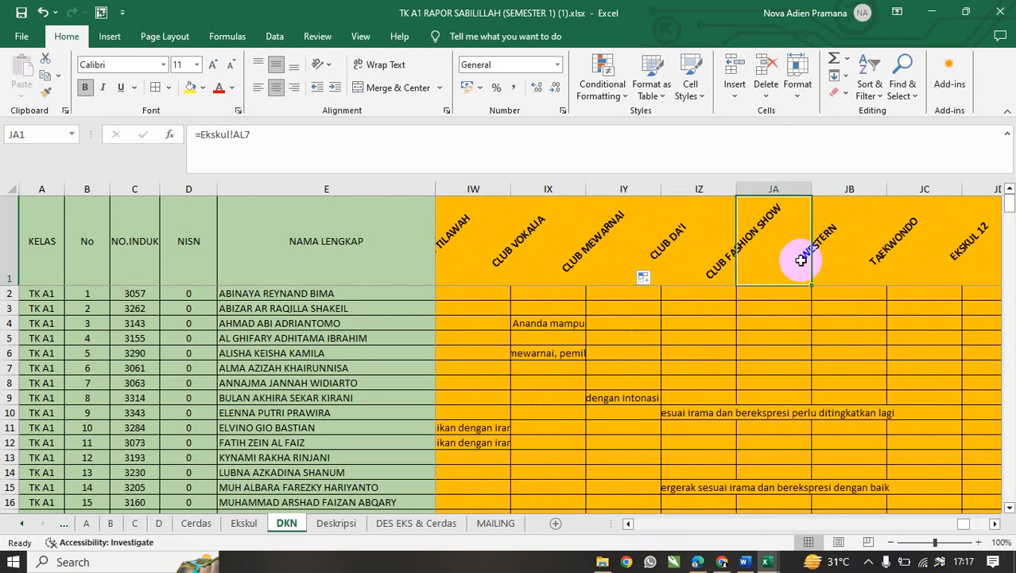
{"action": "left_click", "coordinate": [714, 276]}
{"action": "left_click", "coordinate": [703, 294]}
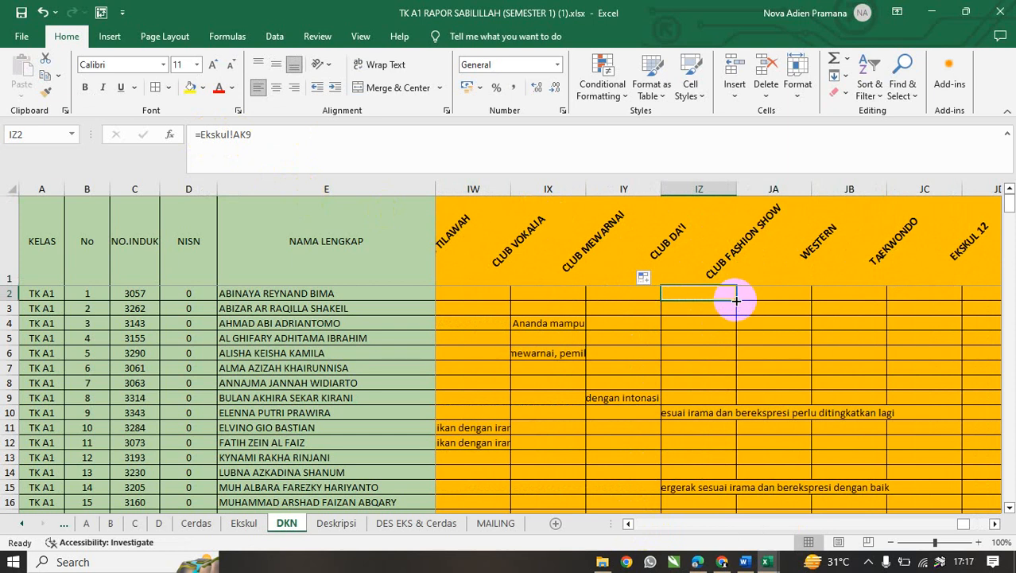
{"action": "left_click_drag", "start_coordinate": [736, 300], "coordinate": [812, 293]}
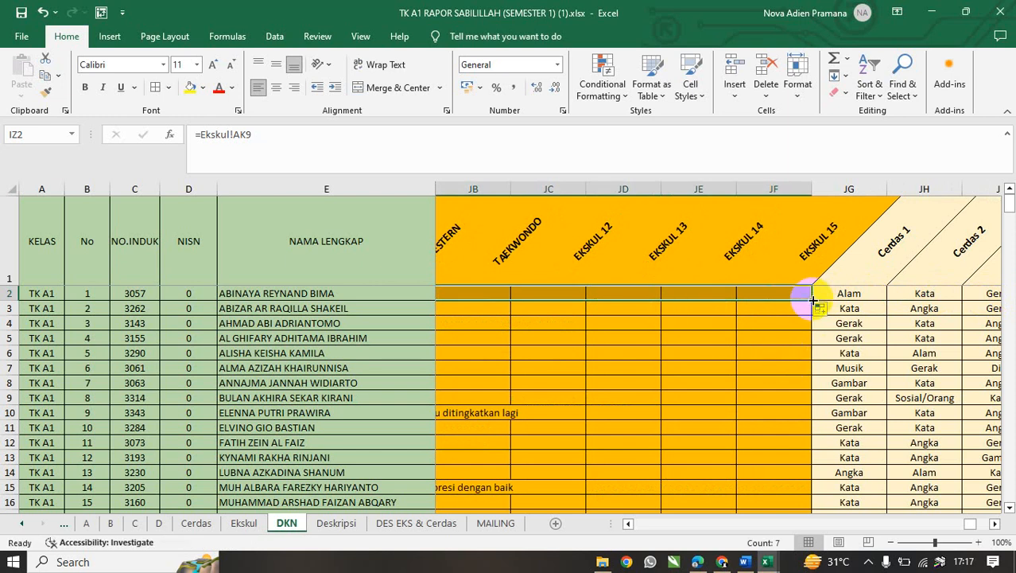
{"action": "left_click_drag", "start_coordinate": [814, 301], "coordinate": [789, 479]}
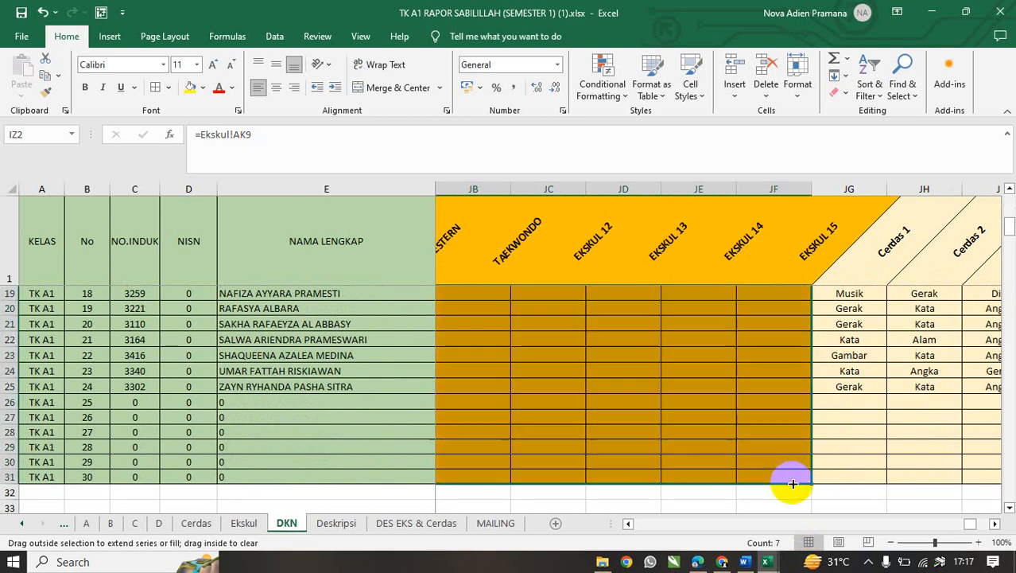
Check the filled descriptions on the DKN sheet, including JA2 under WESTERN and JB3 under TAEKWONDO, through the EKSKUL 15 column.
{"action": "scroll", "coordinate": [714, 407], "scroll_direction": "up", "scroll_amount": 6}
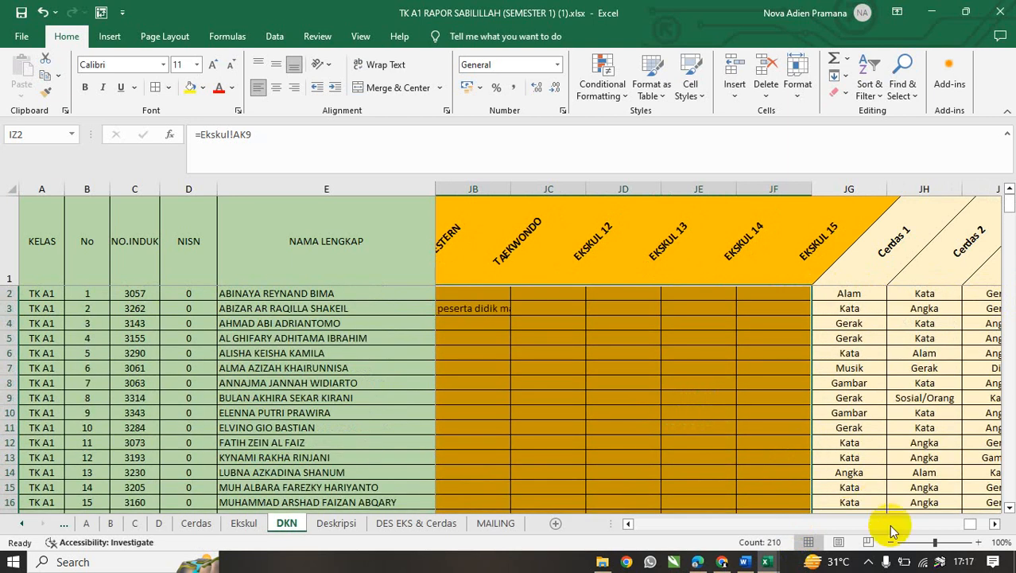
{"action": "left_click", "coordinate": [628, 523]}
{"action": "left_click", "coordinate": [628, 523]}
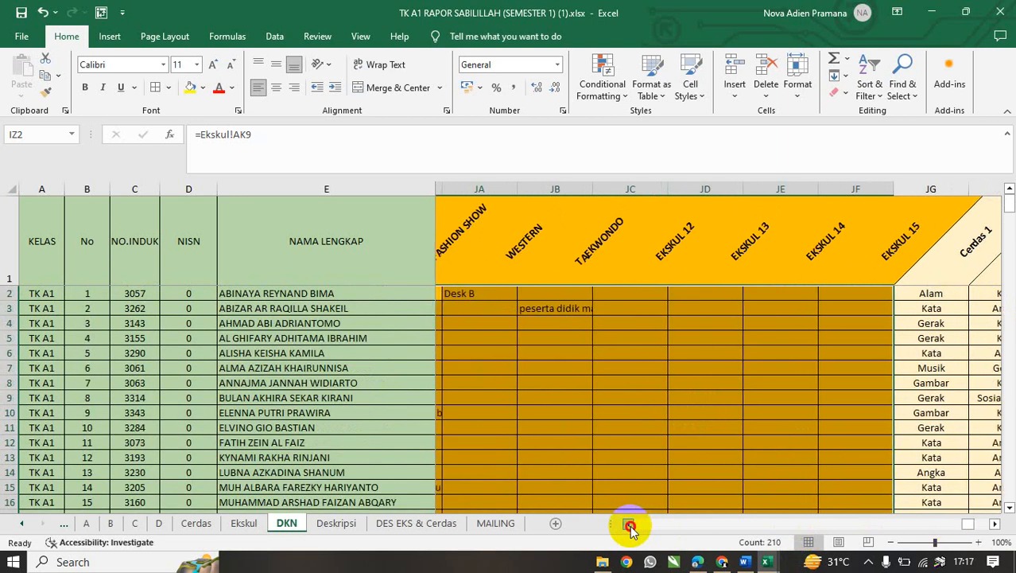
{"action": "left_click", "coordinate": [628, 523]}
{"action": "left_click", "coordinate": [628, 524]}
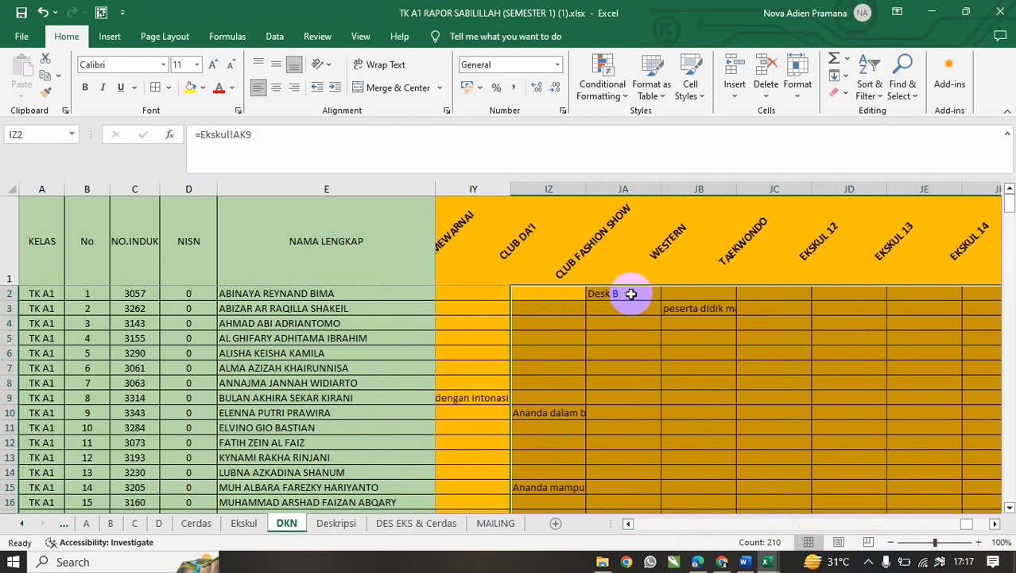
{"action": "left_click", "coordinate": [631, 293]}
{"action": "left_click", "coordinate": [691, 313]}
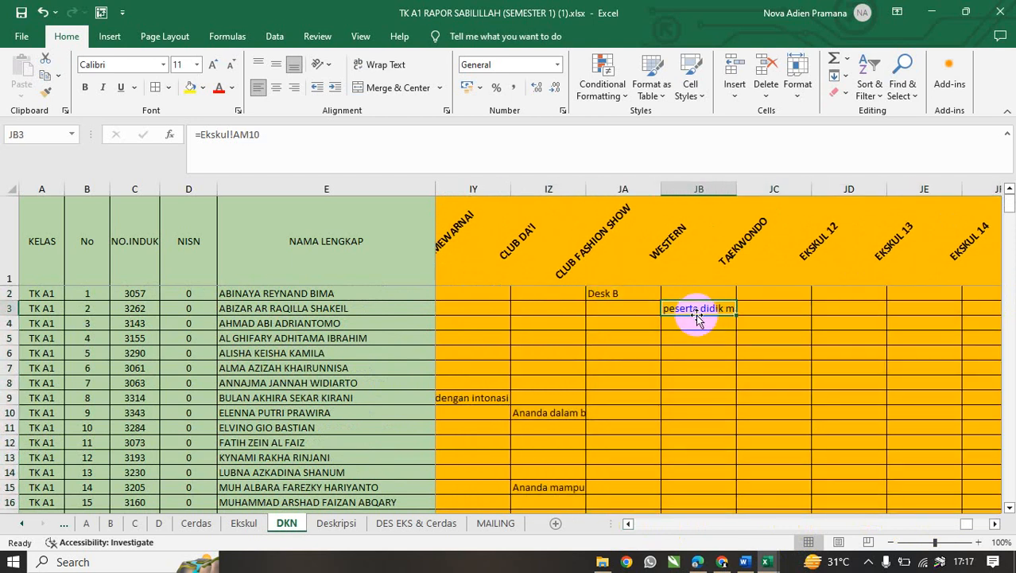
{"action": "left_click", "coordinate": [995, 524]}
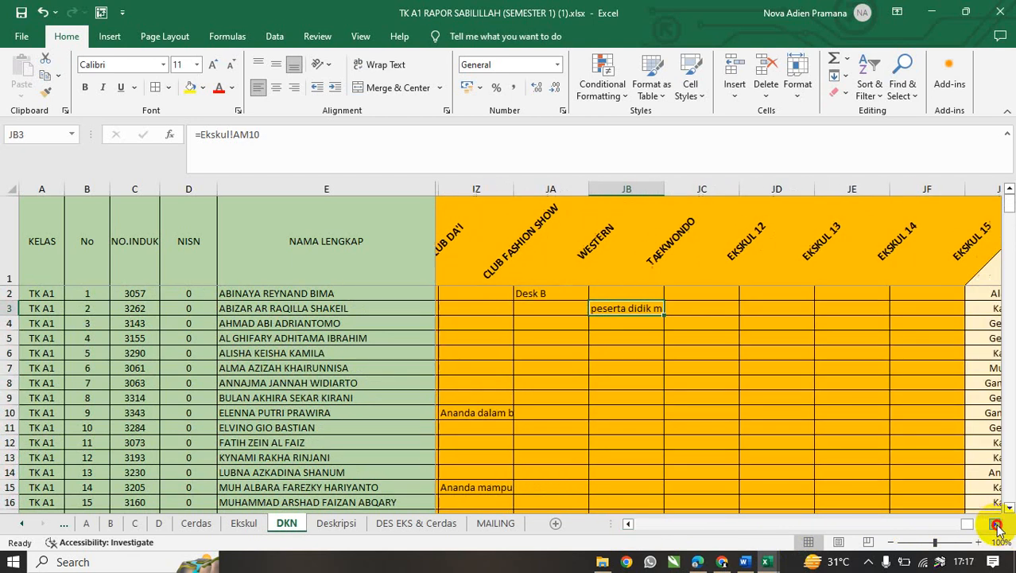
{"action": "left_click", "coordinate": [994, 524]}
{"action": "left_click", "coordinate": [995, 524]}
{"action": "left_click", "coordinate": [995, 524]}
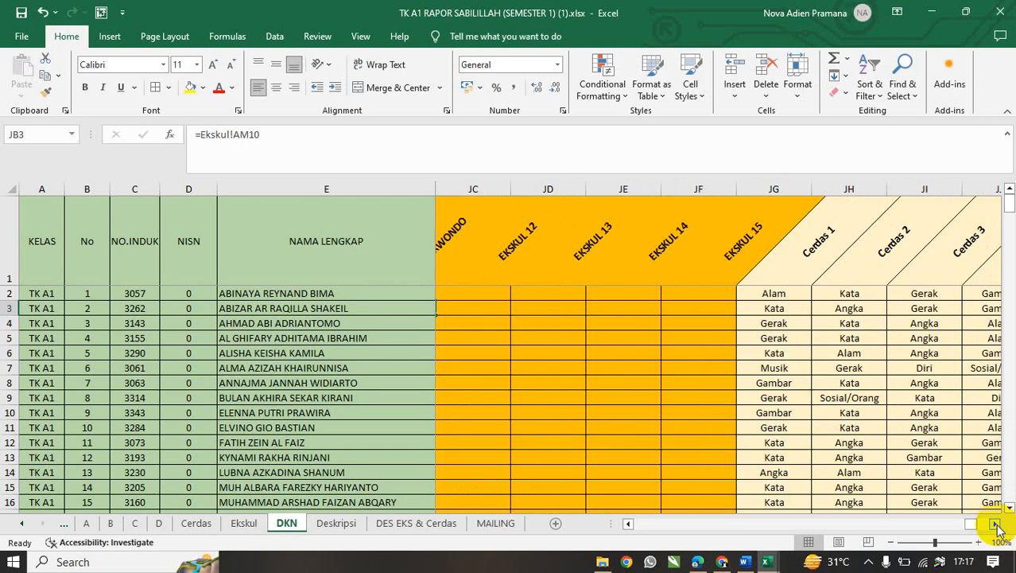
Open the MAILING sheet.
{"action": "left_click", "coordinate": [628, 524]}
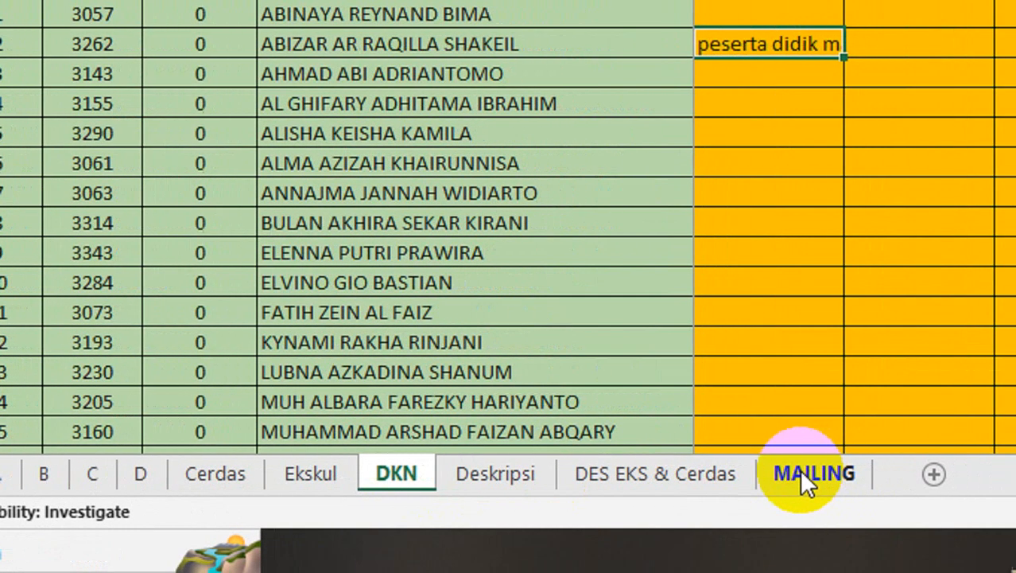
{"action": "left_click", "coordinate": [926, 473]}
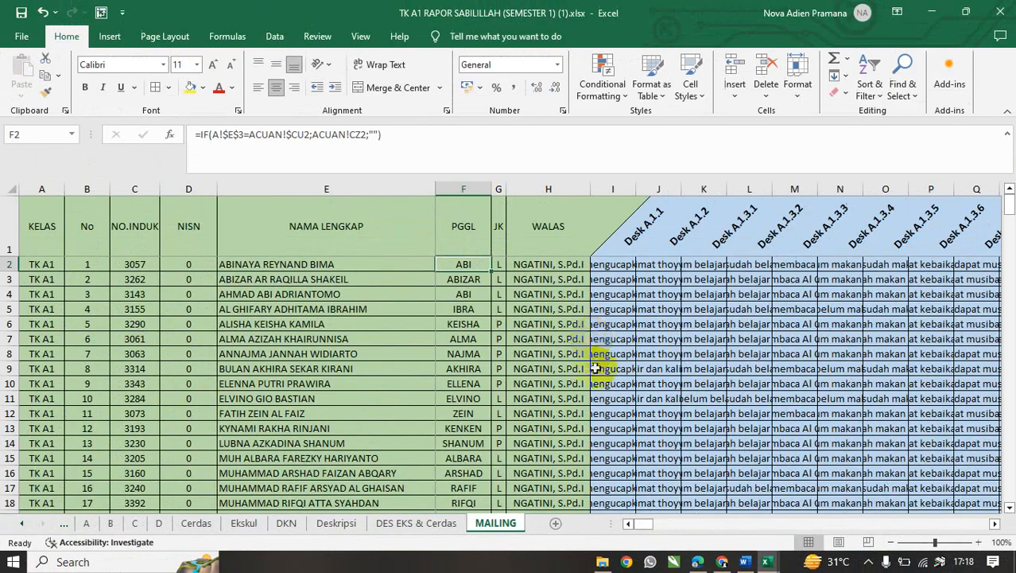
Compare the extracurricular columns on MAILING with the added WESTERN through EKSKUL 15 columns on the DKN sheet.
{"action": "left_click_drag", "start_coordinate": [644, 526], "coordinate": [962, 528]}
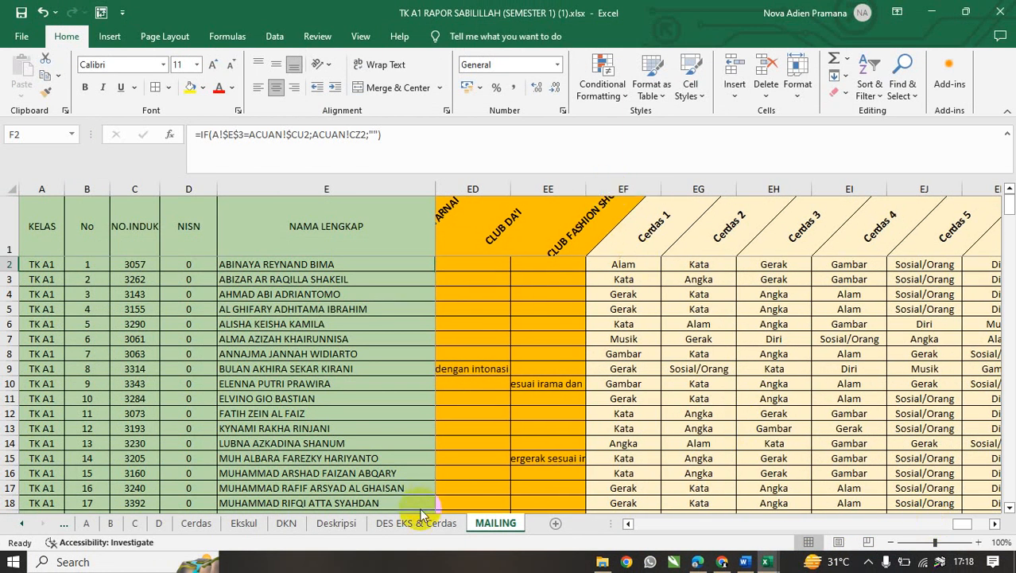
{"action": "left_click", "coordinate": [295, 523]}
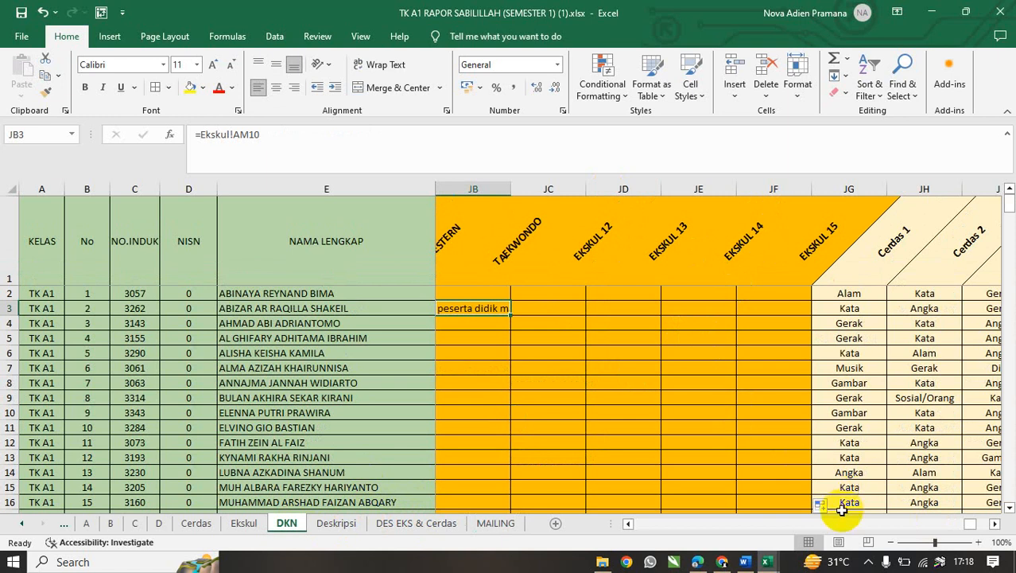
{"action": "left_click", "coordinate": [629, 525]}
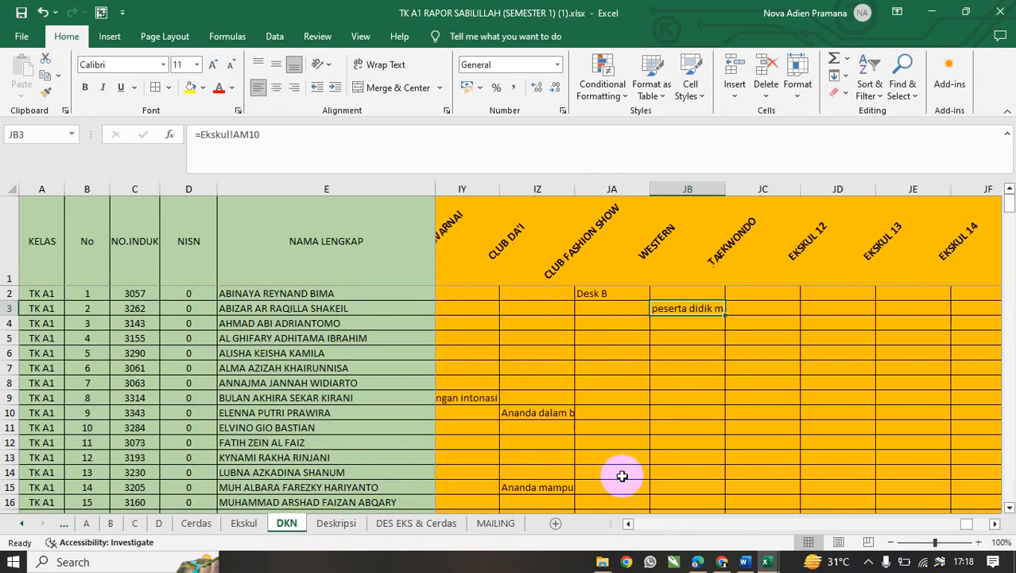
{"action": "left_click", "coordinate": [624, 188]}
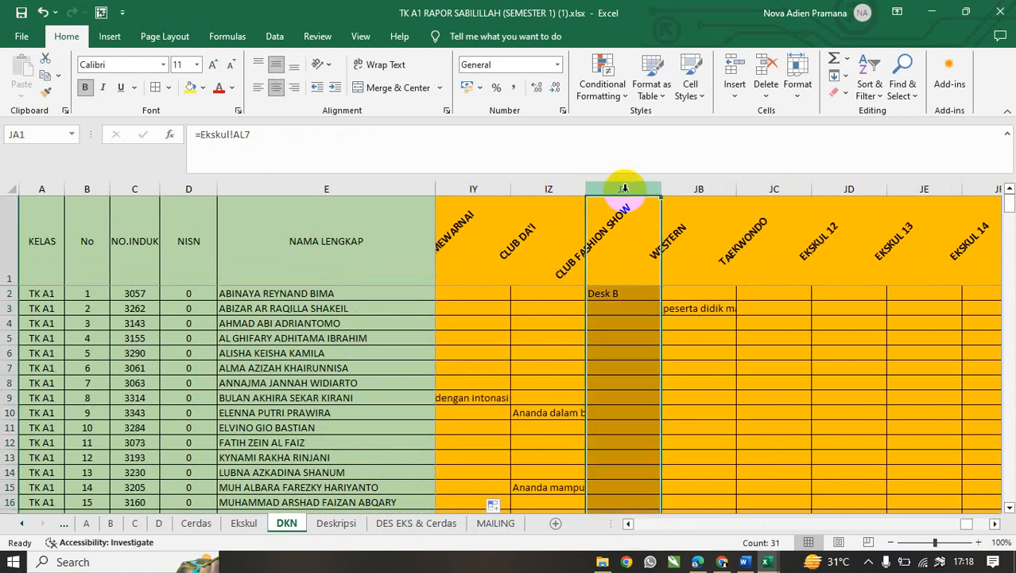
{"action": "left_click", "coordinate": [489, 524]}
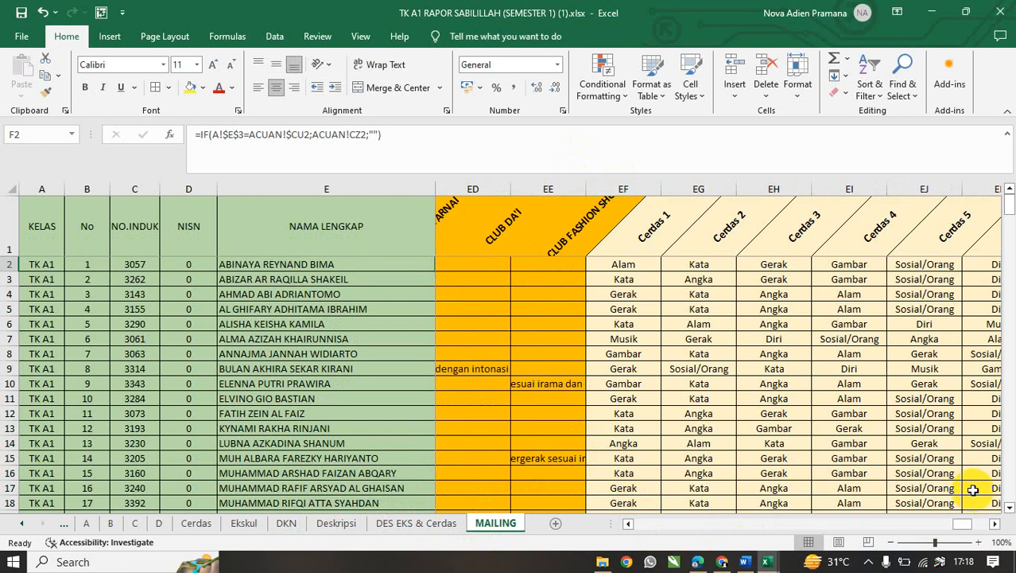
Insert six blank columns on MAILING before the Cerdas 1 column, starting at column EF.
{"action": "left_click", "coordinate": [607, 189]}
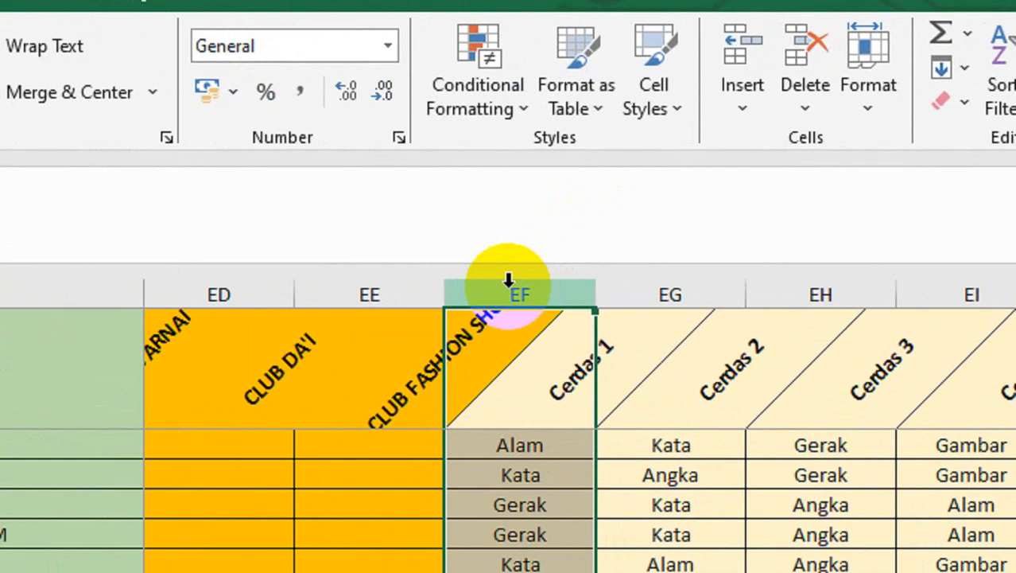
{"action": "left_click", "coordinate": [623, 235]}
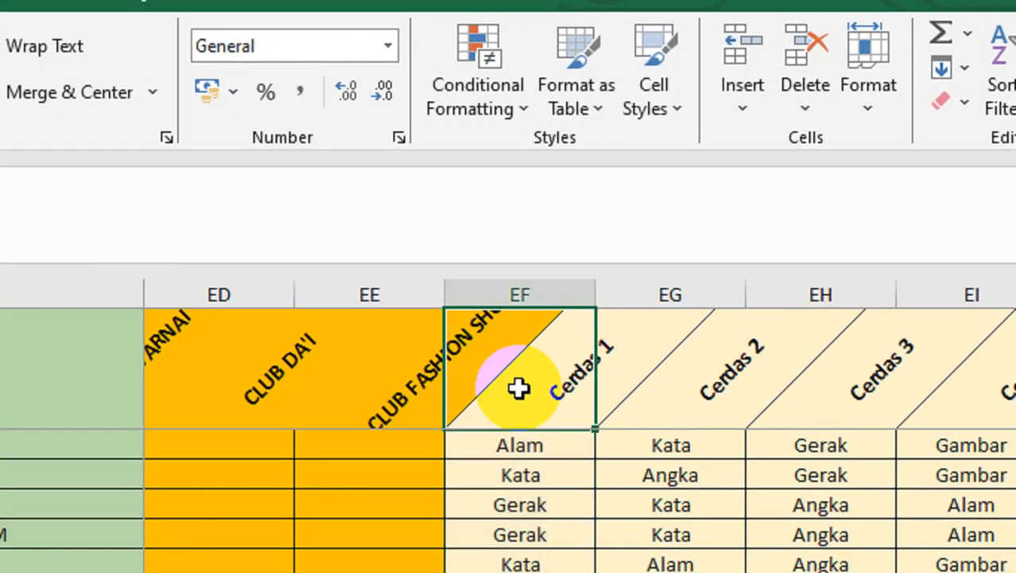
{"action": "left_click", "coordinate": [519, 288]}
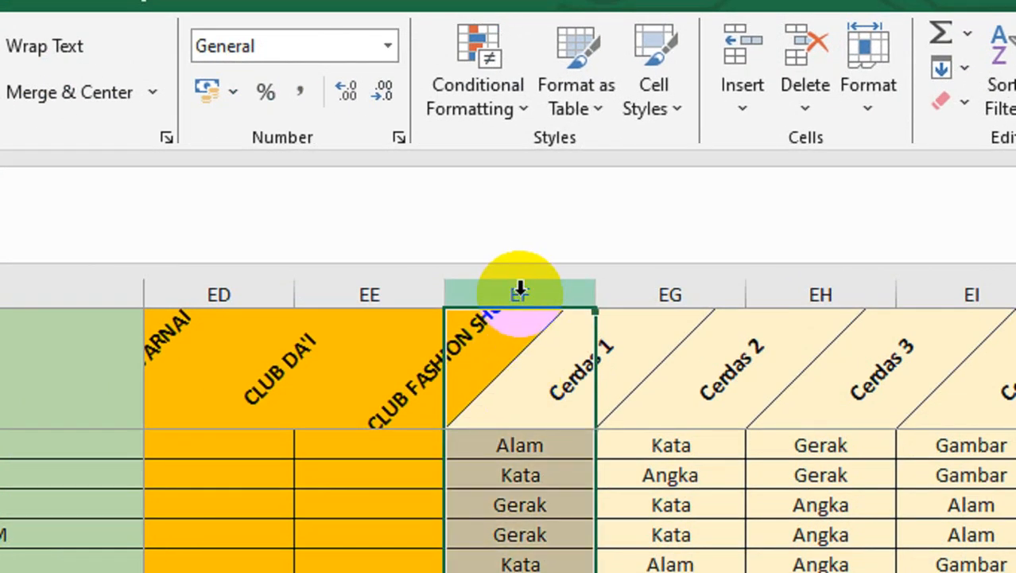
{"action": "right_click", "coordinate": [516, 294]}
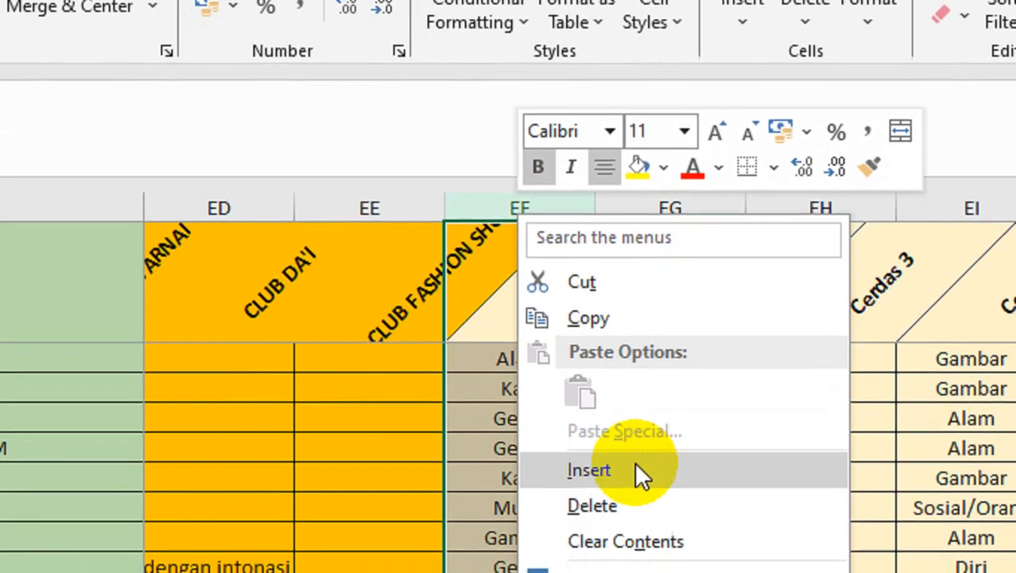
{"action": "left_click", "coordinate": [634, 554]}
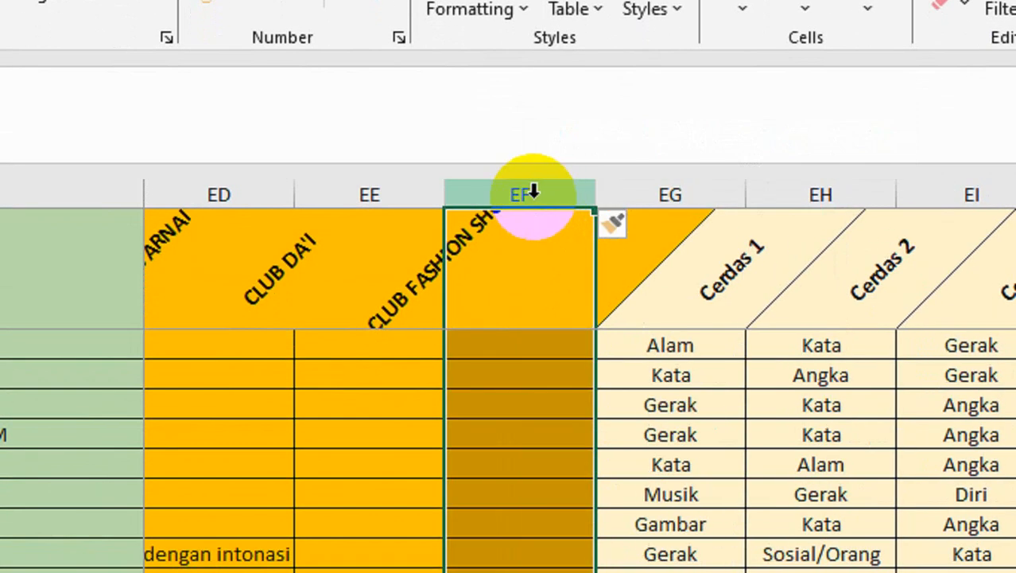
{"action": "right_click", "coordinate": [531, 208]}
{"action": "left_click", "coordinate": [628, 443]}
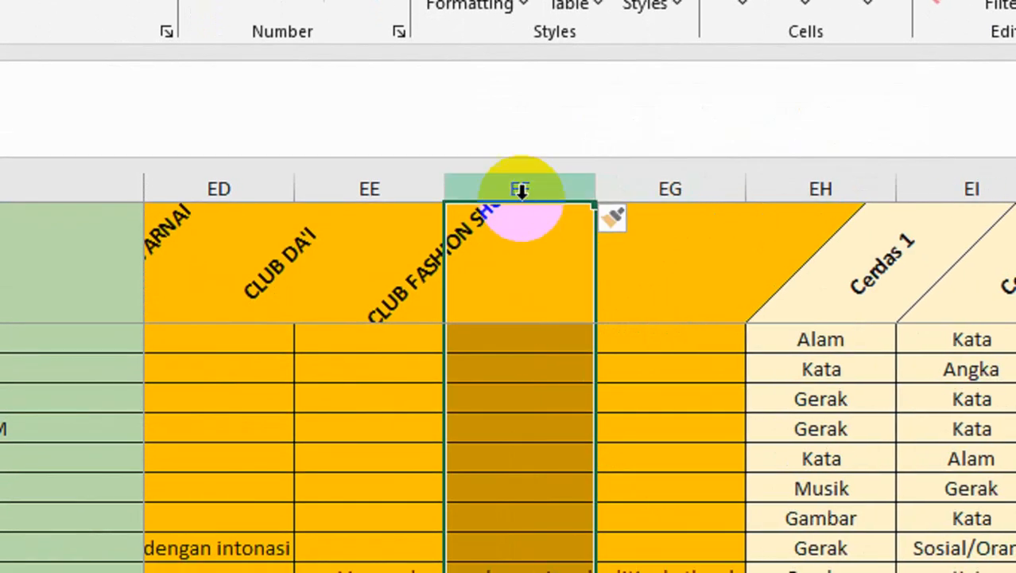
{"action": "right_click", "coordinate": [523, 193]}
{"action": "left_click", "coordinate": [635, 448]}
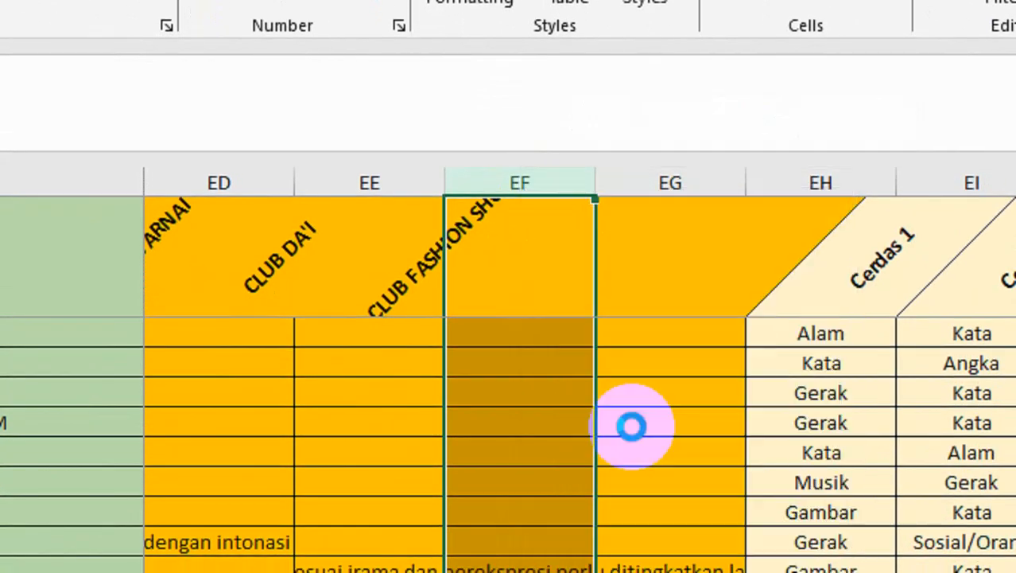
{"action": "right_click", "coordinate": [529, 200]}
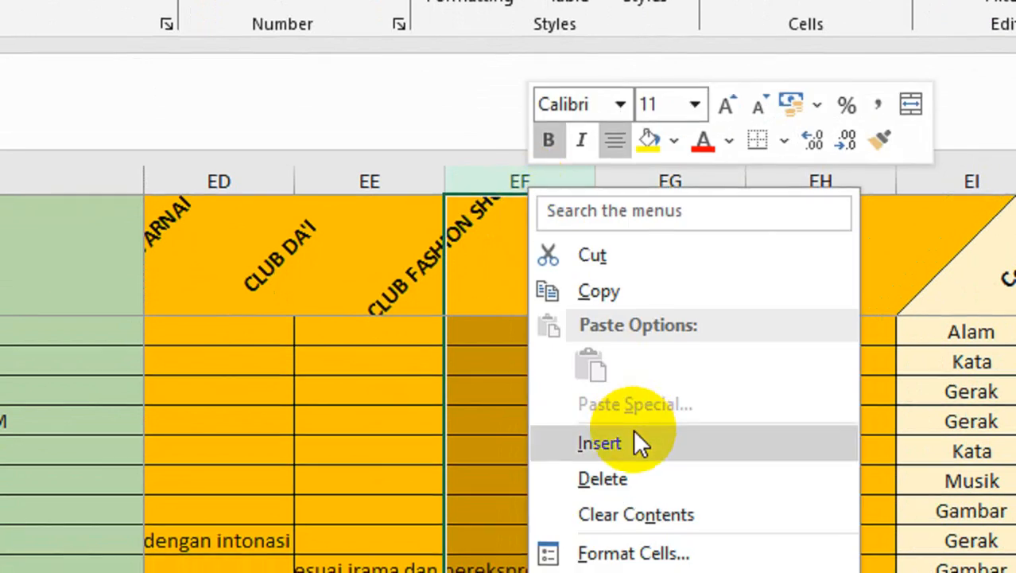
{"action": "left_click", "coordinate": [640, 444]}
{"action": "right_click", "coordinate": [529, 179]}
{"action": "left_click", "coordinate": [649, 433]}
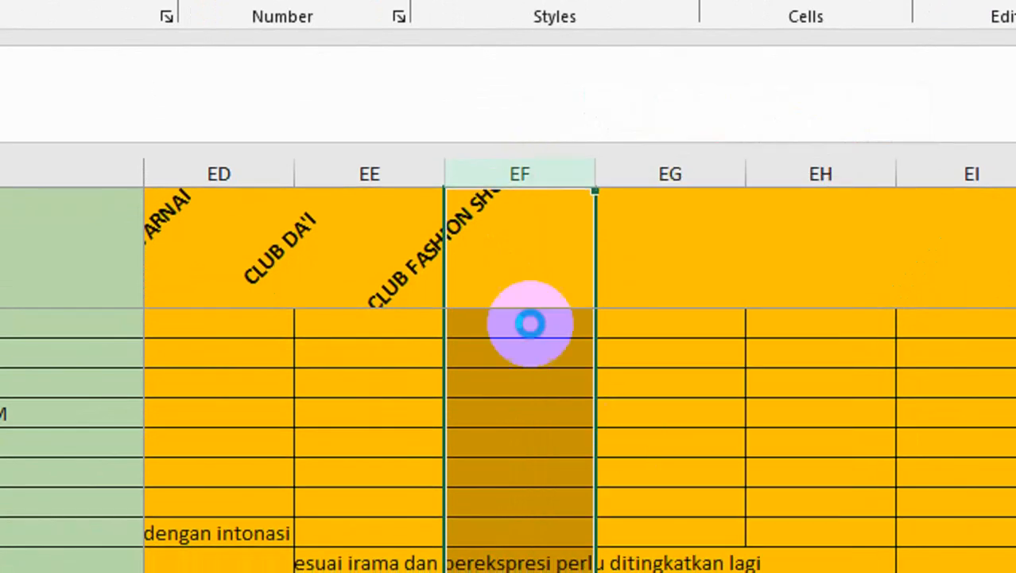
{"action": "right_click", "coordinate": [506, 178]}
{"action": "left_click", "coordinate": [620, 437]}
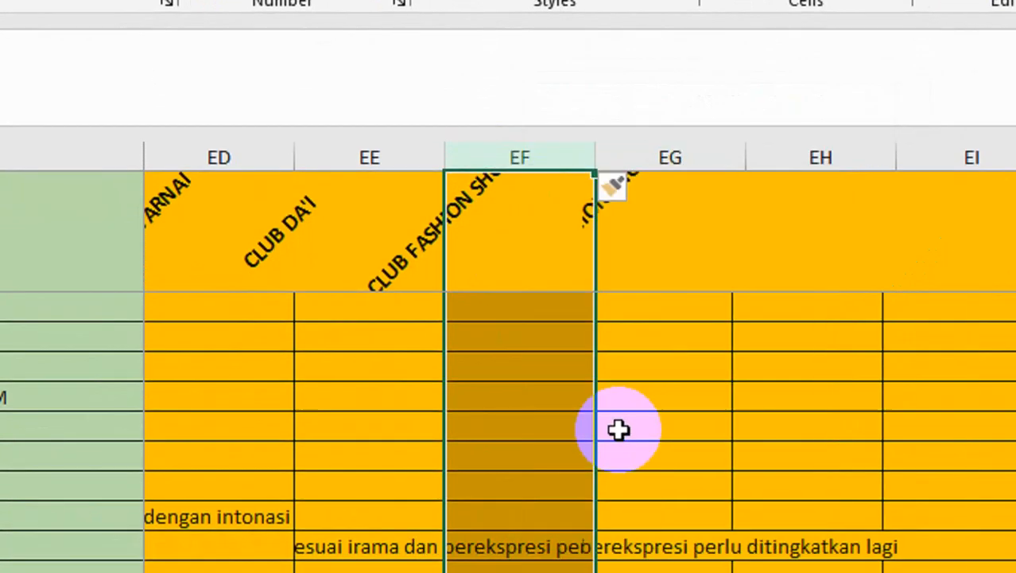
Fill the CLUB FASHION SHOW header link from EE1 across to EK1 for WESTERN through EKSKUL 15.
{"action": "left_click", "coordinate": [388, 254]}
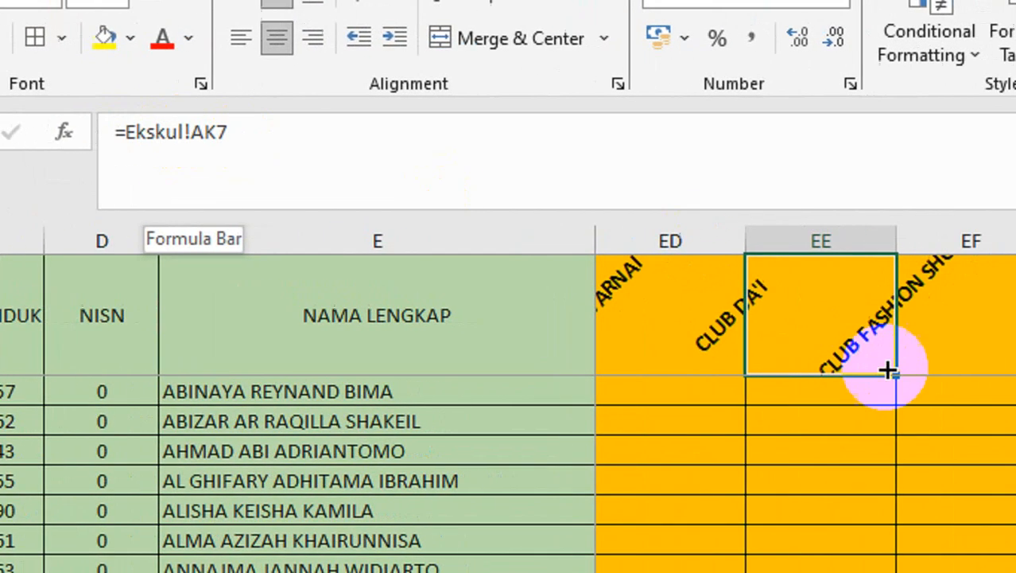
{"action": "left_click_drag", "start_coordinate": [888, 370], "coordinate": [1015, 378]}
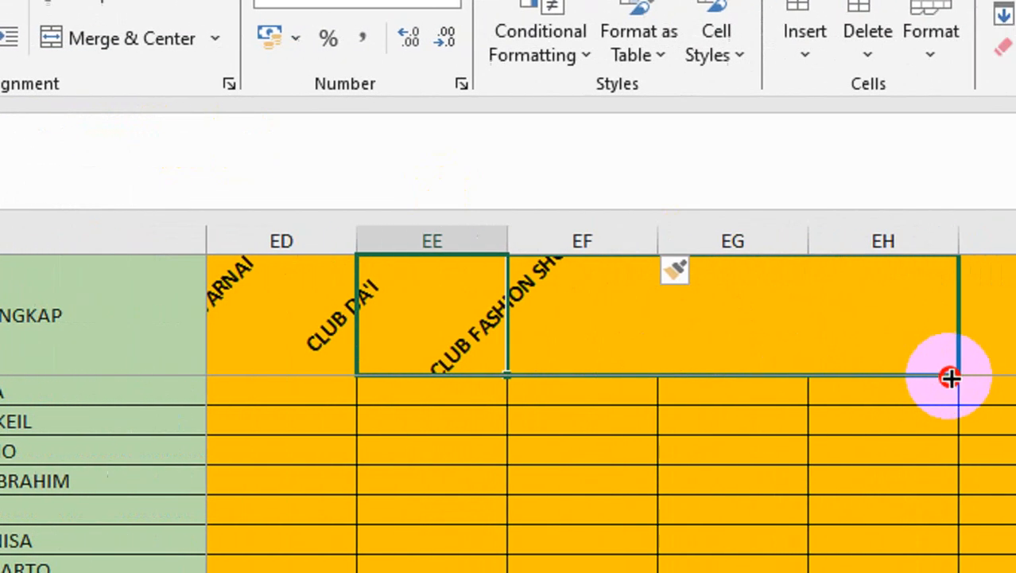
{"action": "left_click_drag", "start_coordinate": [952, 377], "coordinate": [629, 355]}
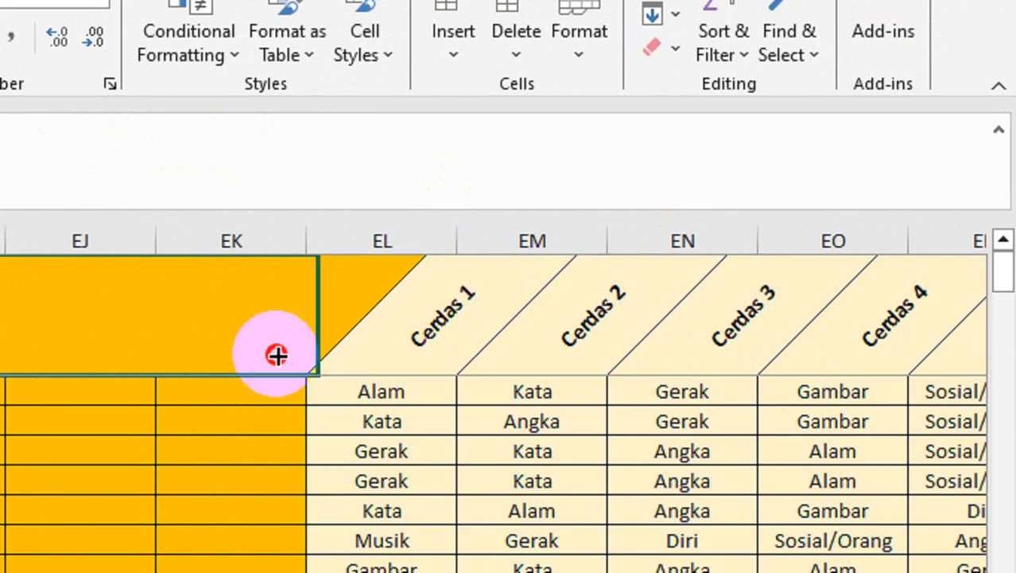
{"action": "left_click_drag", "start_coordinate": [276, 354], "coordinate": [271, 354]}
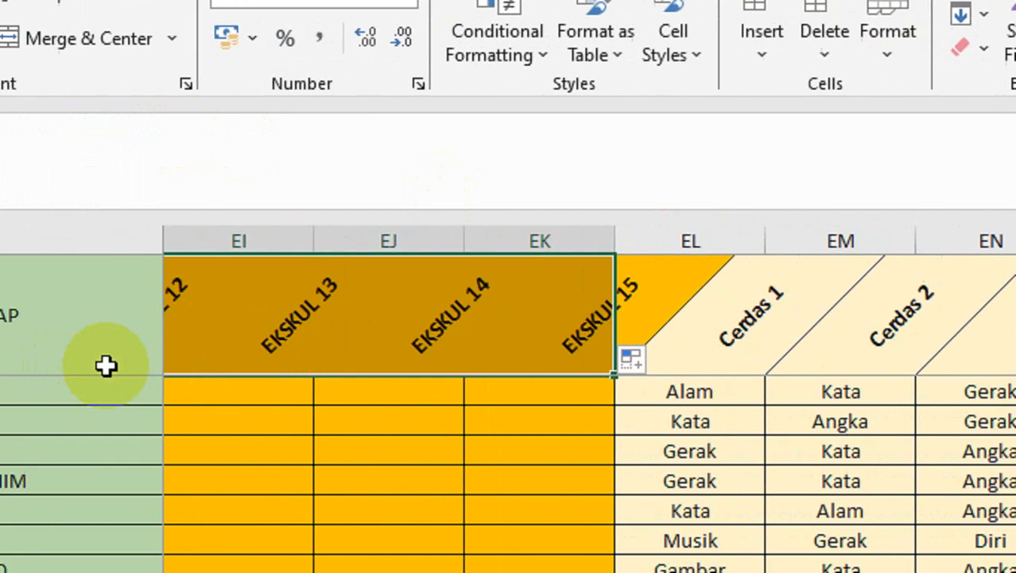
{"action": "left_click", "coordinate": [377, 338]}
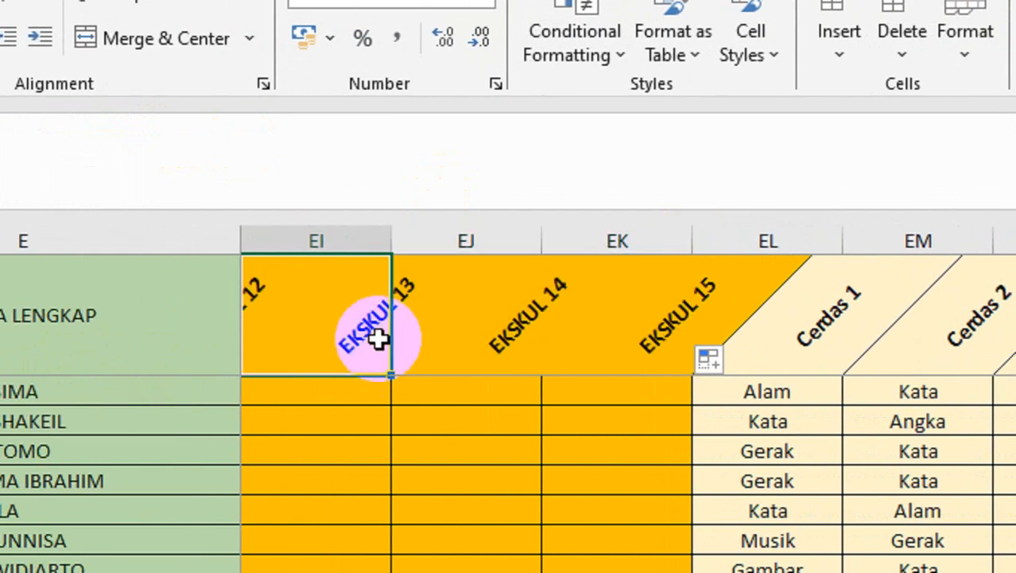
{"action": "key", "text": "Left"}
{"action": "key", "text": "Left"}
{"action": "key", "text": "Left"}
{"action": "key", "text": "Left"}
{"action": "key", "text": "Left"}
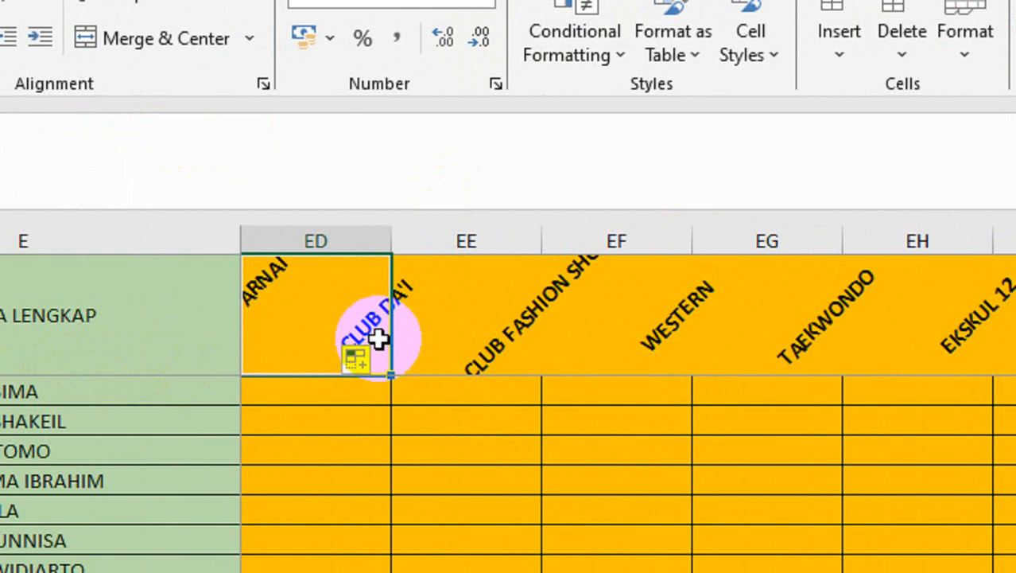
{"action": "key", "text": "Right"}
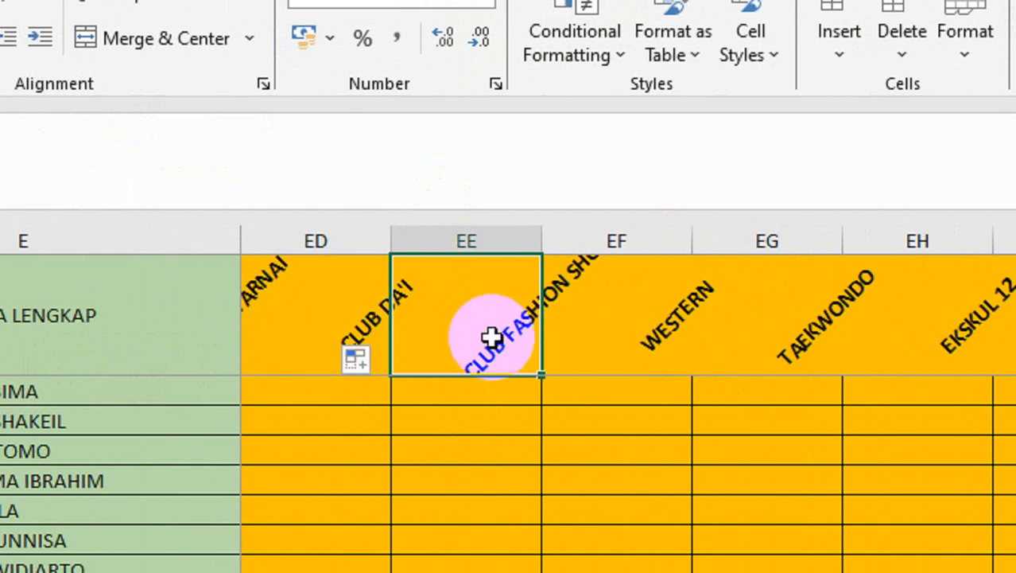
{"action": "left_click_drag", "start_coordinate": [491, 338], "coordinate": [624, 334]}
{"action": "left_click", "coordinate": [483, 332]}
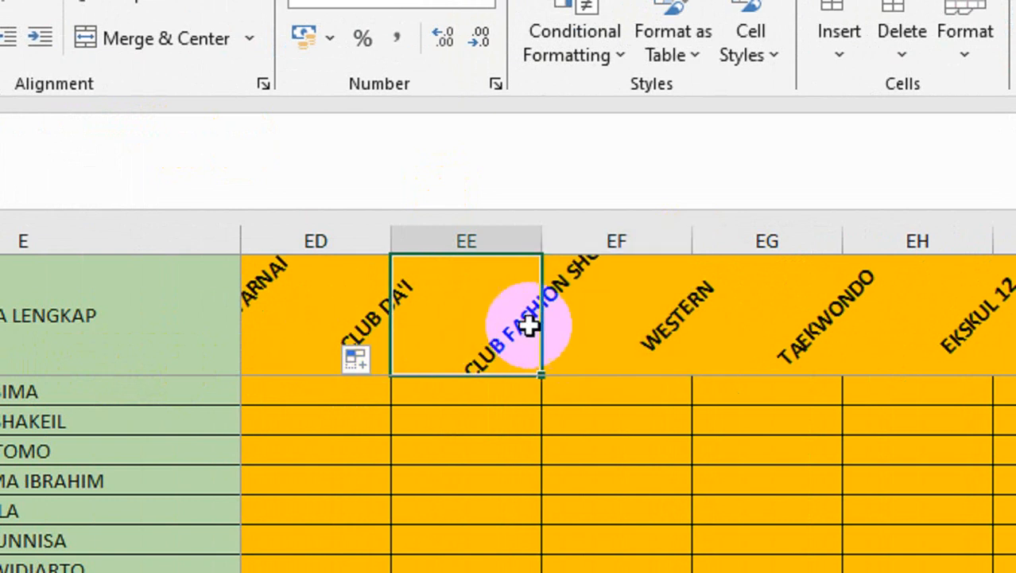
{"action": "left_click_drag", "start_coordinate": [541, 326], "coordinate": [637, 332]}
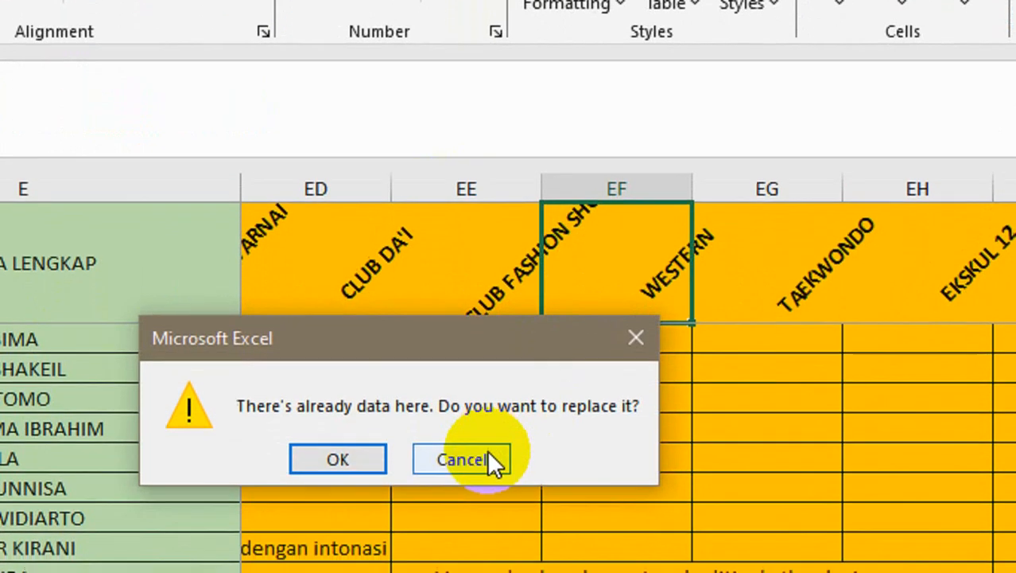
{"action": "left_click", "coordinate": [484, 513]}
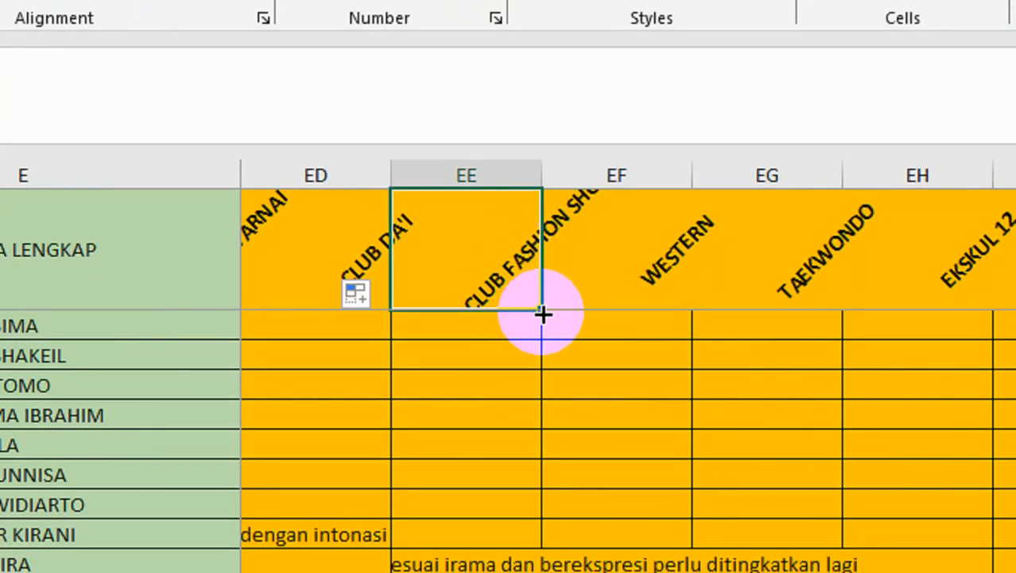
Refill the EE1 header link across to EH1, and also copy it into EF1, EG1 and EH1.
{"action": "left_click_drag", "start_coordinate": [541, 315], "coordinate": [946, 303]}
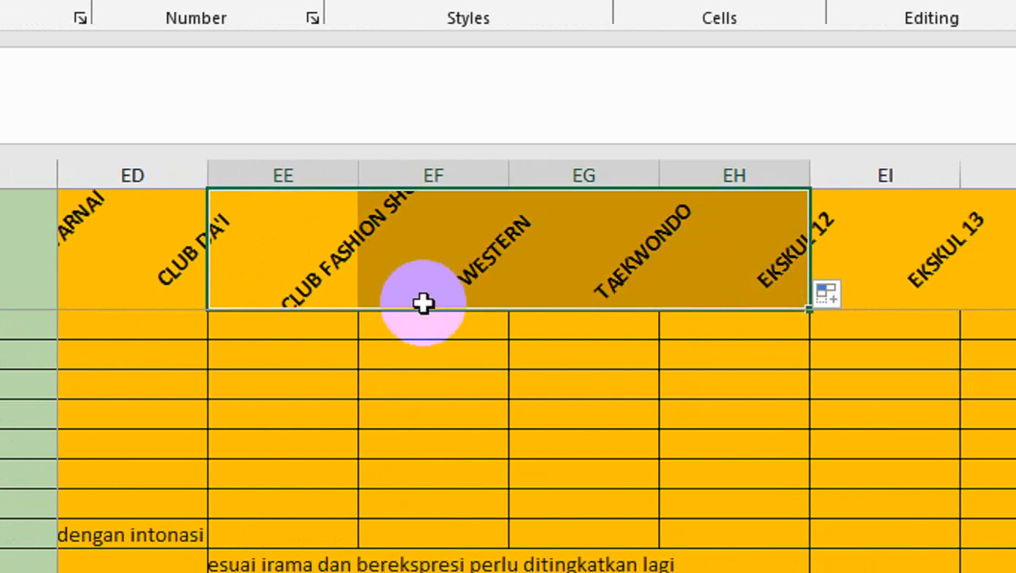
{"action": "left_click", "coordinate": [295, 285]}
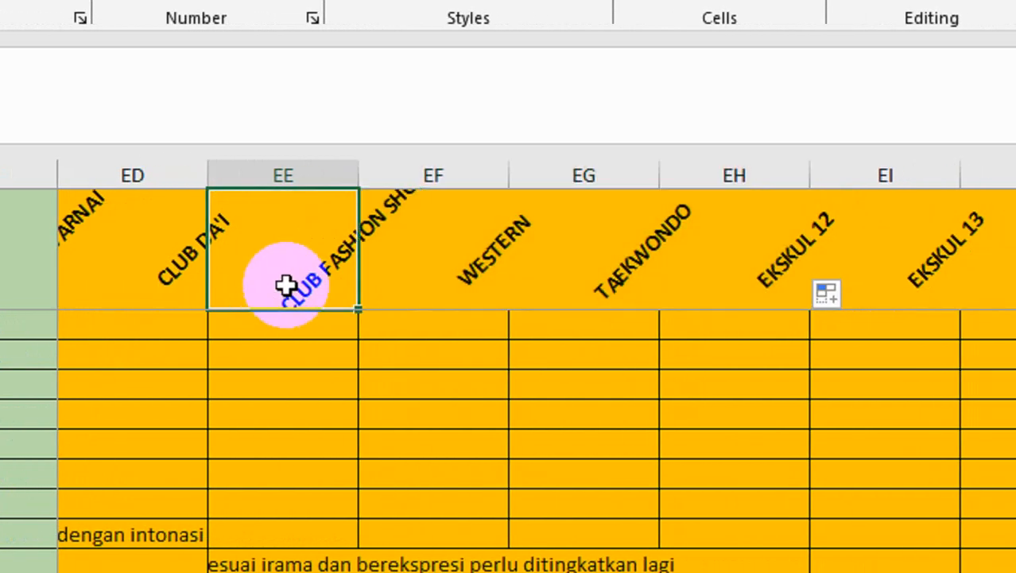
{"action": "key", "text": "ctrl+c"}
{"action": "key", "text": "Right"}
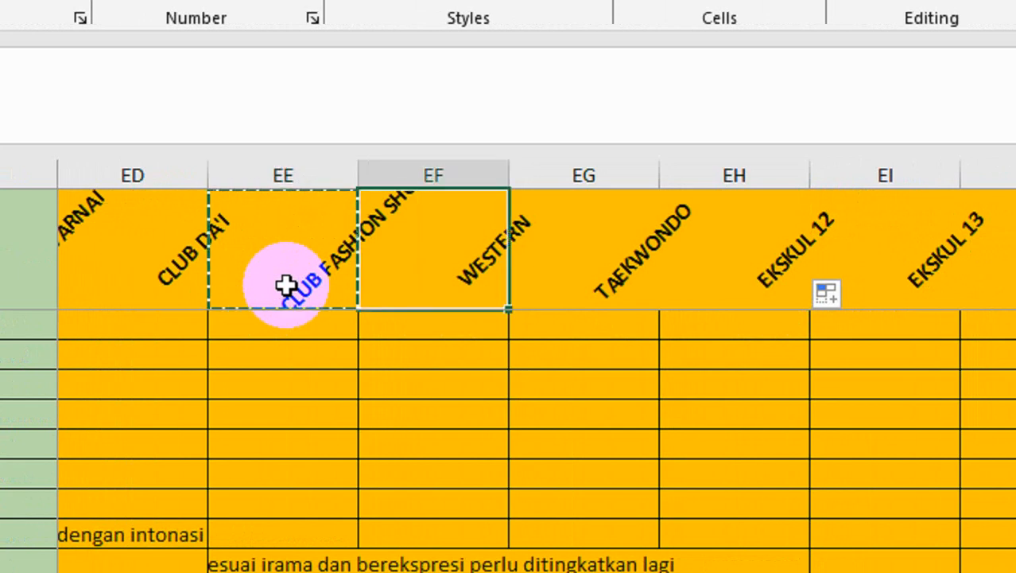
{"action": "key", "text": "ctrl+v"}
{"action": "key", "text": "Right"}
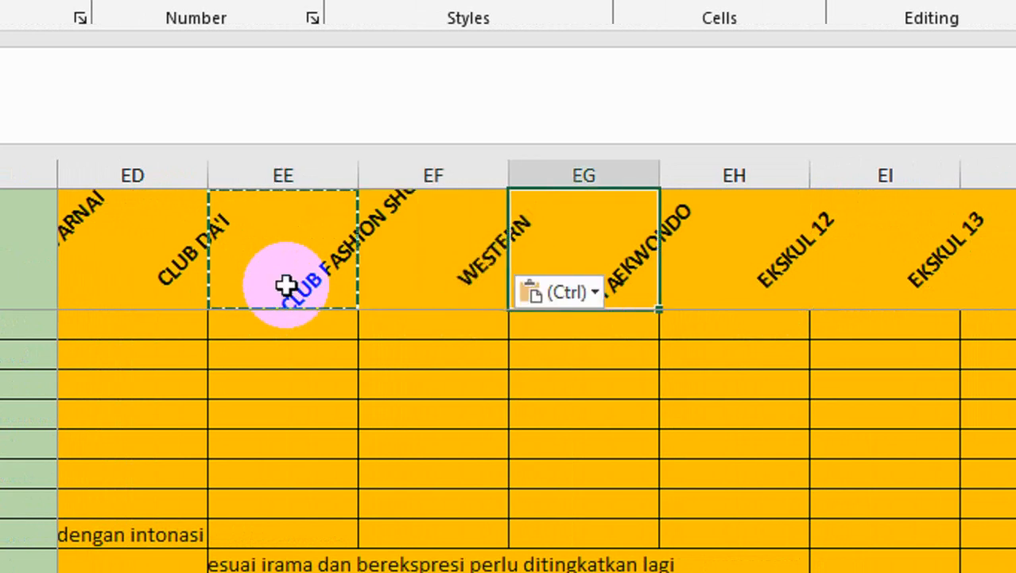
{"action": "key", "text": "ctrl+v"}
{"action": "key", "text": "Right"}
{"action": "key", "text": "ctrl+v"}
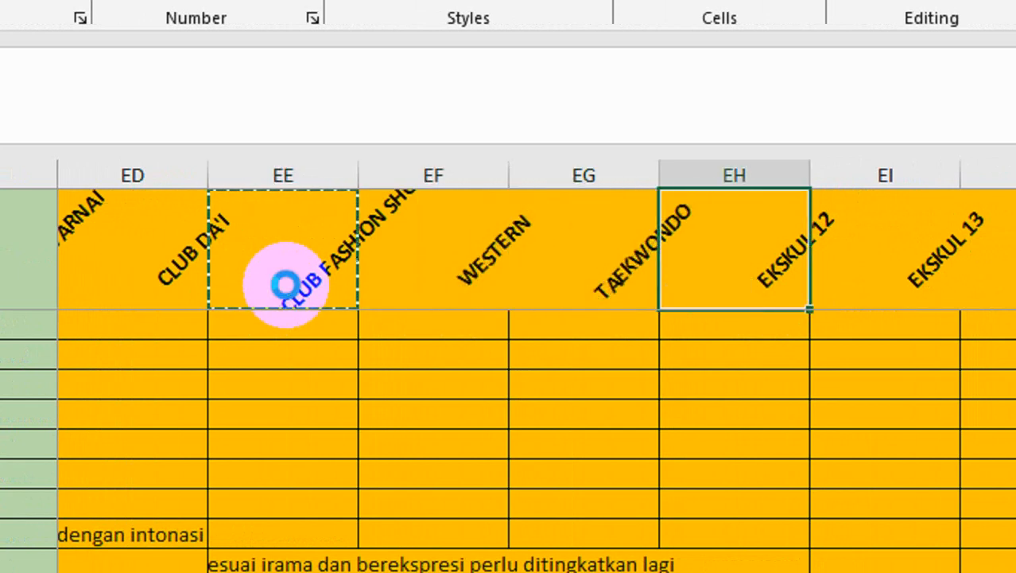
{"action": "key", "text": "Right"}
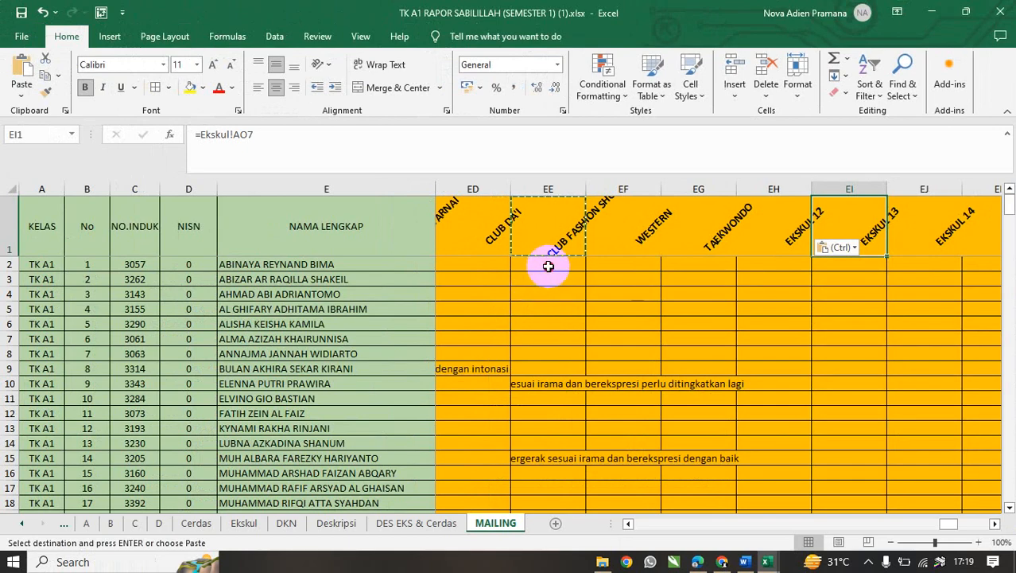
Examine the CLUB FASHION SHOW header and description formulas in column EE against the student rows on MAILING.
{"action": "left_click", "coordinate": [521, 261]}
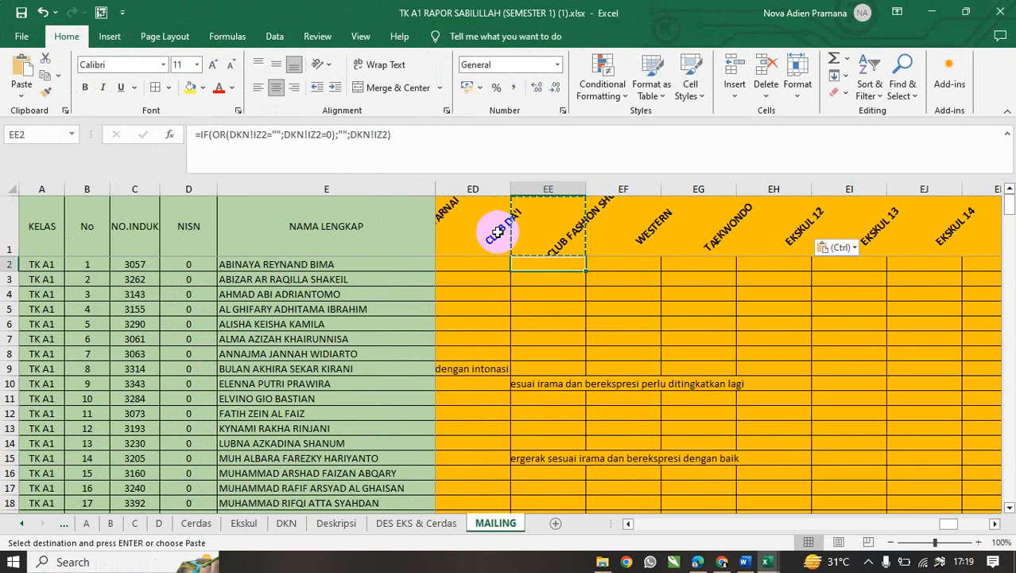
{"action": "left_click", "coordinate": [571, 246]}
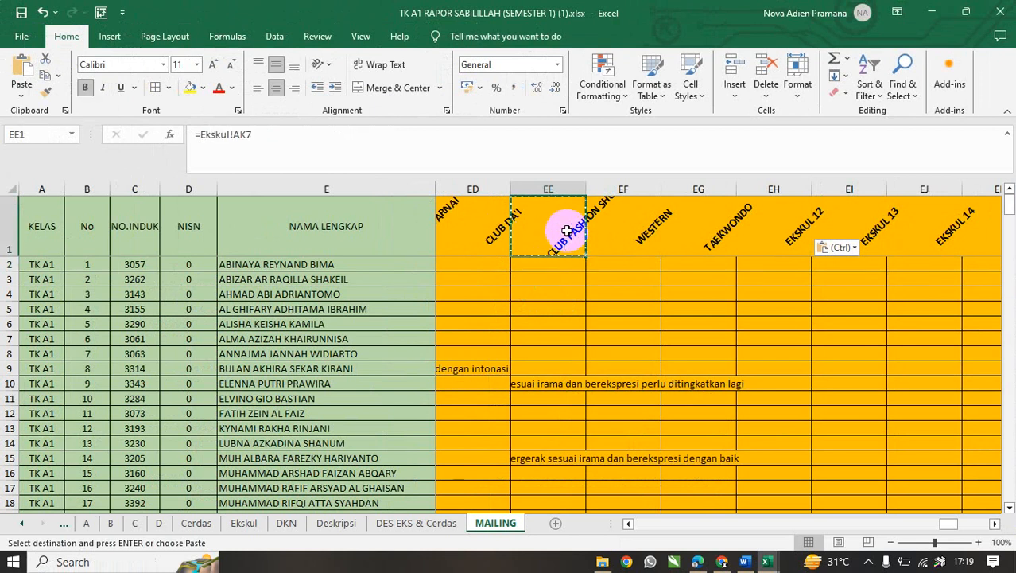
{"action": "left_click", "coordinate": [549, 267]}
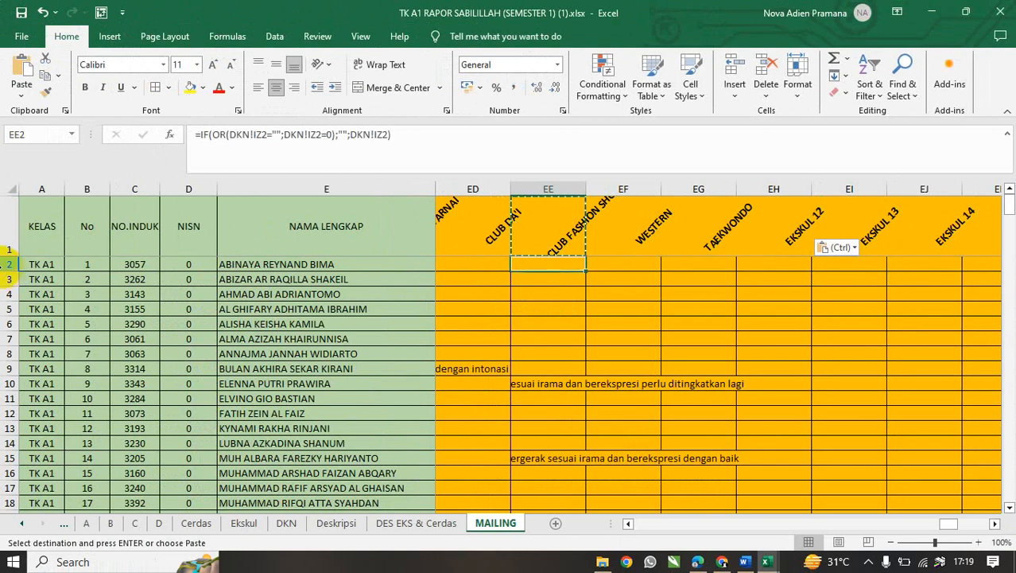
{"action": "scroll", "coordinate": [548, 346], "scroll_direction": "down", "scroll_amount": 8}
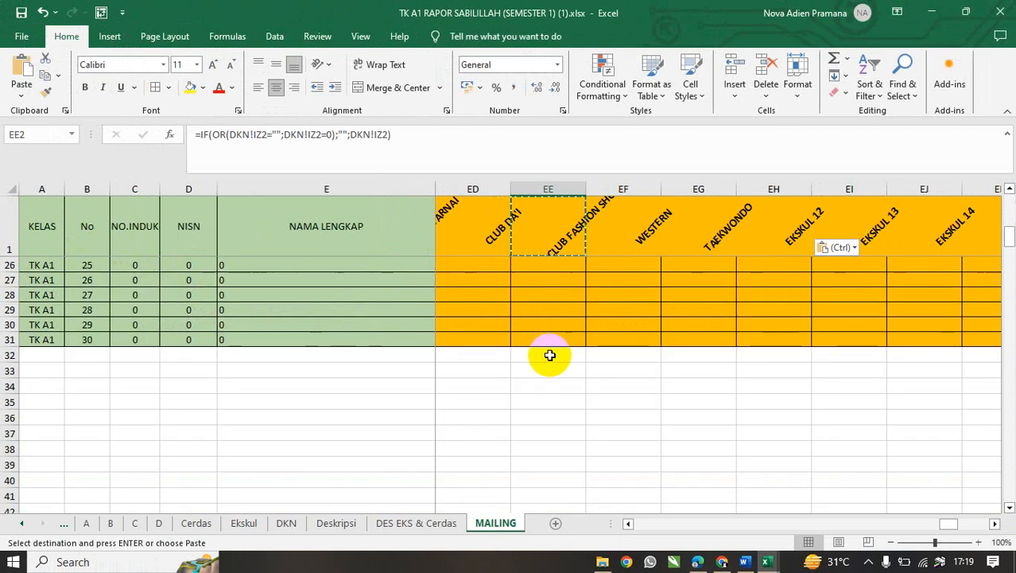
{"action": "scroll", "coordinate": [549, 351], "scroll_direction": "up", "scroll_amount": 4}
{"action": "scroll", "coordinate": [550, 351], "scroll_direction": "up", "scroll_amount": 2}
{"action": "left_click", "coordinate": [549, 353]}
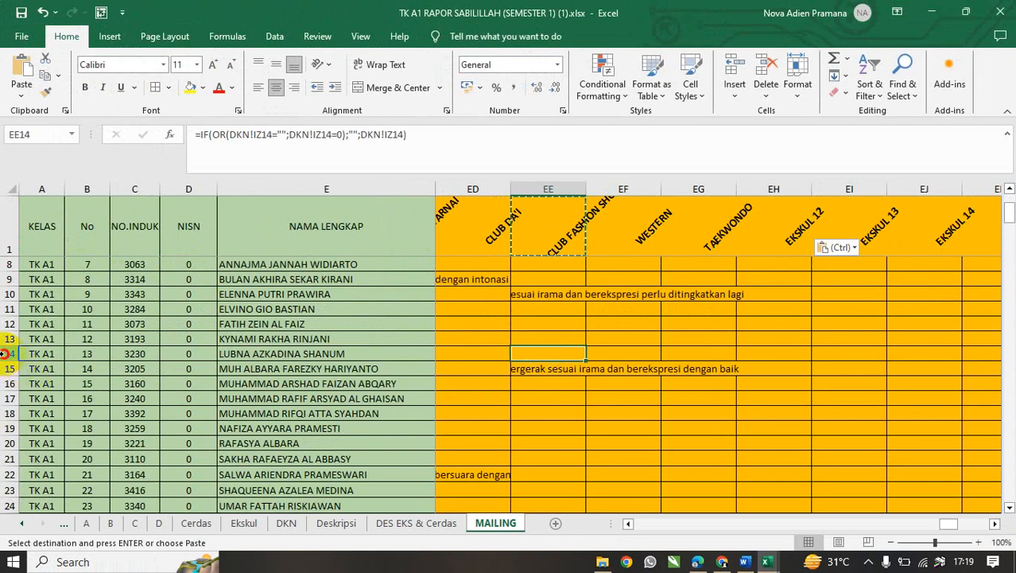
{"action": "left_click", "coordinate": [5, 353]}
{"action": "left_click", "coordinate": [117, 368]}
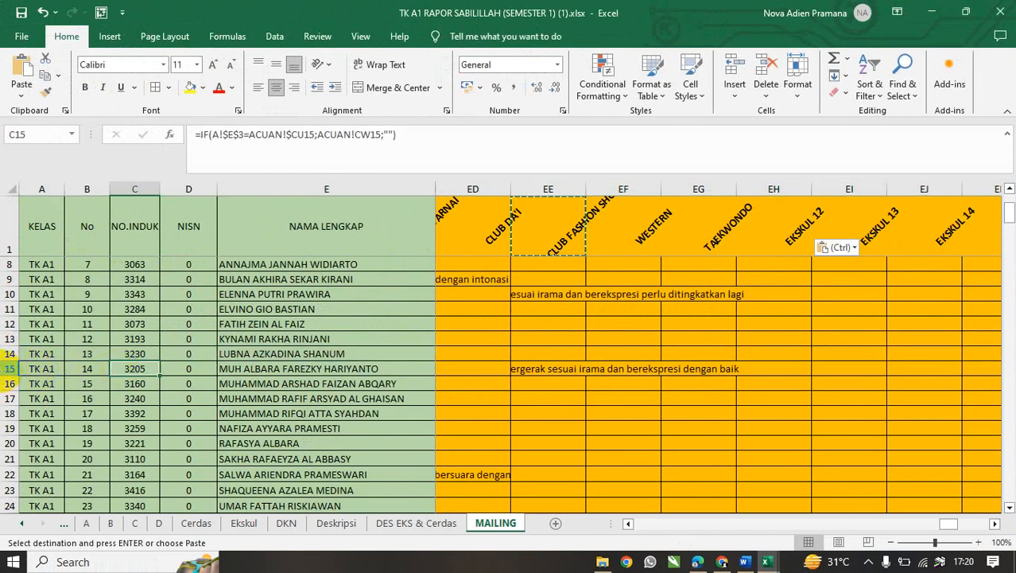
{"action": "left_click", "coordinate": [8, 368]}
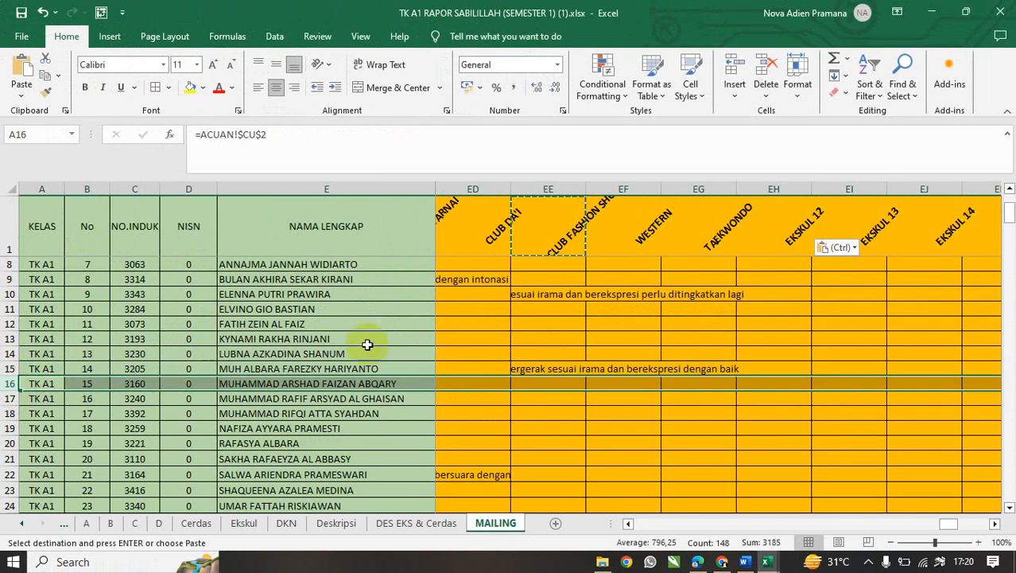
{"action": "scroll", "coordinate": [493, 326], "scroll_direction": "up", "scroll_amount": 2}
{"action": "left_click", "coordinate": [541, 264]}
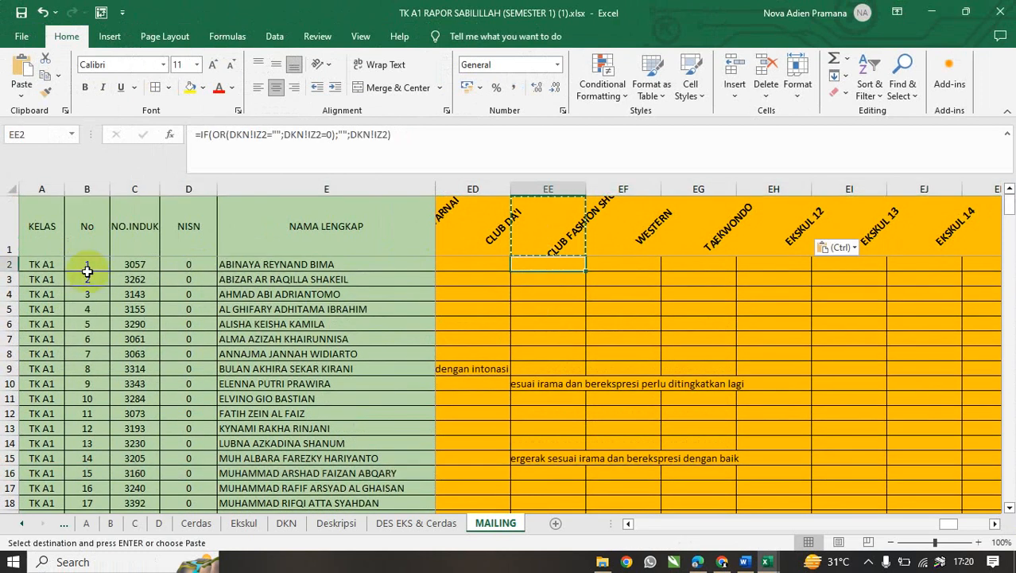
{"action": "left_click", "coordinate": [8, 264]}
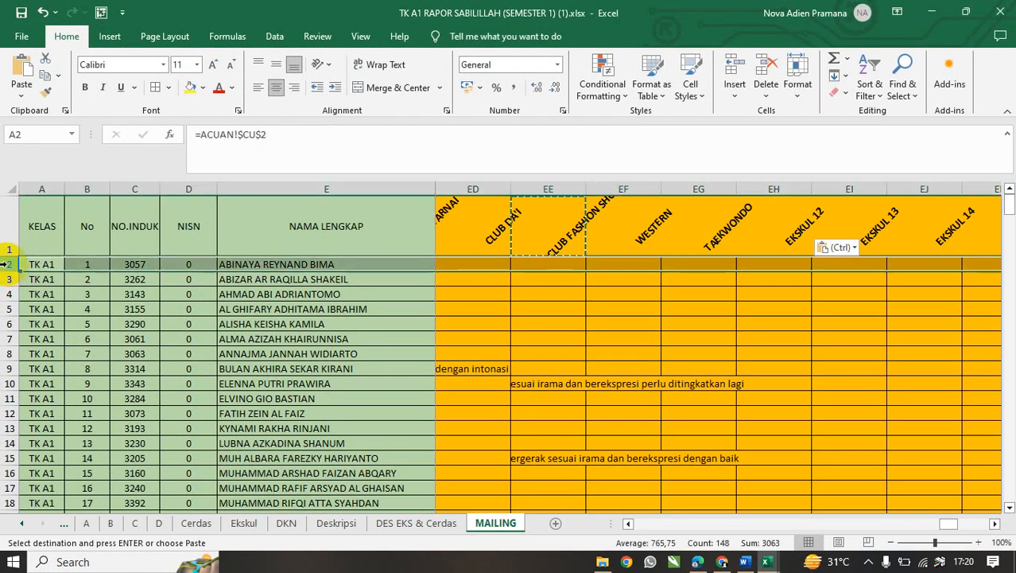
{"action": "left_click", "coordinate": [549, 183]}
{"action": "left_click", "coordinate": [535, 263]}
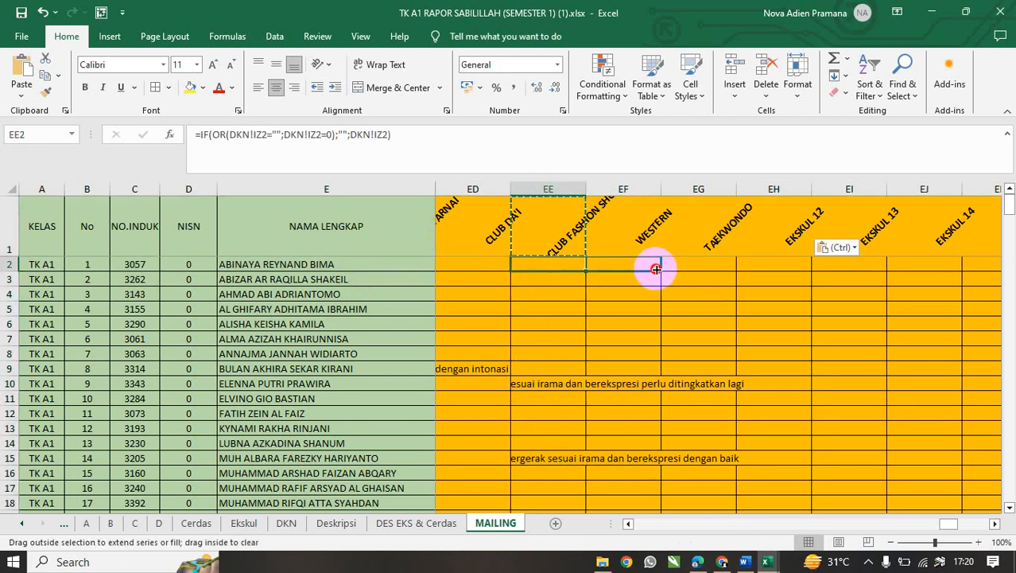
{"action": "left_click_drag", "start_coordinate": [655, 269], "coordinate": [934, 272]}
{"action": "mouse_move", "coordinate": [997, 275]}
{"action": "left_mouse_down"}
{"action": "mouse_move", "coordinate": [788, 270]}
{"action": "mouse_move", "coordinate": [994, 276]}
{"action": "left_mouse_up"}
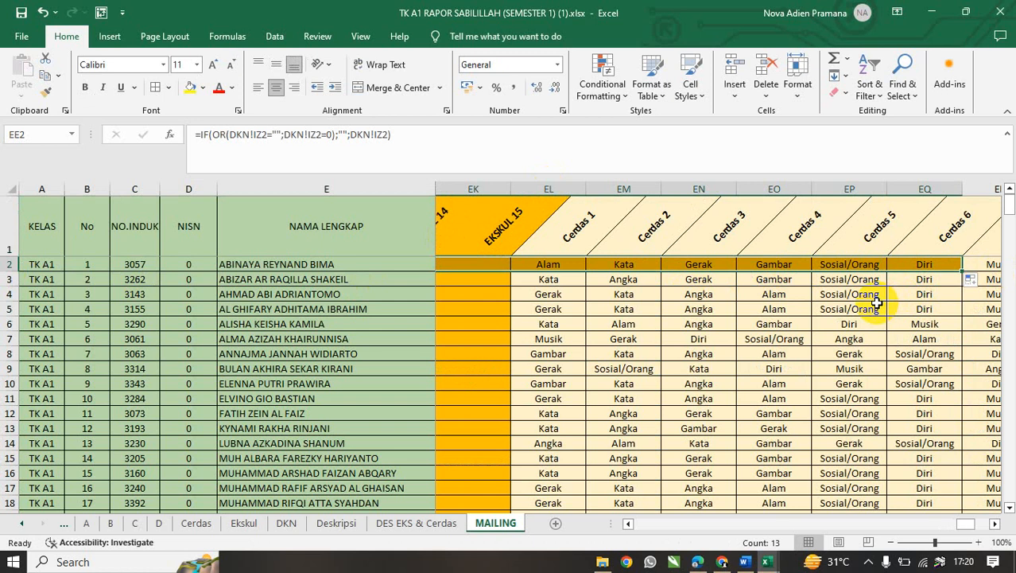
{"action": "scroll", "coordinate": [874, 303], "scroll_direction": "left", "scroll_amount": 3}
Fill the CLUB FASHION SHOW description formula from EE2 across to EK2 and down through row 31 on MAILING.
{"action": "left_click", "coordinate": [509, 272]}
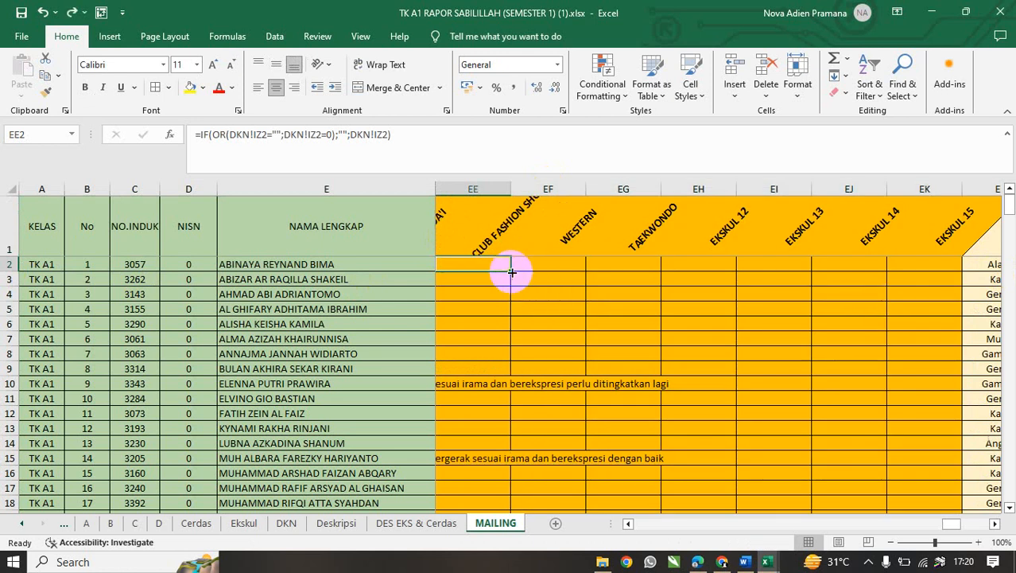
{"action": "left_click_drag", "start_coordinate": [511, 272], "coordinate": [952, 272]}
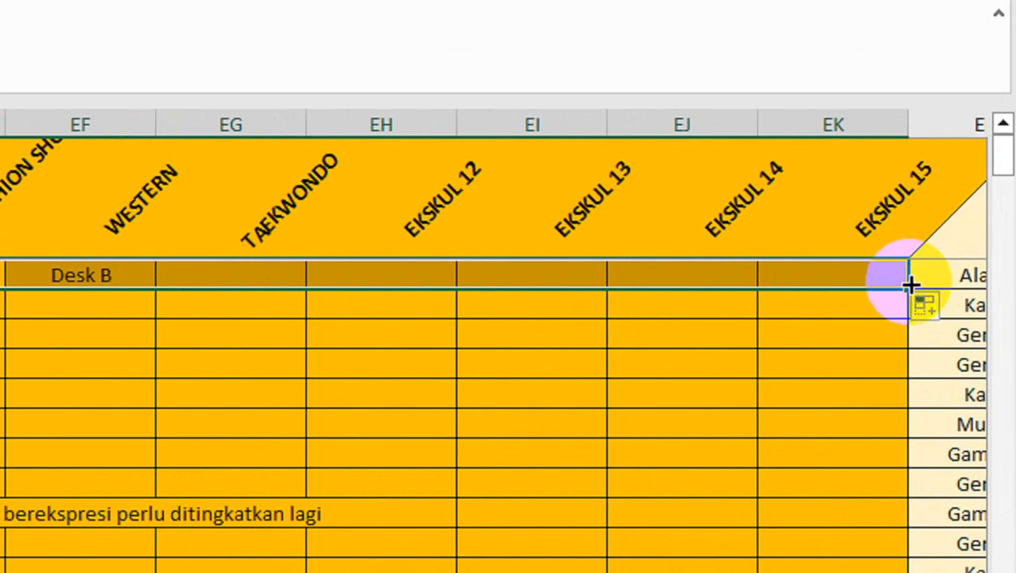
{"action": "mouse_move", "coordinate": [907, 288]}
{"action": "left_mouse_down"}
{"action": "mouse_move", "coordinate": [864, 529]}
{"action": "mouse_move", "coordinate": [851, 381]}
{"action": "mouse_move", "coordinate": [853, 426]}
{"action": "left_mouse_up"}
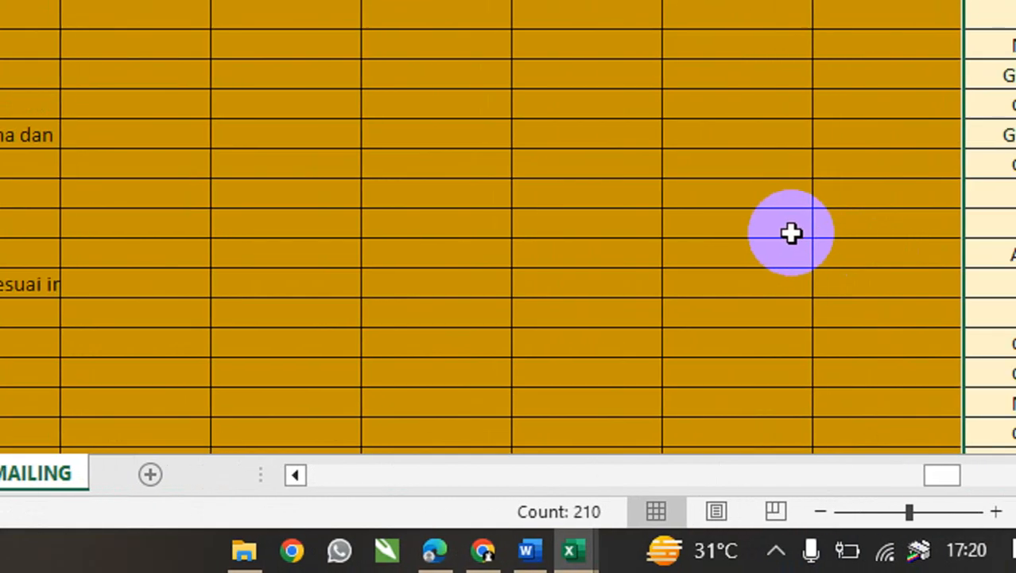
{"action": "scroll", "coordinate": [791, 233], "scroll_direction": "up", "scroll_amount": 1}
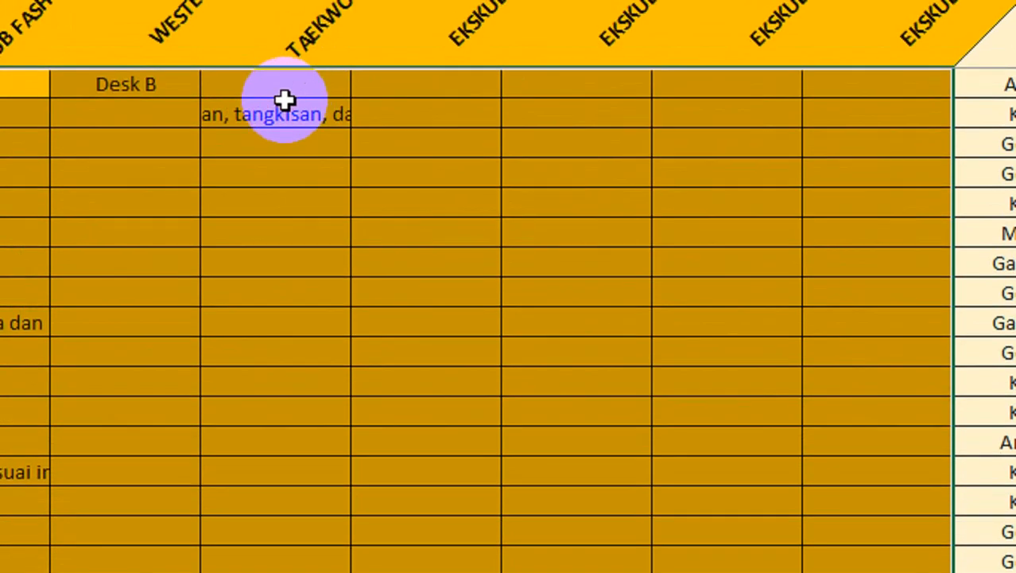
{"action": "left_click", "coordinate": [307, 143]}
{"action": "left_click", "coordinate": [405, 144]}
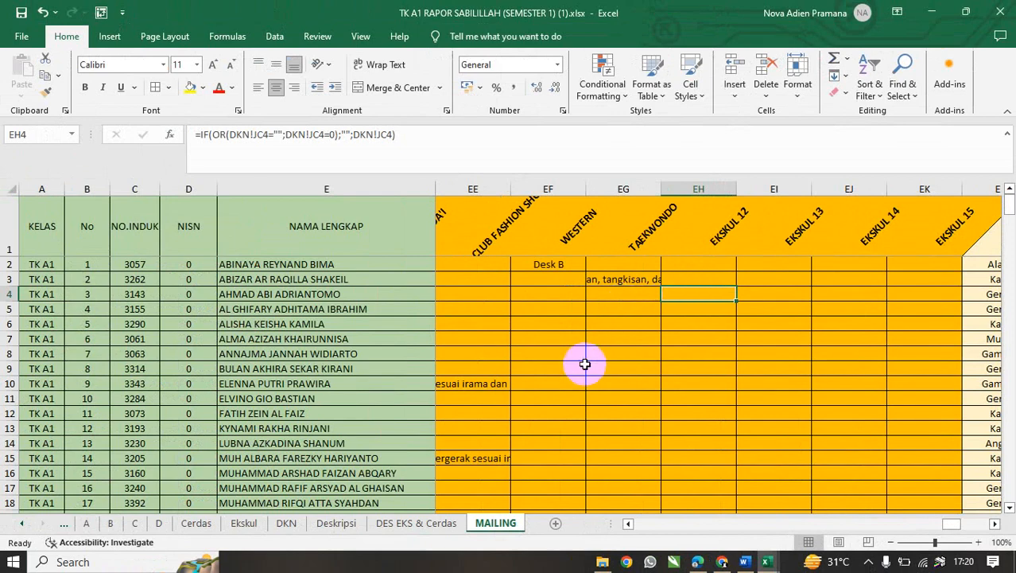
Review the added WESTERN through EKSKUL 15 description rows, A15:G20, on the DES EKS & Cerdas sheet.
{"action": "right_click", "coordinate": [324, 527]}
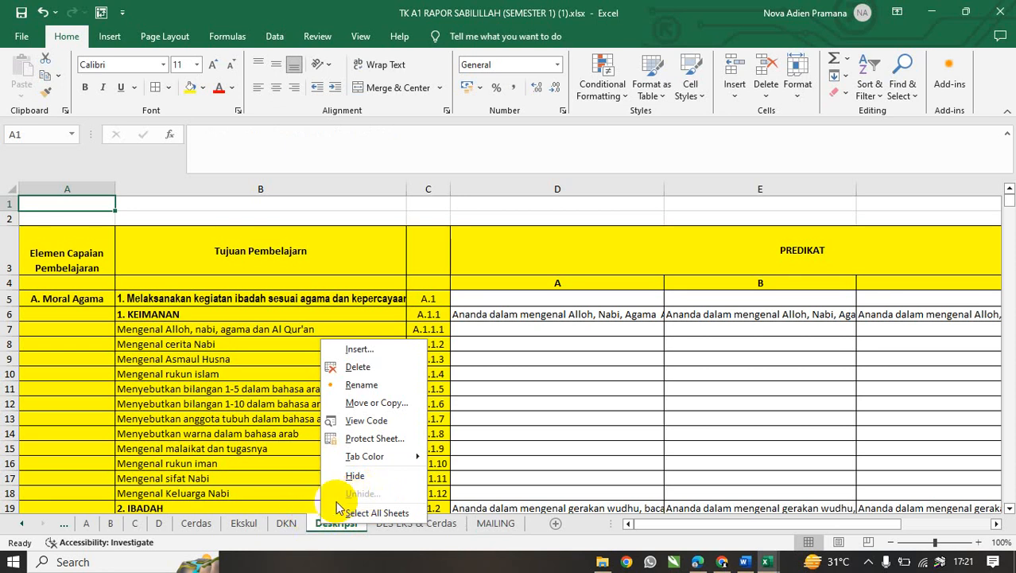
{"action": "left_click", "coordinate": [317, 530]}
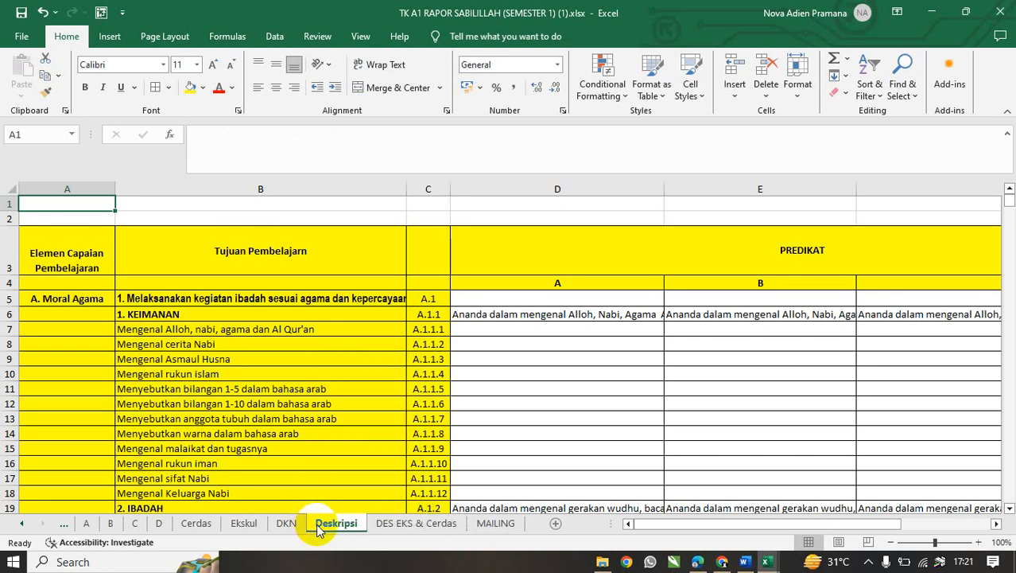
{"action": "left_click", "coordinate": [409, 527]}
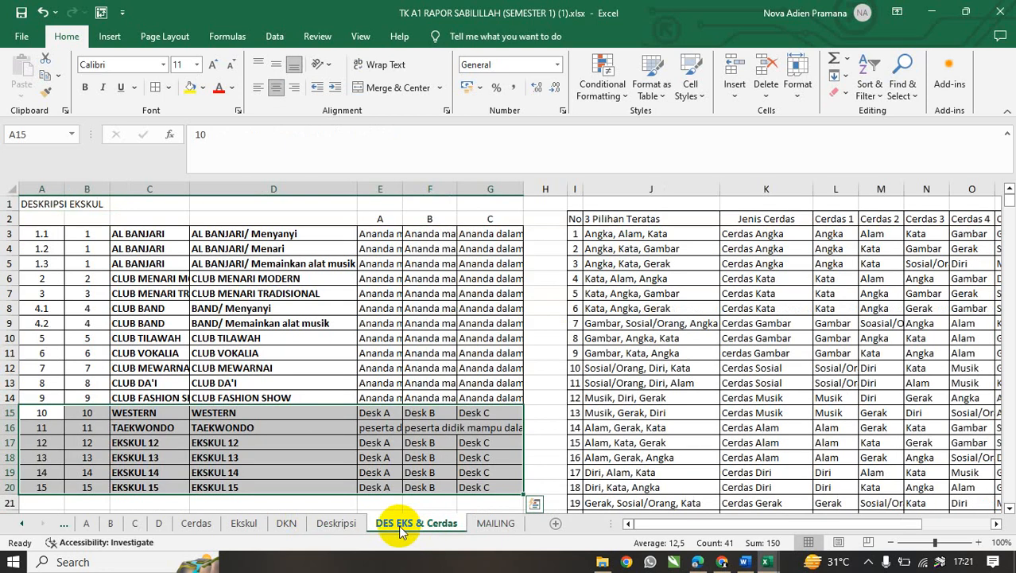
{"action": "left_click", "coordinate": [499, 528]}
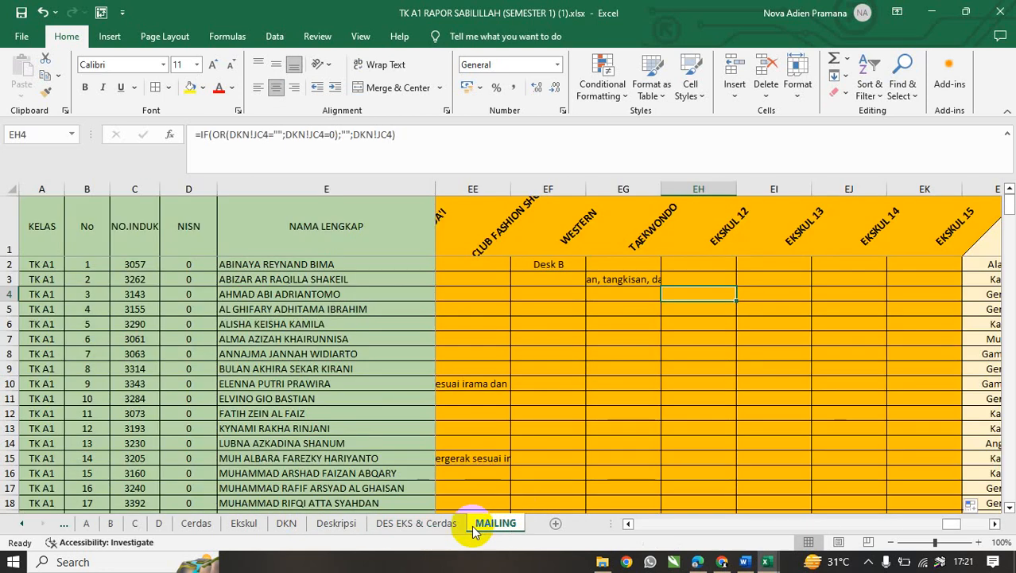
{"action": "left_click", "coordinate": [410, 523]}
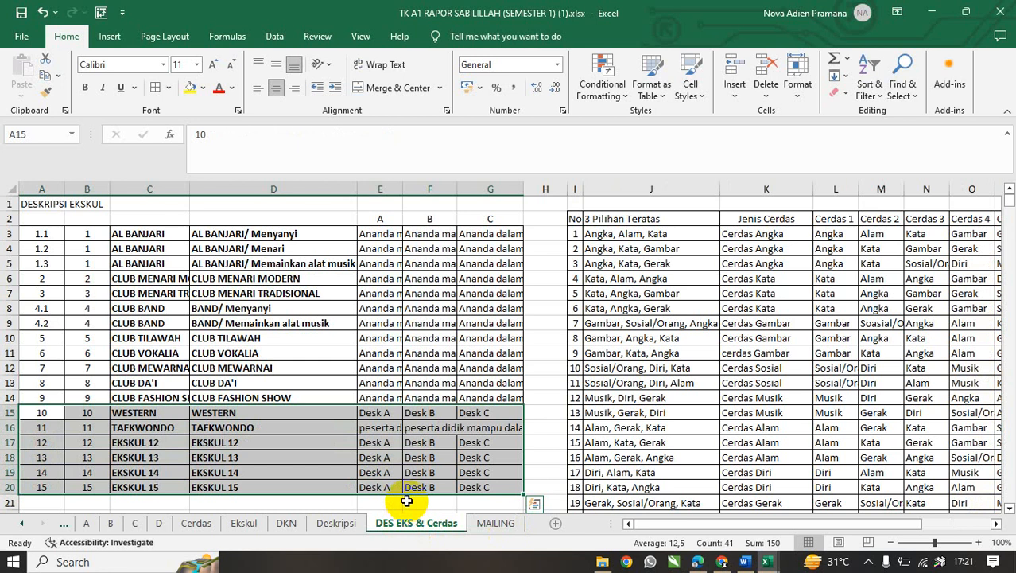
{"action": "left_click", "coordinate": [406, 501]}
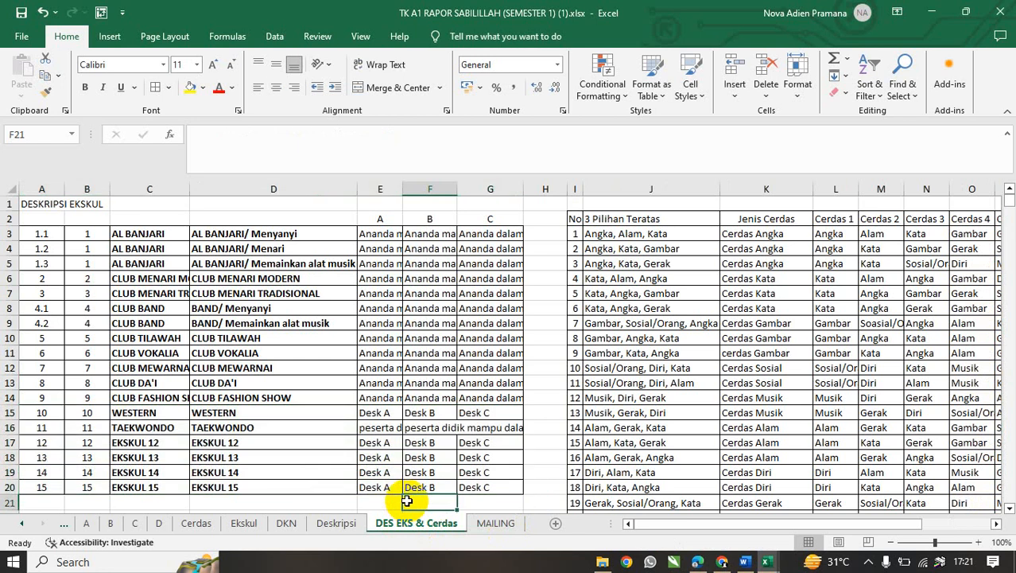
{"action": "left_click", "coordinate": [247, 523]}
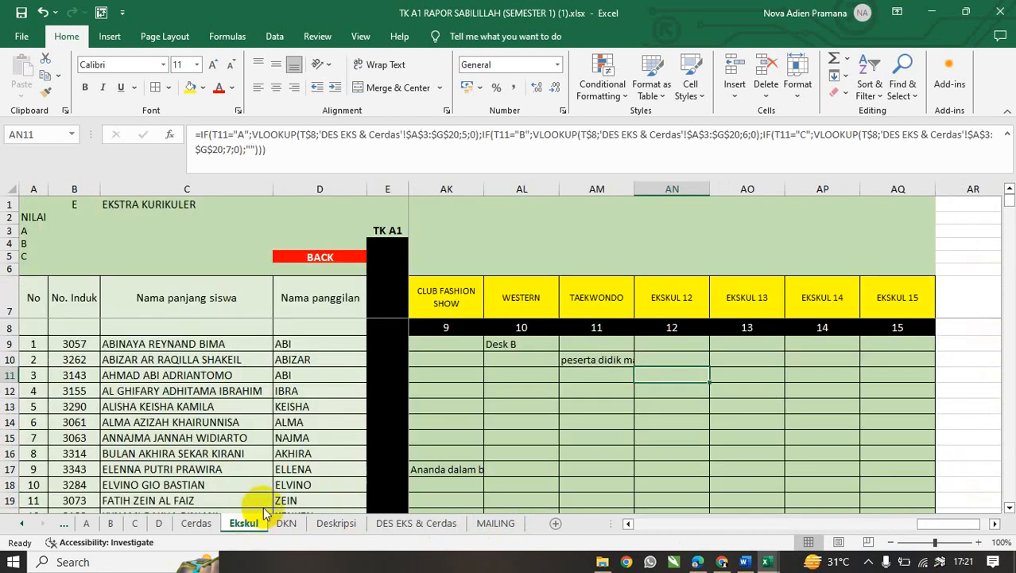
{"action": "left_click", "coordinate": [398, 523]}
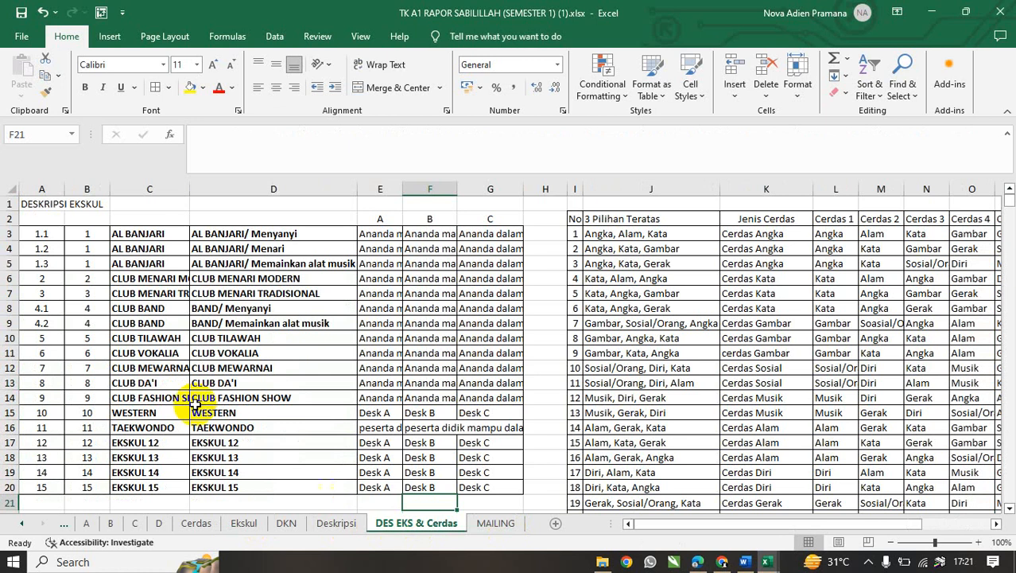
{"action": "scroll", "coordinate": [194, 406], "scroll_direction": "down", "scroll_amount": 1}
{"action": "left_click_drag", "start_coordinate": [41, 366], "coordinate": [474, 441]}
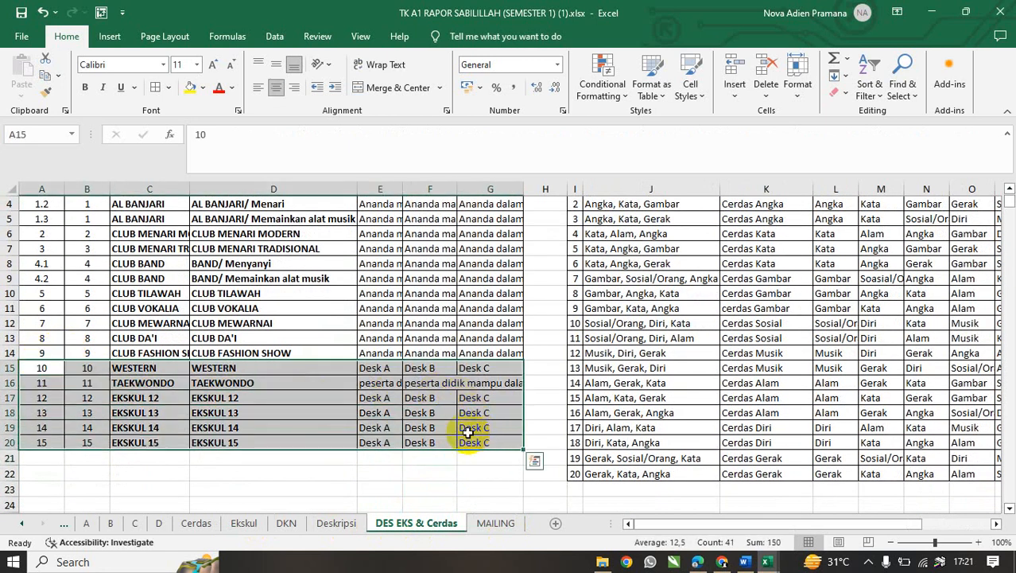
{"action": "left_click", "coordinate": [404, 477]}
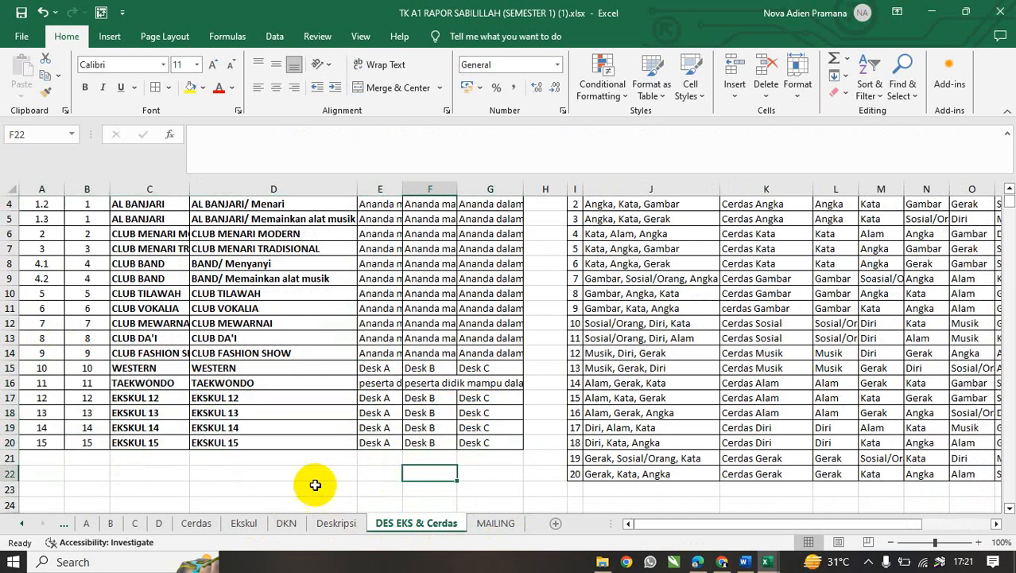
Examine the added grade columns R to W, the WESTERN header lookup in R7 and the description columns on Ekskul.
{"action": "left_click", "coordinate": [244, 523]}
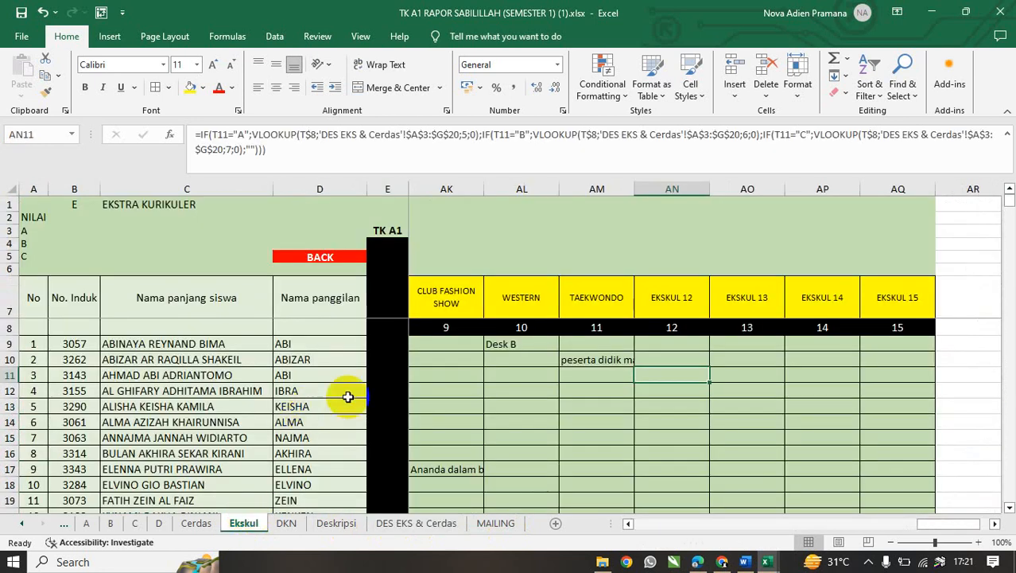
{"action": "left_click_drag", "start_coordinate": [955, 522], "coordinate": [780, 524]}
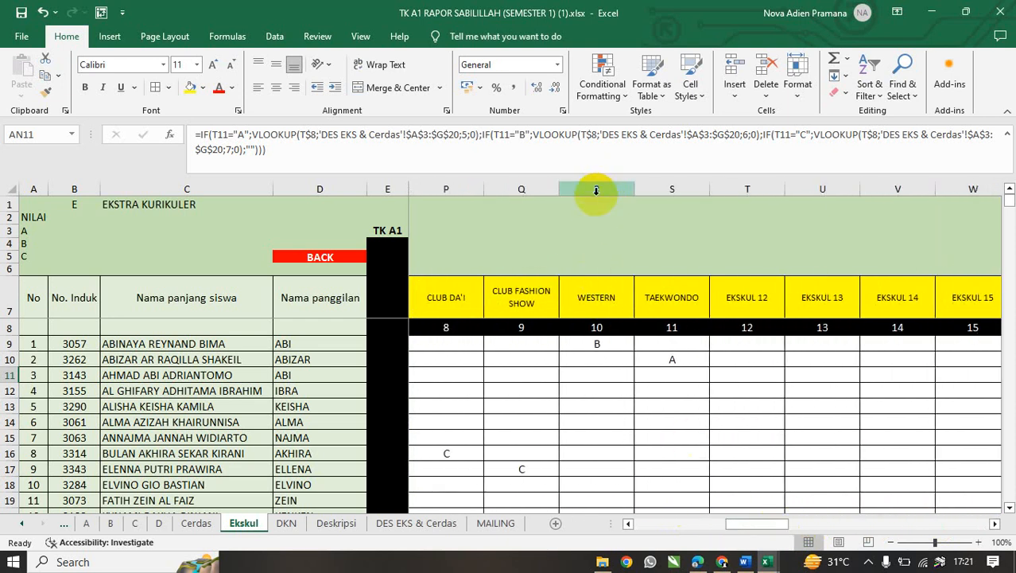
{"action": "left_click_drag", "start_coordinate": [594, 187], "coordinate": [948, 202]}
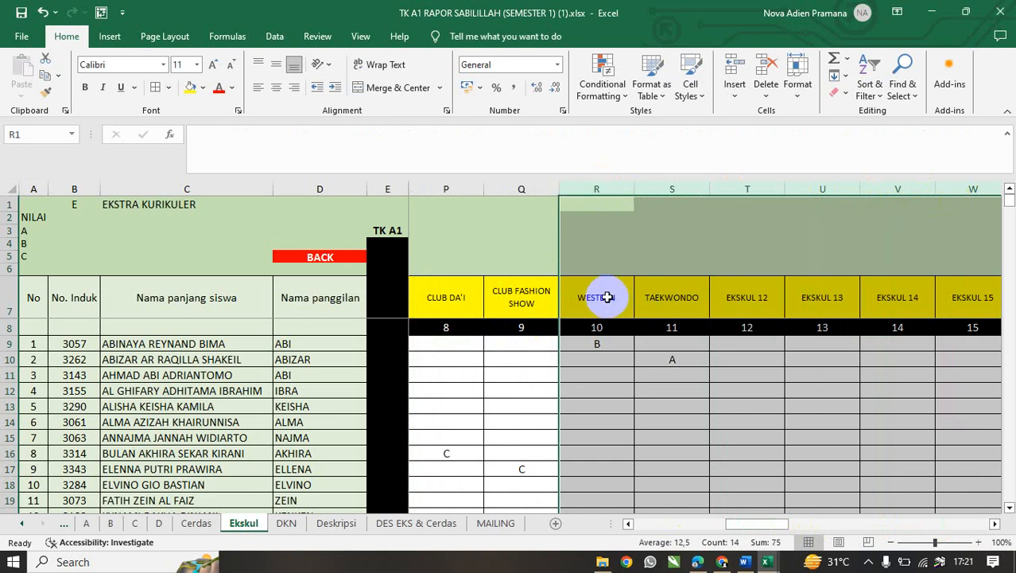
{"action": "left_click", "coordinate": [596, 296]}
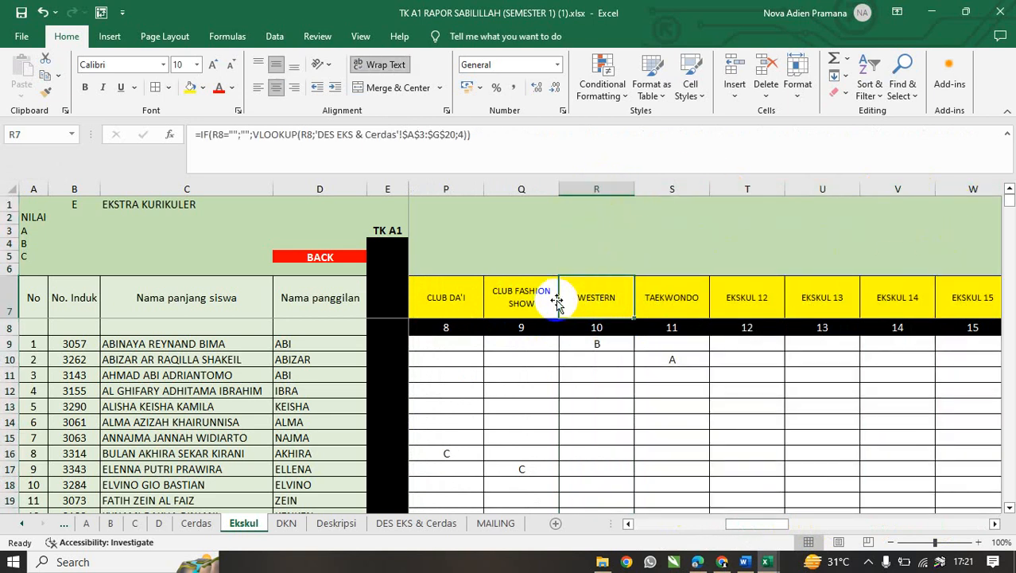
{"action": "left_click", "coordinate": [453, 135]}
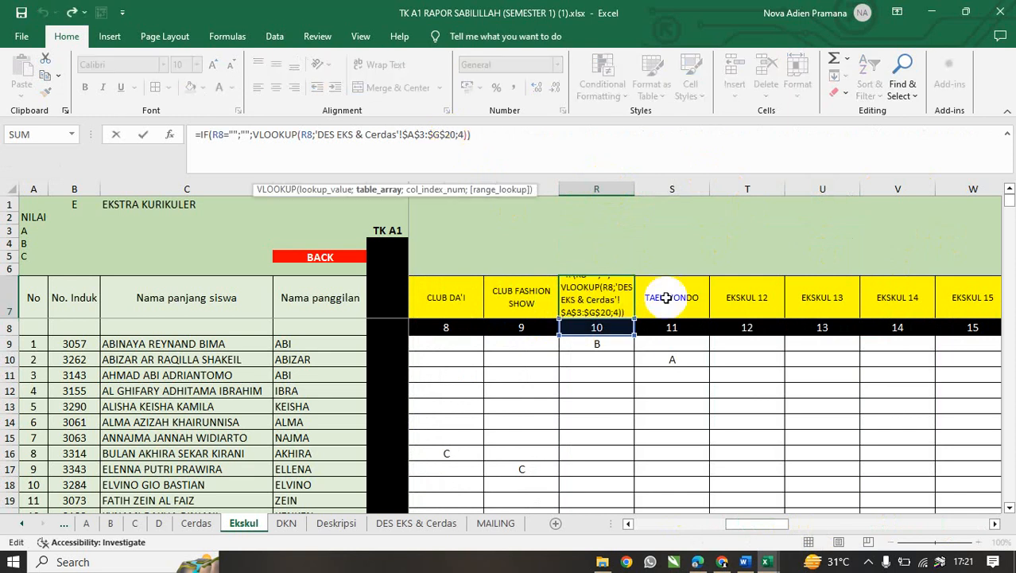
{"action": "key", "text": "Return"}
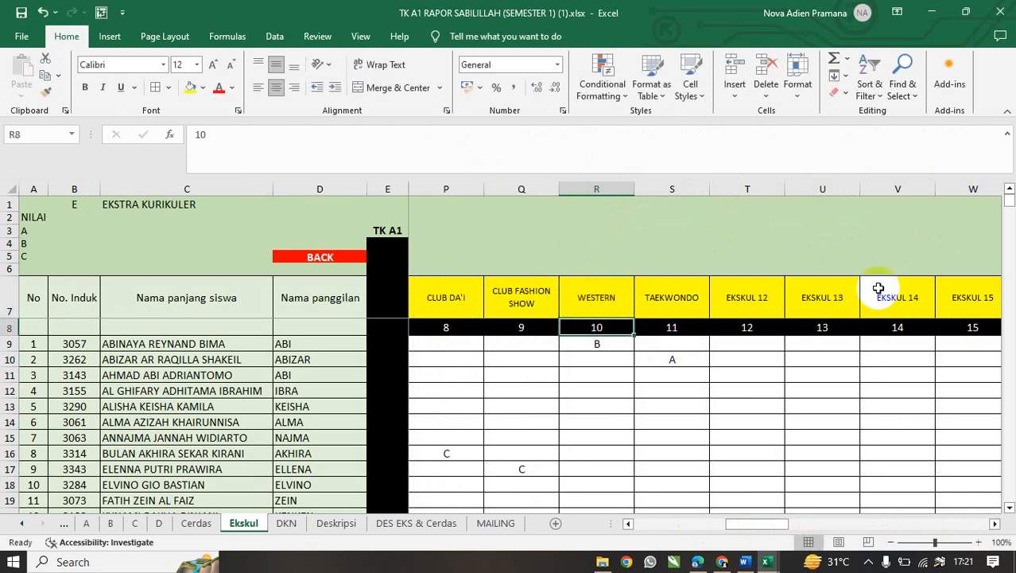
{"action": "left_click_drag", "start_coordinate": [735, 527], "coordinate": [912, 523]}
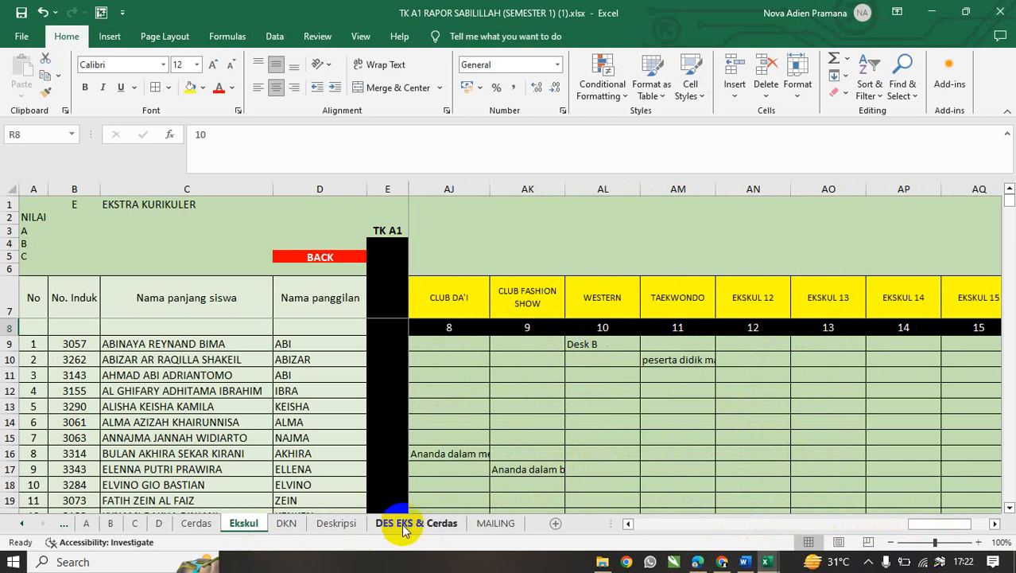
Check the WESTERN header and description links to Ekskul in cells JA1 to JA3 on DKN.
{"action": "left_click", "coordinate": [283, 527]}
{"action": "left_click", "coordinate": [624, 253]}
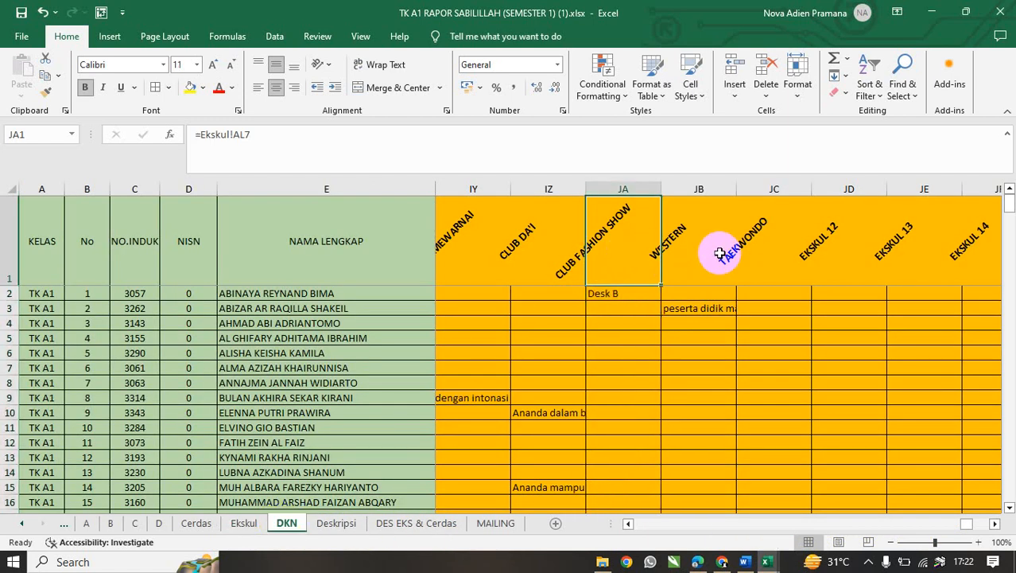
{"action": "left_click", "coordinate": [629, 294]}
{"action": "left_click", "coordinate": [632, 307]}
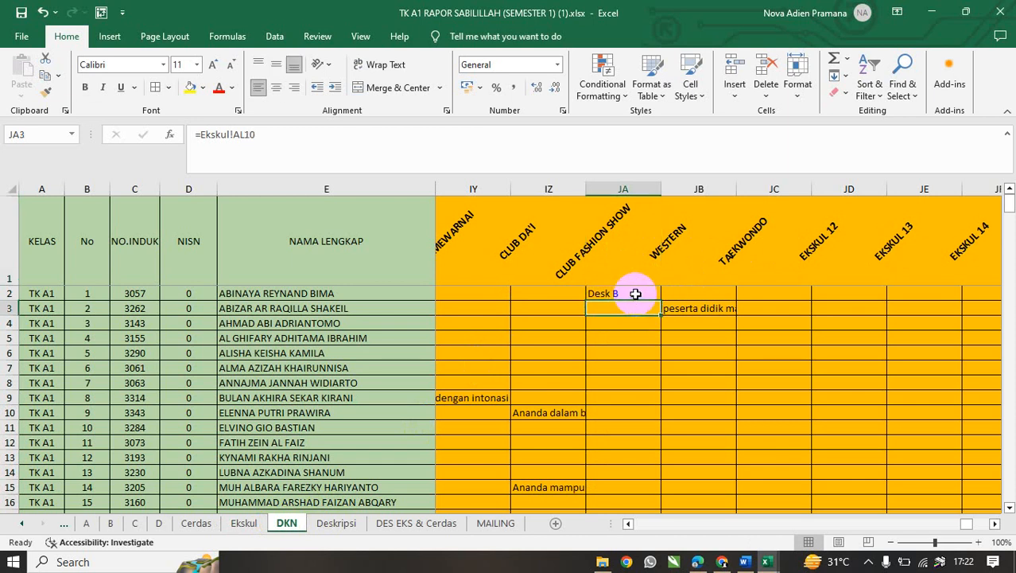
Check the CLUB FASHION SHOW header and description formulas in JA1:JA2 on DKN and the neighbouring EE1:EF2 formulas on MAILING.
{"action": "left_click", "coordinate": [636, 294]}
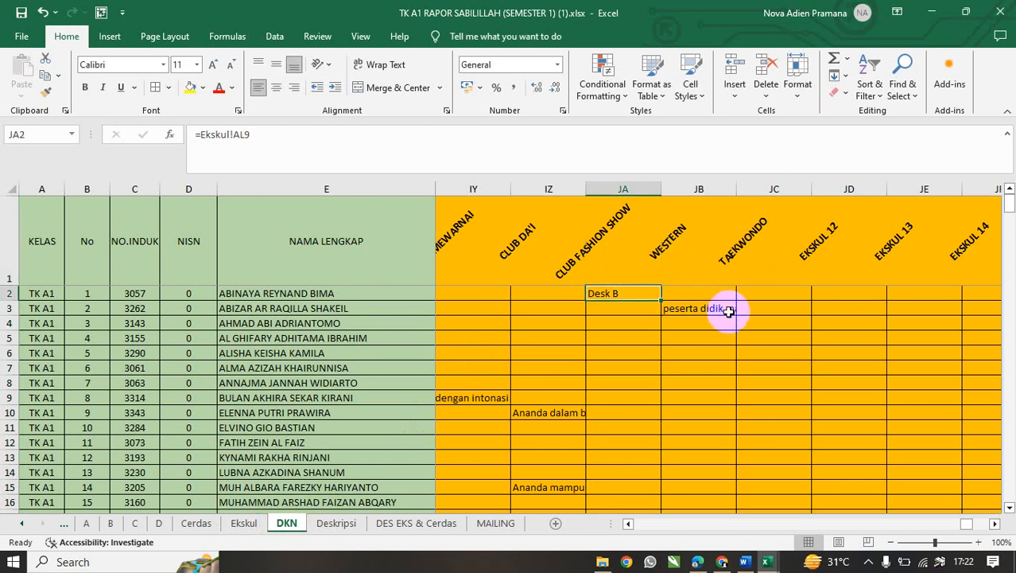
{"action": "left_click", "coordinate": [637, 253]}
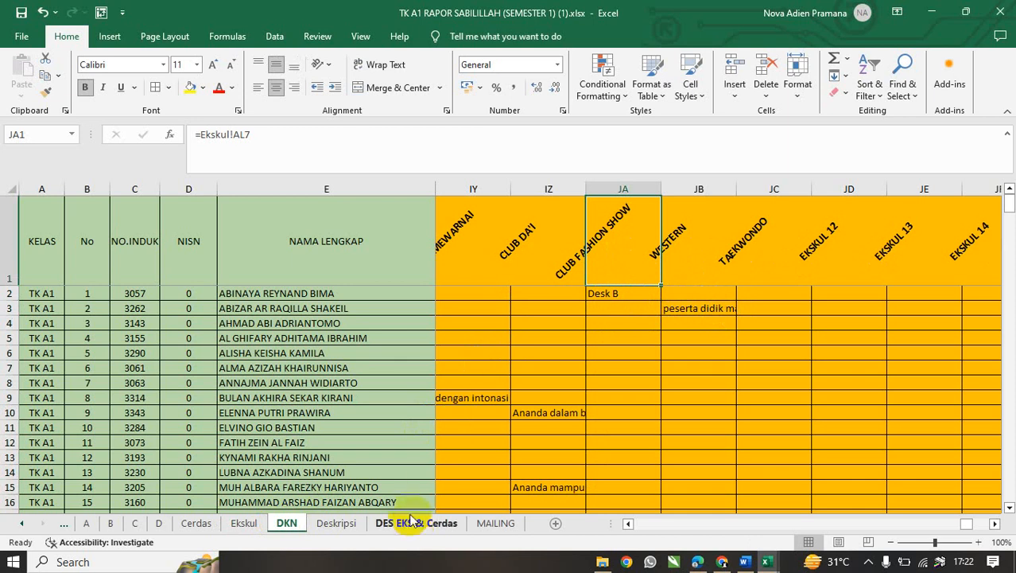
{"action": "left_click", "coordinate": [493, 523]}
{"action": "left_click", "coordinate": [482, 230]}
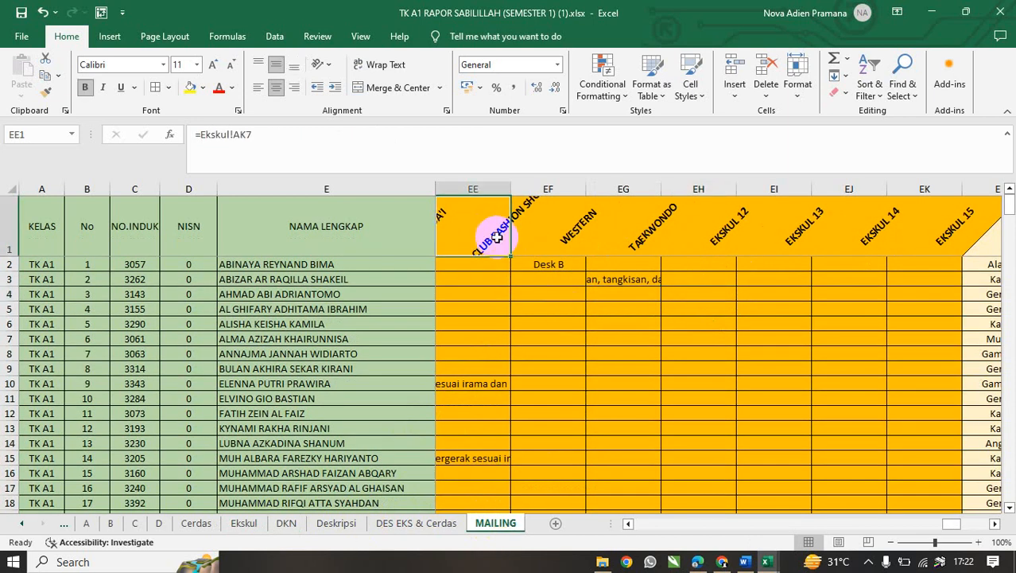
{"action": "left_click_drag", "start_coordinate": [549, 189], "coordinate": [896, 199]}
{"action": "left_click", "coordinate": [509, 239]}
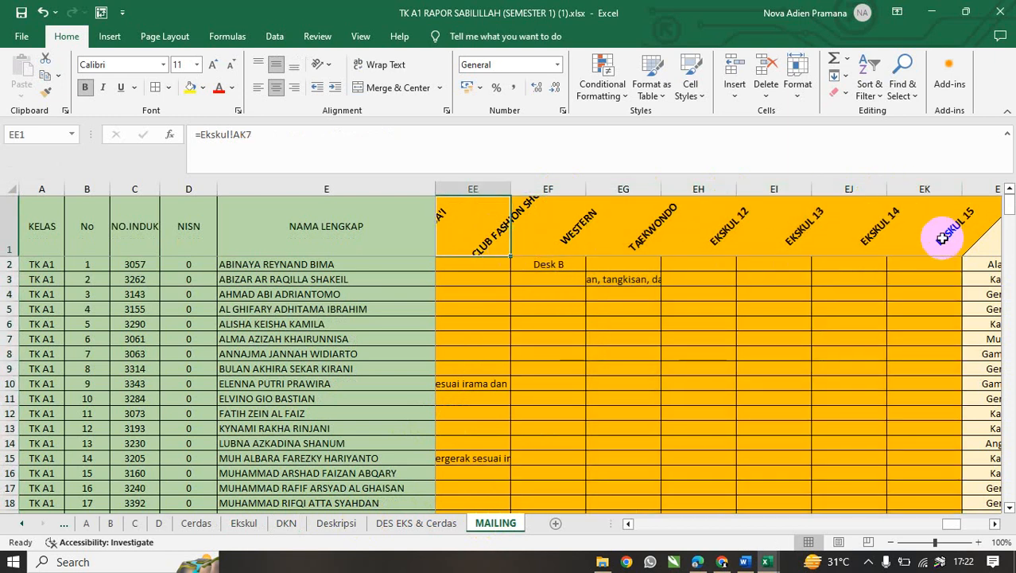
{"action": "left_click", "coordinate": [551, 267]}
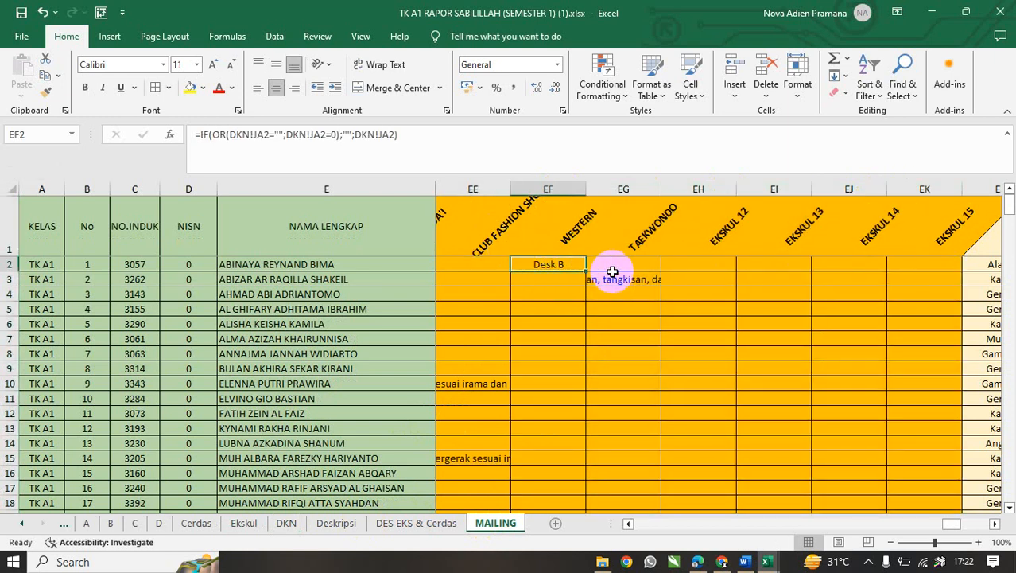
{"action": "left_click", "coordinate": [483, 267]}
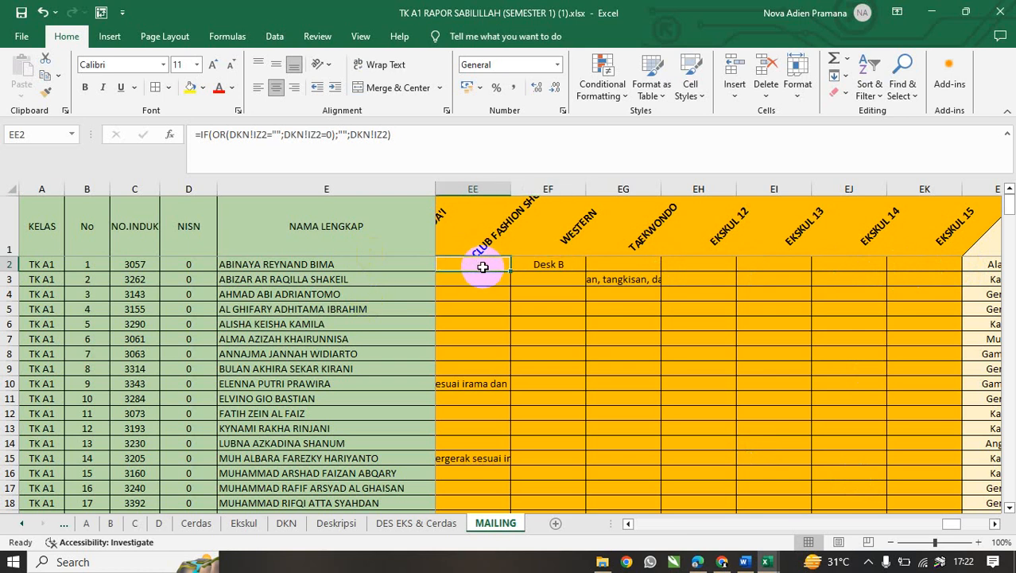
{"action": "left_click", "coordinate": [764, 407]}
{"action": "scroll", "coordinate": [764, 407], "scroll_direction": "down", "scroll_amount": 3}
{"action": "scroll", "coordinate": [764, 410], "scroll_direction": "up", "scroll_amount": 3}
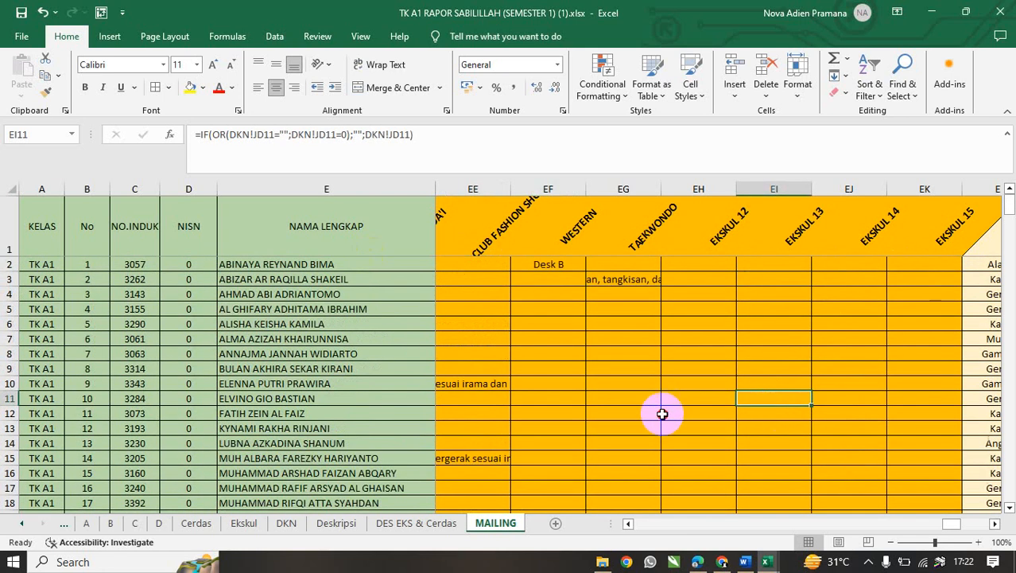
{"action": "left_click", "coordinate": [563, 429]}
{"action": "left_click", "coordinate": [703, 429]}
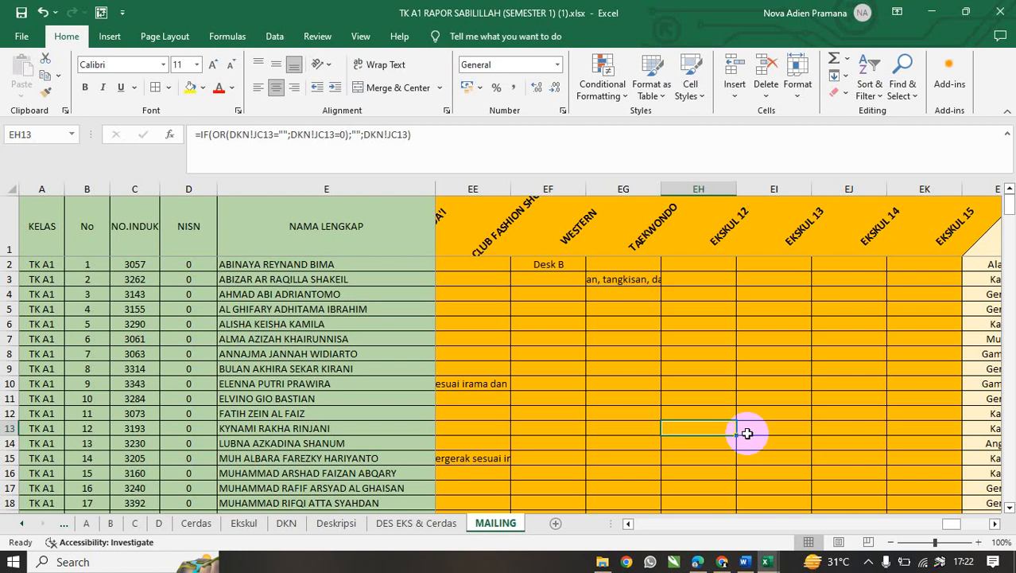
{"action": "left_click", "coordinate": [554, 380]}
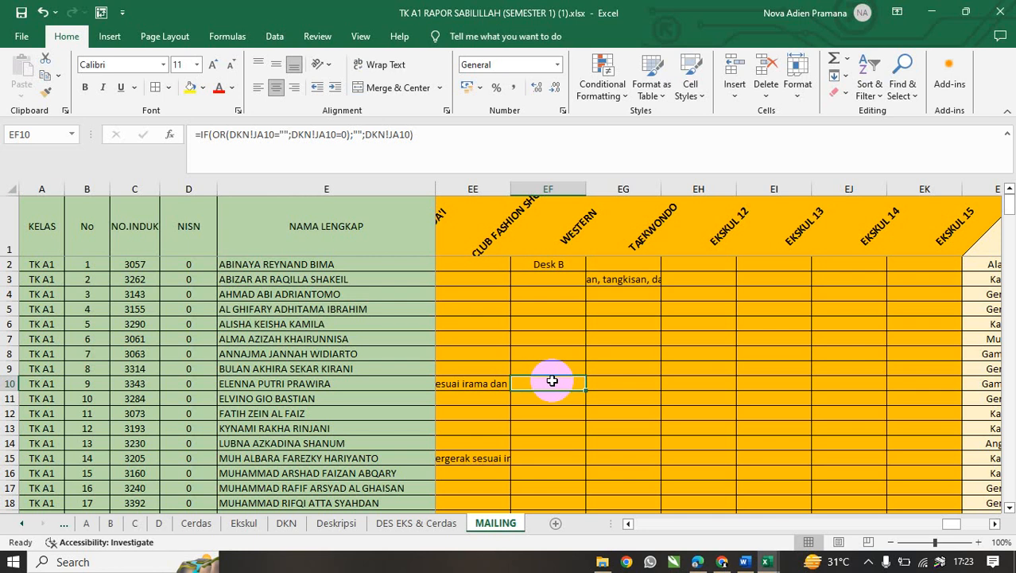
{"action": "left_click", "coordinate": [527, 325]}
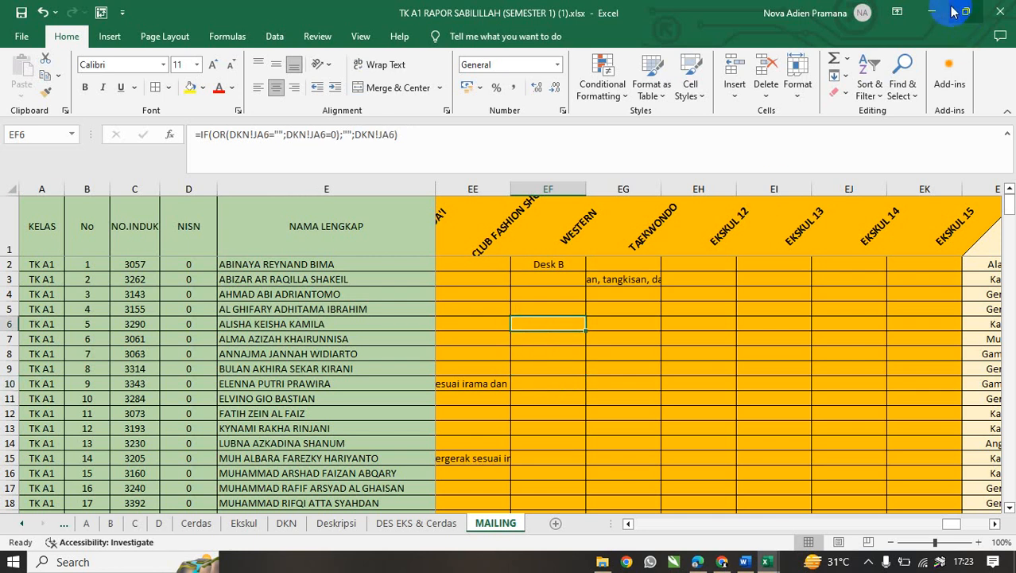
Save and close the TK A1 RAPOR SABILILLAH (SEMESTER 1) (1) workbook, and close the TK A1 RAPOR SABILILLAH (SEMESTER 1) NEW workbook.
{"action": "left_click", "coordinate": [1000, 10]}
{"action": "left_click", "coordinate": [548, 303]}
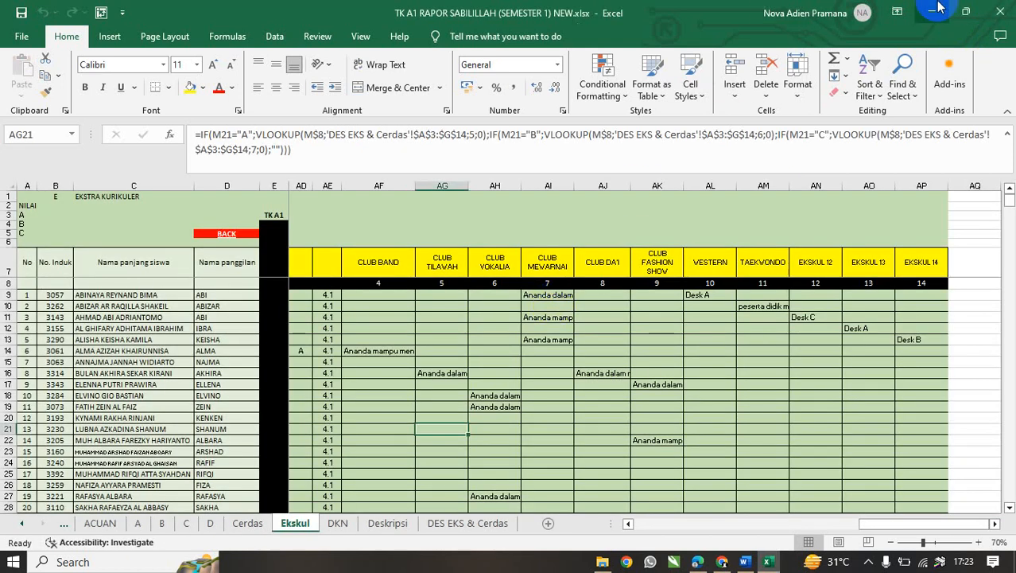
{"action": "left_click", "coordinate": [999, 10]}
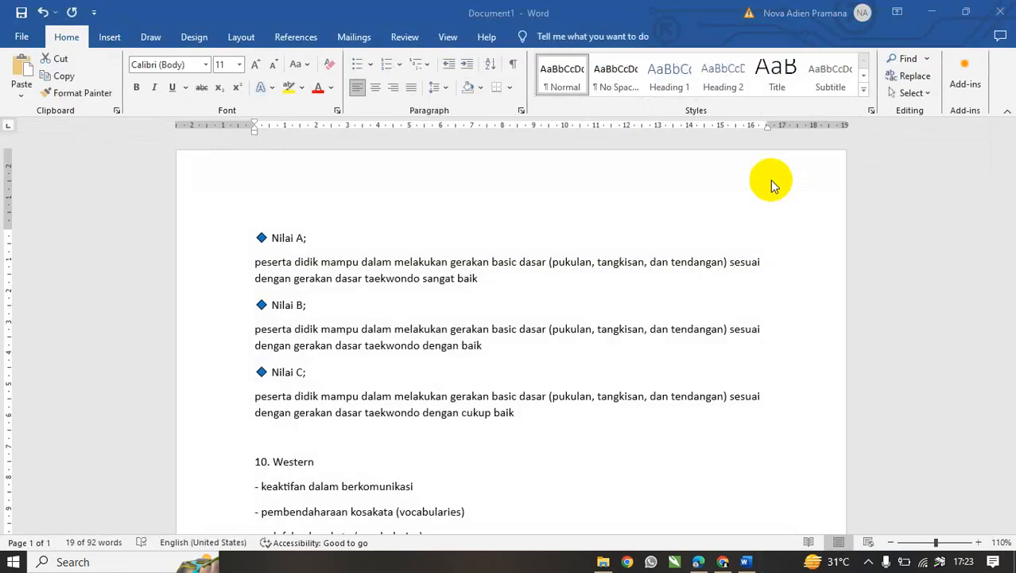
Open the Word document TK A SABILILLAH RAPOR MAILING (SEMESTER 1).docx from the Downloads folder.
{"action": "left_click", "coordinate": [765, 562]}
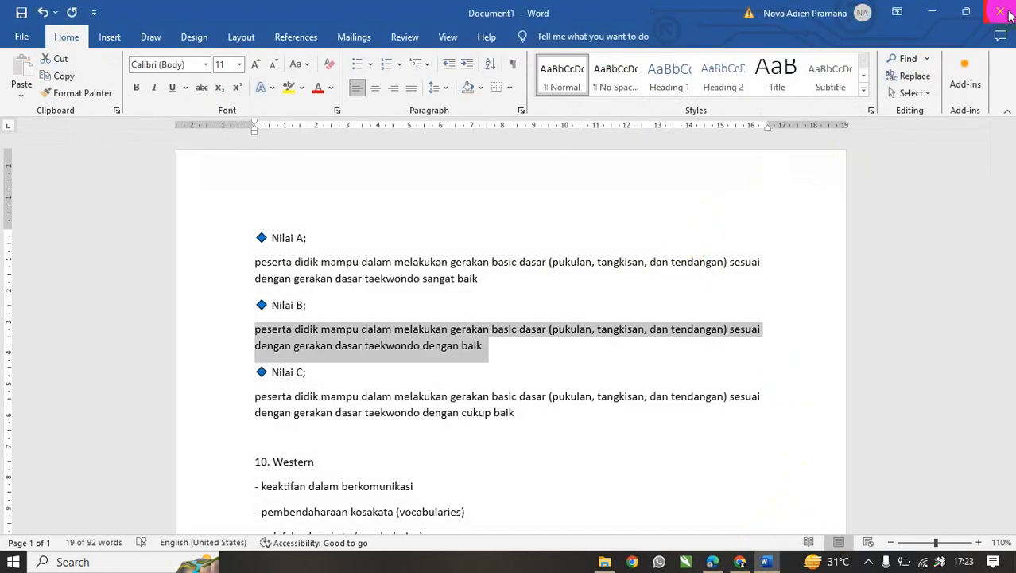
{"action": "left_click", "coordinate": [604, 561]}
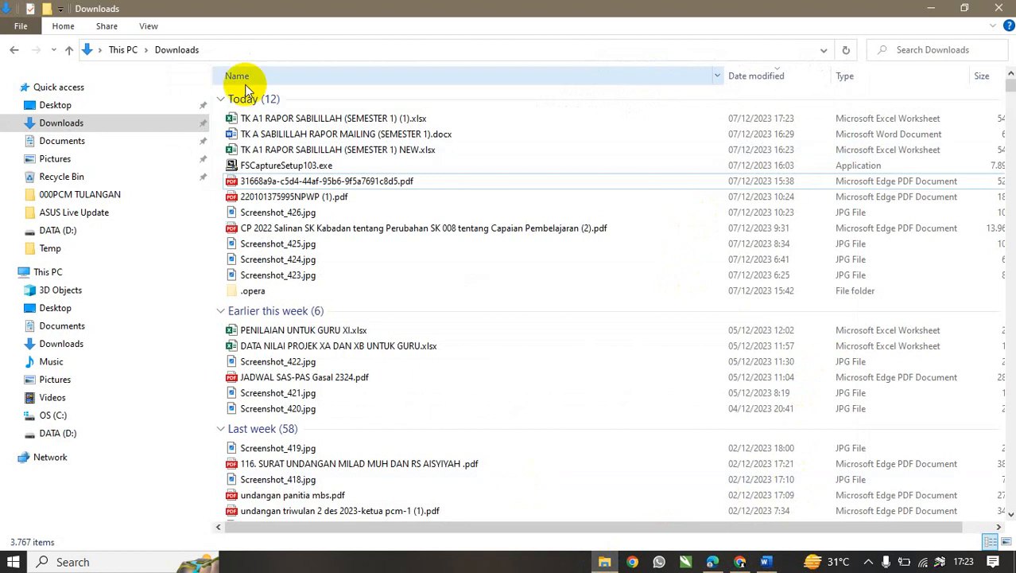
{"action": "left_click", "coordinate": [344, 135]}
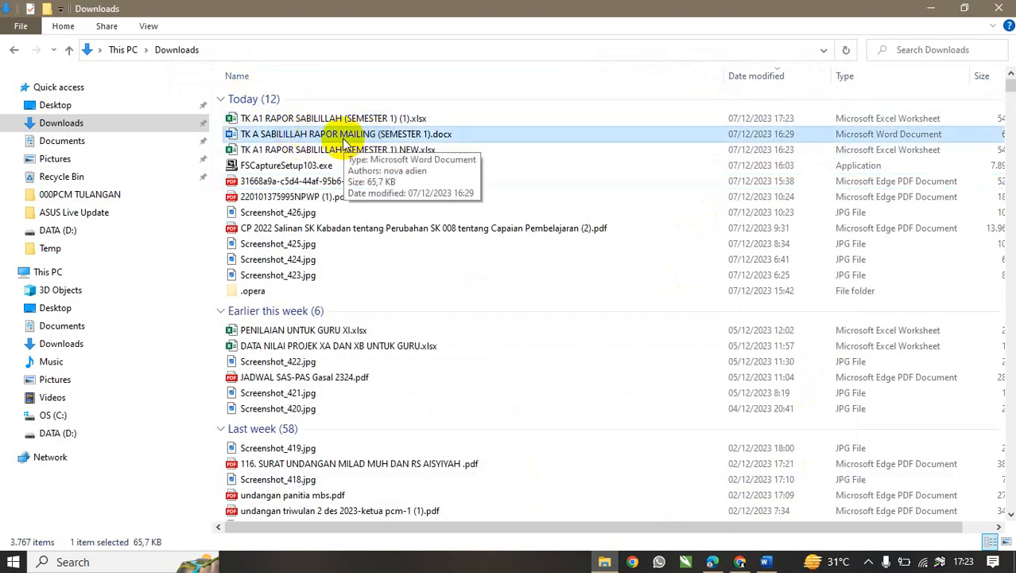
{"action": "double_click", "coordinate": [390, 140]}
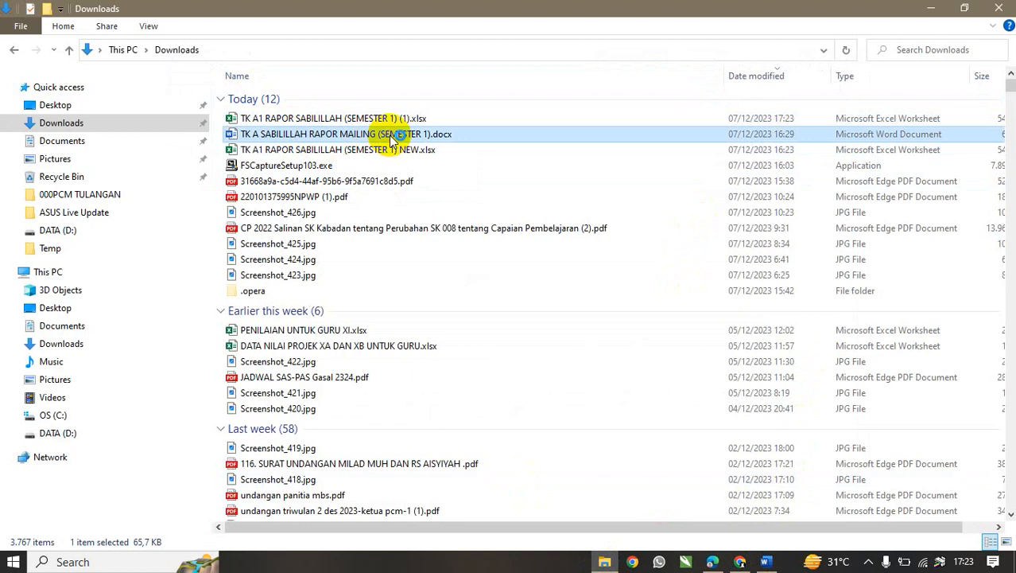
{"action": "left_click", "coordinate": [528, 208]}
Copy the WESTERN and TAEKWONDO headings with their material rows from the extracurricular table into a new blank document.
{"action": "scroll", "coordinate": [528, 208], "scroll_direction": "down", "scroll_amount": 10}
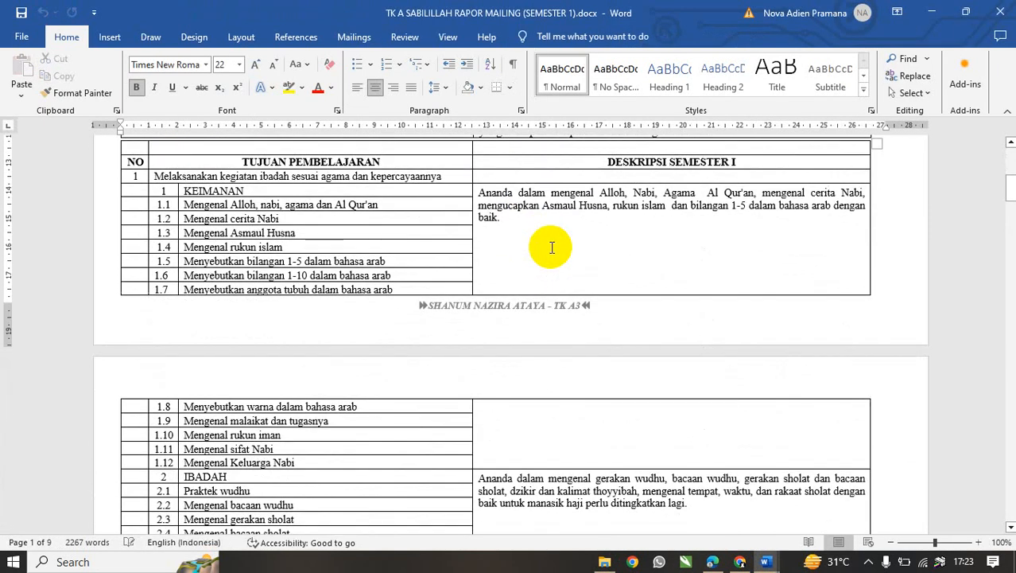
{"action": "scroll", "coordinate": [552, 247], "scroll_direction": "down", "scroll_amount": 20}
{"action": "scroll", "coordinate": [521, 310], "scroll_direction": "down", "scroll_amount": 20}
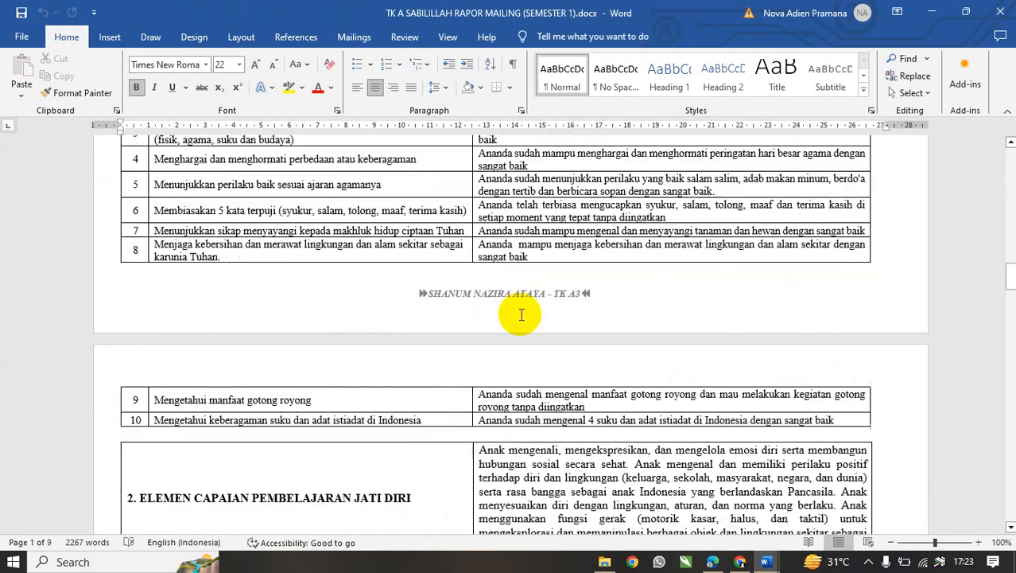
{"action": "scroll", "coordinate": [519, 312], "scroll_direction": "down", "scroll_amount": 20}
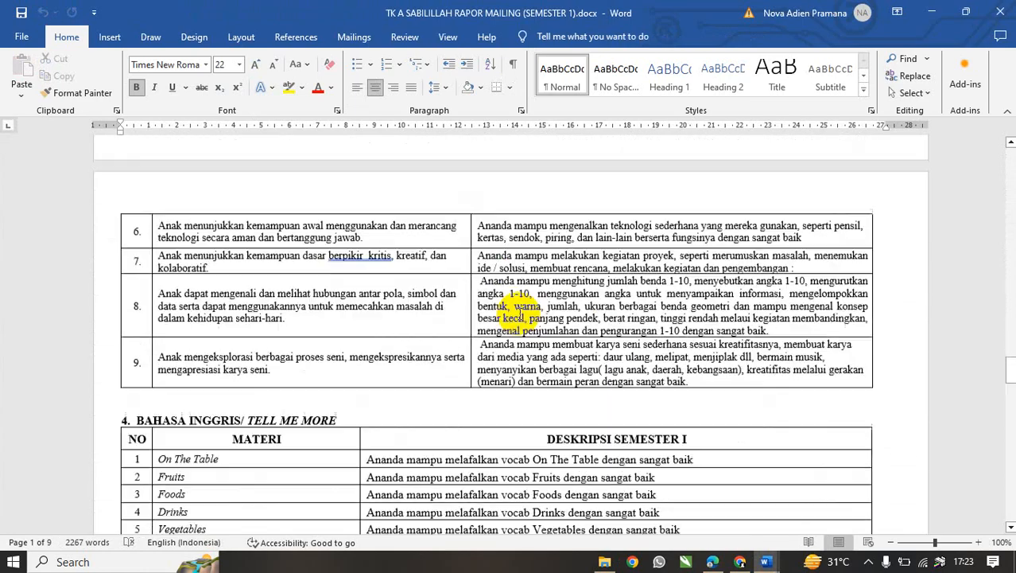
{"action": "scroll", "coordinate": [521, 317], "scroll_direction": "down", "scroll_amount": 2}
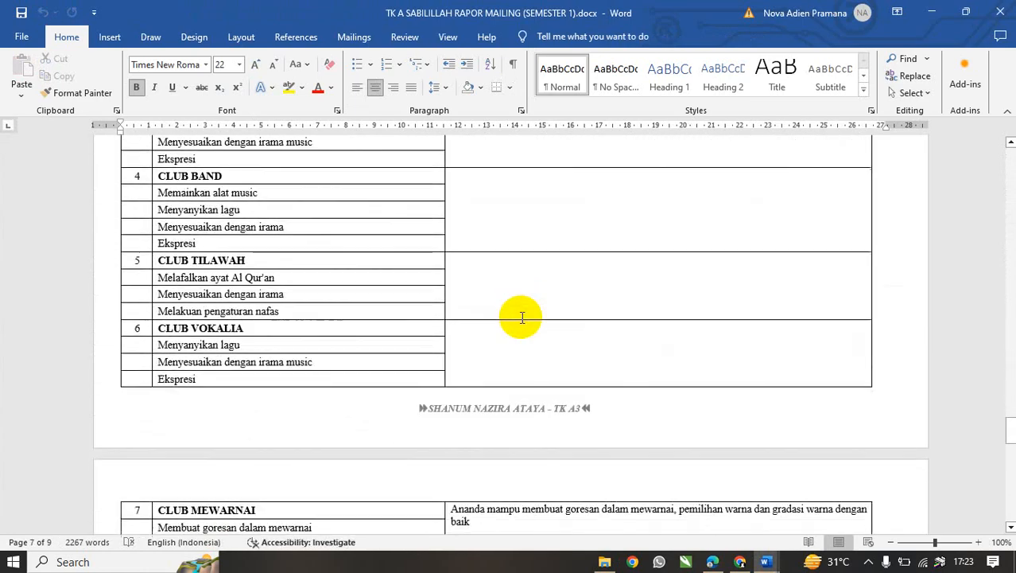
{"action": "scroll", "coordinate": [522, 317], "scroll_direction": "up", "scroll_amount": 8}
{"action": "scroll", "coordinate": [526, 322], "scroll_direction": "down", "scroll_amount": 3}
{"action": "scroll", "coordinate": [526, 324], "scroll_direction": "down", "scroll_amount": 15}
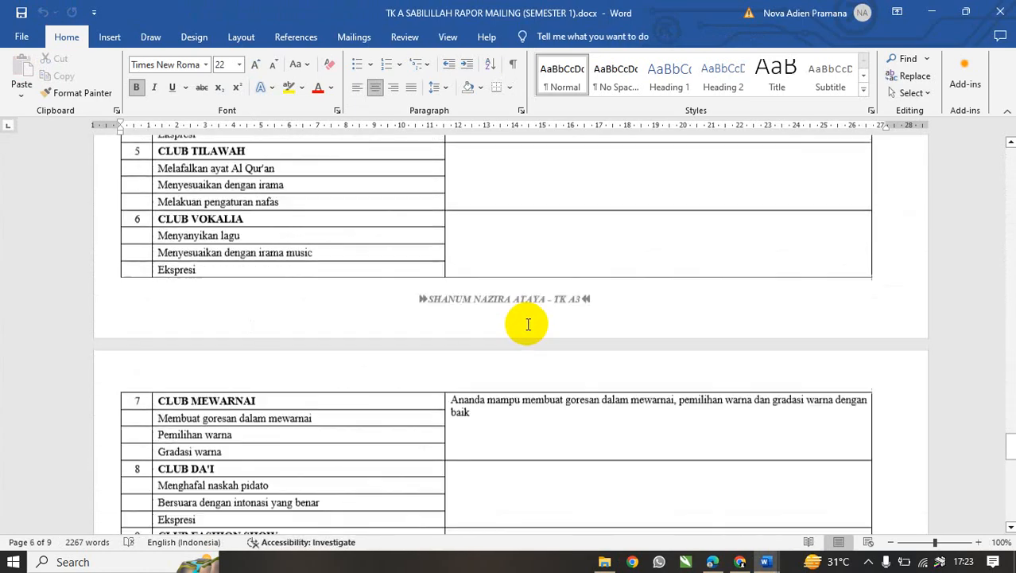
{"action": "left_click", "coordinate": [240, 246]}
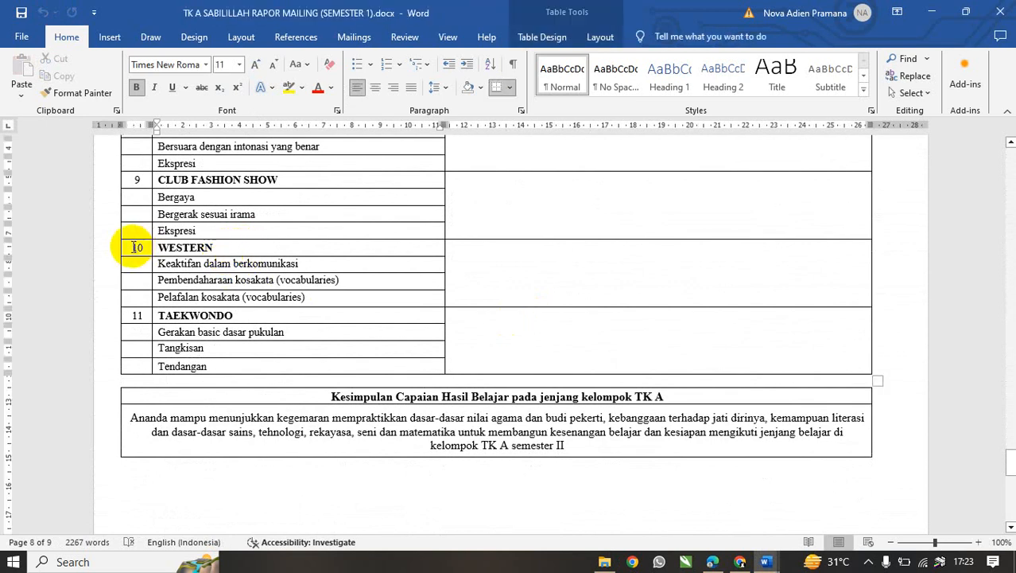
{"action": "mouse_move", "coordinate": [111, 253]}
{"action": "left_click_drag", "start_coordinate": [111, 249], "coordinate": [480, 389]}
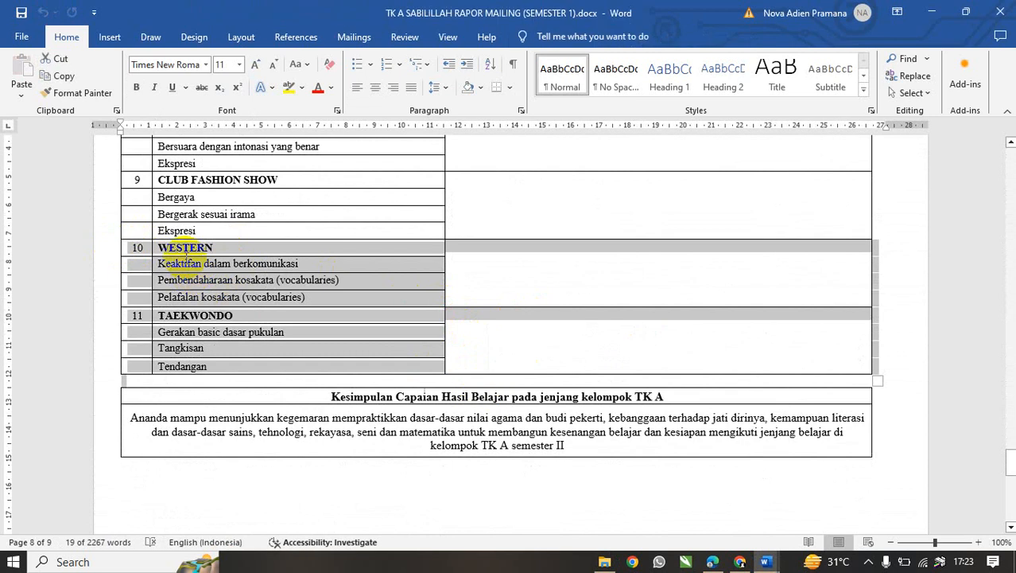
{"action": "left_click_drag", "start_coordinate": [165, 248], "coordinate": [230, 360]}
{"action": "key", "text": "ctrl+c"}
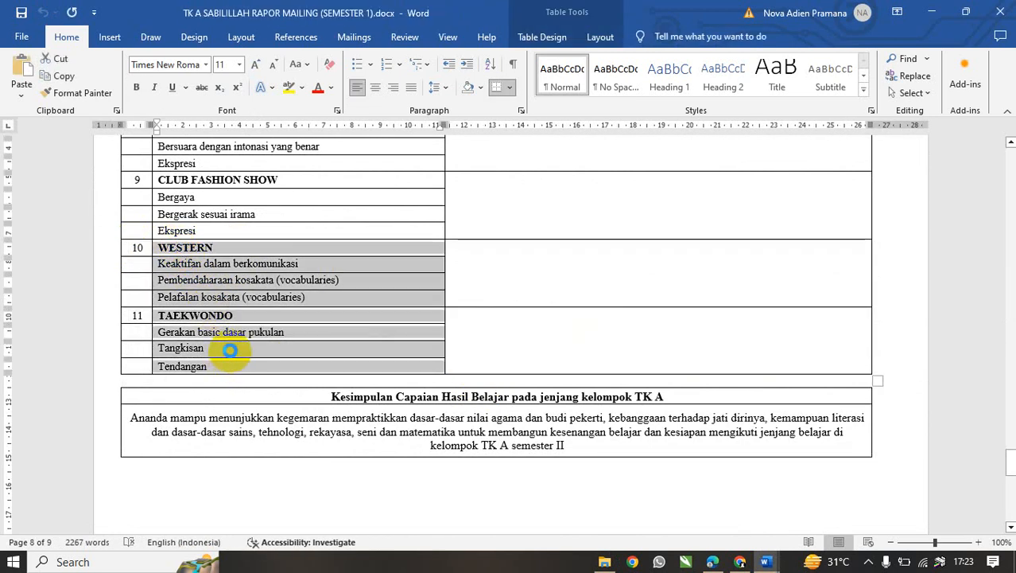
{"action": "key", "text": "ctrl+n"}
{"action": "key", "text": "ctrl+v"}
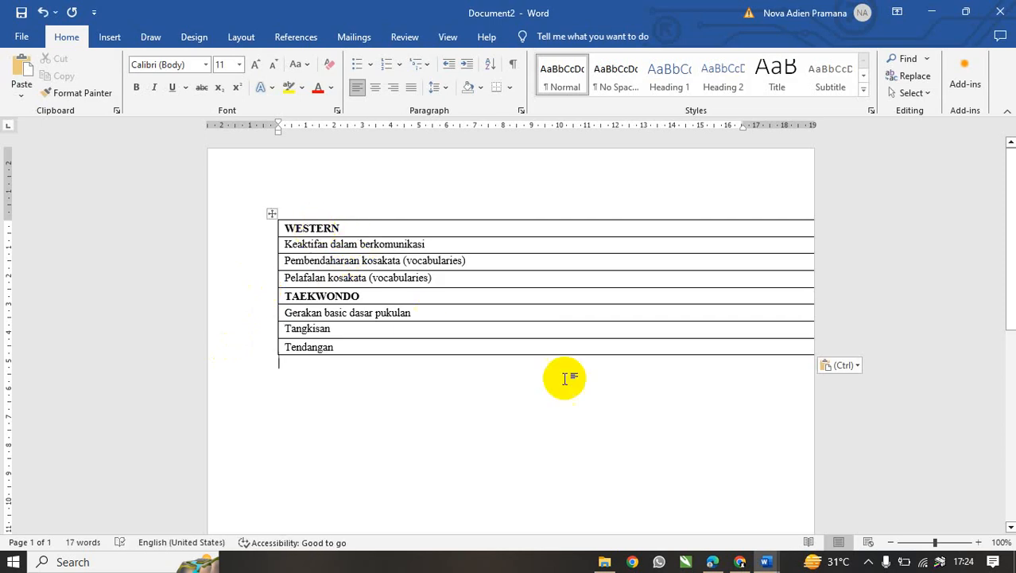
Return to the report mailing document and delete the table rows of sections 10 WESTERN and 11 TAEKWONDO.
{"action": "mouse_move", "coordinate": [767, 556]}
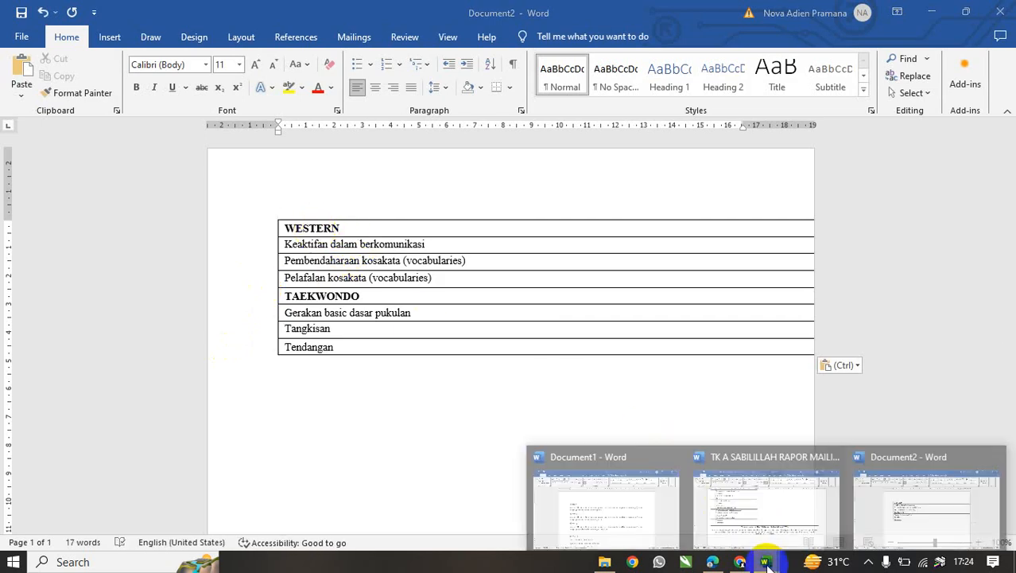
{"action": "left_click", "coordinate": [767, 516]}
{"action": "left_click", "coordinate": [212, 254]}
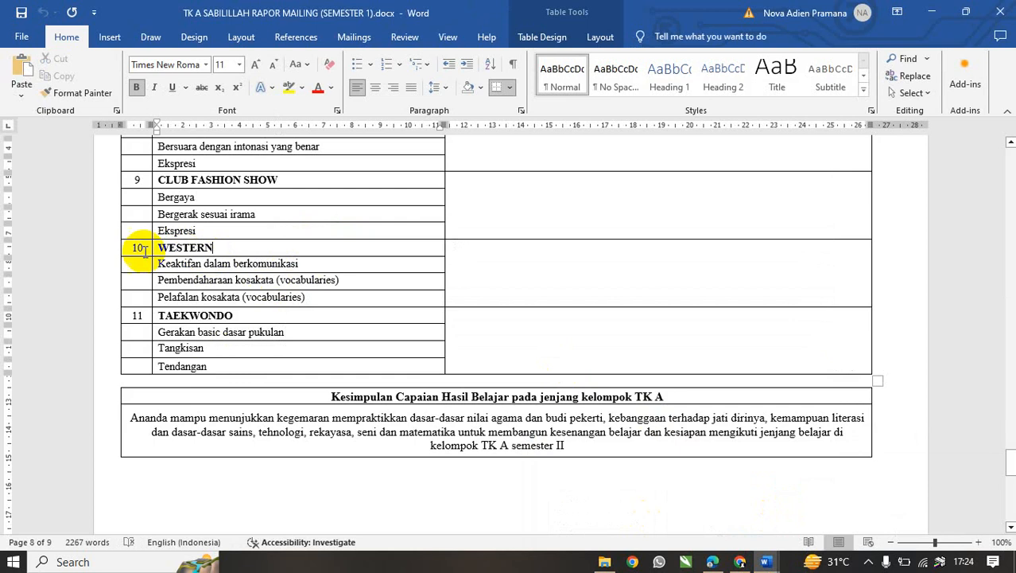
{"action": "left_click_drag", "start_coordinate": [101, 248], "coordinate": [144, 368]}
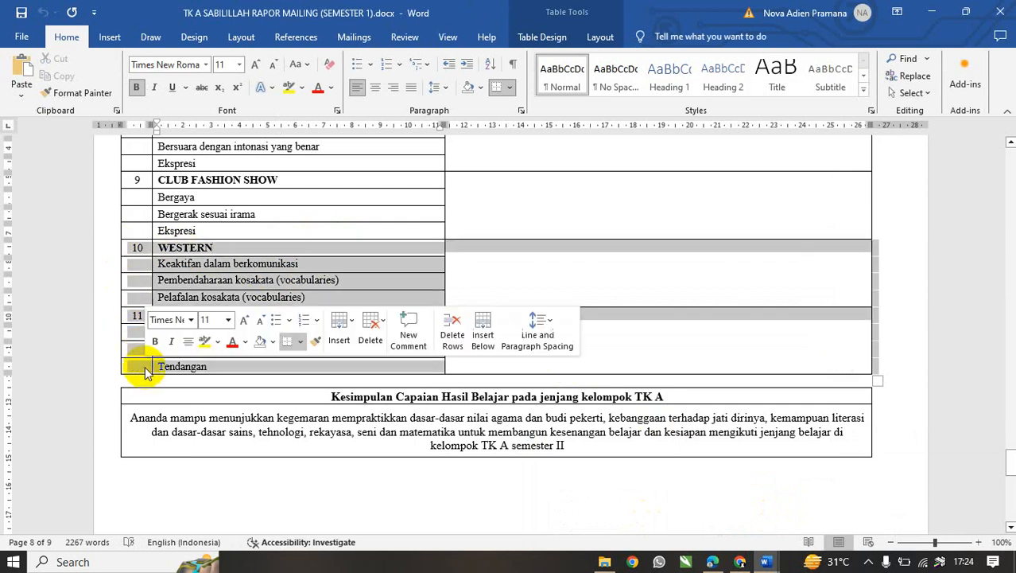
{"action": "key", "text": "BackSpace"}
Add nine empty rows to the extracurricular table below the CLUB FASHION SHOW section.
{"action": "left_click", "coordinate": [479, 209]}
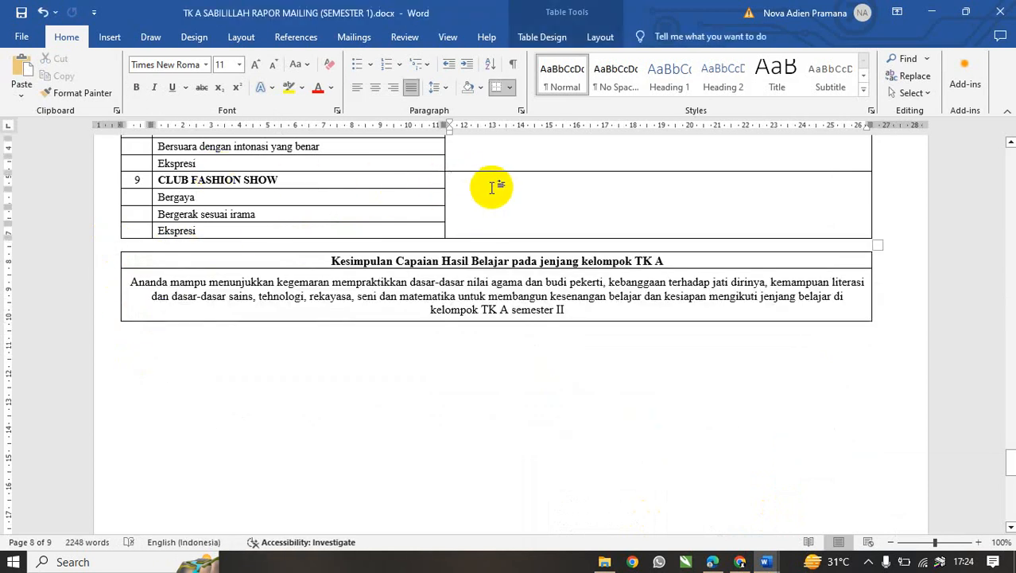
{"action": "left_click", "coordinate": [491, 189]}
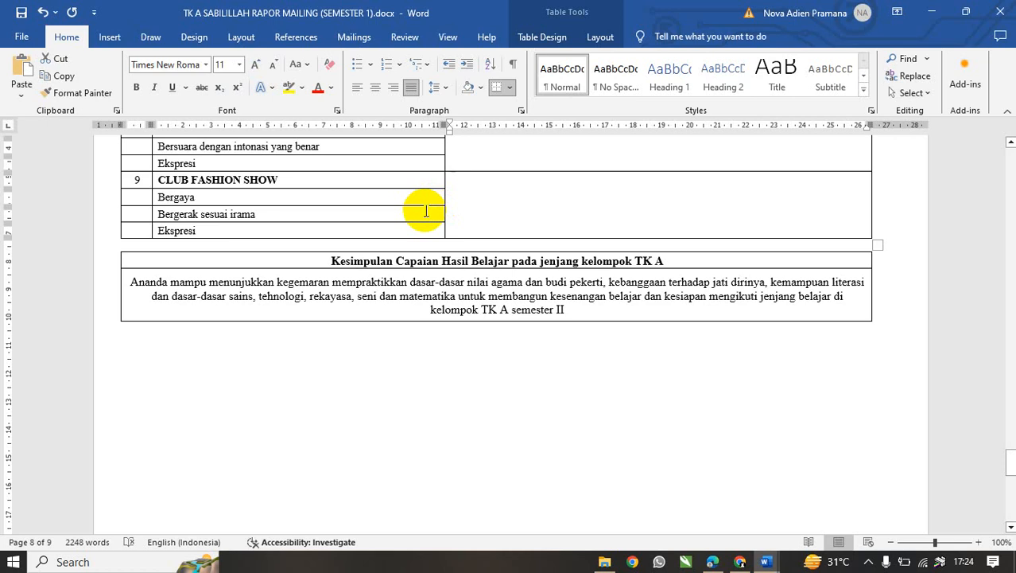
{"action": "key", "text": "ctrl+y"}
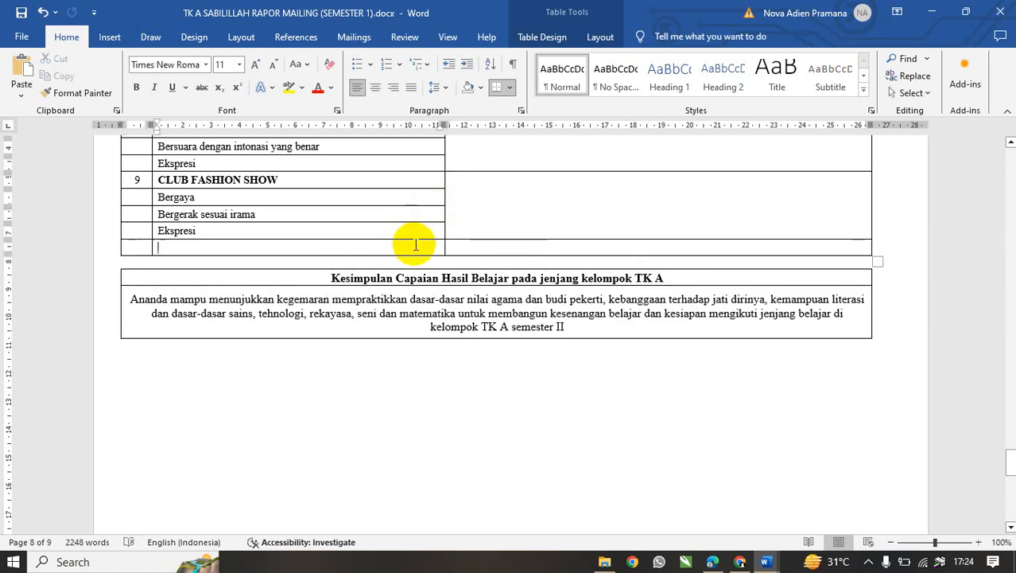
{"action": "key", "text": "ctrl+y"}
{"action": "key", "text": "ctrl+y"}
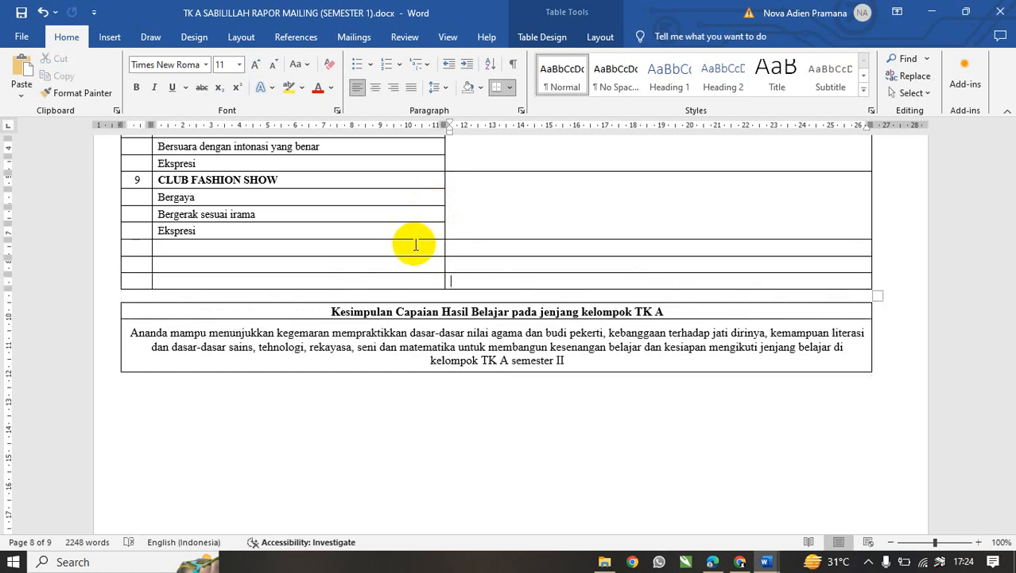
{"action": "key", "text": "ctrl+y"}
{"action": "key", "text": "ctrl+y"}
{"action": "key", "text": "ctrl+y"}
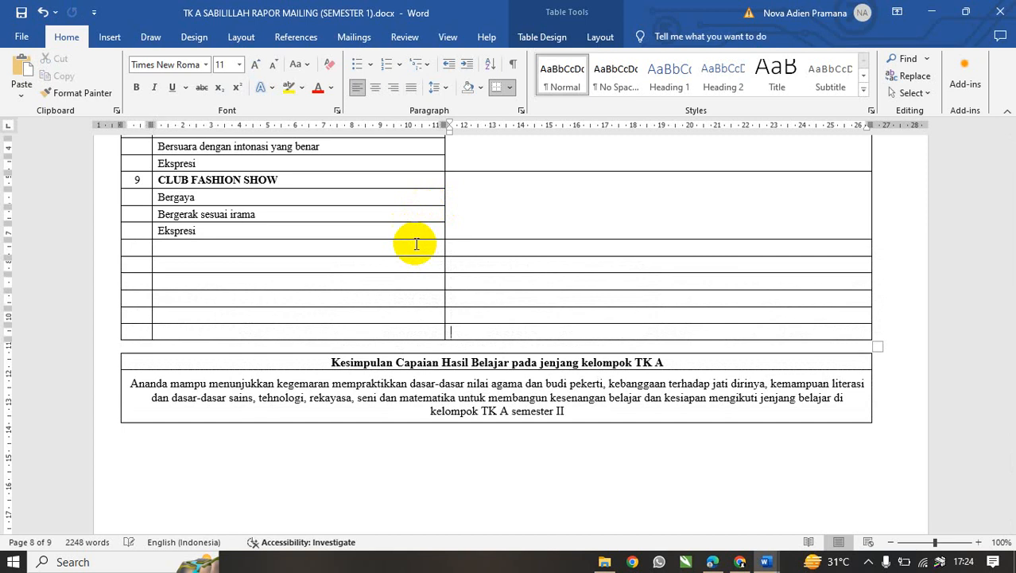
{"action": "key", "text": "ctrl+y"}
{"action": "key", "text": "ctrl+y"}
{"action": "key", "text": "ctrl+y"}
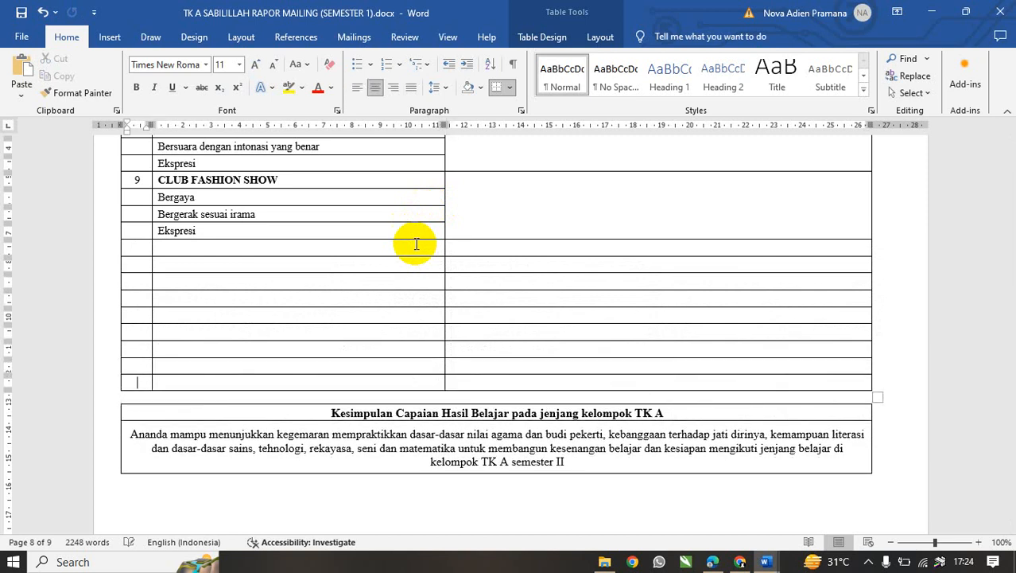
Number the new empty table rows, entering 10 in the first one and 11 in the fifth one.
{"action": "left_click", "coordinate": [146, 249]}
{"action": "type", "text": "10"}
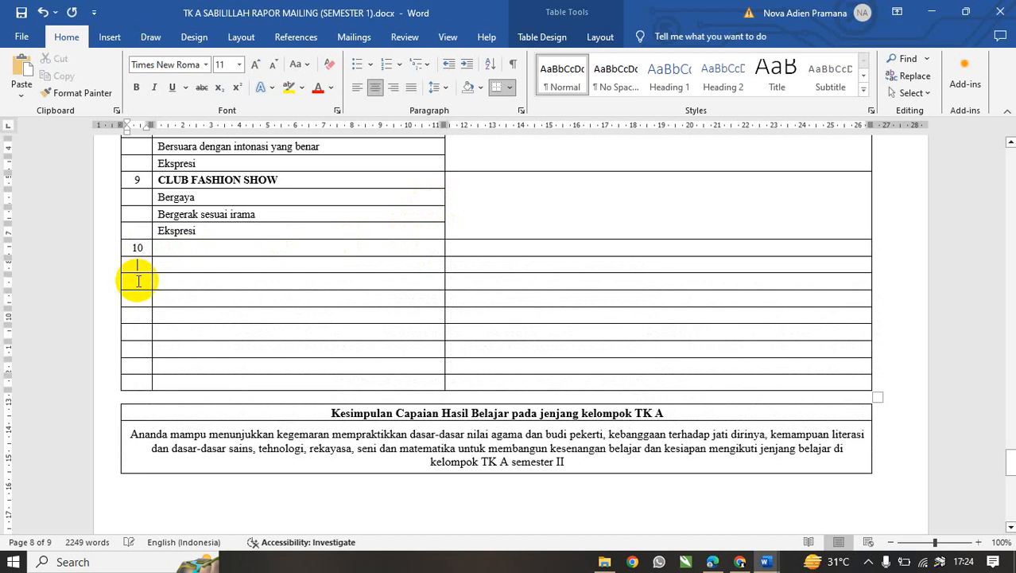
{"action": "left_click", "coordinate": [138, 281]}
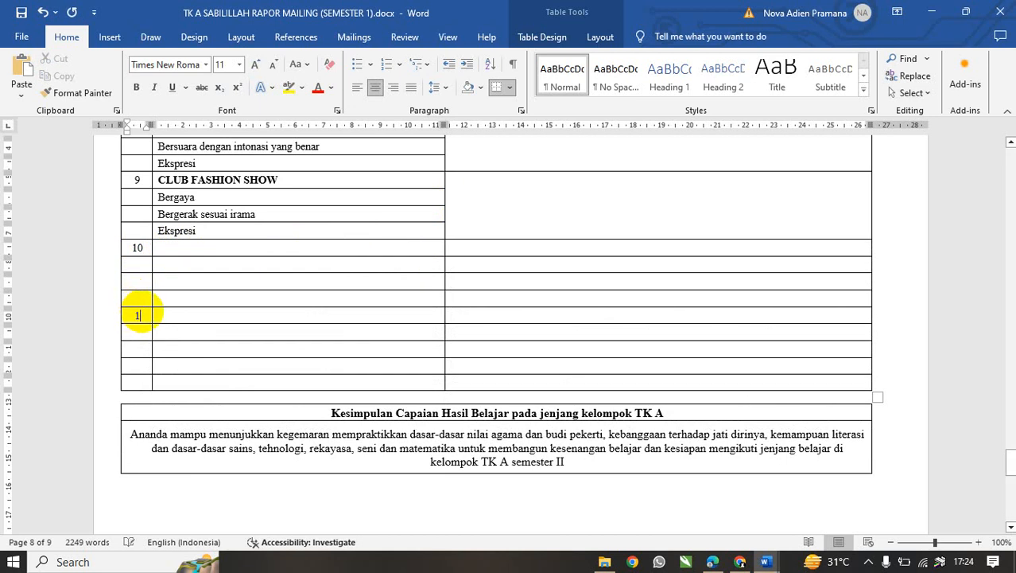
{"action": "type", "text": "1"}
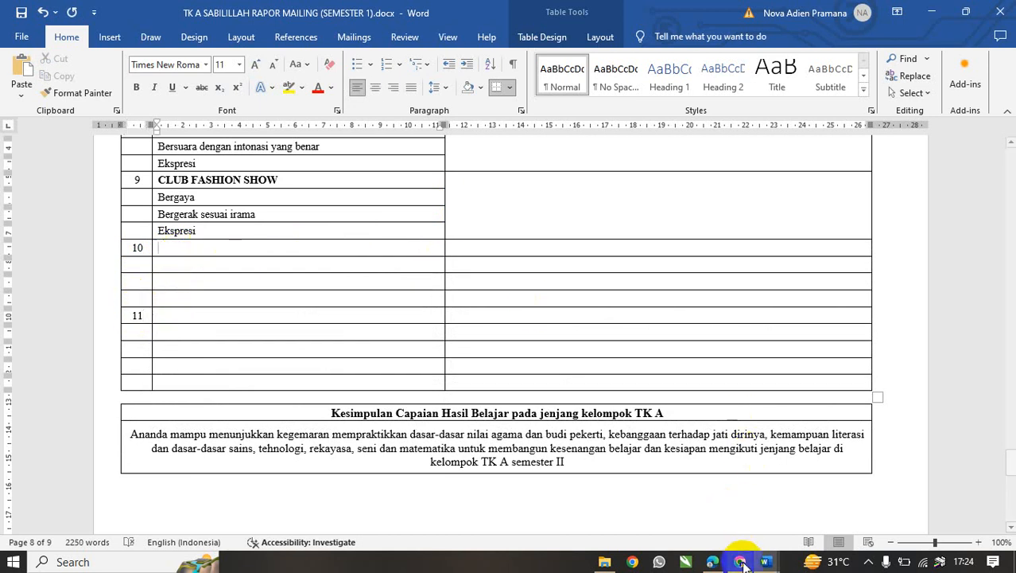
Copy the WESTERN and TAEKWONDO rows from Document2 into the report mailing table, starting beside number 10.
{"action": "mouse_move", "coordinate": [765, 562]}
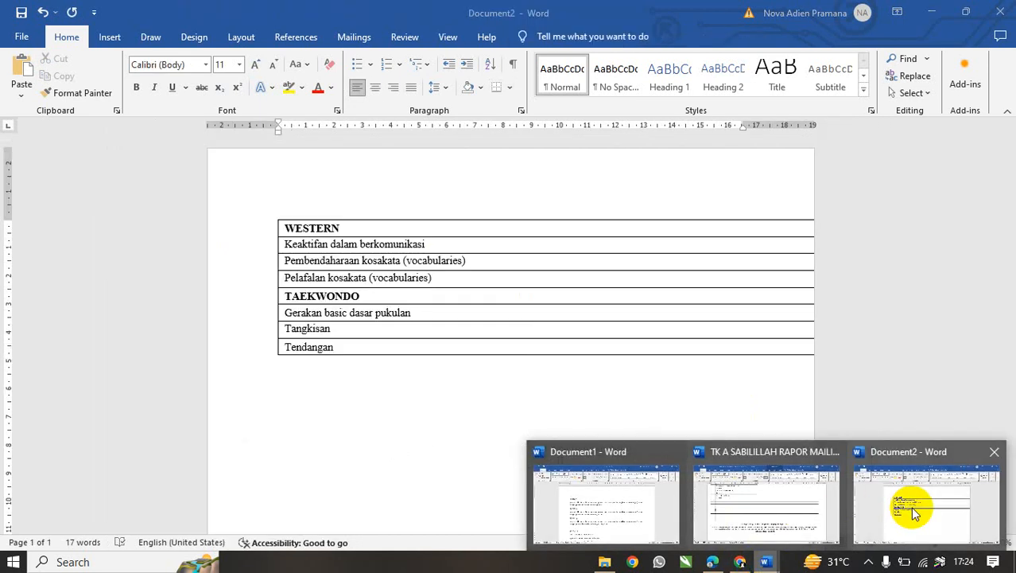
{"action": "left_click", "coordinate": [915, 513]}
{"action": "left_click_drag", "start_coordinate": [302, 228], "coordinate": [344, 352]}
{"action": "key", "text": "ctrl+c"}
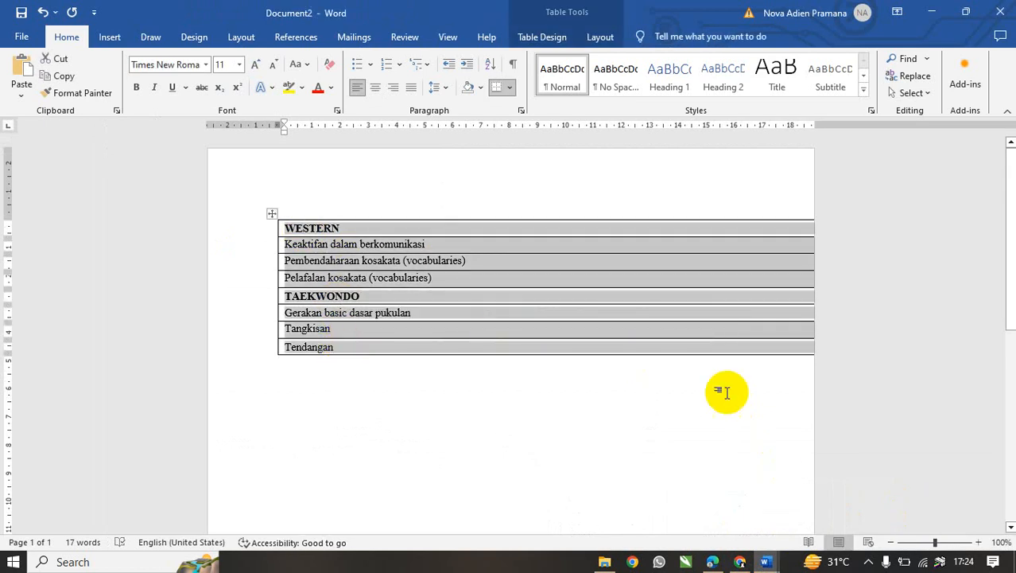
{"action": "mouse_move", "coordinate": [766, 563]}
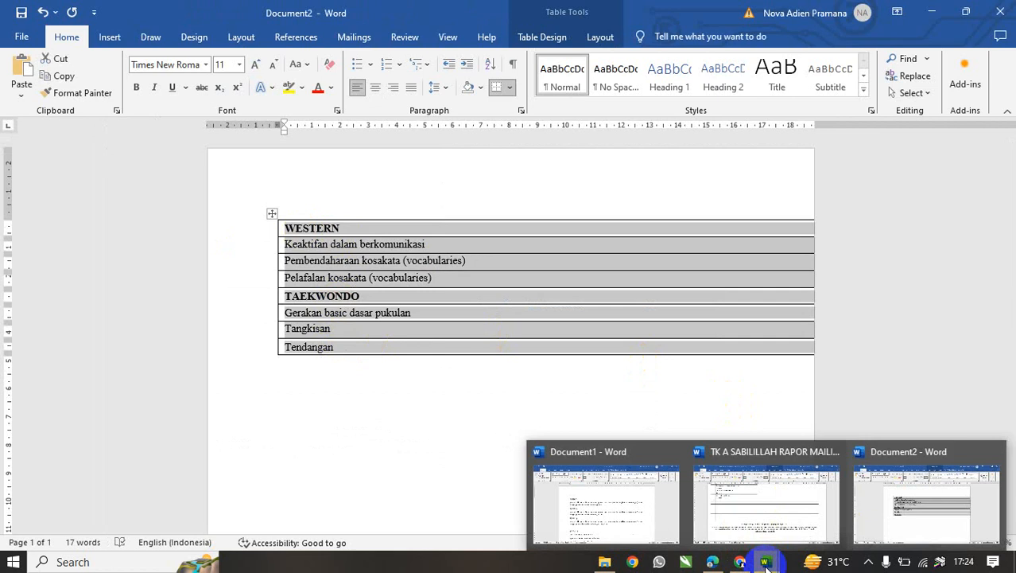
{"action": "left_click", "coordinate": [750, 495]}
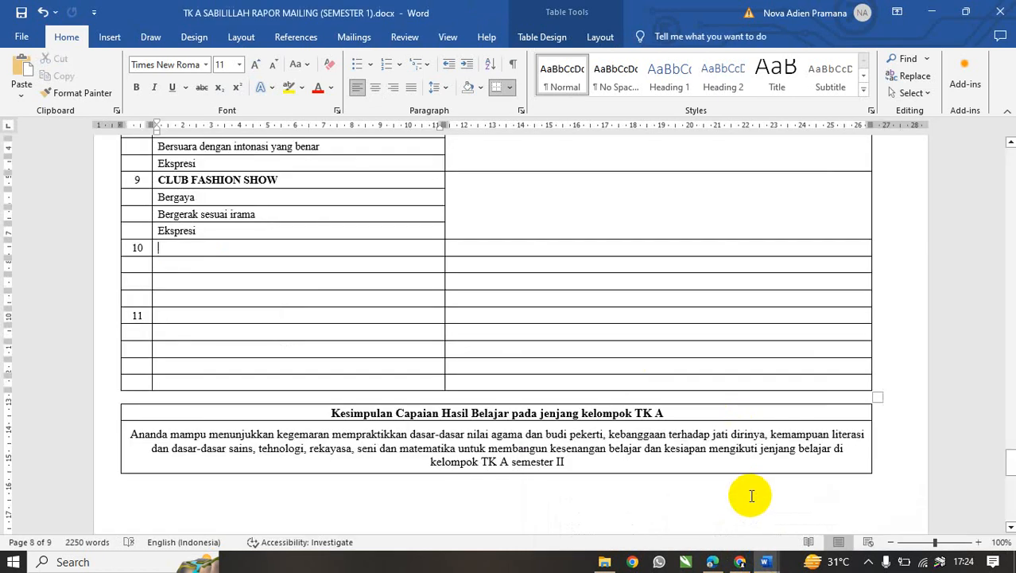
{"action": "left_click", "coordinate": [168, 253]}
{"action": "key", "text": "ctrl+v"}
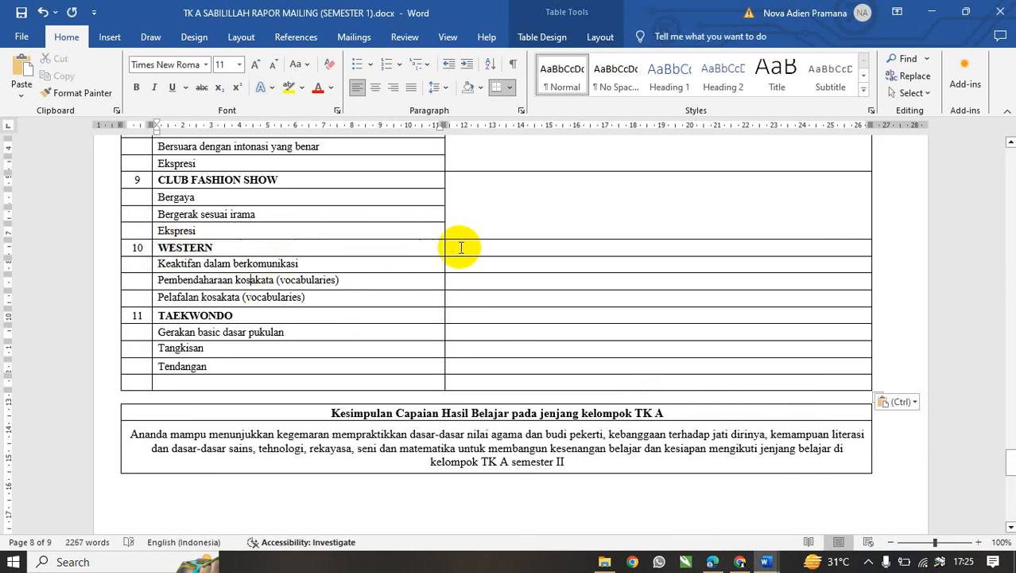
Merge the four description cells beside the WESTERN section into one cell.
{"action": "left_click_drag", "start_coordinate": [461, 247], "coordinate": [465, 370]}
{"action": "scroll", "coordinate": [477, 310], "scroll_direction": "up", "scroll_amount": 2}
{"action": "left_click", "coordinate": [473, 321]}
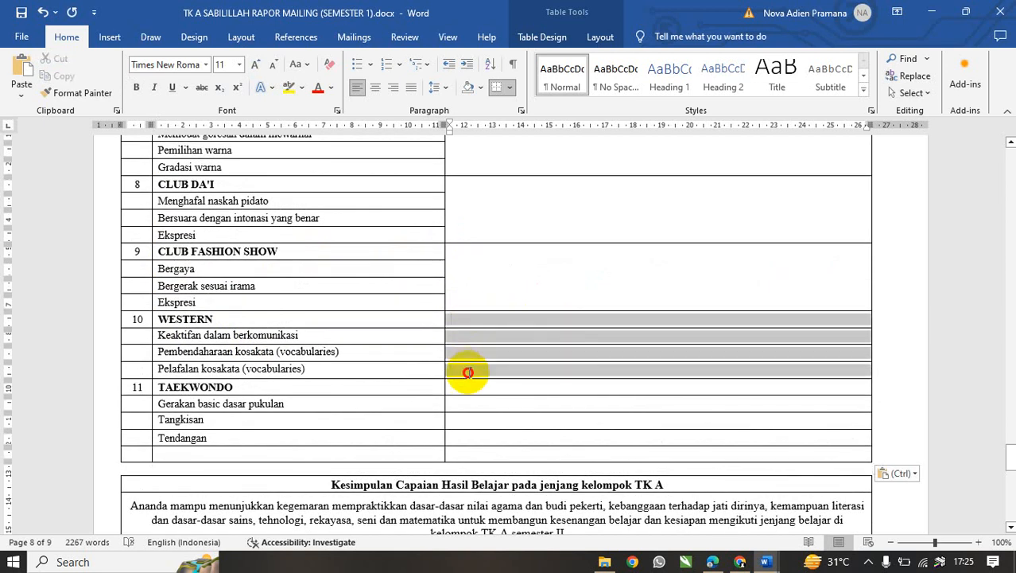
{"action": "right_click", "coordinate": [467, 374]}
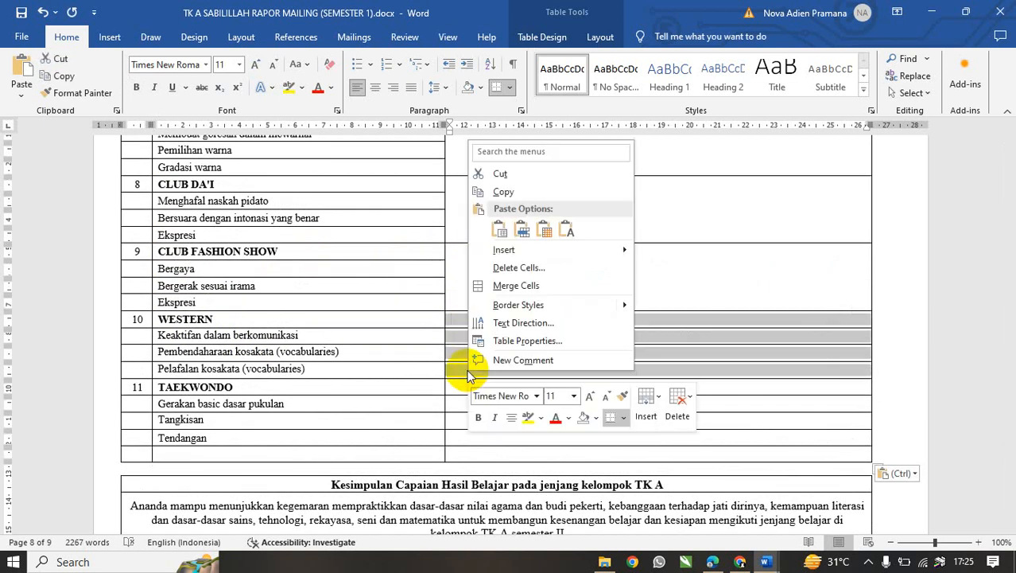
{"action": "left_click", "coordinate": [514, 286]}
Delete the surplus empty row at the end of the extracurricular table, below Tendangan.
{"action": "left_click_drag", "start_coordinate": [465, 387], "coordinate": [461, 448]}
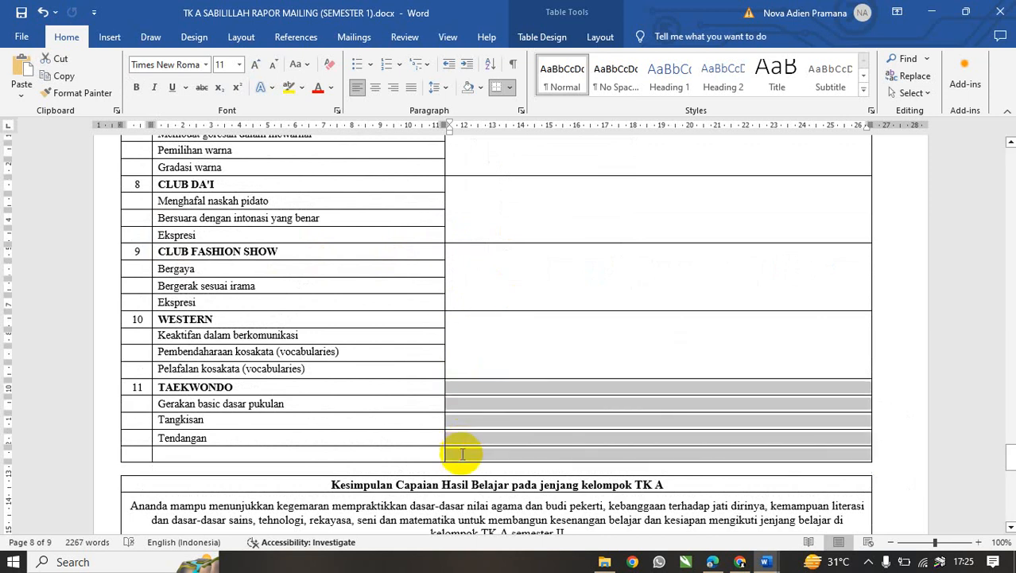
{"action": "right_click", "coordinate": [462, 453]}
{"action": "key", "text": "Escape"}
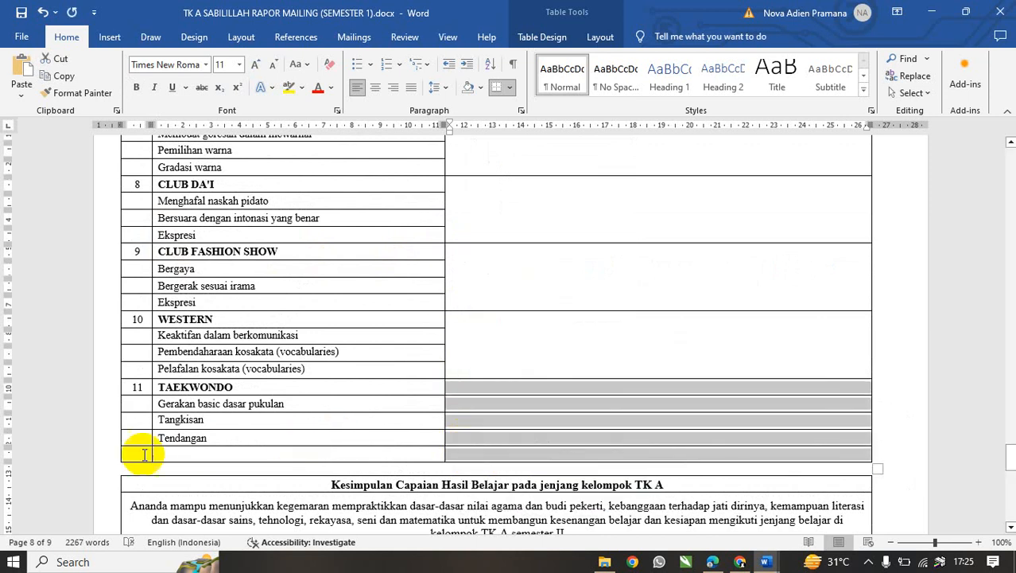
{"action": "left_click", "coordinate": [101, 457]}
{"action": "key", "text": "BackSpace"}
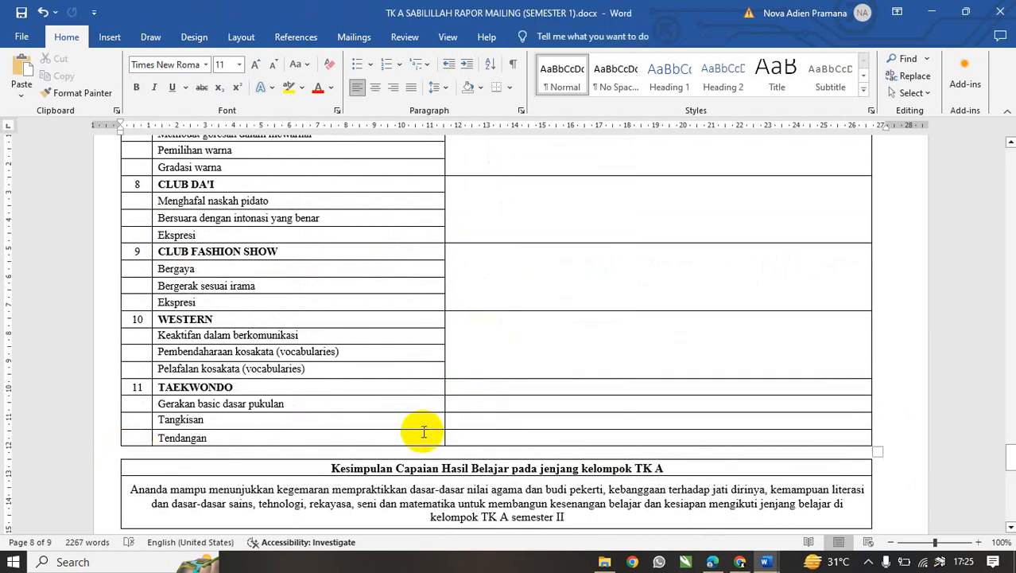
Merge the four description cells beside the TAEKWONDO section into one cell.
{"action": "left_click_drag", "start_coordinate": [481, 391], "coordinate": [459, 420]}
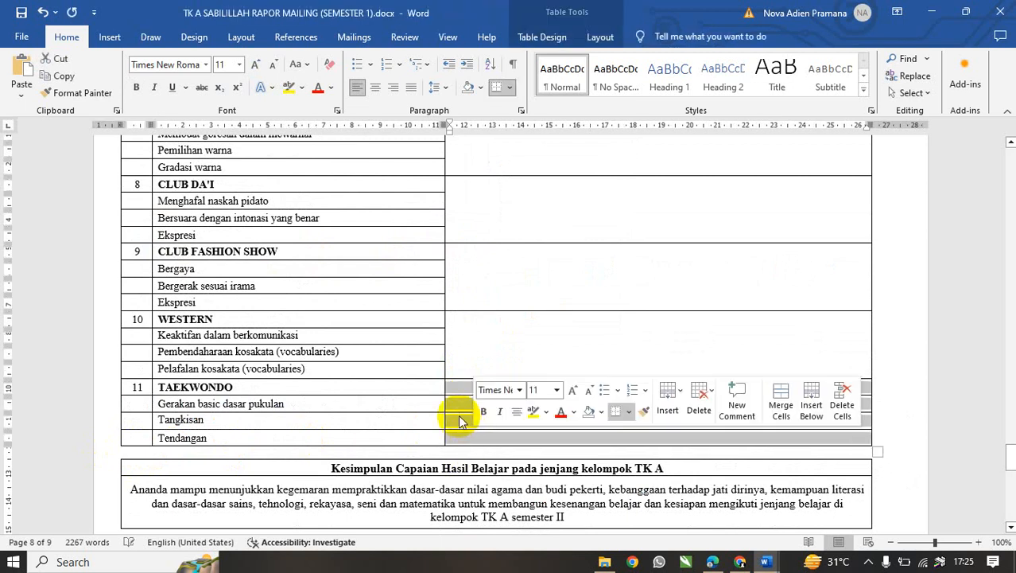
{"action": "right_click", "coordinate": [460, 420]}
{"action": "left_click", "coordinate": [485, 330]}
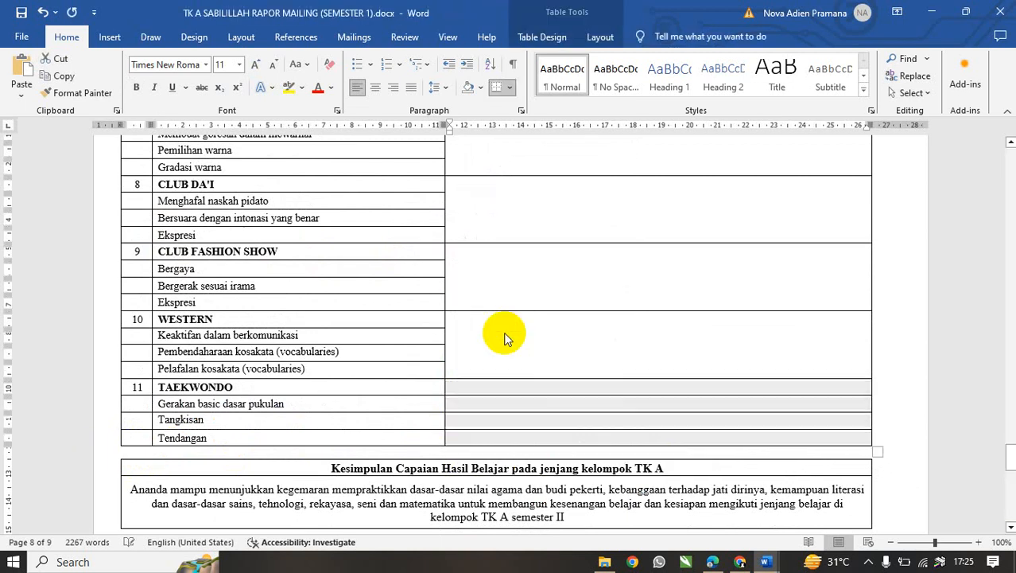
Enter the sample text SFSDFSDFDF in the merged WESTERN cell and SDFSDFDSF in the merged TAEKWONDO cell.
{"action": "left_click", "coordinate": [557, 328]}
{"action": "type", "text": "SFSDFSDFDF"}
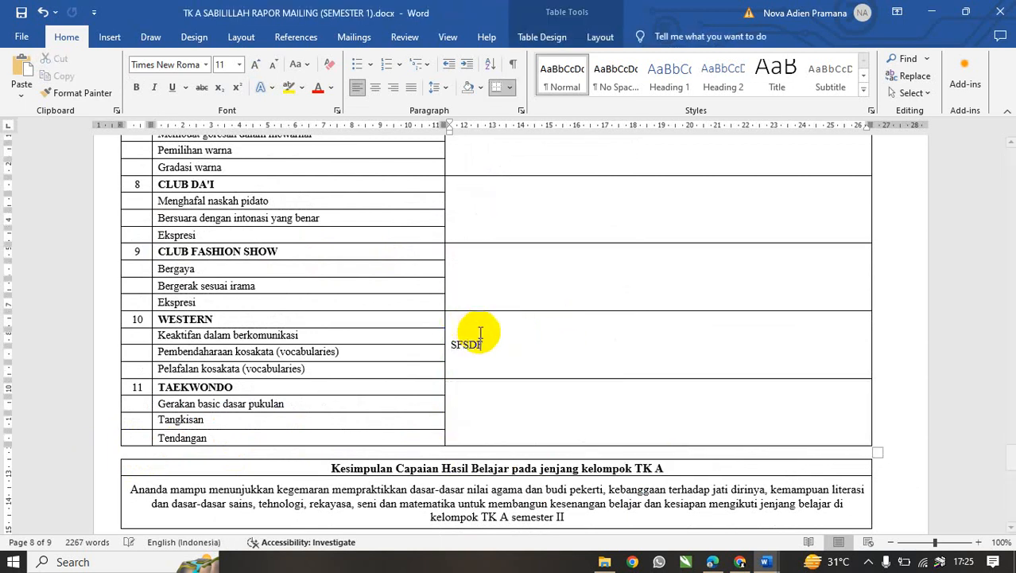
{"action": "left_click", "coordinate": [469, 414]}
{"action": "type", "text": "SDFSDFDSF"}
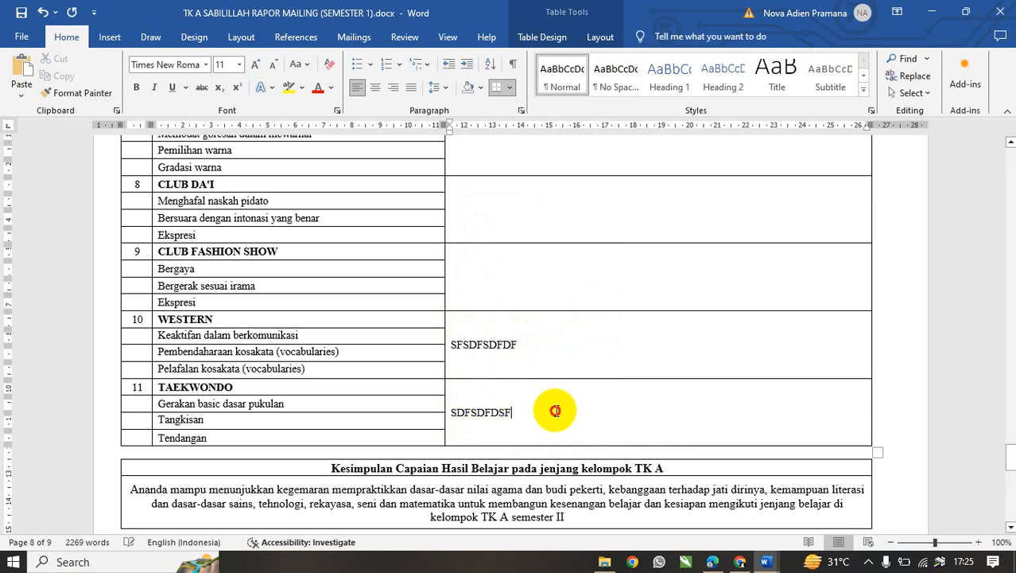
Delete the sample text from the merged WESTERN and TAEKWONDO cells, keeping the cells themselves.
{"action": "left_click_drag", "start_coordinate": [551, 409], "coordinate": [504, 351]}
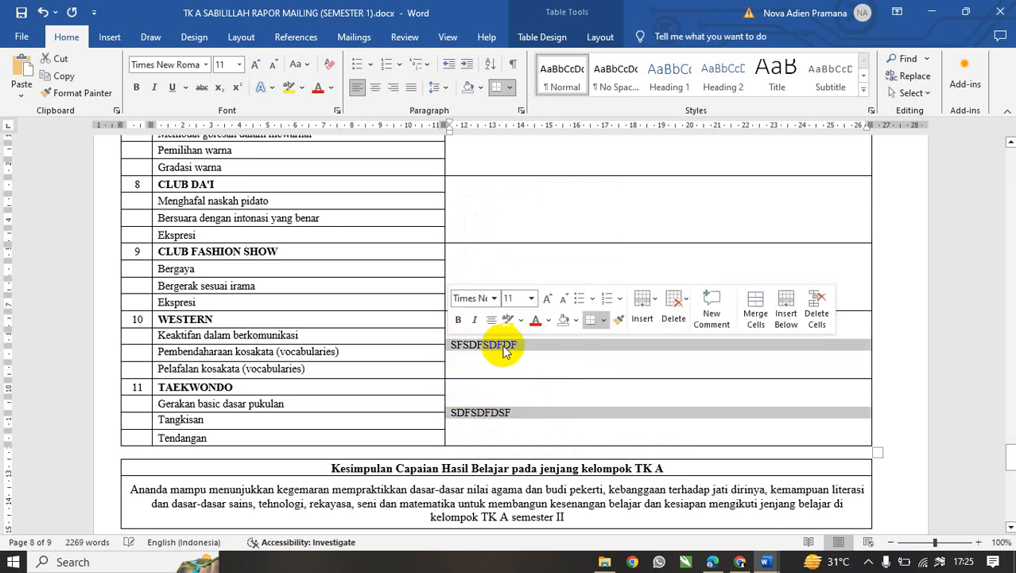
{"action": "key", "text": "BackSpace"}
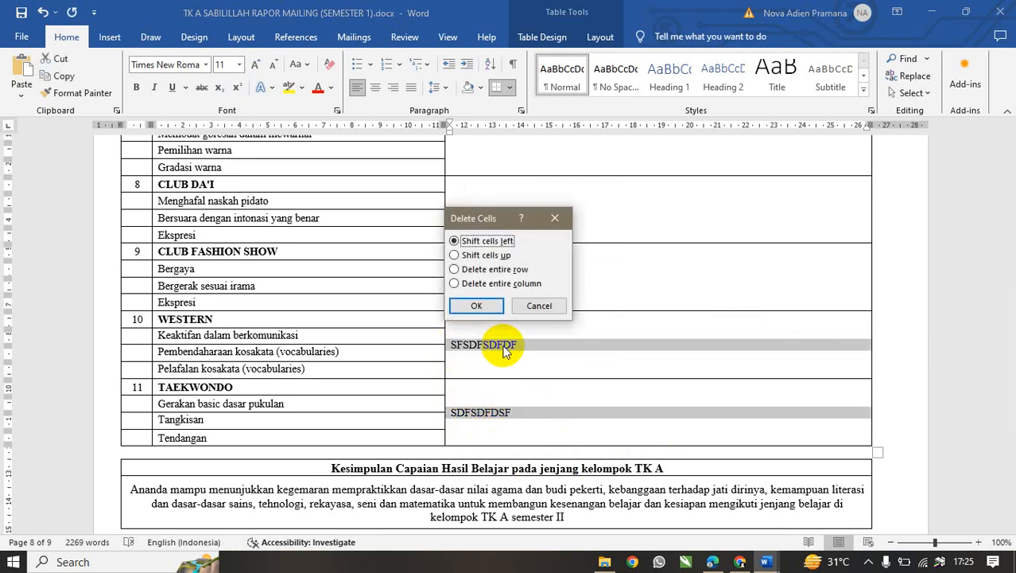
{"action": "left_click", "coordinate": [539, 305]}
{"action": "left_click", "coordinate": [513, 346]}
{"action": "left_click_drag", "start_coordinate": [515, 345], "coordinate": [451, 344]}
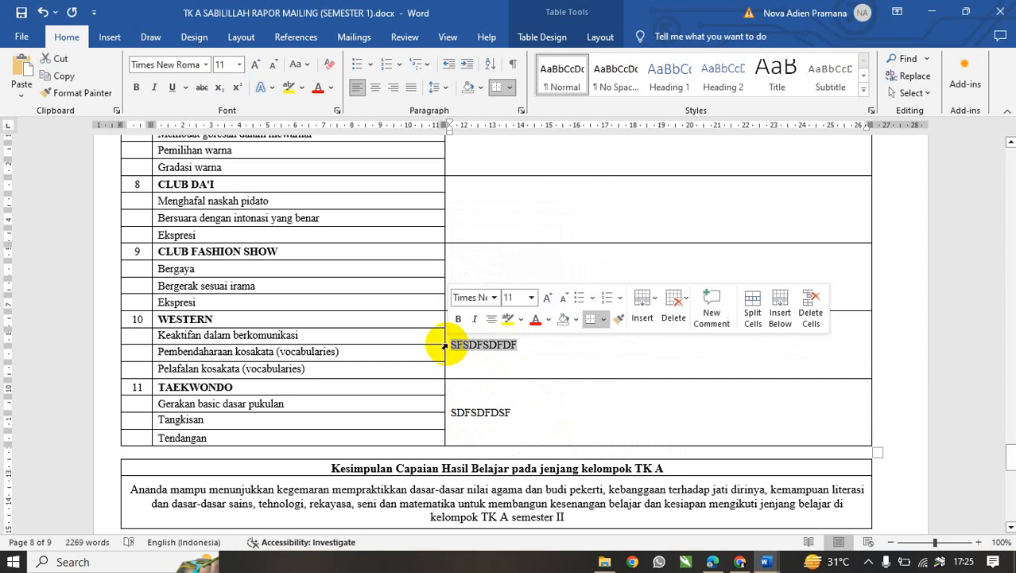
{"action": "key", "text": "Delete"}
{"action": "left_click", "coordinate": [537, 409]}
{"action": "left_click_drag", "start_coordinate": [538, 410], "coordinate": [446, 410]}
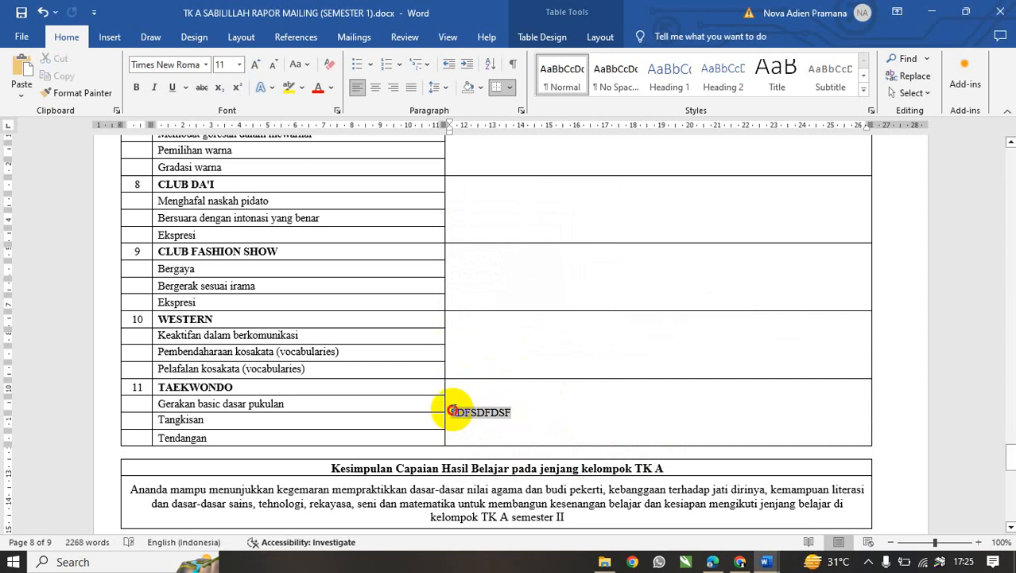
{"action": "key", "text": "Delete"}
Set the vertical alignment of the merged WESTERN and TAEKWONDO description cells to Top.
{"action": "scroll", "coordinate": [465, 301], "scroll_direction": "up", "scroll_amount": 2}
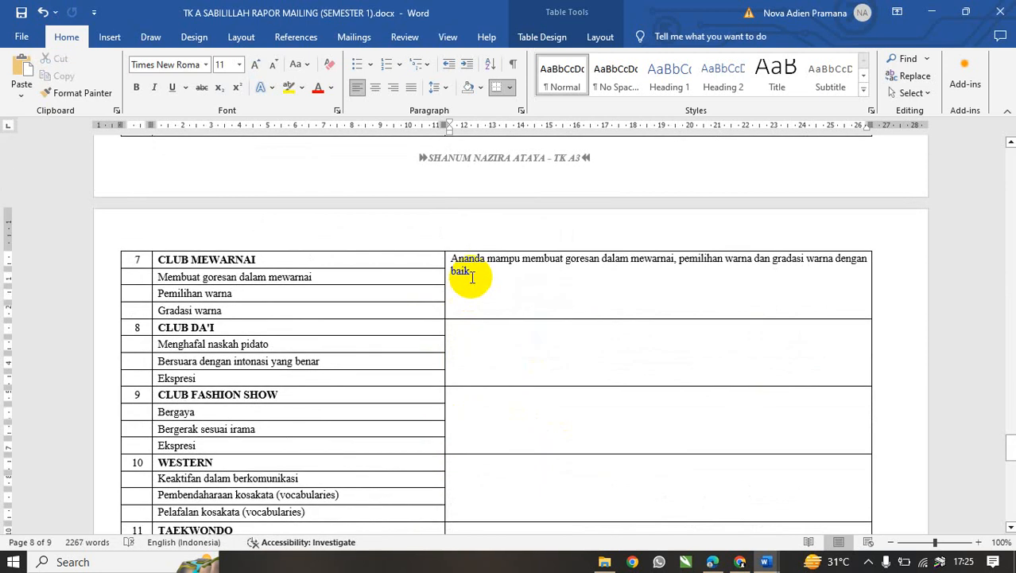
{"action": "left_click", "coordinate": [476, 282]}
{"action": "scroll", "coordinate": [481, 334], "scroll_direction": "down", "scroll_amount": 3}
{"action": "left_click_drag", "start_coordinate": [472, 335], "coordinate": [476, 408]}
{"action": "right_click", "coordinate": [465, 351]}
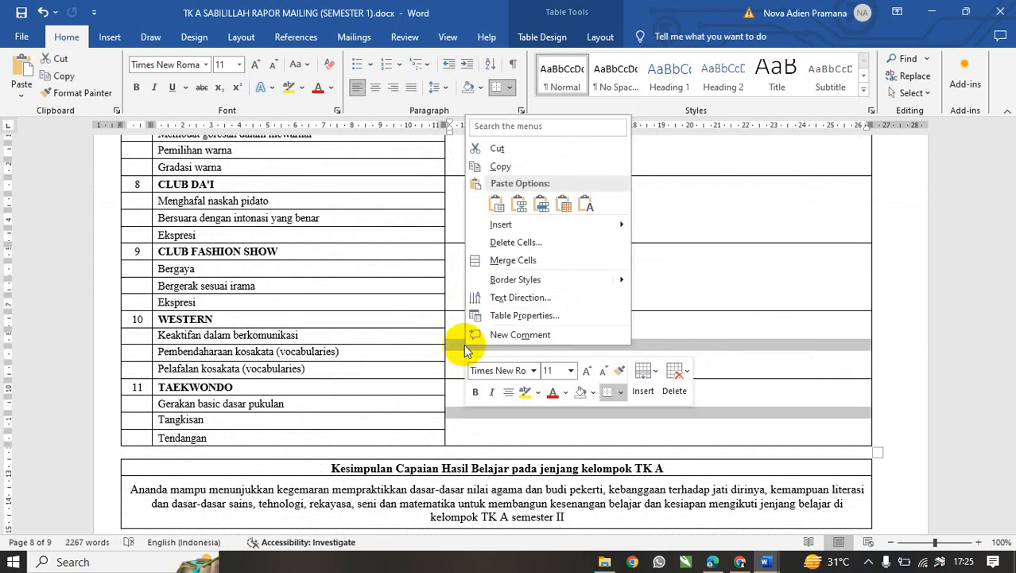
{"action": "left_click", "coordinate": [531, 317]}
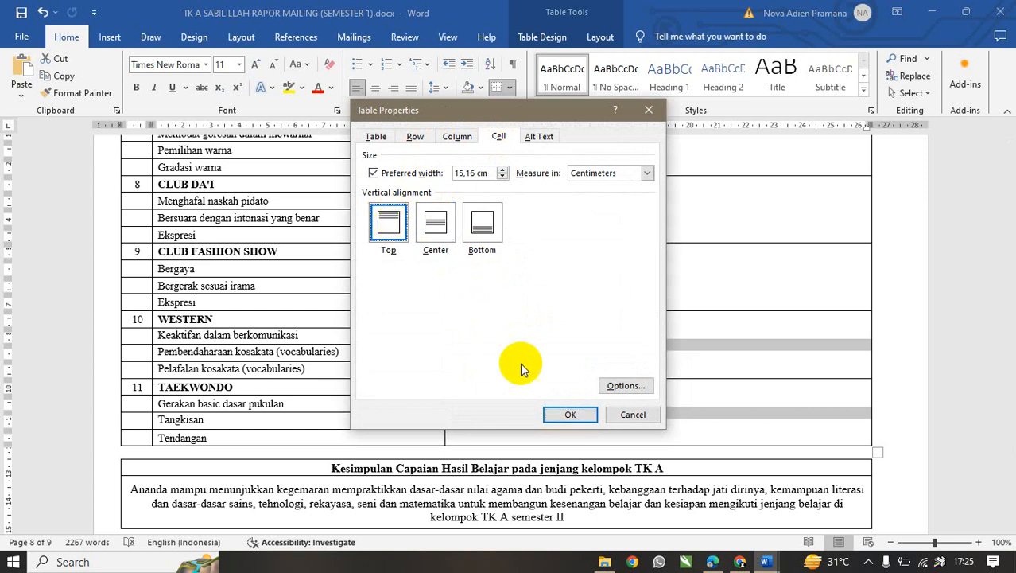
{"action": "left_click", "coordinate": [564, 413]}
Test the alignment with the sample text SDFSDF in the merged WESTERN cell, and delete that text again.
{"action": "type", "text": "$"}
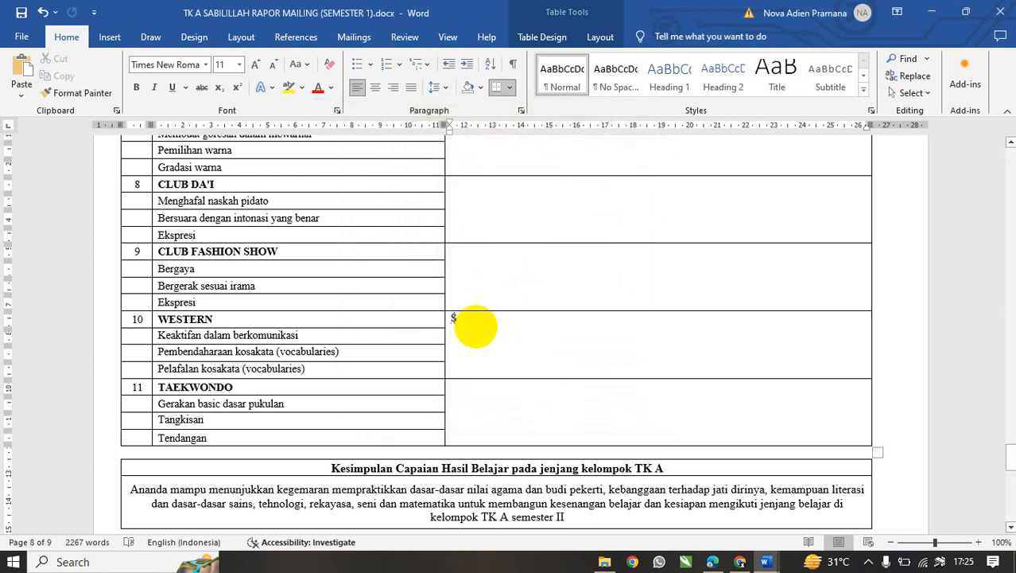
{"action": "left_click", "coordinate": [470, 395]}
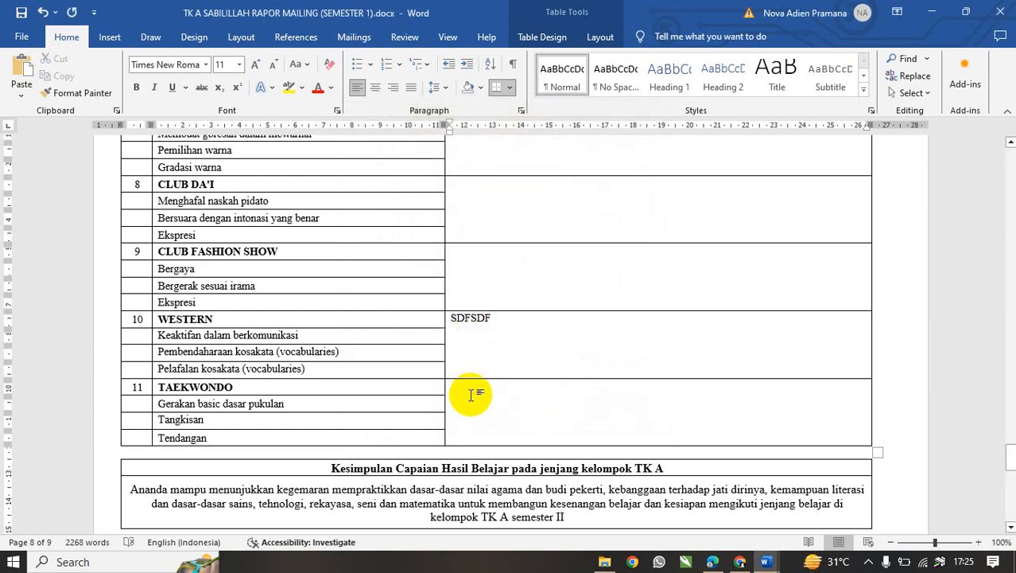
{"action": "left_click_drag", "start_coordinate": [489, 319], "coordinate": [453, 319]}
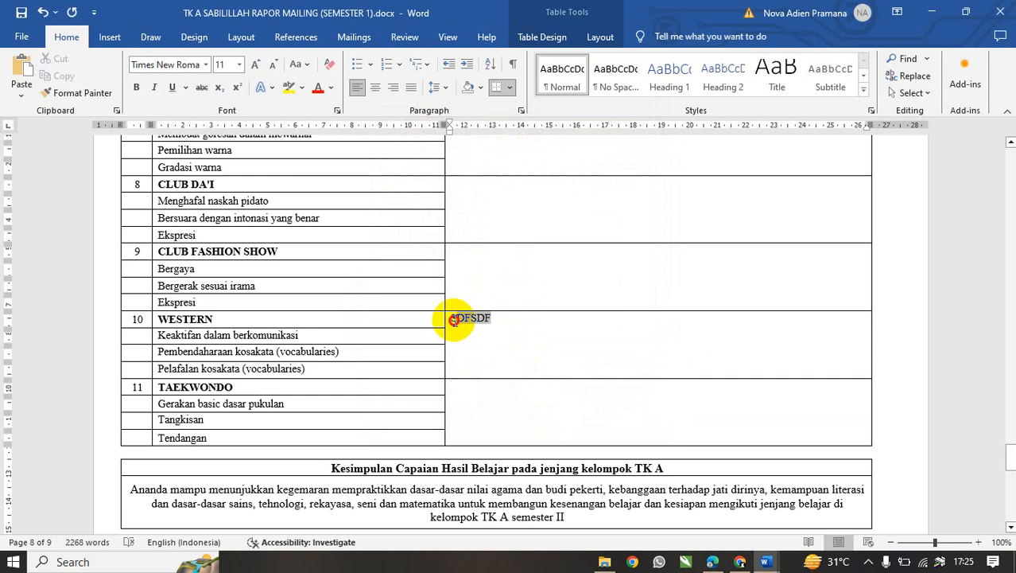
{"action": "key", "text": "Delete"}
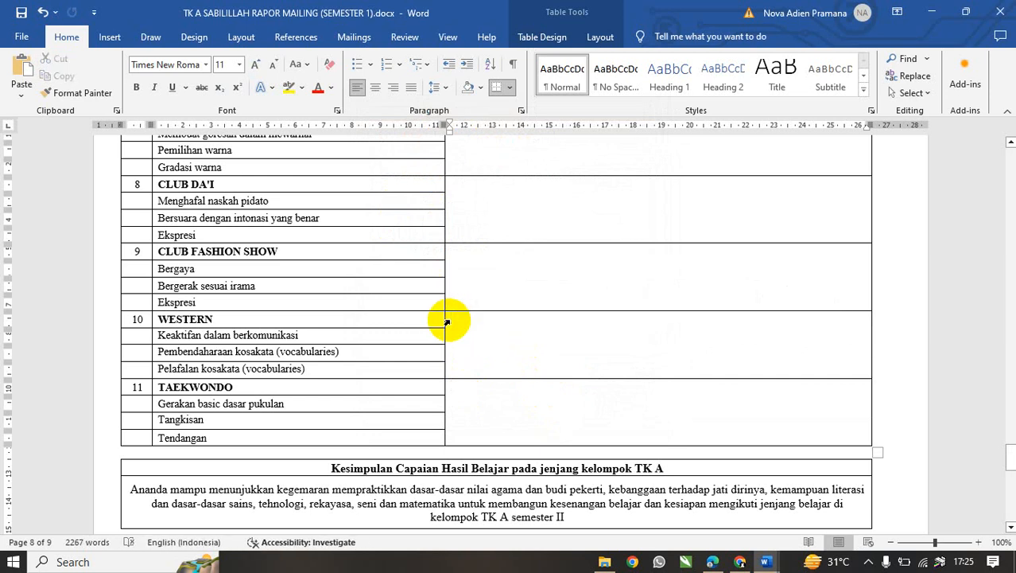
Choose the existing workbook TK A1 RAPOR SABILILLAH (SEMESTER 1) (1).xlsx in Downloads as the mail merge recipient list.
{"action": "left_click", "coordinate": [354, 37]}
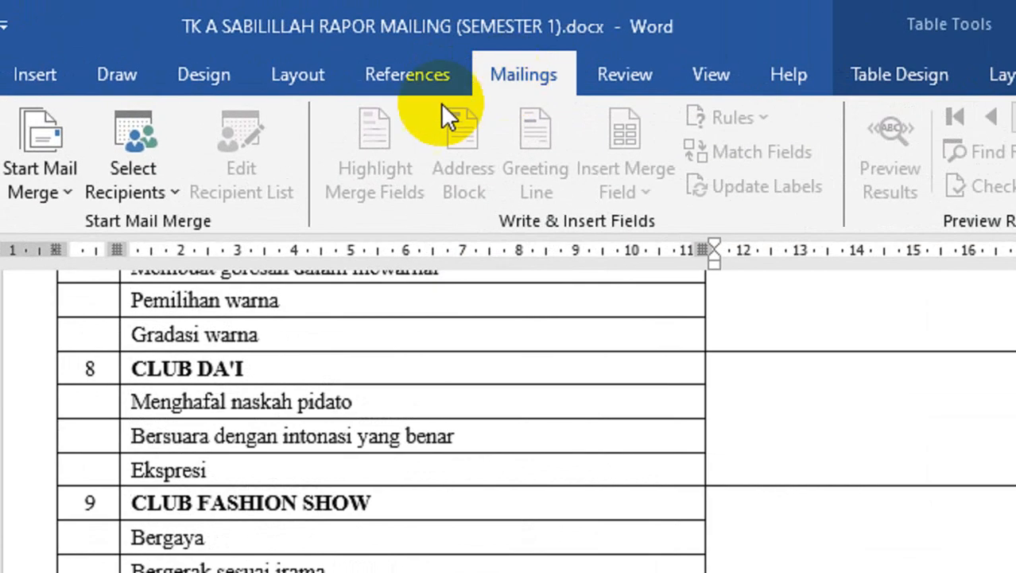
{"action": "left_click", "coordinate": [209, 190]}
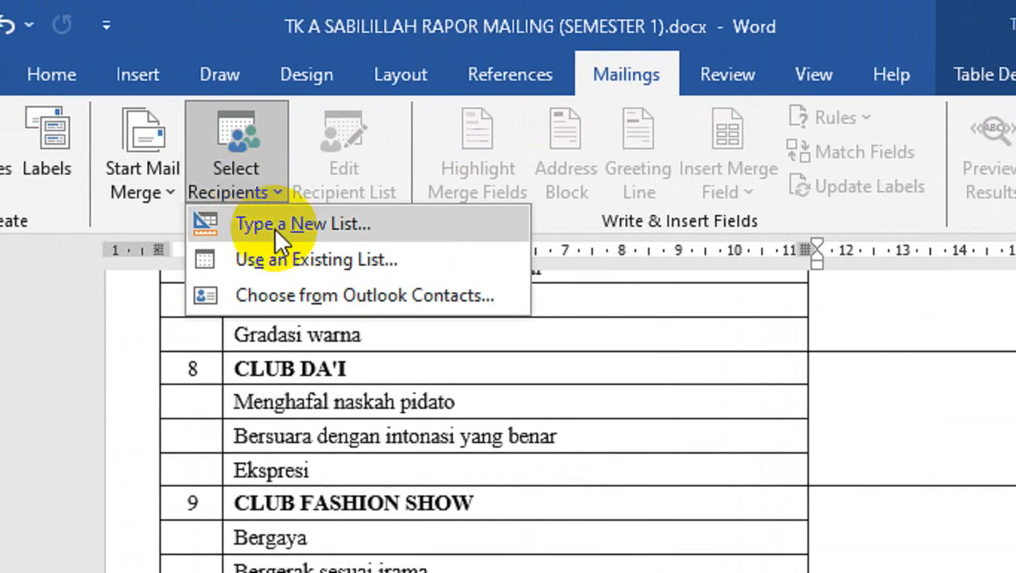
{"action": "left_click", "coordinate": [300, 262]}
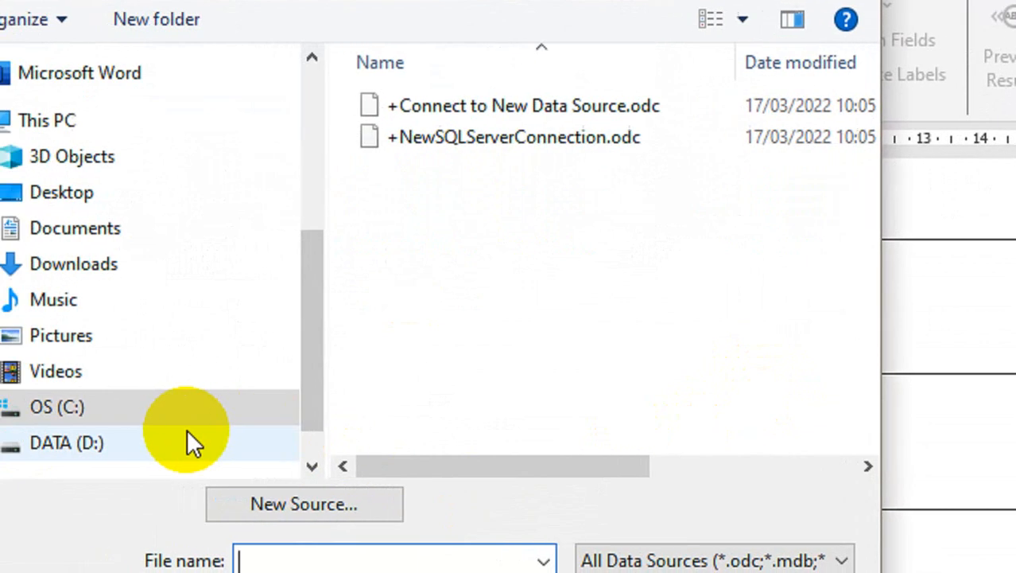
{"action": "left_click", "coordinate": [166, 265]}
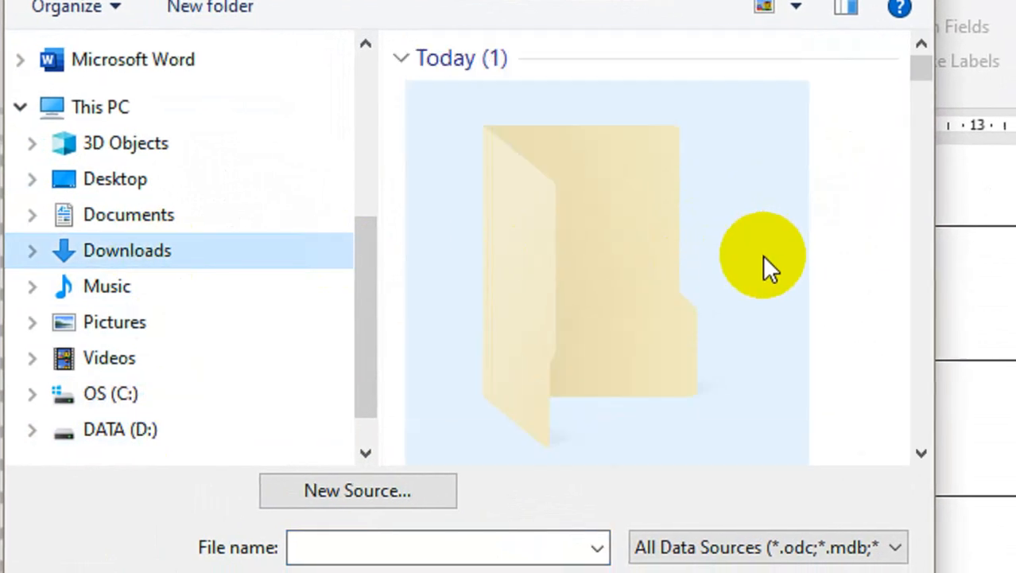
{"action": "scroll", "coordinate": [764, 256], "scroll_direction": "down", "scroll_amount": 1}
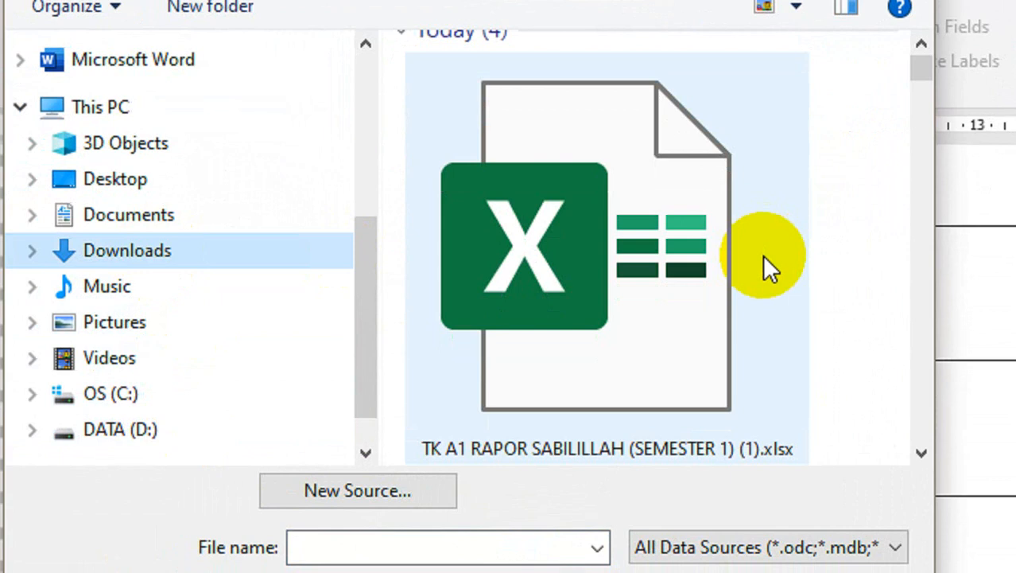
{"action": "scroll", "coordinate": [779, 299], "scroll_direction": "up", "scroll_amount": 1}
{"action": "scroll", "coordinate": [762, 299], "scroll_direction": "down", "scroll_amount": 2}
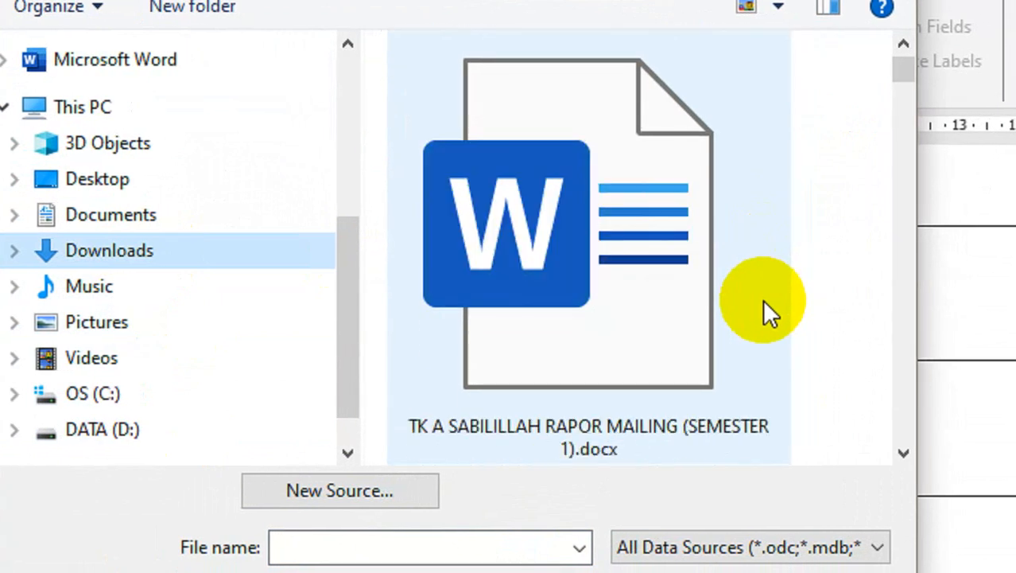
{"action": "scroll", "coordinate": [762, 299], "scroll_direction": "up", "scroll_amount": 2}
{"action": "left_click", "coordinate": [649, 255]}
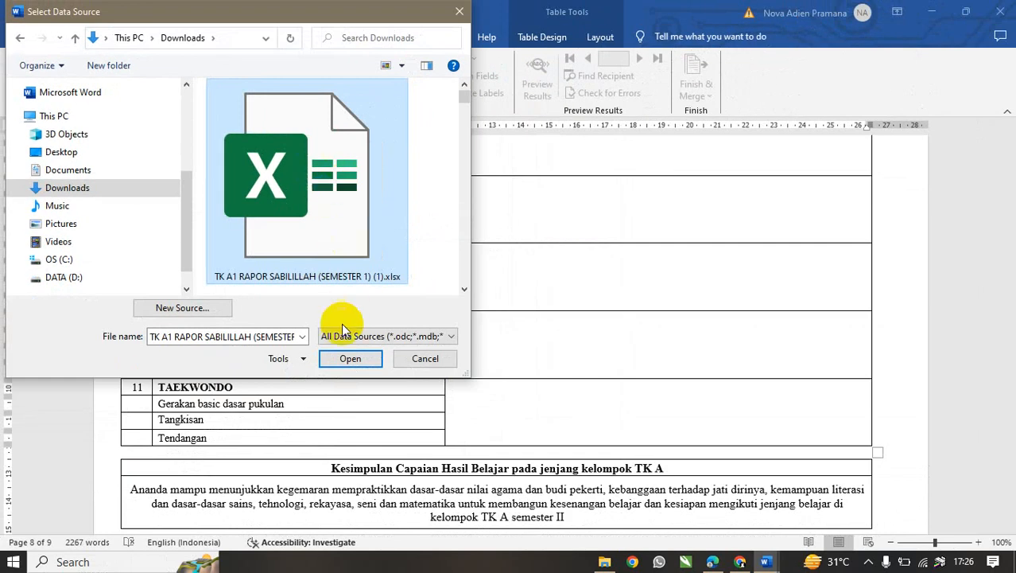
{"action": "left_click", "coordinate": [350, 359]}
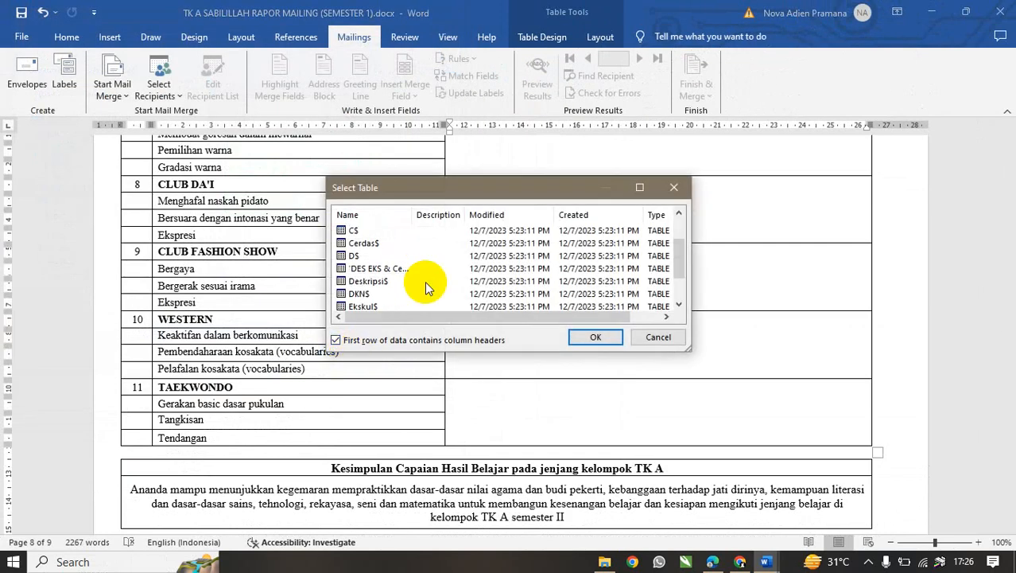
Select the MAILING$ sheet as the recipient table, with the first row of data as column headers.
{"action": "scroll", "coordinate": [386, 293], "scroll_direction": "down", "scroll_amount": 1}
{"action": "left_click", "coordinate": [379, 294]}
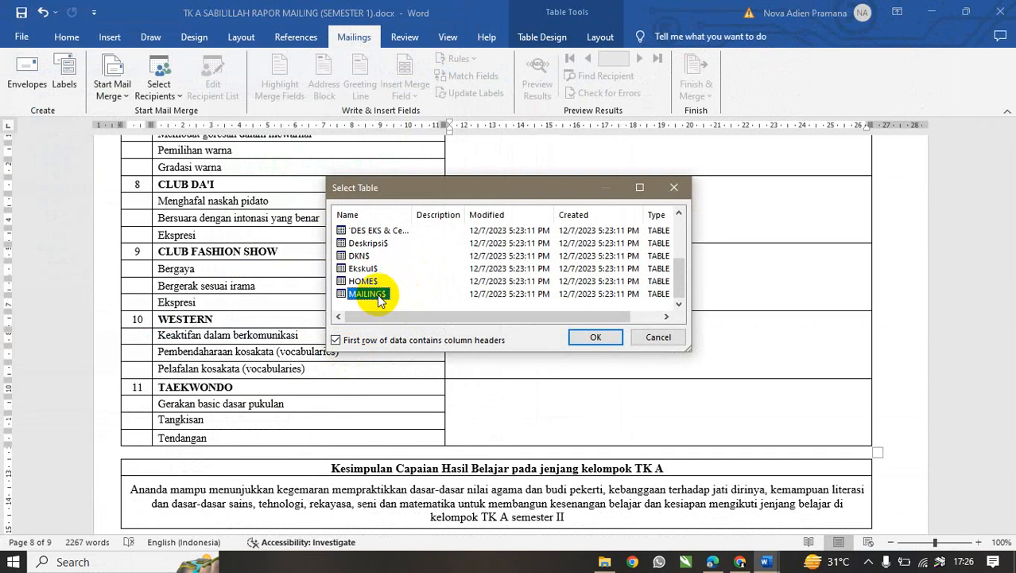
{"action": "left_click", "coordinate": [359, 256]}
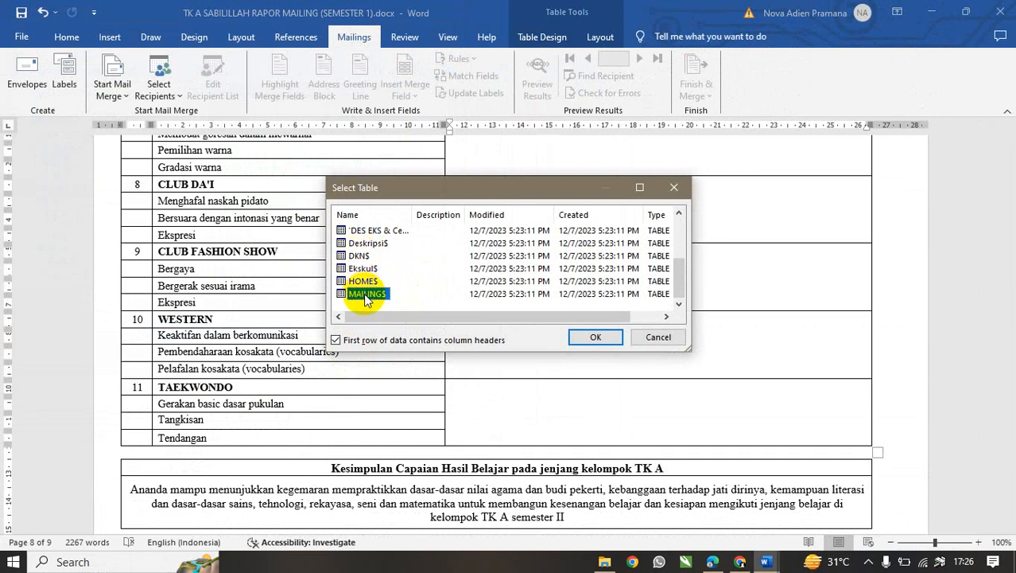
{"action": "left_click", "coordinate": [595, 338]}
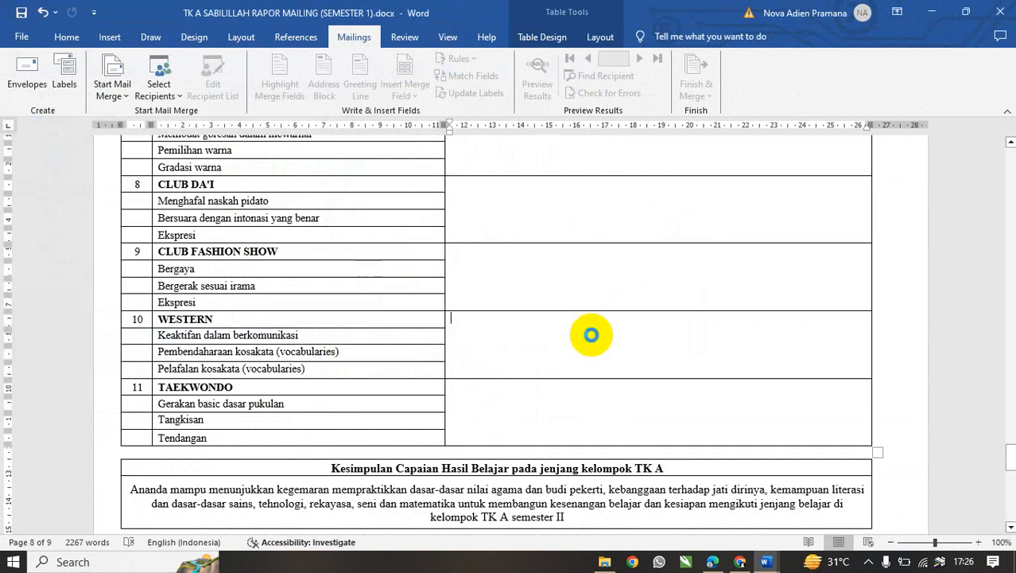
Insert the WESTERN merge field in the merged description cell of the WESTERN row.
{"action": "scroll", "coordinate": [592, 335], "scroll_direction": "up", "scroll_amount": 8}
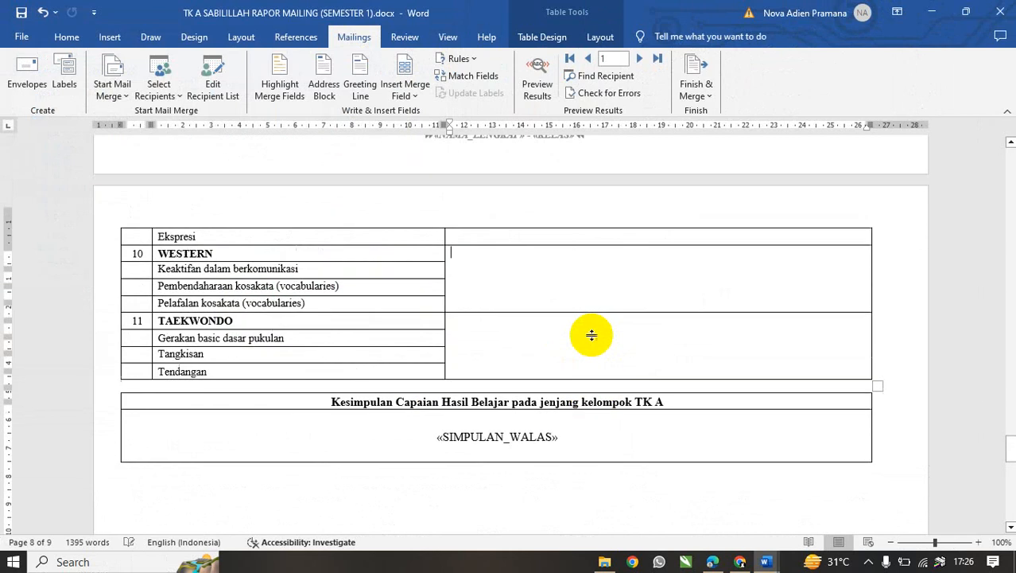
{"action": "left_click", "coordinate": [511, 282]}
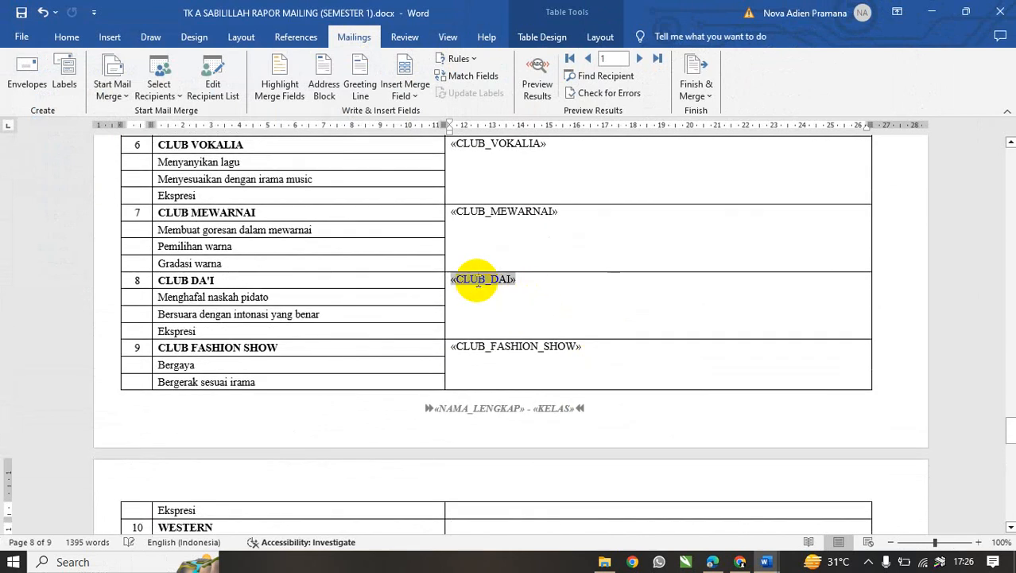
{"action": "left_click", "coordinate": [504, 347]}
{"action": "scroll", "coordinate": [506, 353], "scroll_direction": "down", "scroll_amount": 1}
{"action": "scroll", "coordinate": [503, 353], "scroll_direction": "down", "scroll_amount": 4}
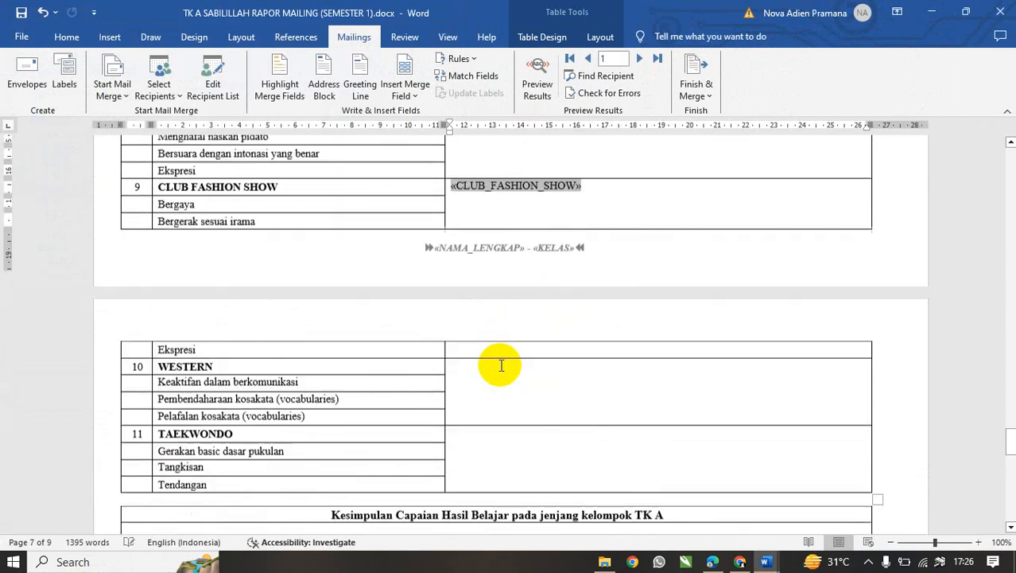
{"action": "left_click", "coordinate": [471, 353]}
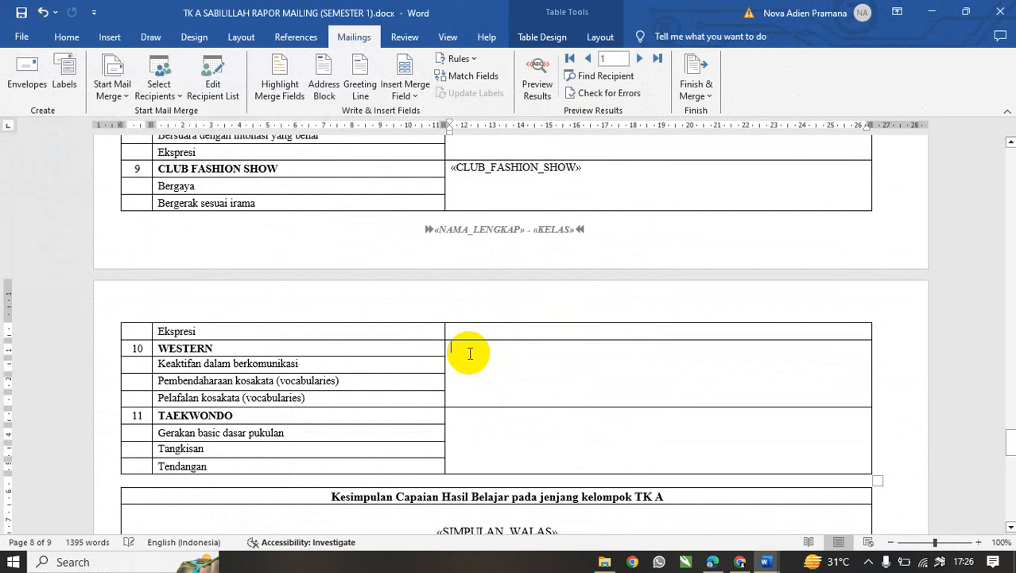
{"action": "left_click", "coordinate": [469, 422]}
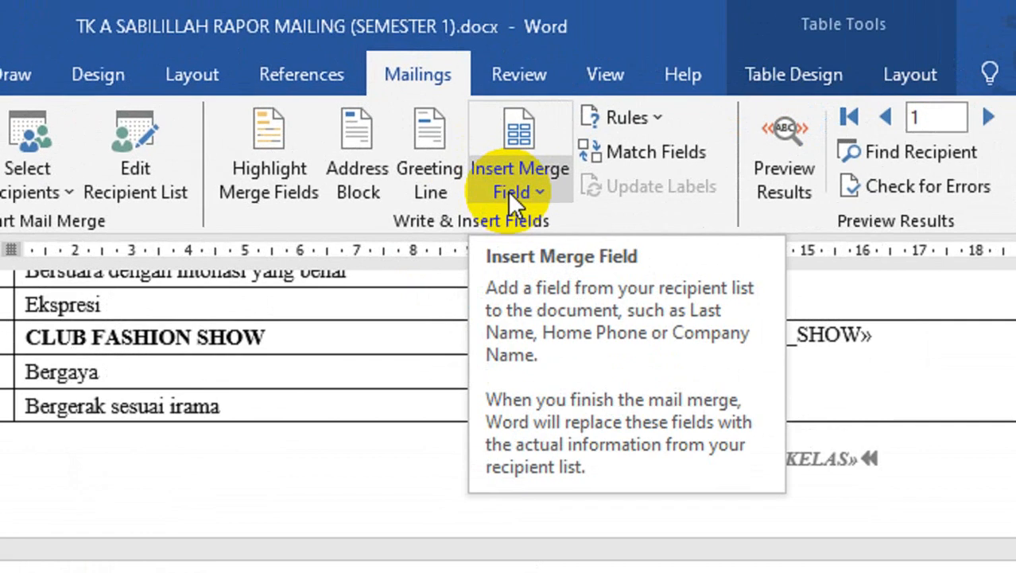
{"action": "left_click", "coordinate": [401, 97]}
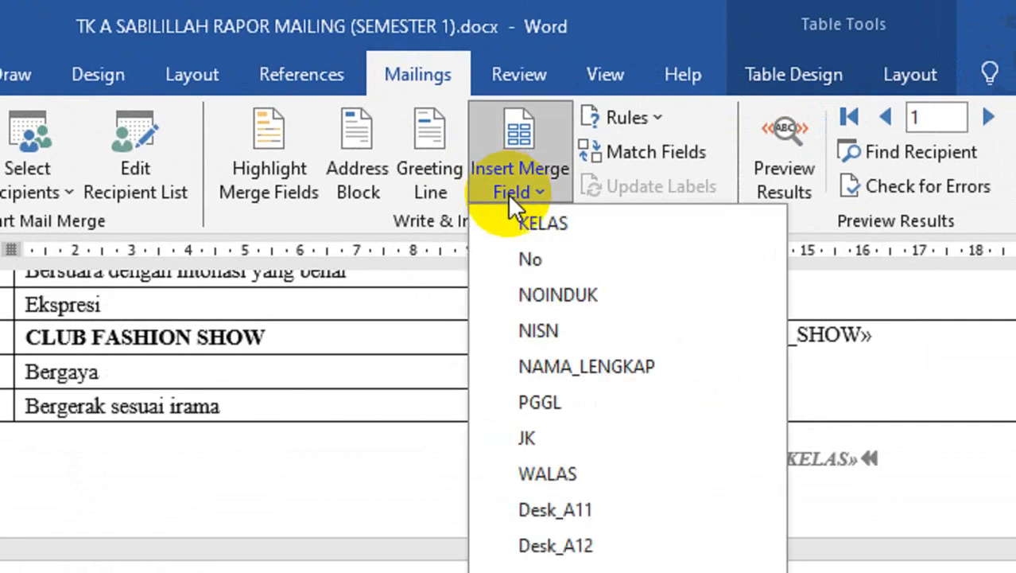
{"action": "scroll", "coordinate": [558, 395], "scroll_direction": "down", "scroll_amount": 8}
{"action": "scroll", "coordinate": [604, 465], "scroll_direction": "down", "scroll_amount": 20}
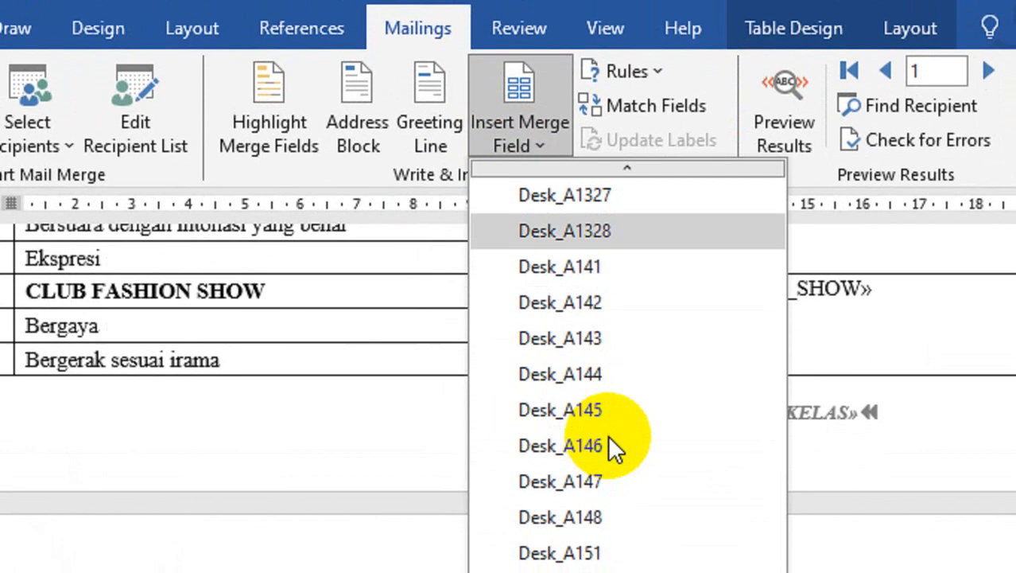
{"action": "scroll", "coordinate": [655, 468], "scroll_direction": "down", "scroll_amount": 11}
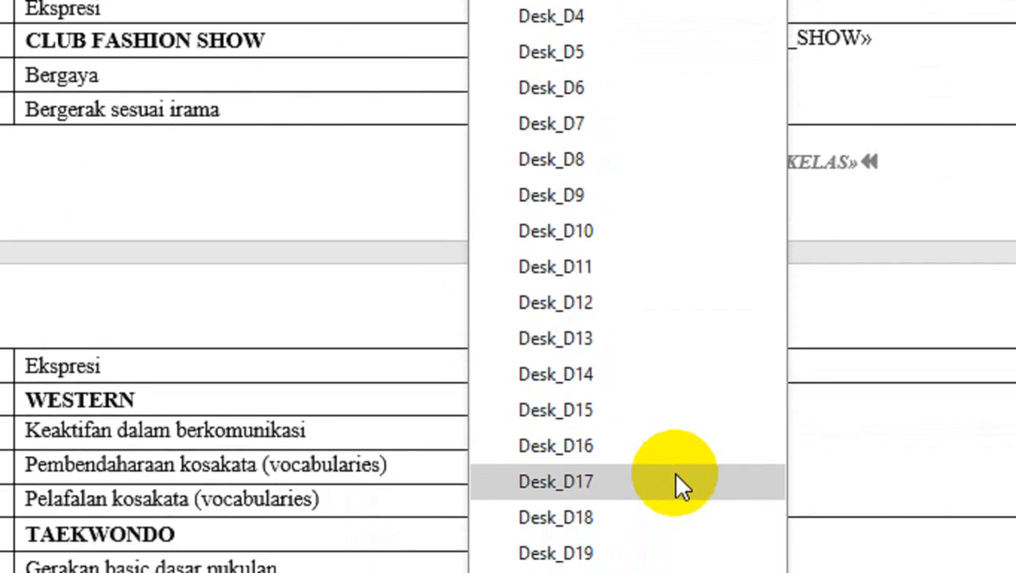
{"action": "scroll", "coordinate": [649, 393], "scroll_direction": "down", "scroll_amount": 2}
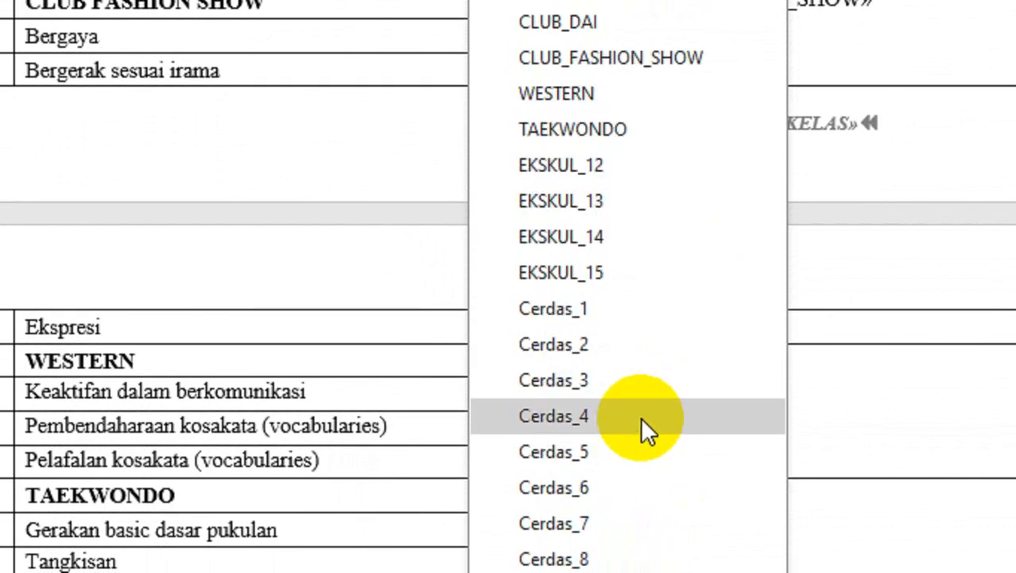
{"action": "scroll", "coordinate": [638, 422], "scroll_direction": "up", "scroll_amount": 2}
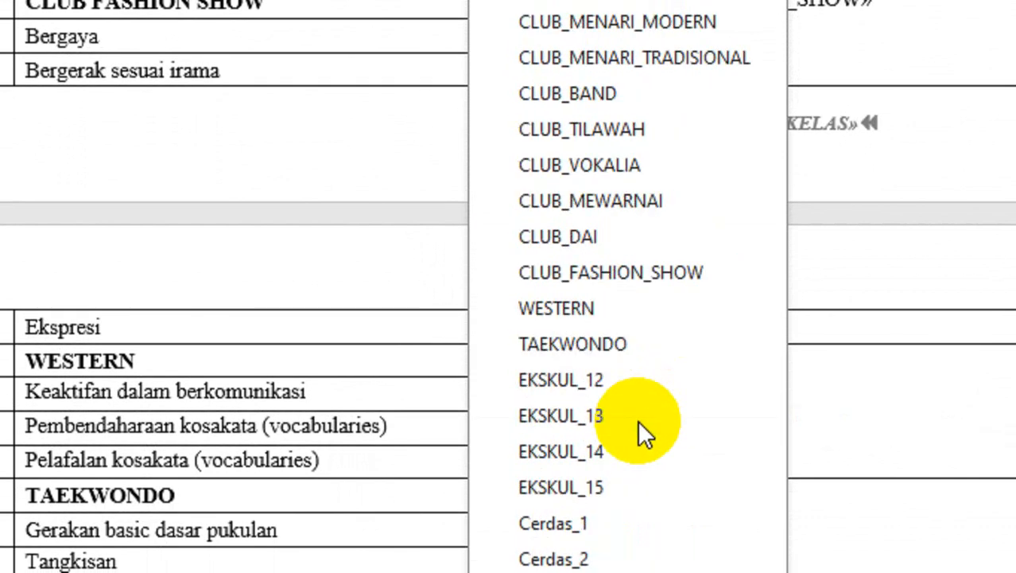
{"action": "scroll", "coordinate": [639, 421], "scroll_direction": "down", "scroll_amount": 1}
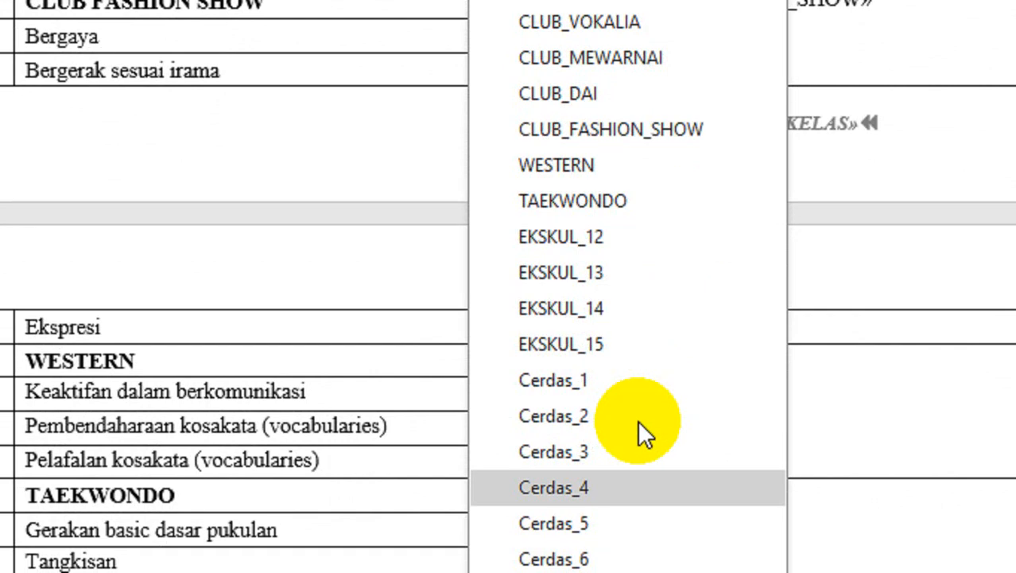
{"action": "left_click", "coordinate": [589, 170]}
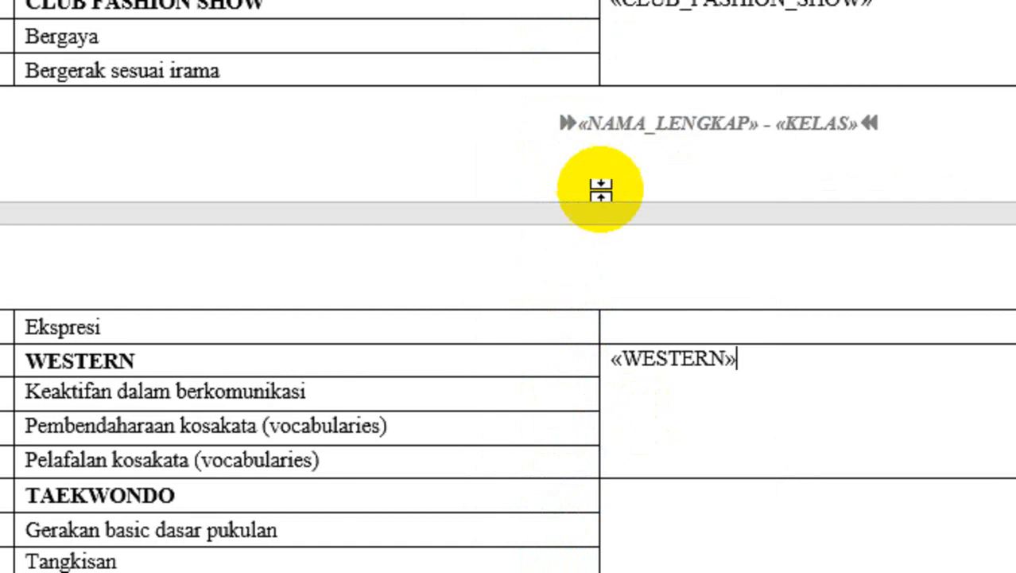
Insert the TAEKWONDO merge field in the merged description cell of the TAEKWONDO row.
{"action": "scroll", "coordinate": [670, 455], "scroll_direction": "down", "scroll_amount": 1}
{"action": "left_click", "coordinate": [670, 454]}
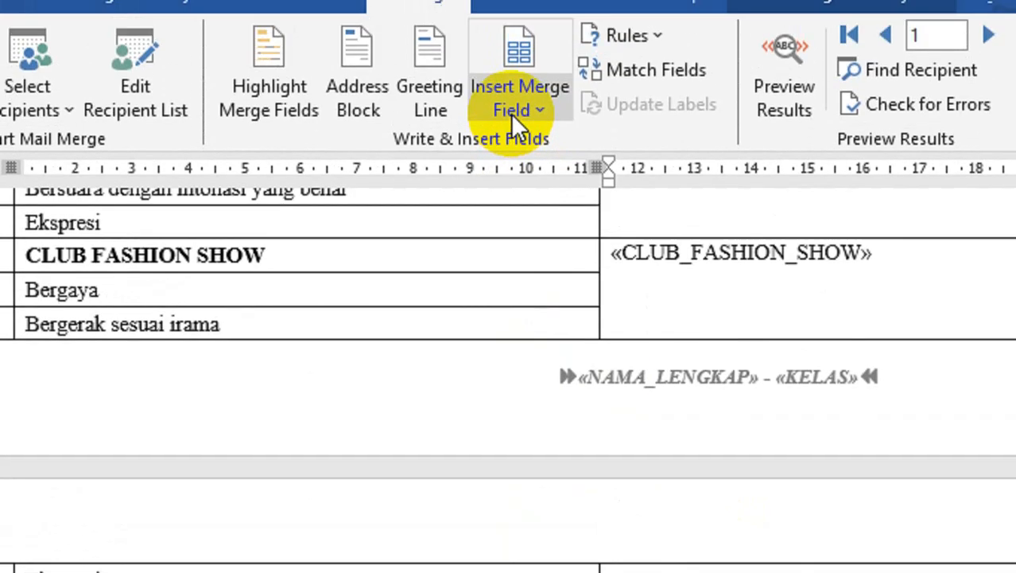
{"action": "left_click", "coordinate": [512, 111]}
{"action": "scroll", "coordinate": [612, 549], "scroll_direction": "down", "scroll_amount": 10}
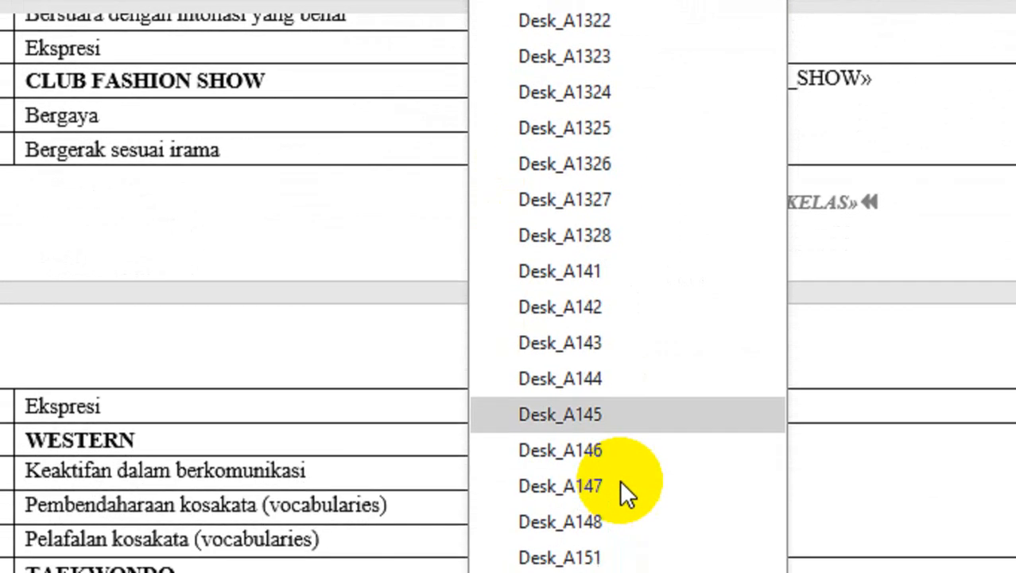
{"action": "scroll", "coordinate": [622, 486], "scroll_direction": "down", "scroll_amount": 20}
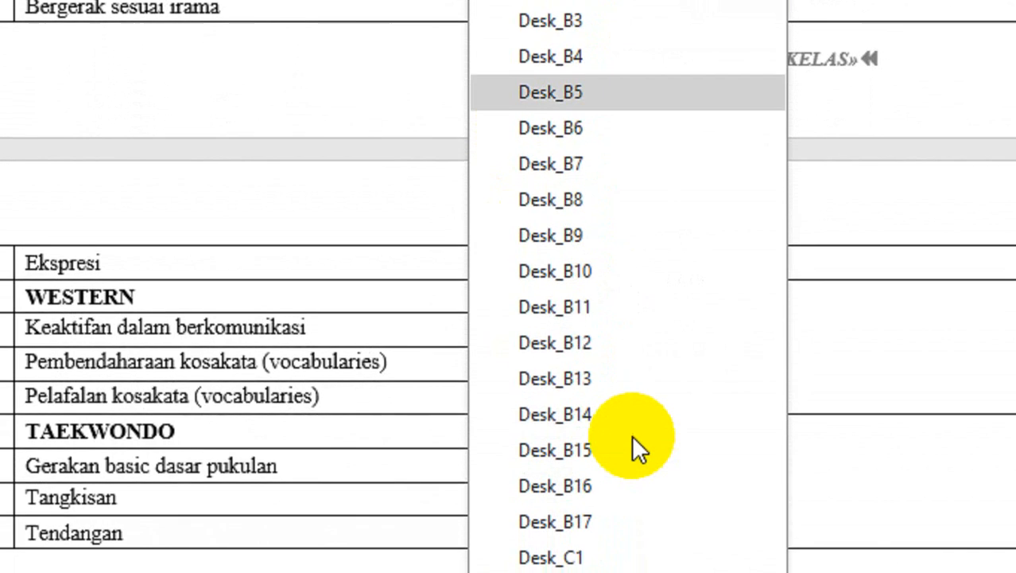
{"action": "scroll", "coordinate": [634, 440], "scroll_direction": "down", "scroll_amount": 10}
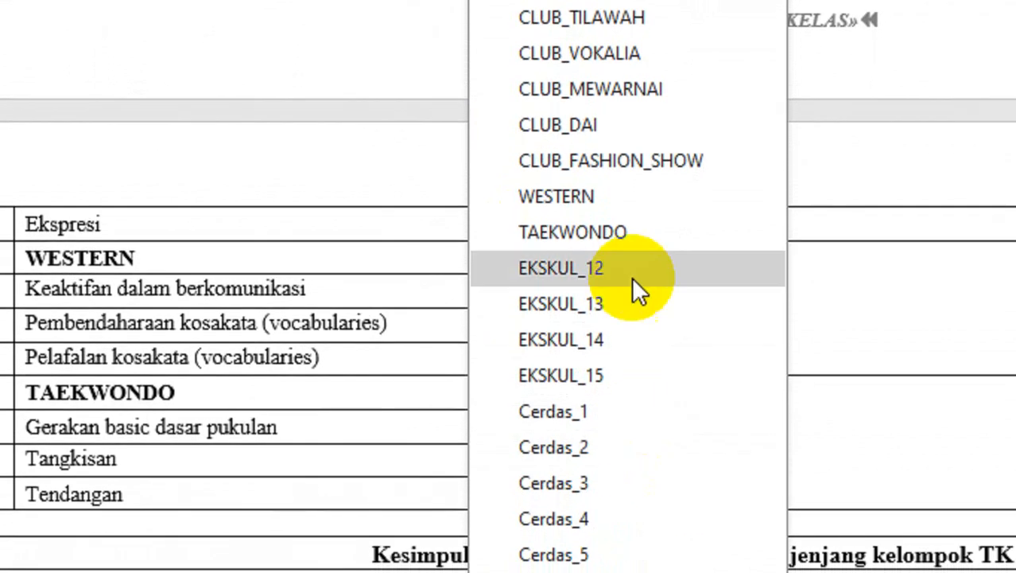
{"action": "left_click", "coordinate": [626, 231]}
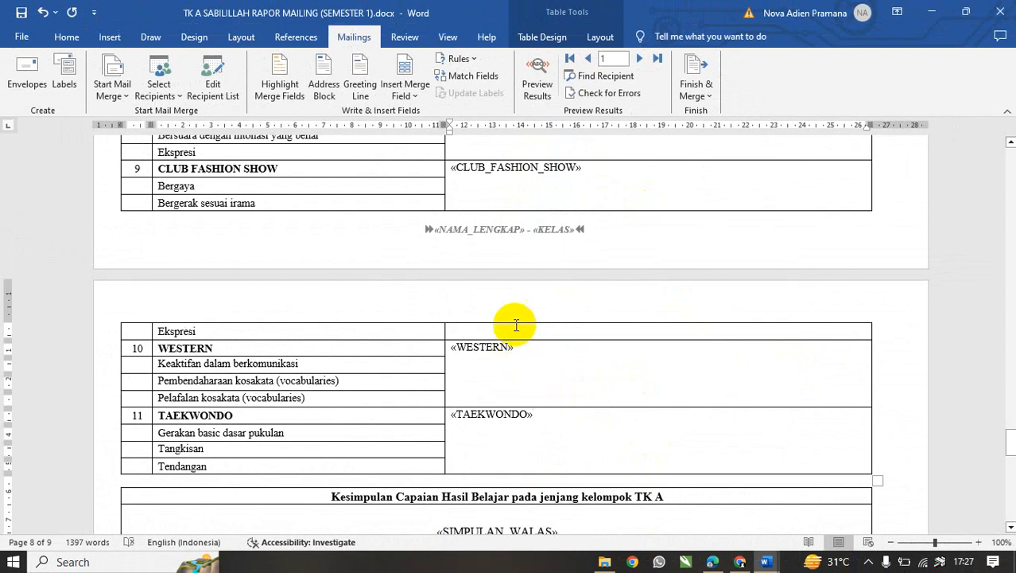
Preview the merge results and check the extracurricular descriptions, including WESTERN and TAEKWONDO, for records 1 and 2.
{"action": "left_click", "coordinate": [537, 83]}
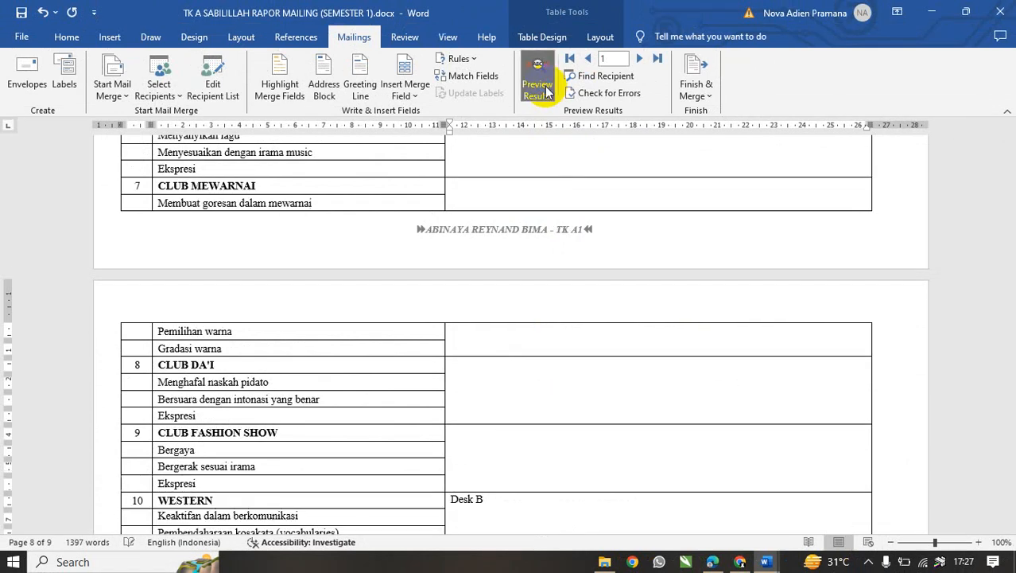
{"action": "scroll", "coordinate": [607, 387], "scroll_direction": "up", "scroll_amount": 12}
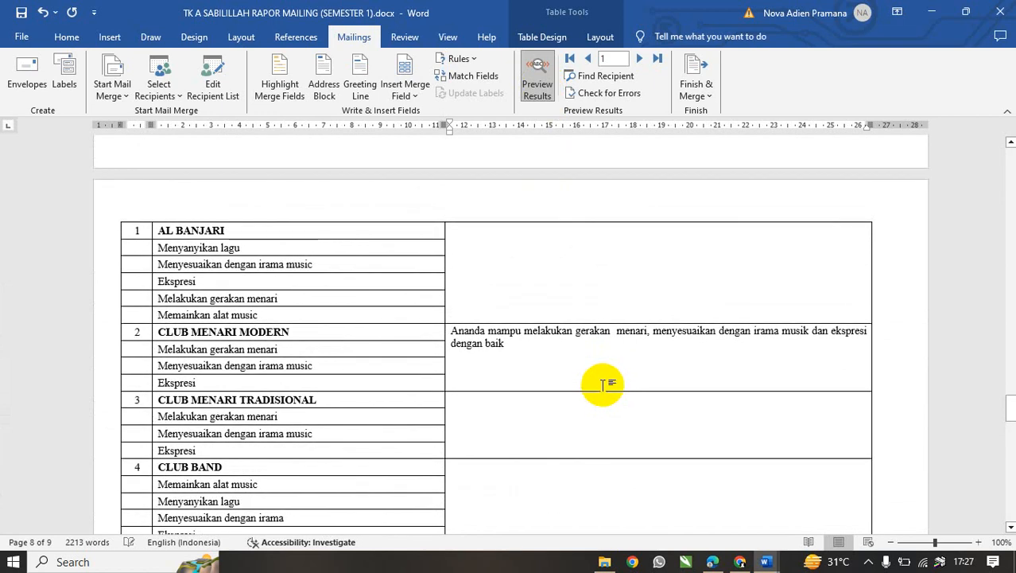
{"action": "scroll", "coordinate": [607, 383], "scroll_direction": "down", "scroll_amount": 12}
{"action": "scroll", "coordinate": [565, 356], "scroll_direction": "up", "scroll_amount": 3}
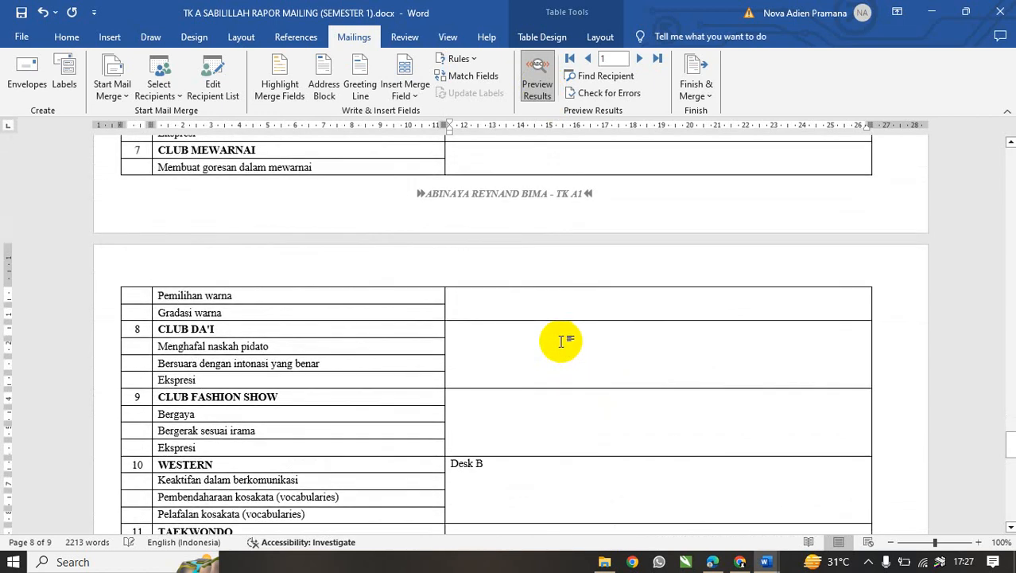
{"action": "scroll", "coordinate": [560, 341], "scroll_direction": "down", "scroll_amount": 3}
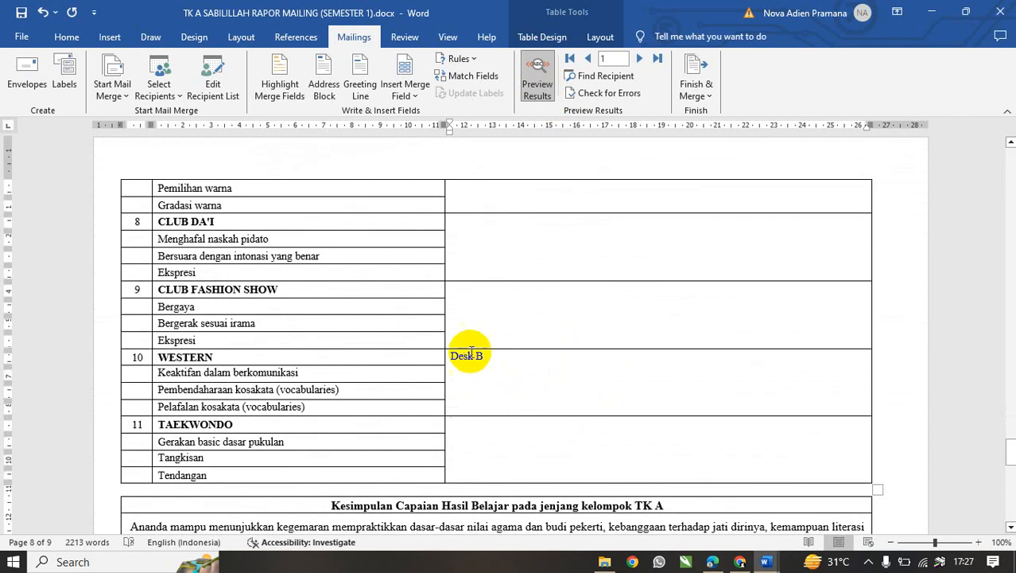
{"action": "triple_click", "coordinate": [471, 356]}
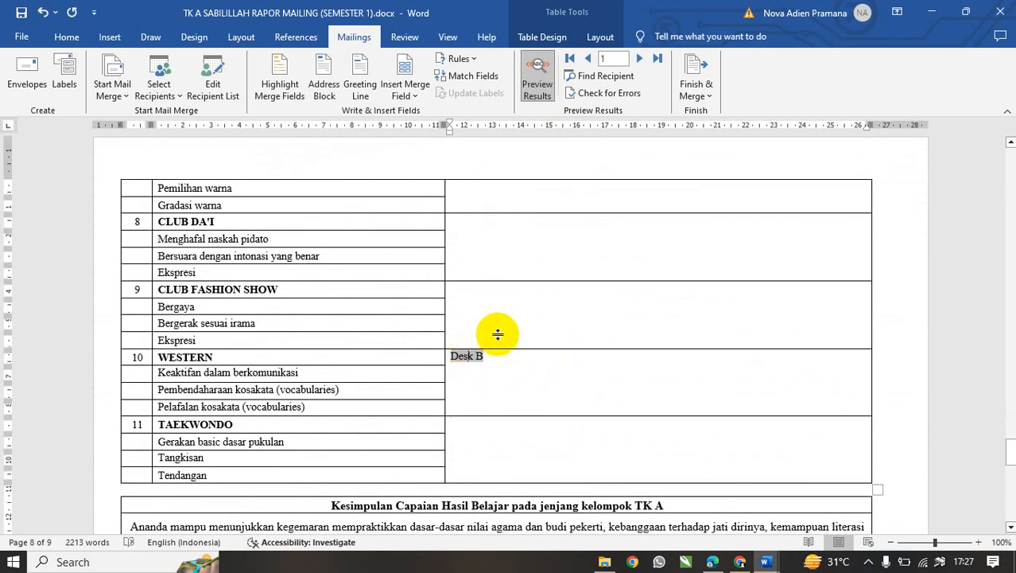
{"action": "left_click", "coordinate": [641, 59]}
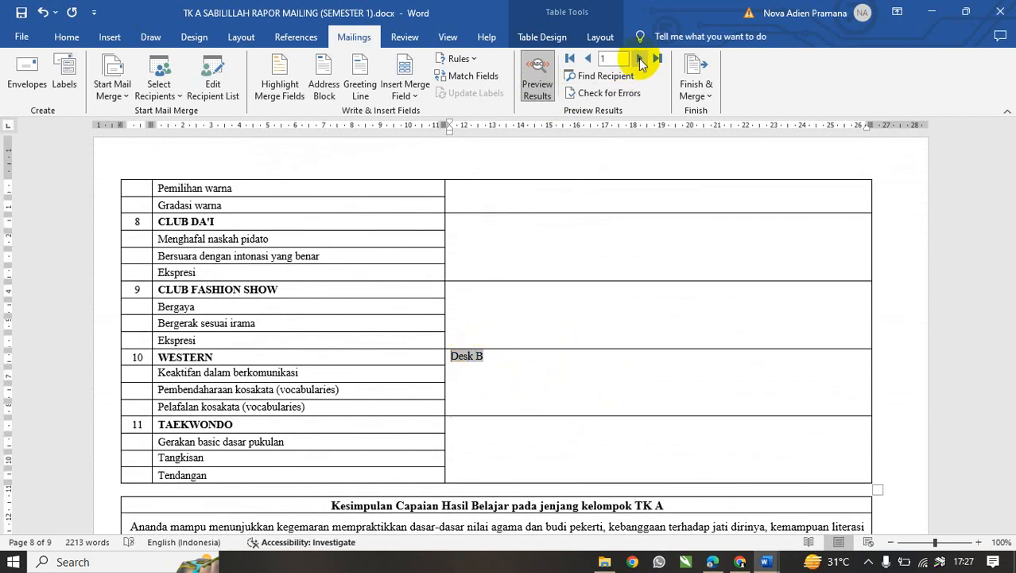
{"action": "scroll", "coordinate": [546, 433], "scroll_direction": "down", "scroll_amount": 3}
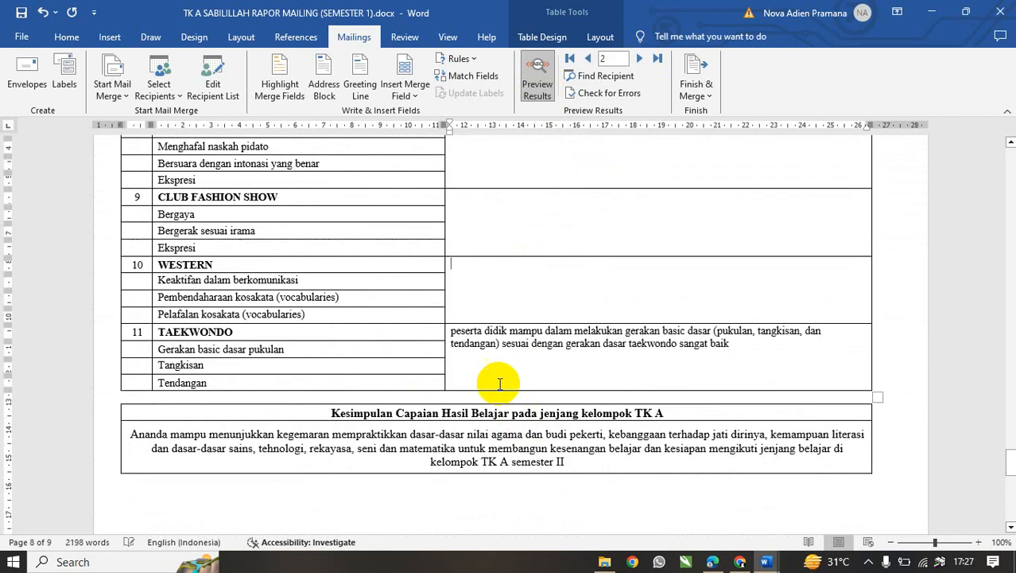
Check record 2's merged TAEKWONDO description, the conclusion, and the absence and signature sections at the end of the report.
{"action": "scroll", "coordinate": [477, 342], "scroll_direction": "down", "scroll_amount": 2}
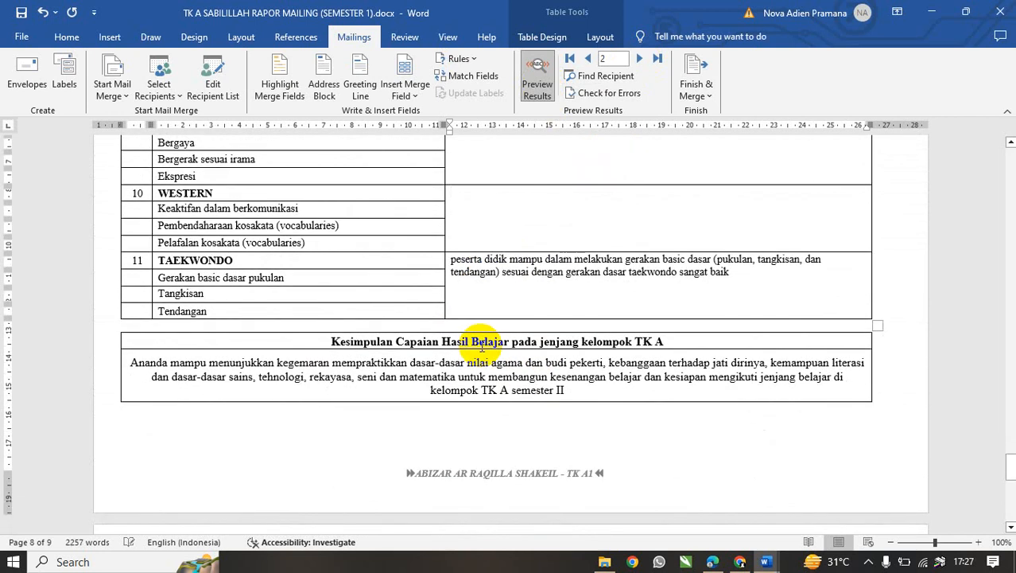
{"action": "left_click", "coordinate": [449, 259]}
{"action": "triple_click", "coordinate": [659, 259]}
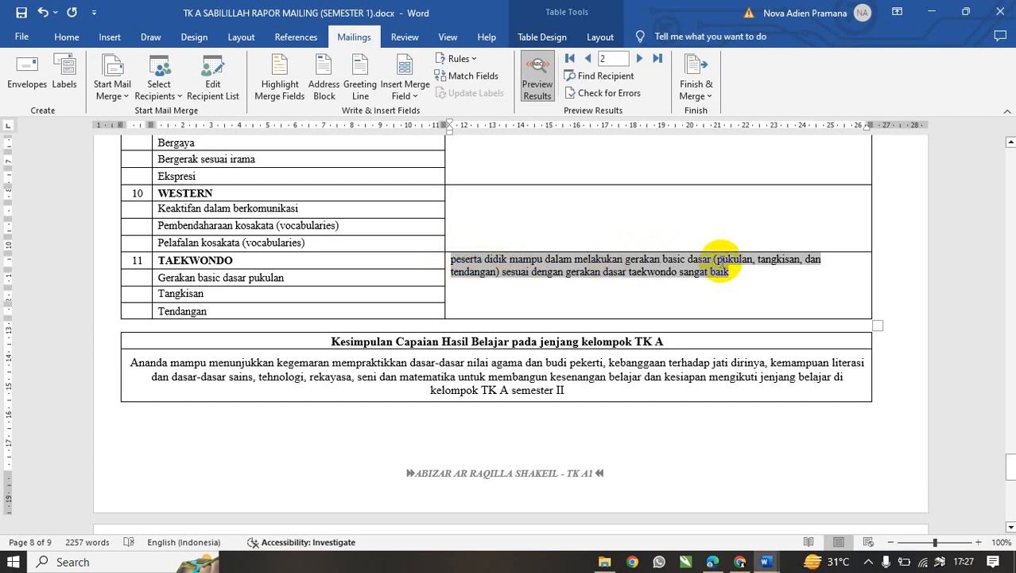
{"action": "scroll", "coordinate": [711, 258], "scroll_direction": "up", "scroll_amount": 1}
{"action": "scroll", "coordinate": [554, 303], "scroll_direction": "down", "scroll_amount": 2}
{"action": "scroll", "coordinate": [554, 302], "scroll_direction": "down", "scroll_amount": 10}
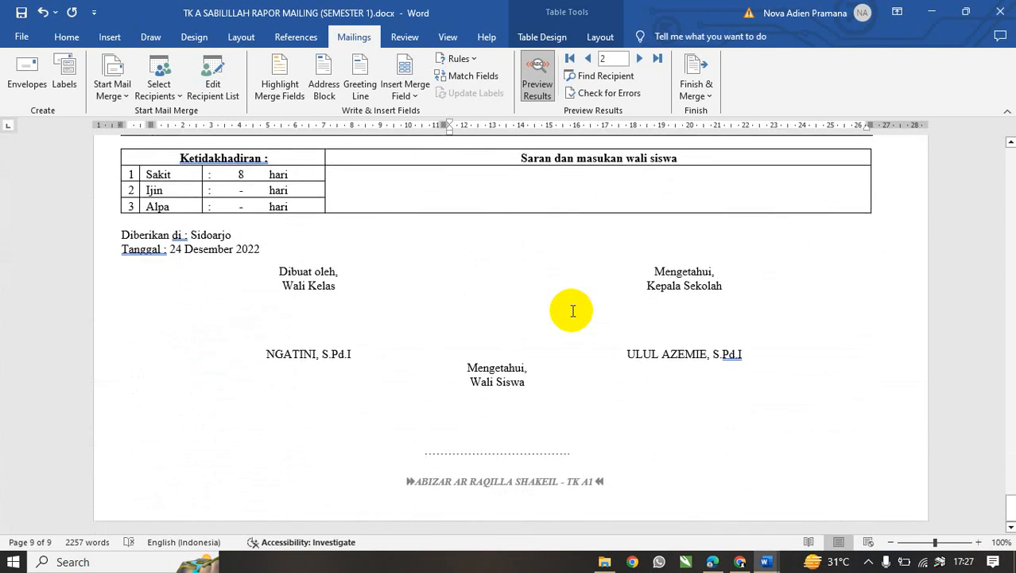
{"action": "left_click", "coordinate": [685, 357]}
{"action": "scroll", "coordinate": [573, 325], "scroll_direction": "up", "scroll_amount": 1}
{"action": "scroll", "coordinate": [573, 325], "scroll_direction": "up", "scroll_amount": 12}
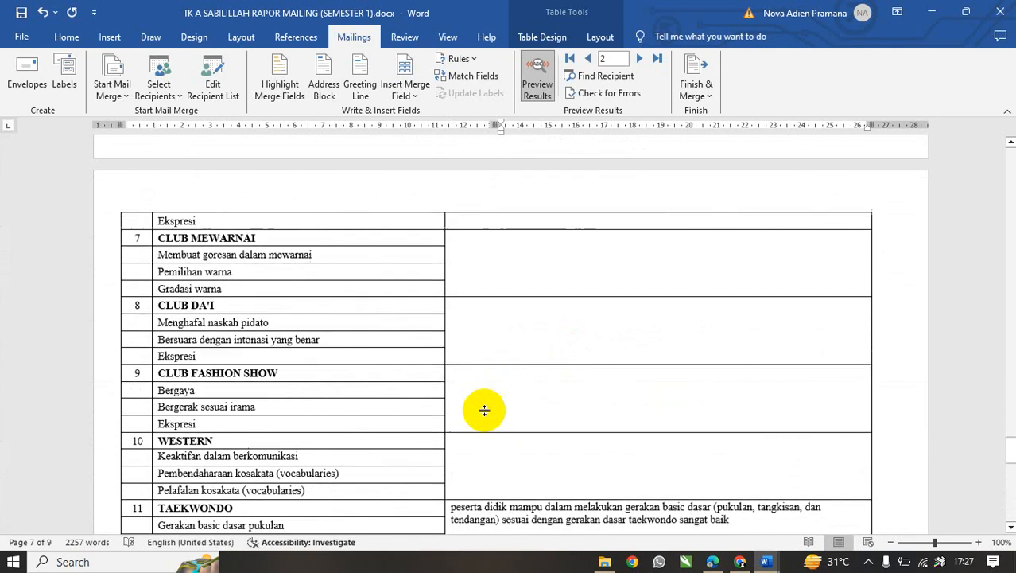
Write "KALO TIDAK JELAS DIPUTAR BERULANG ULANG" and, on a second line, "STEP BY STEP" in the WESTERN description cell.
{"action": "scroll", "coordinate": [557, 350], "scroll_direction": "down", "scroll_amount": 2}
{"action": "left_click", "coordinate": [517, 362]}
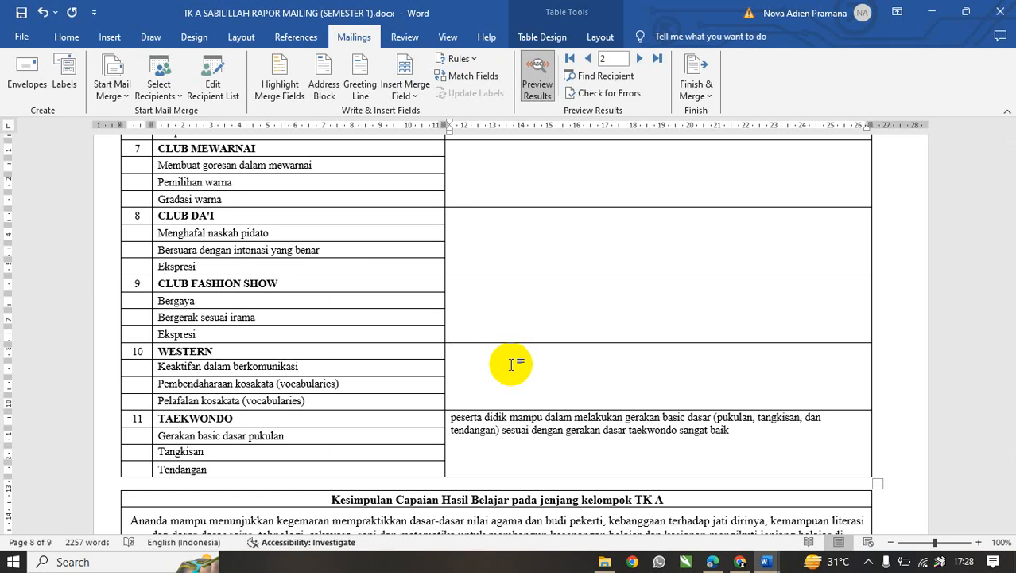
{"action": "type", "text": "KALO TIDAK JELAS DIPU"}
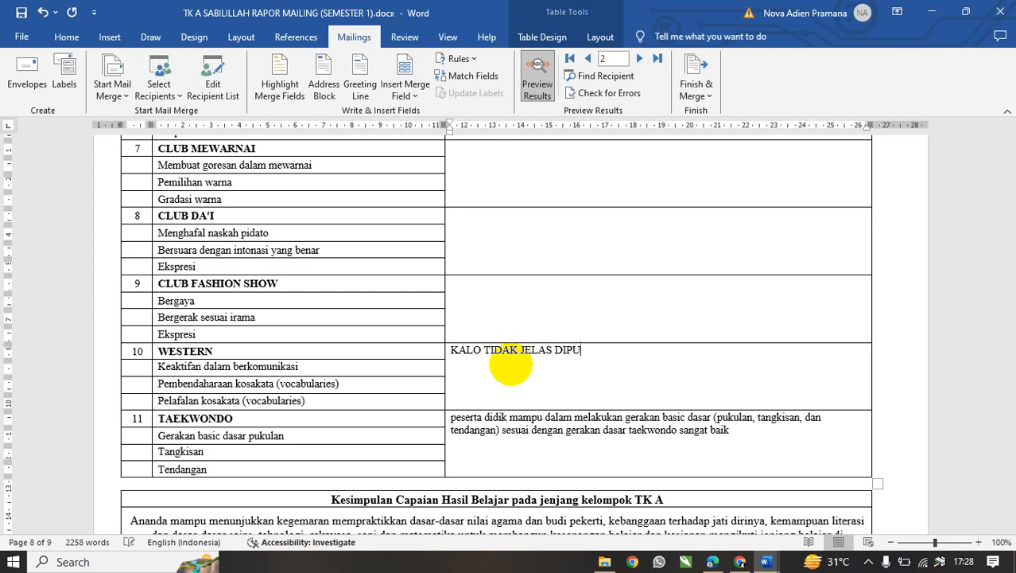
{"action": "type", "text": "TAR BERULANG ULANG"}
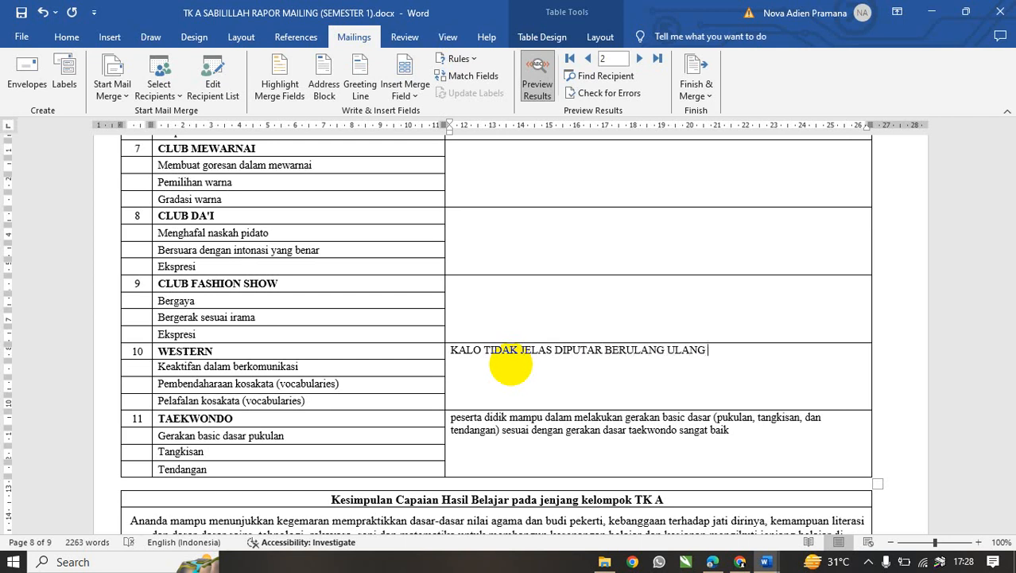
{"action": "key", "text": "Return"}
{"action": "type", "text": "STEP"}
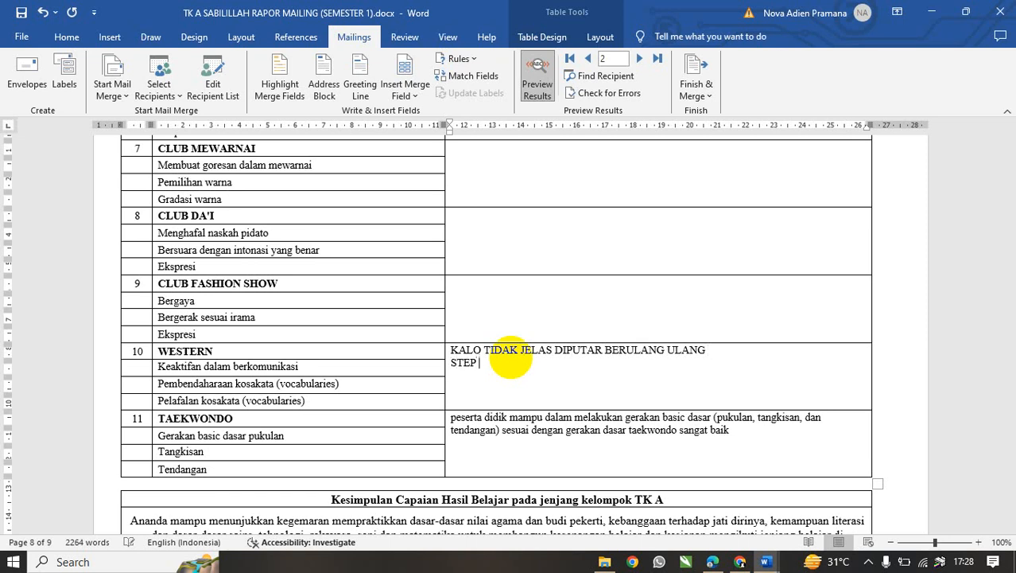
{"action": "type", "text": " BY STEP"}
Add a third line reading "PER 5 MENIT DI PAUSE" to the note in the WESTERN description cell.
{"action": "key", "text": "Return"}
{"action": "type", "text": "PER 5 MENIT"}
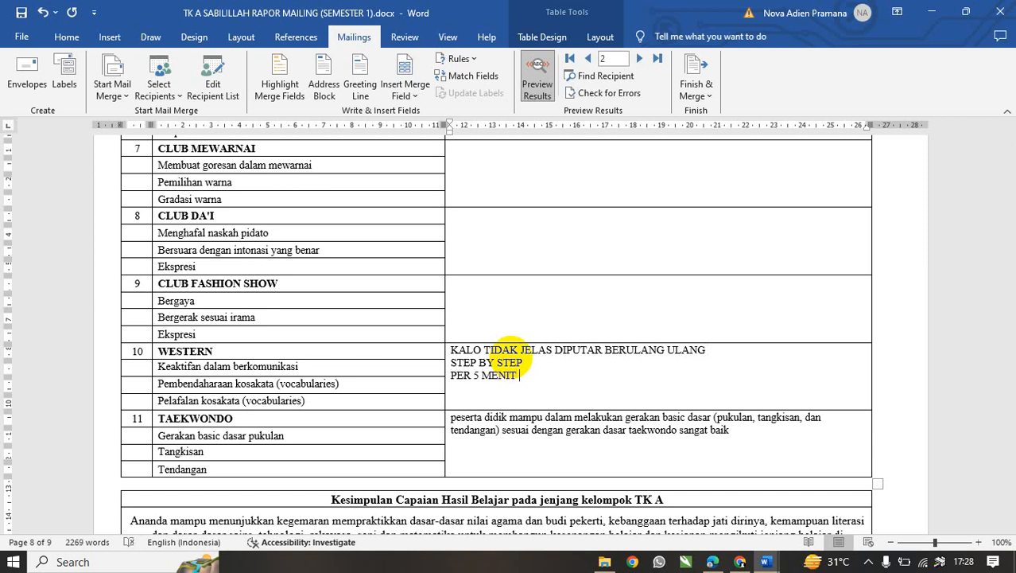
{"action": "type", "text": " HENTIKAN"}
{"action": "key", "text": "BackSpace"}
{"action": "key", "text": "BackSpace"}
{"action": "key", "text": "BackSpace"}
{"action": "key", "text": "BackSpace"}
{"action": "key", "text": "BackSpace"}
{"action": "key", "text": "BackSpace"}
{"action": "key", "text": "BackSpace"}
{"action": "key", "text": "BackSpace"}
{"action": "key", "text": "BackSpace"}
{"action": "type", "text": "DI PAUSE"}
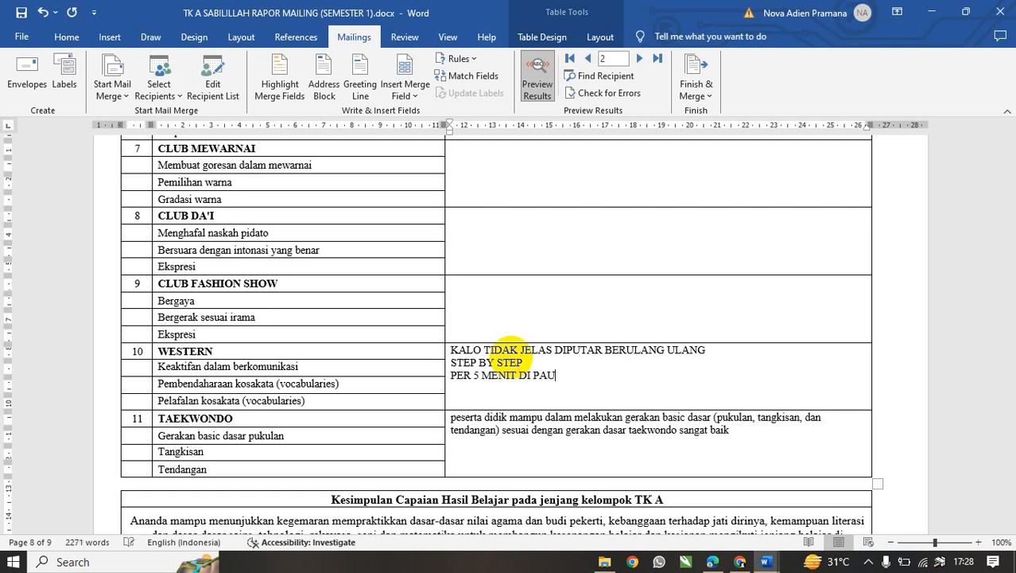